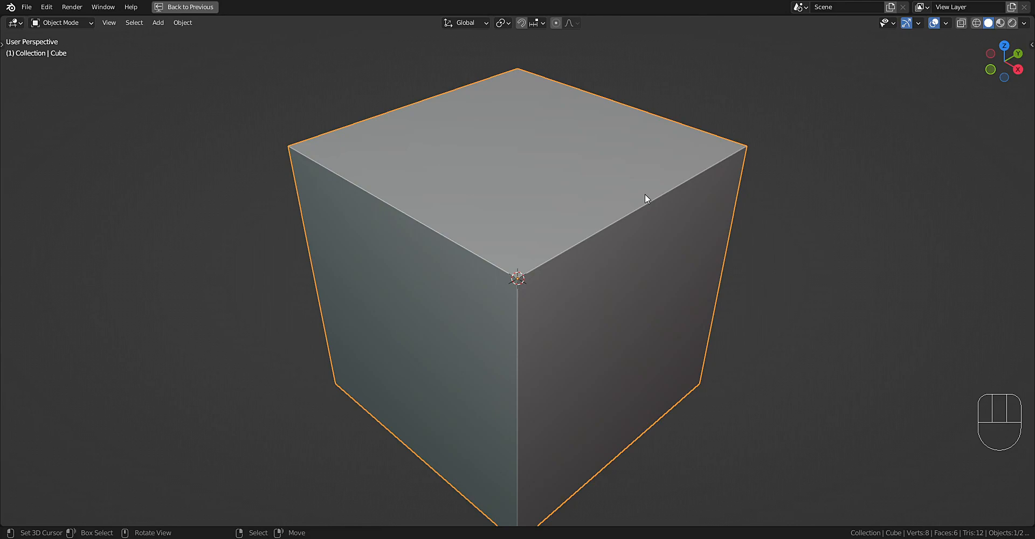
Scale the cube's mesh along the Y axis into an elongated box and open the Random Flow settings options.
{"action": "key", "text": "Tab"}
{"action": "scroll", "coordinate": [645, 194], "scroll_direction": "down", "scroll_amount": 4}
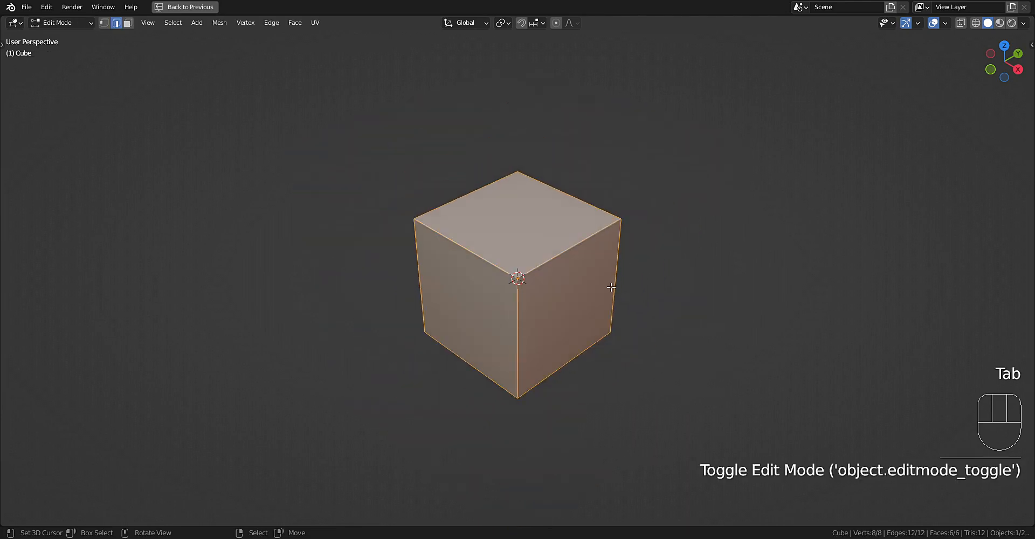
{"action": "key", "text": "s"}
{"action": "left_click", "coordinate": [695, 237]}
{"action": "key", "text": "Tab"}
{"action": "key", "text": "shift+q"}
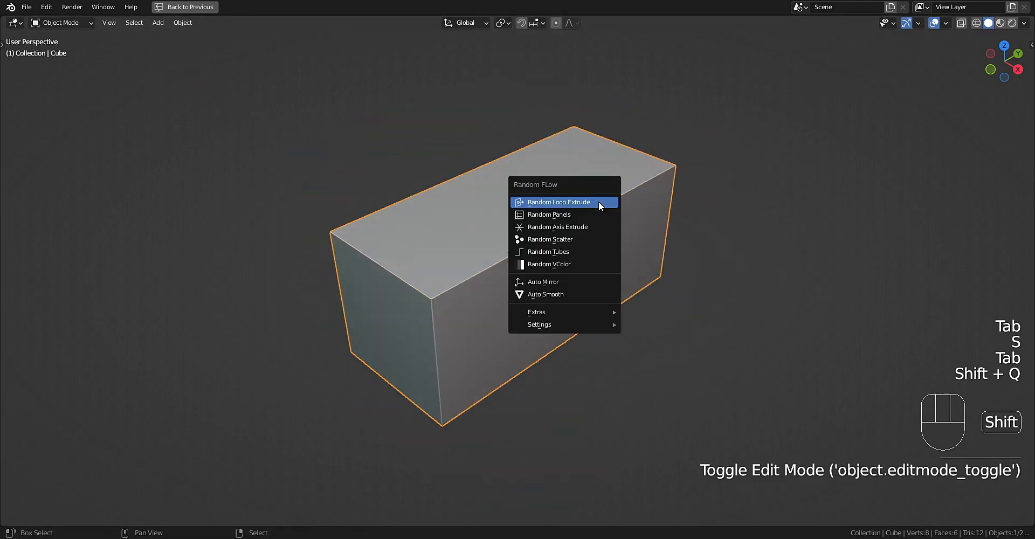
{"action": "mouse_move", "coordinate": [580, 313]}
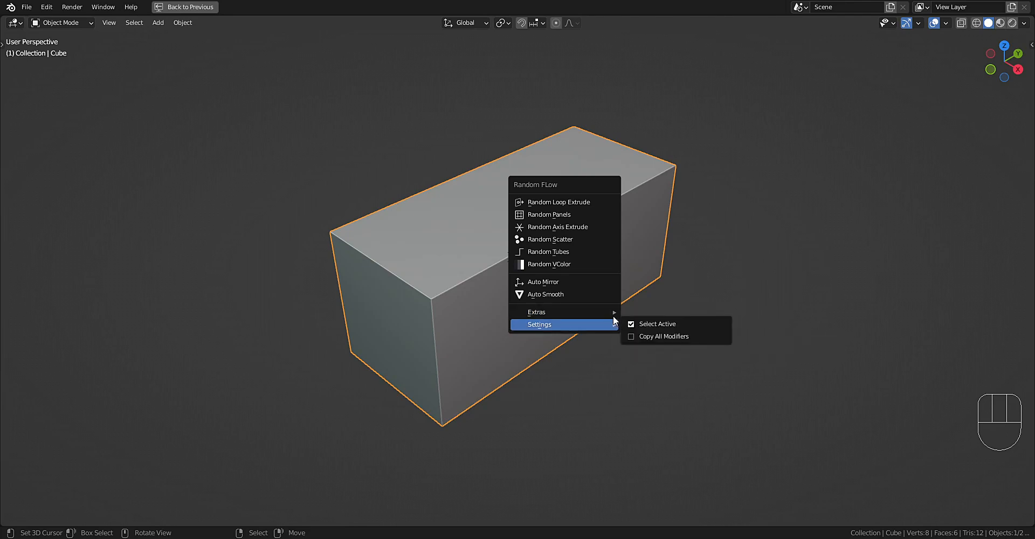
Scale the box's mesh down along the Z axis in two passes to make it flatter.
{"action": "key", "text": "Tab"}
{"action": "middle_click_drag", "start_coordinate": [572, 254], "coordinate": [634, 278]}
{"action": "key", "text": "s"}
{"action": "key", "text": "z"}
{"action": "left_click", "coordinate": [616, 252]}
{"action": "scroll", "coordinate": [651, 246], "scroll_direction": "up", "scroll_amount": 3}
{"action": "key", "text": "s"}
{"action": "key", "text": "z"}
{"action": "left_click", "coordinate": [641, 230]}
Select the ring of four long edges on the box and bevel them with a single-segment chamfer.
{"action": "middle_click_drag", "start_coordinate": [635, 278], "coordinate": [618, 233]}
{"action": "key", "text": "alt+a"}
{"action": "left_click", "coordinate": [589, 197], "text": "ctrl+alt+shift"}
{"action": "key", "text": "ctrl+b"}
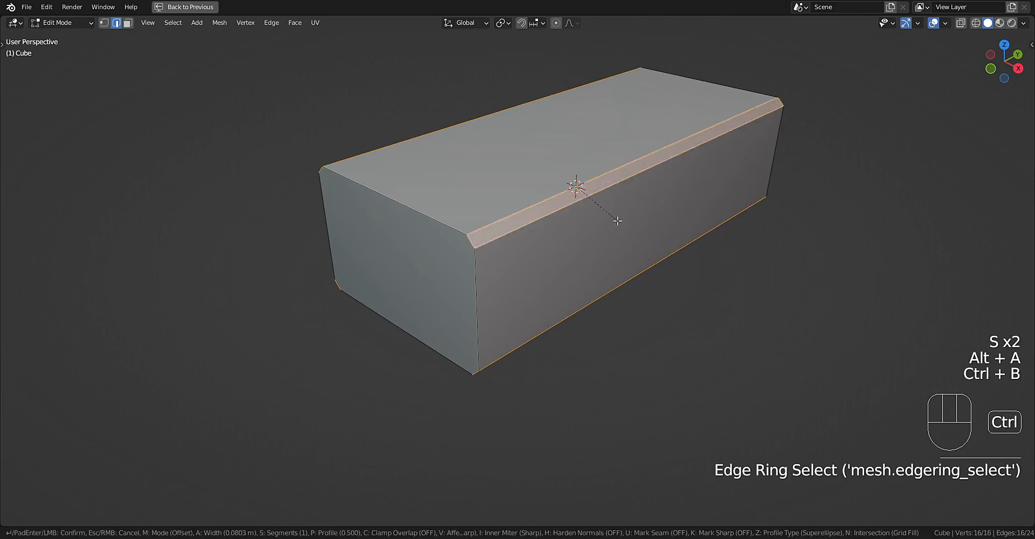
{"action": "left_click", "coordinate": [615, 222]}
Try Quad Slice on the front end face of the chamfered box.
{"action": "key", "text": "3"}
{"action": "right_click", "coordinate": [441, 263]}
{"action": "key", "text": "shift+q"}
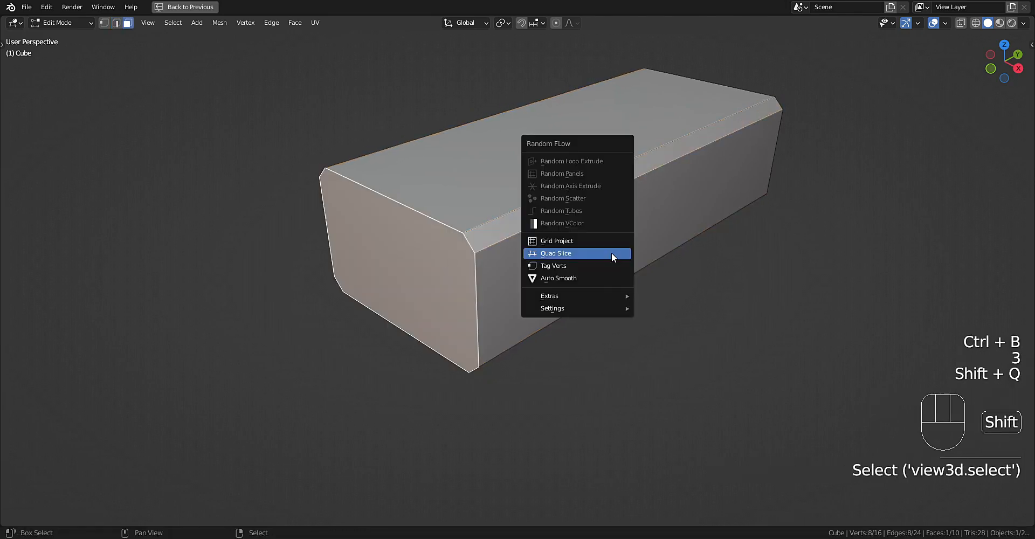
{"action": "left_click", "coordinate": [611, 253]}
{"action": "left_click", "coordinate": [683, 277]}
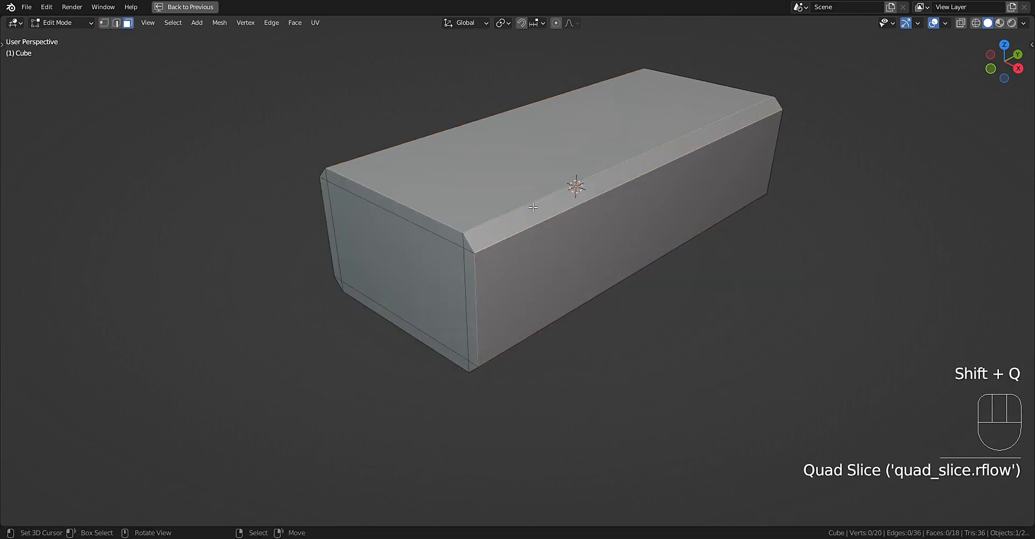
Switch the Quad Slice geometry option to All Faces and back to Selected.
{"action": "key", "text": "F9"}
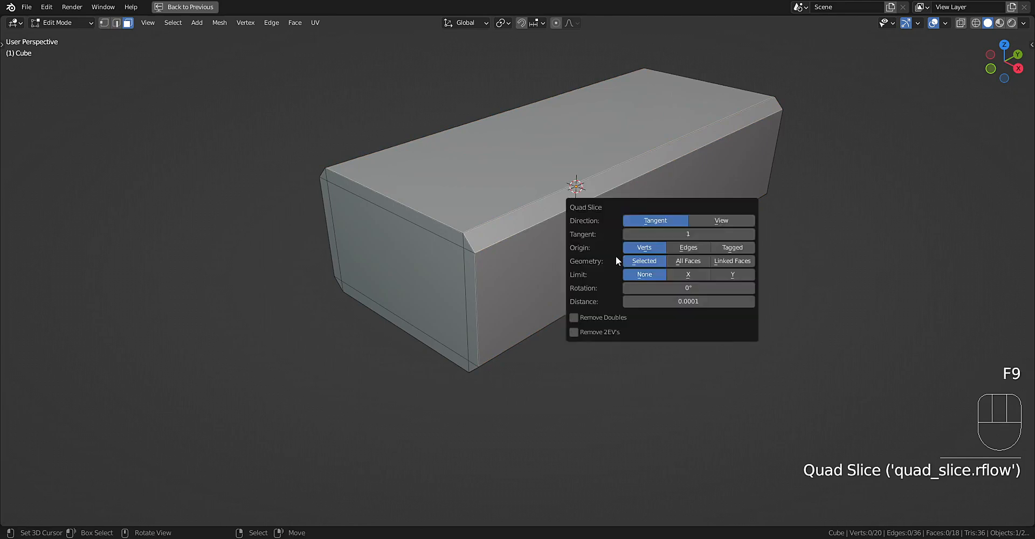
{"action": "left_click", "coordinate": [691, 262]}
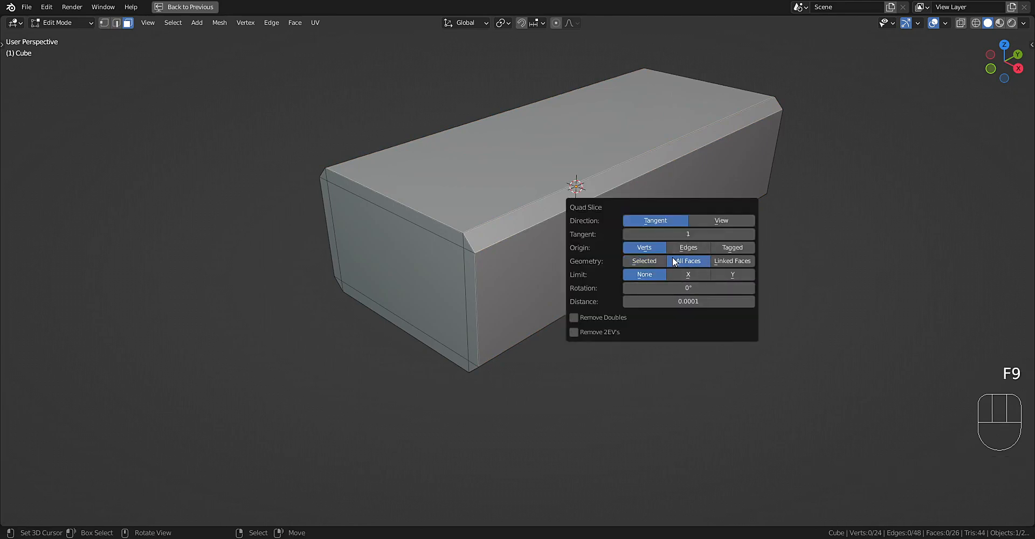
{"action": "left_click", "coordinate": [659, 261]}
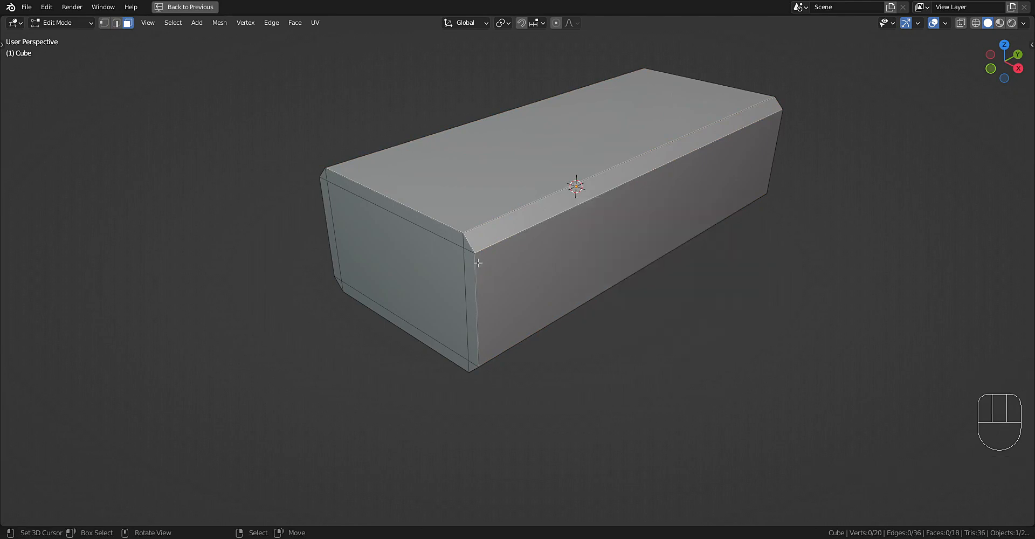
{"action": "key", "text": "F9"}
Auto Mirror the box in Object Mode across the X, Y and Z axes.
{"action": "key", "text": "Tab"}
{"action": "key", "text": "shift+q"}
{"action": "left_click", "coordinate": [546, 267]}
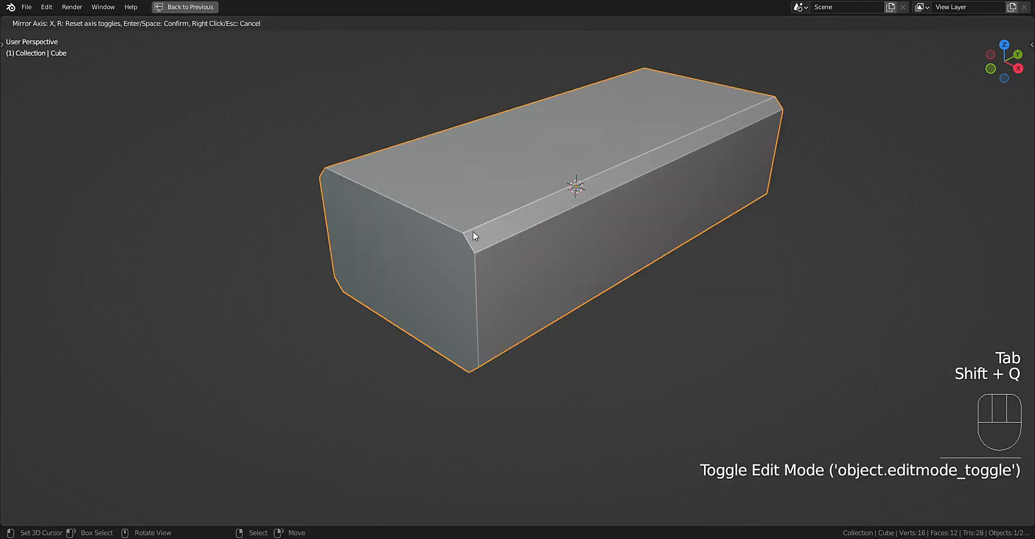
Add a crosswise loop cut to the mirrored section's mesh and slide it toward the front end.
{"action": "key", "text": "Tab"}
{"action": "key", "text": "a"}
{"action": "middle_click_drag", "start_coordinate": [474, 235], "coordinate": [539, 222]}
{"action": "key", "text": "ctrl+r"}
{"action": "left_click", "coordinate": [554, 220]}
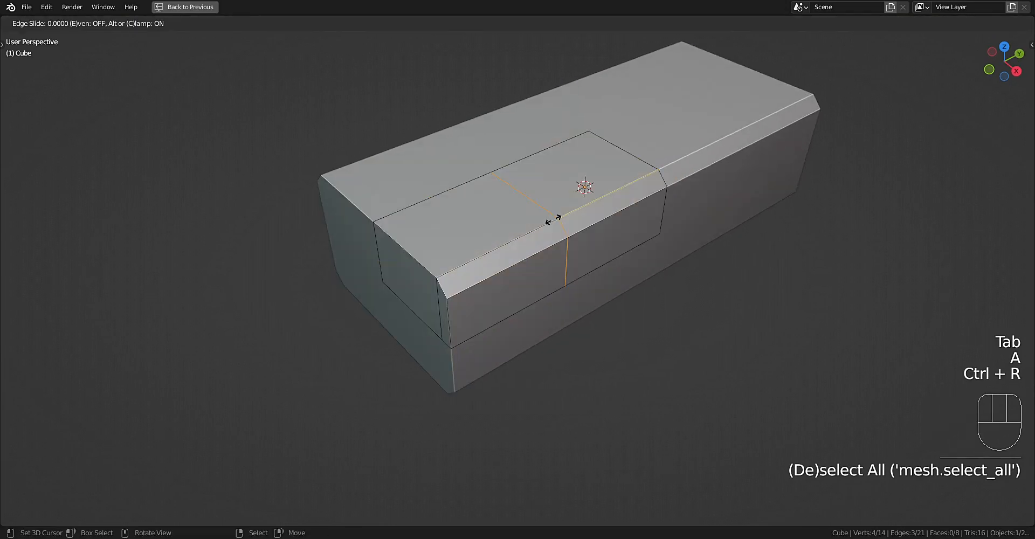
{"action": "left_click", "coordinate": [470, 268]}
Add a lengthwise loop cut to the mirrored section and slide it close to the chamfered long edge.
{"action": "middle_click_drag", "start_coordinate": [501, 257], "coordinate": [562, 259]}
{"action": "key", "text": "ctrl+r"}
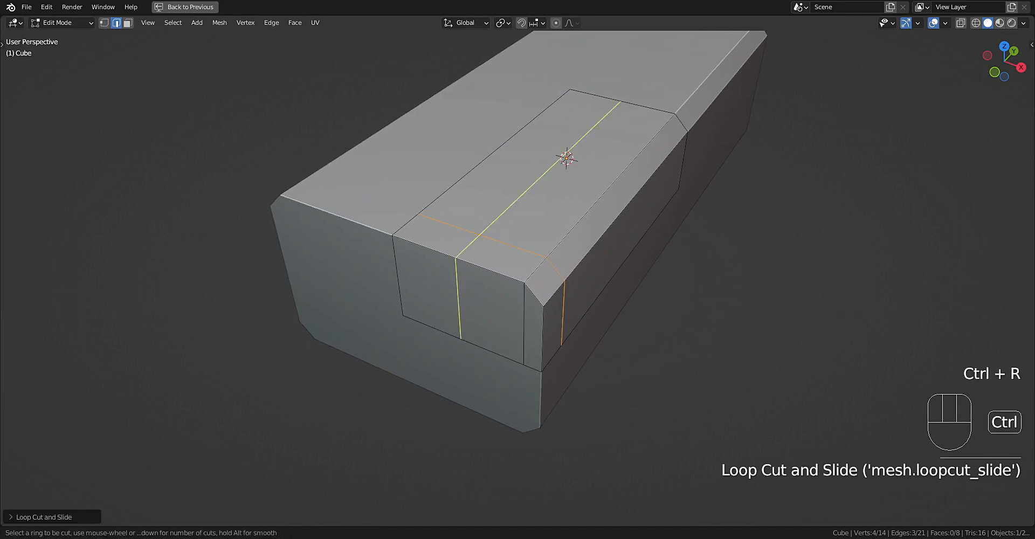
{"action": "left_click", "coordinate": [560, 257]}
{"action": "left_click", "coordinate": [552, 251]}
{"action": "middle_click_drag", "start_coordinate": [552, 251], "coordinate": [575, 208]}
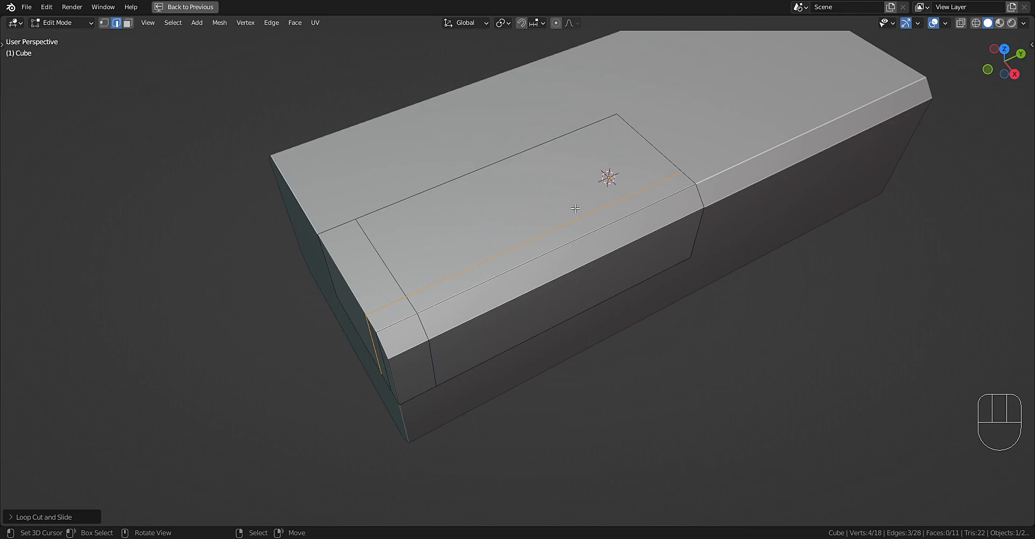
{"action": "middle_click_drag", "start_coordinate": [582, 201], "coordinate": [634, 210]}
{"action": "key", "text": "a"}
{"action": "key", "text": "Tab"}
{"action": "key", "text": "shift+q"}
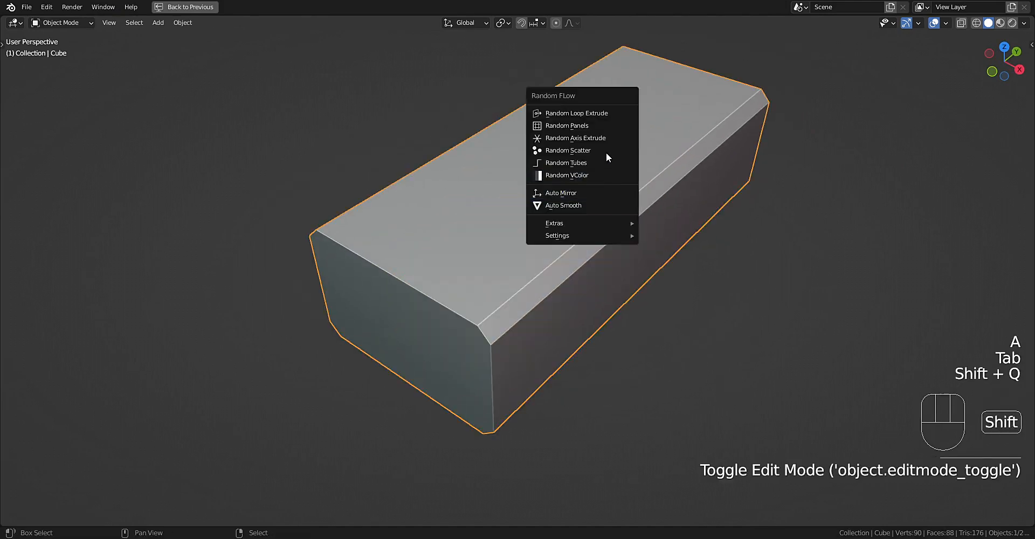
{"action": "left_click", "coordinate": [593, 126]}
{"action": "key", "text": "Tab"}
{"action": "middle_click_drag", "start_coordinate": [519, 268], "coordinate": [580, 207]}
{"action": "key", "text": "Tab"}
{"action": "key", "text": "Tab"}
Try a loop cut near the lower corner of the mirrored section and undo it.
{"action": "middle_click_drag", "start_coordinate": [587, 299], "coordinate": [601, 272]}
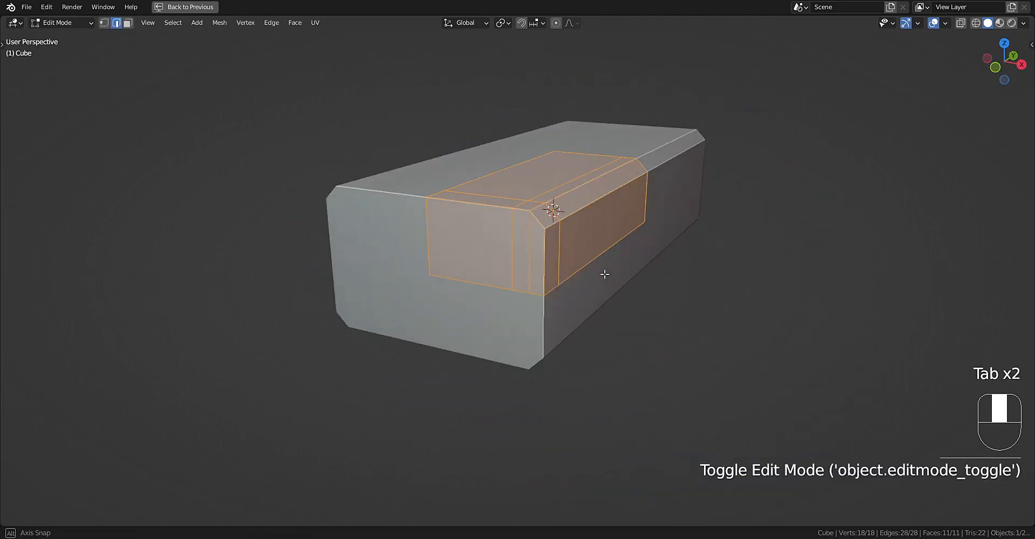
{"action": "key", "text": "ctrl+r"}
{"action": "left_click", "coordinate": [535, 296]}
{"action": "right_click", "coordinate": [535, 296]}
{"action": "key", "text": "ctrl+z"}
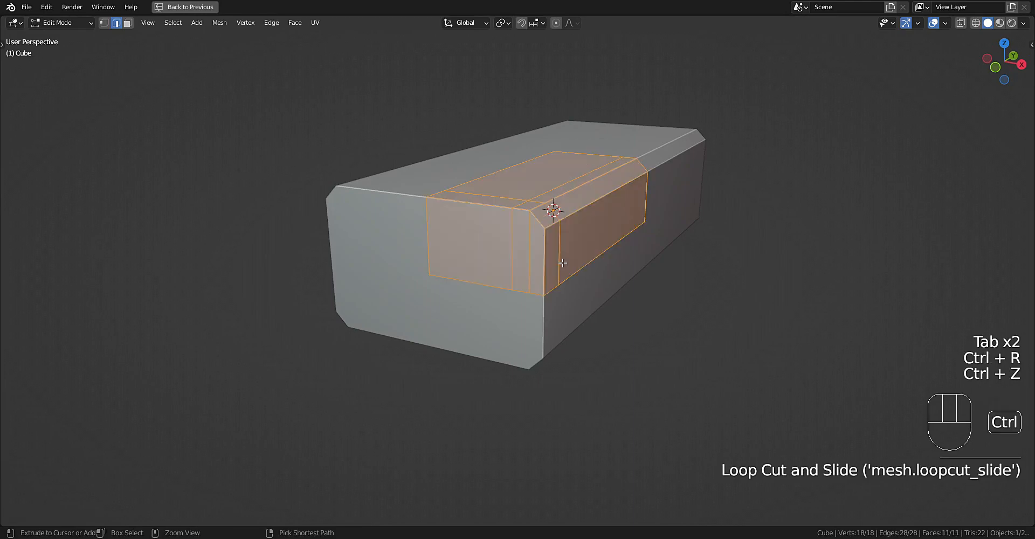
Add a horizontal loop cut around the section's sides, flatten it to 0 along Z, and lower it about 0.2 m.
{"action": "key", "text": "ctrl+r"}
{"action": "left_click", "coordinate": [560, 261]}
{"action": "right_click", "coordinate": [560, 261]}
{"action": "key", "text": "s"}
{"action": "middle_click", "coordinate": [605, 255]}
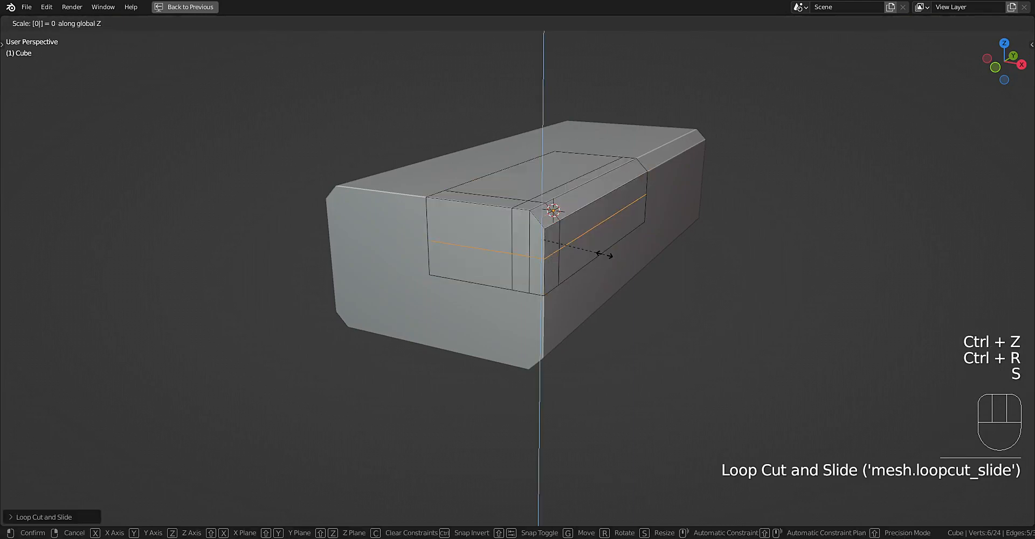
{"action": "left_click", "coordinate": [605, 255]}
{"action": "key", "text": "g"}
{"action": "middle_click", "coordinate": [604, 259]}
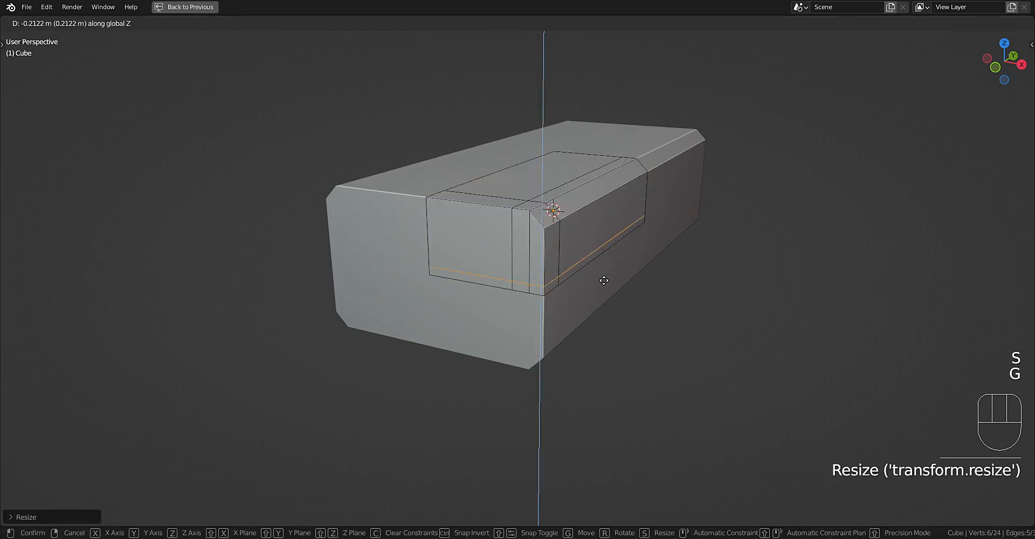
{"action": "left_click", "coordinate": [602, 275]}
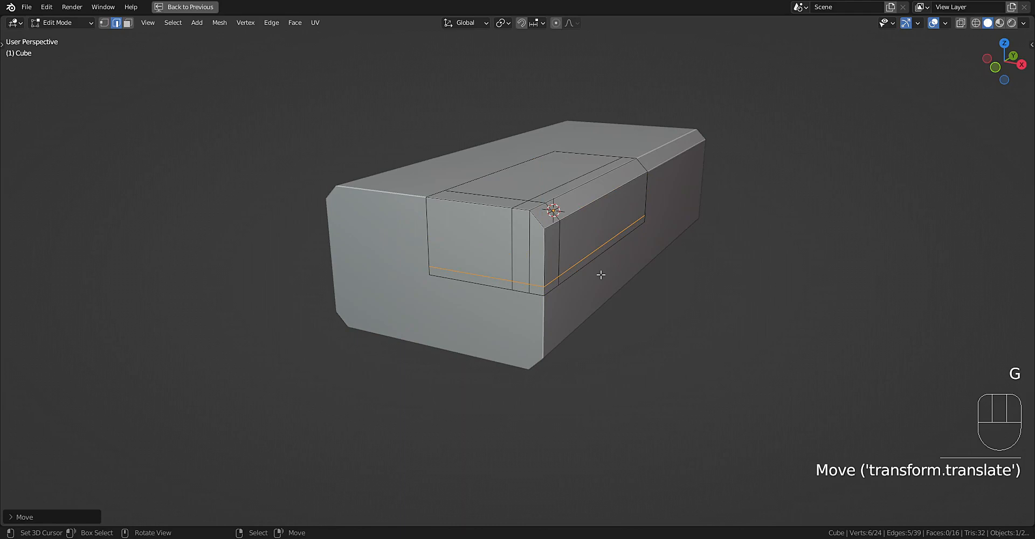
Inset the lowest horizontal face loop with Boundary off and sink it about 0.035 m to form a groove around the box.
{"action": "middle_click_drag", "start_coordinate": [604, 274], "coordinate": [596, 266]}
{"action": "key", "text": "3"}
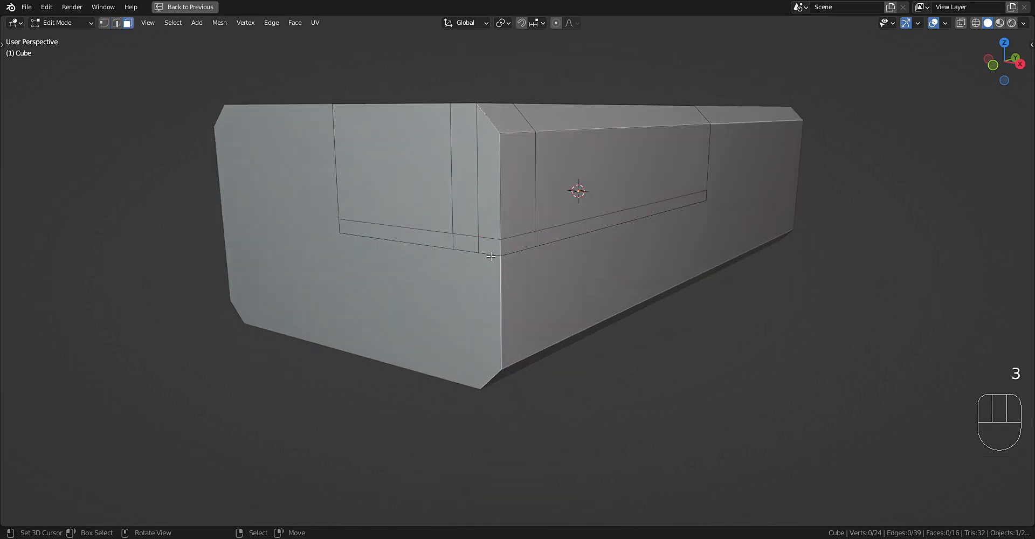
{"action": "left_click", "coordinate": [490, 249], "text": "alt+shift"}
{"action": "middle_click_drag", "start_coordinate": [489, 249], "coordinate": [512, 267]}
{"action": "key", "text": "i"}
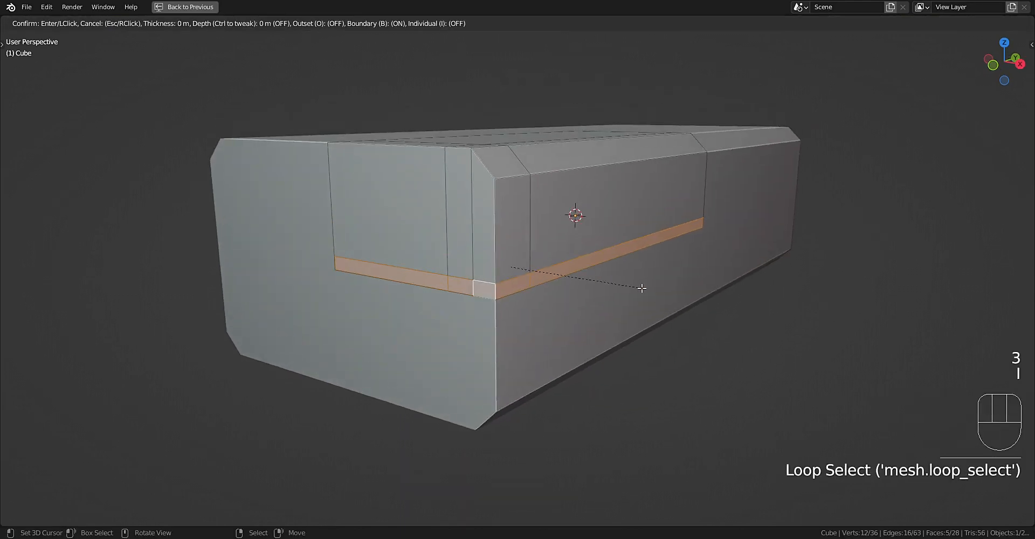
{"action": "key", "text": "b"}
{"action": "key", "text": "ctrl"}
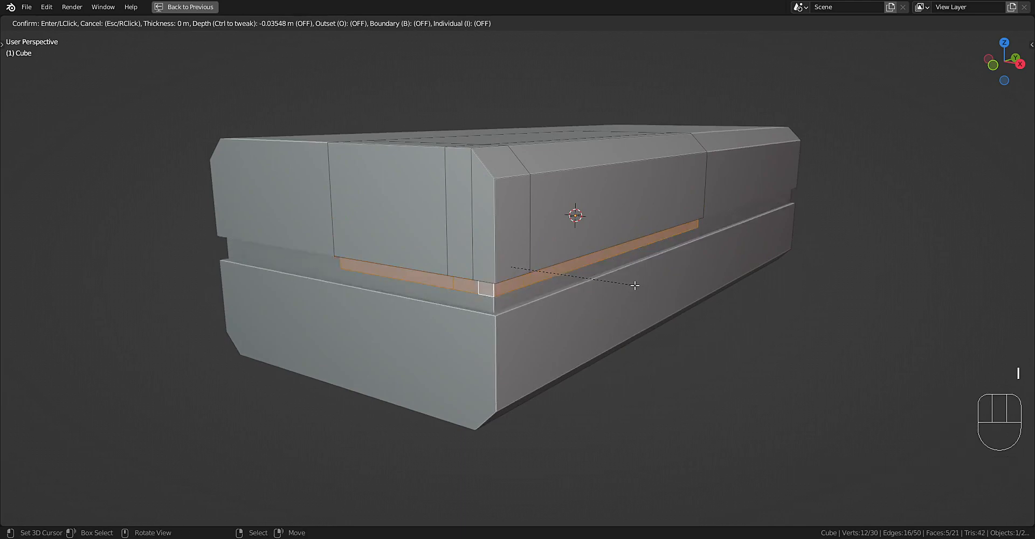
{"action": "left_click", "coordinate": [635, 286]}
{"action": "key", "text": "Tab"}
{"action": "middle_click_drag", "start_coordinate": [635, 285], "coordinate": [595, 214]}
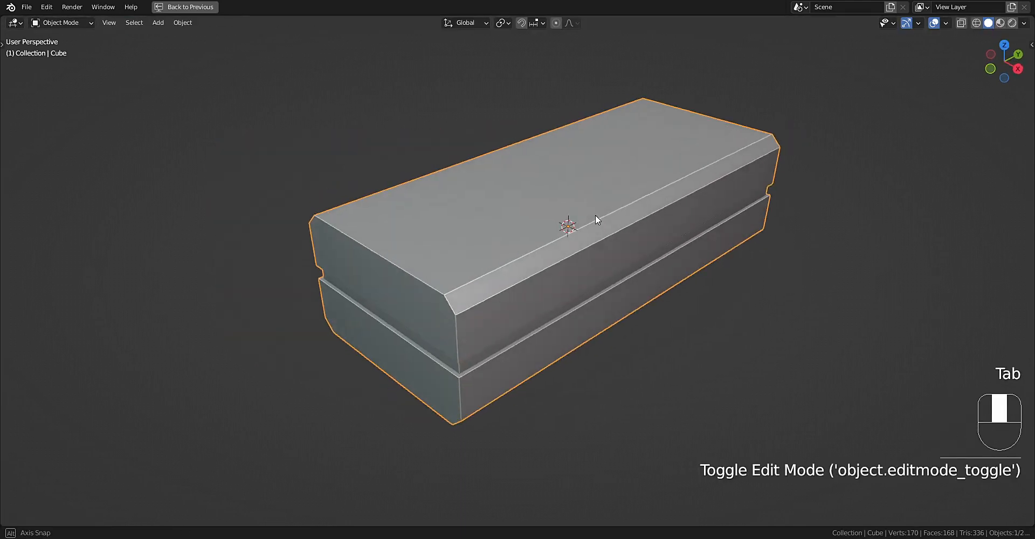
Select the whole mesh and run Random Loop Extrude on the box from Object Mode.
{"action": "key", "text": "Tab"}
{"action": "key", "text": "a"}
{"action": "key", "text": "Tab"}
{"action": "key", "text": "shift+q"}
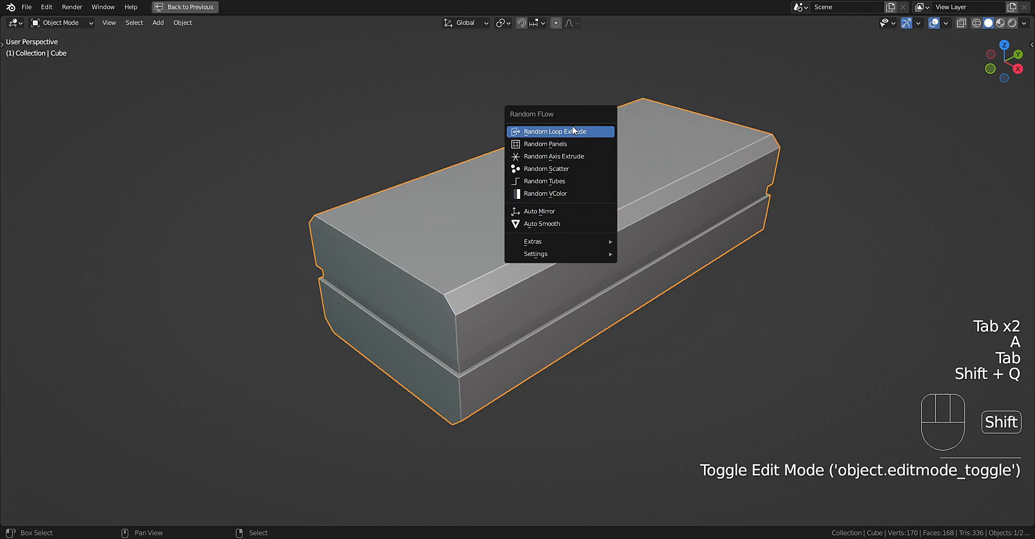
{"action": "left_click", "coordinate": [571, 129]}
{"action": "left_click", "coordinate": [608, 144]}
{"action": "left_click", "coordinate": [610, 174]}
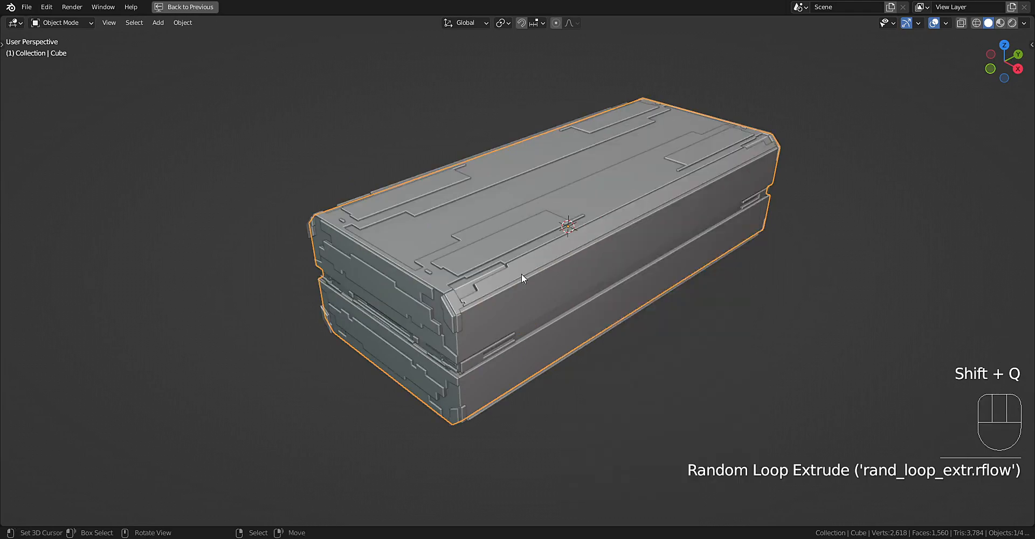
Set the Random Loop Extrude path to Shortest while keeping the Recursive solver.
{"action": "mouse_move", "coordinate": [522, 274]}
{"action": "middle_mouse_down"}
{"action": "mouse_move", "coordinate": [515, 211]}
{"action": "mouse_move", "coordinate": [518, 277]}
{"action": "middle_mouse_up"}
{"action": "middle_click_drag", "start_coordinate": [588, 281], "coordinate": [568, 247], "text": "shift"}
{"action": "middle_click_drag", "start_coordinate": [660, 281], "coordinate": [662, 267]}
{"action": "key", "text": "F9"}
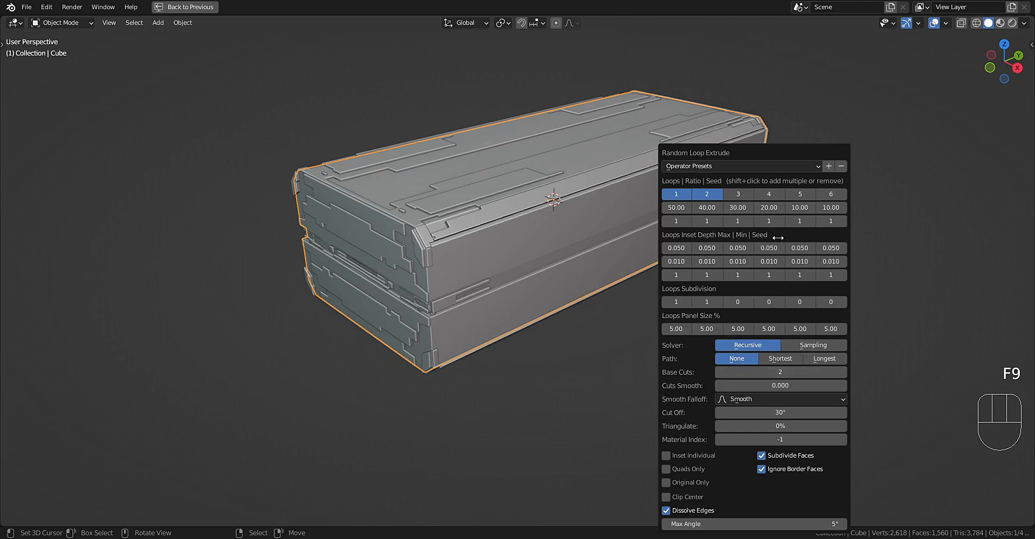
{"action": "left_click", "coordinate": [778, 359]}
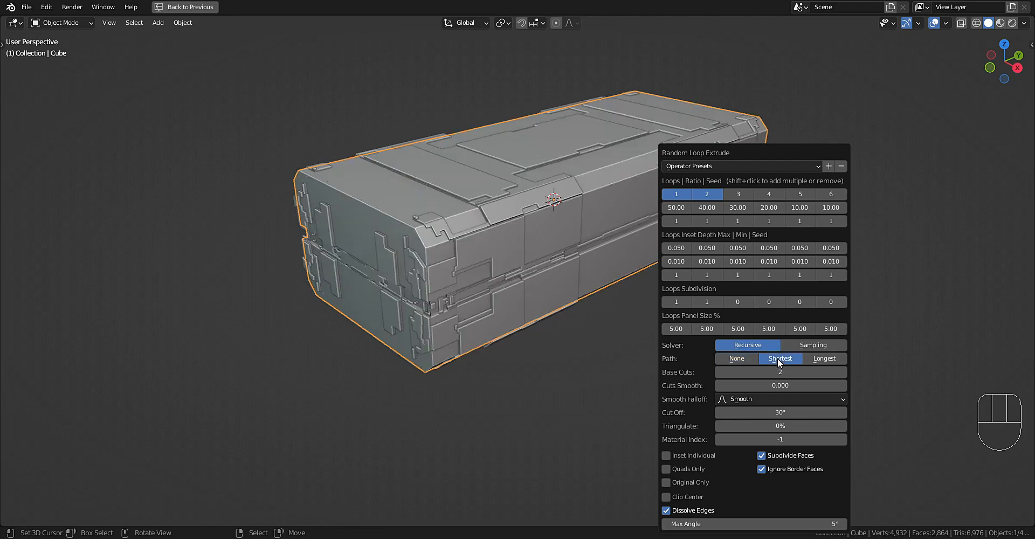
{"action": "left_click", "coordinate": [813, 345]}
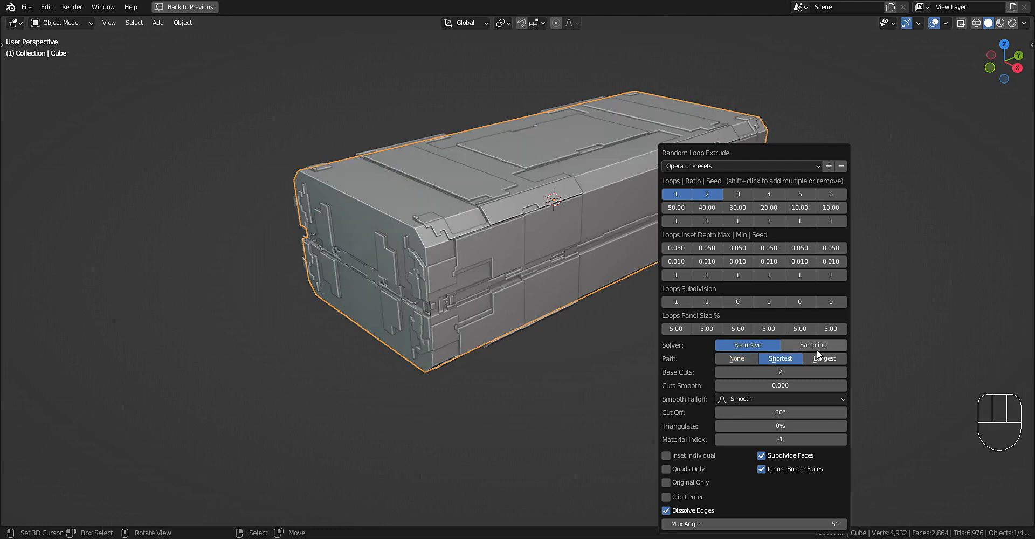
{"action": "left_click", "coordinate": [766, 345]}
{"action": "left_click", "coordinate": [755, 358]}
{"action": "left_click", "coordinate": [778, 361]}
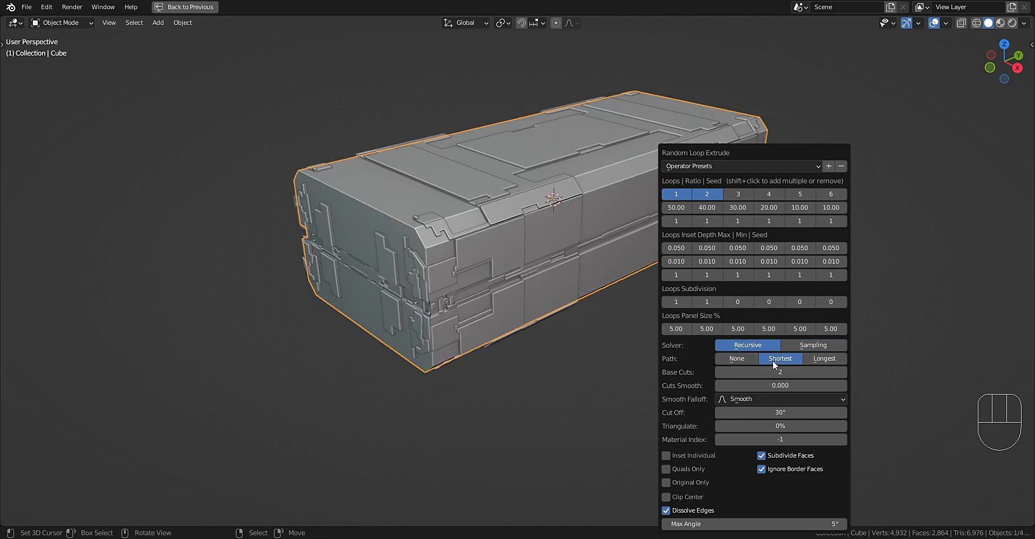
Set the first loop's ratio to 60 and its panel size to 10% in Random Loop Extrude.
{"action": "middle_click_drag", "start_coordinate": [618, 365], "coordinate": [526, 312]}
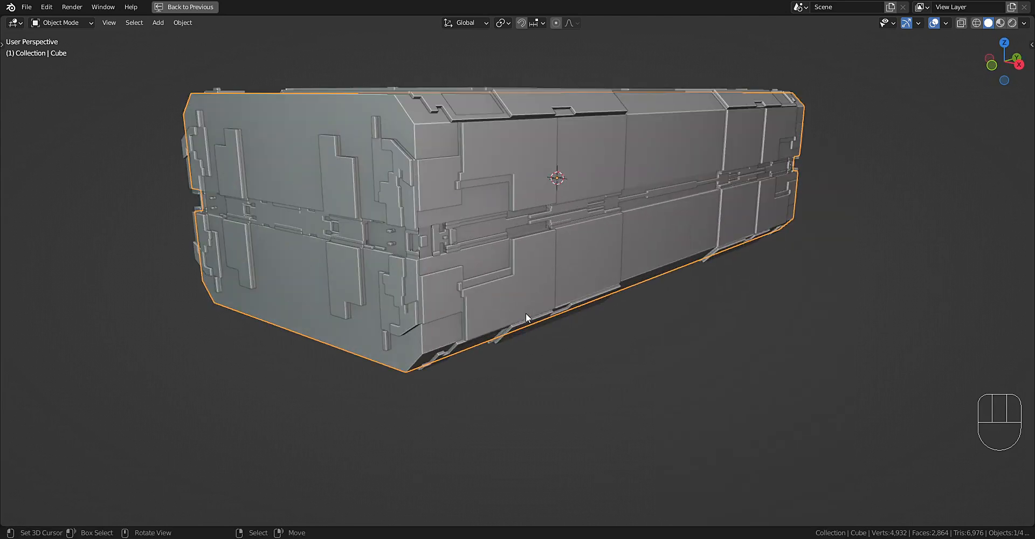
{"action": "middle_click_drag", "start_coordinate": [549, 281], "coordinate": [582, 303]}
{"action": "scroll", "coordinate": [591, 291], "scroll_direction": "down", "scroll_amount": 3}
{"action": "middle_click_drag", "start_coordinate": [676, 287], "coordinate": [679, 306], "text": "shift"}
{"action": "key", "text": "F9"}
{"action": "left_click", "coordinate": [693, 207]}
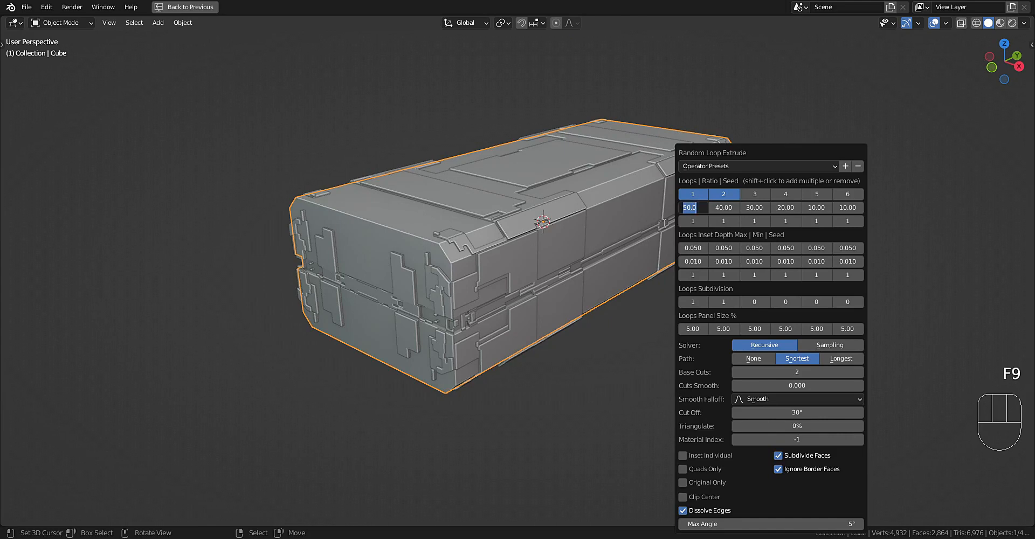
{"action": "type", "text": "60"}
{"action": "key", "text": "Return"}
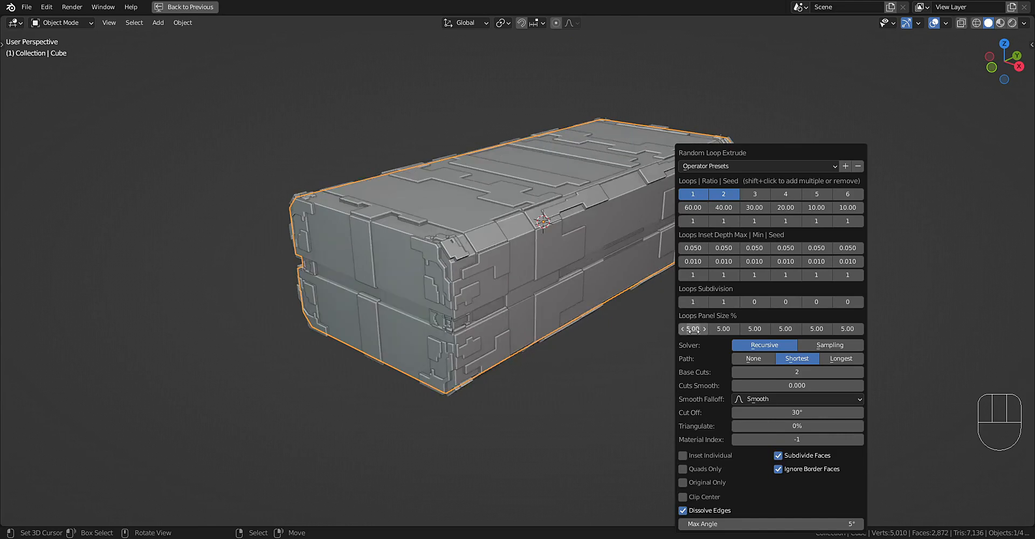
{"action": "left_click_drag", "start_coordinate": [694, 330], "coordinate": [693, 330]}
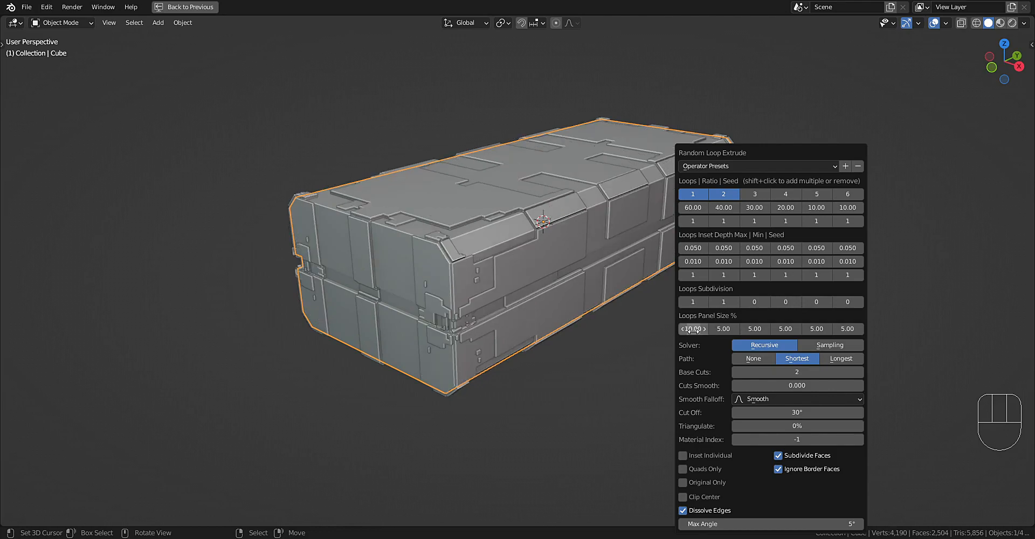
Change the Random Loop Extrude path to Longest and inspect the panels on the box's sides.
{"action": "middle_click_drag", "start_coordinate": [647, 319], "coordinate": [678, 281]}
{"action": "key", "text": "F9"}
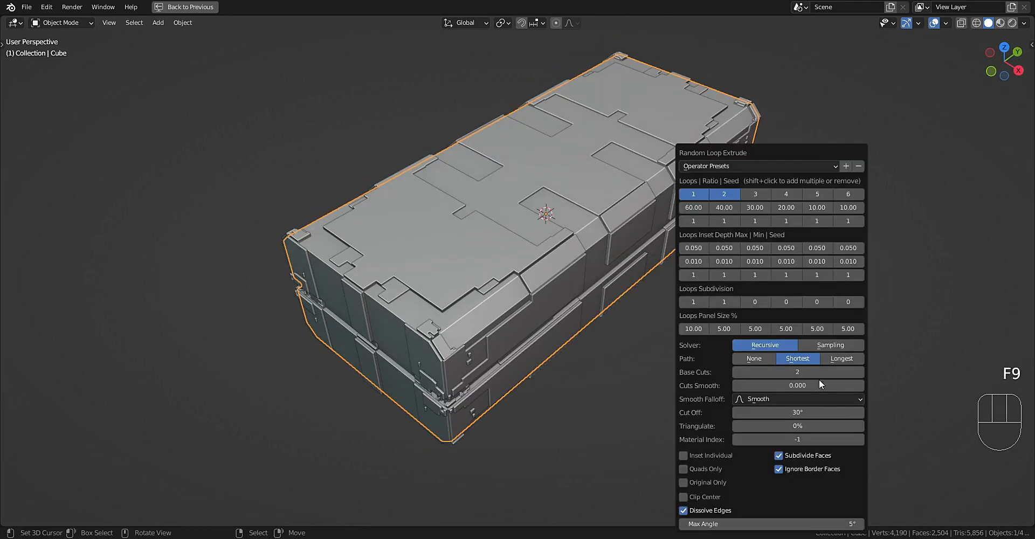
{"action": "left_click", "coordinate": [840, 357]}
{"action": "middle_click_drag", "start_coordinate": [635, 361], "coordinate": [606, 311]}
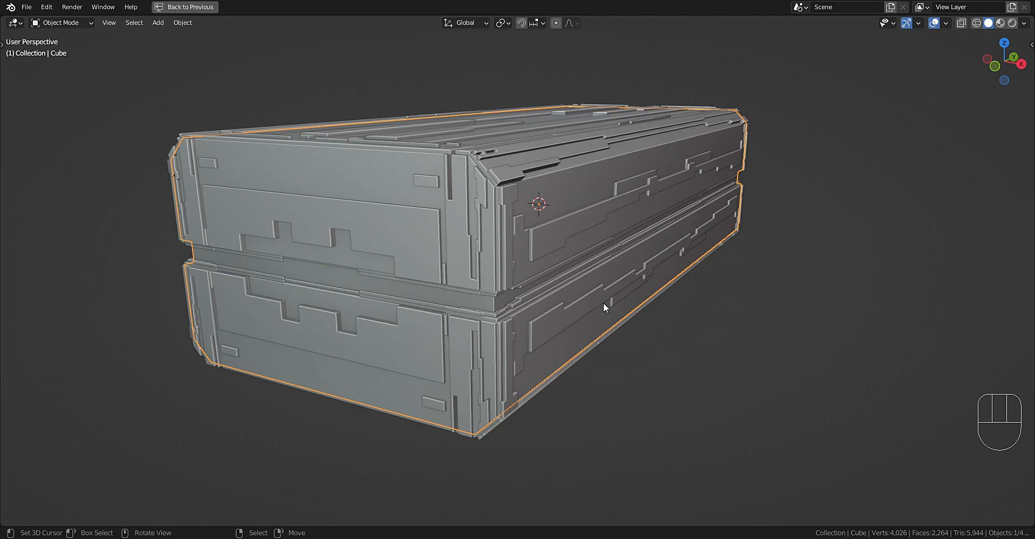
Try different panel patterns by raising the second loop's ratio seed to 22 in Random Loop Extrude.
{"action": "key", "text": "F9"}
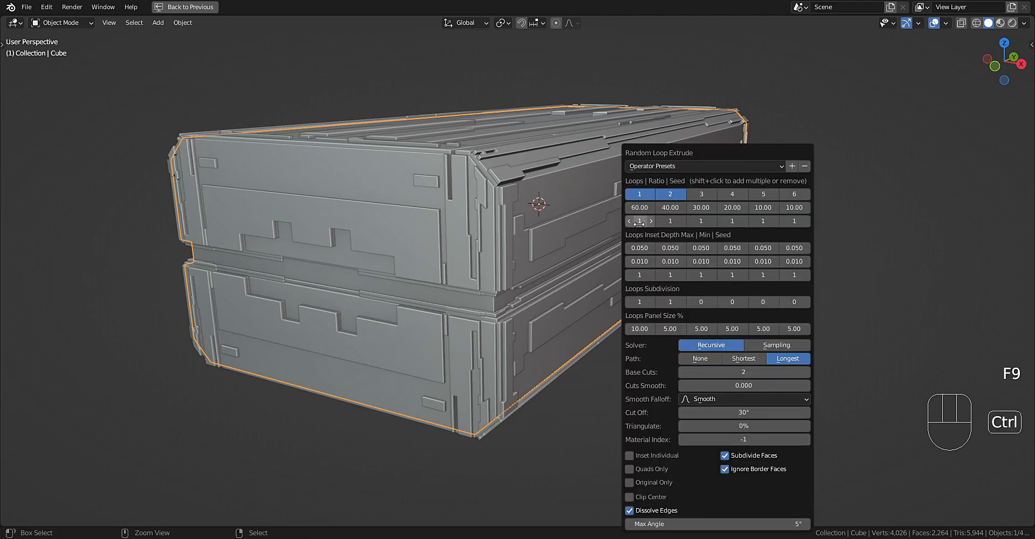
{"action": "left_click", "coordinate": [671, 195], "text": "shift"}
{"action": "left_click", "coordinate": [671, 197], "text": "shift"}
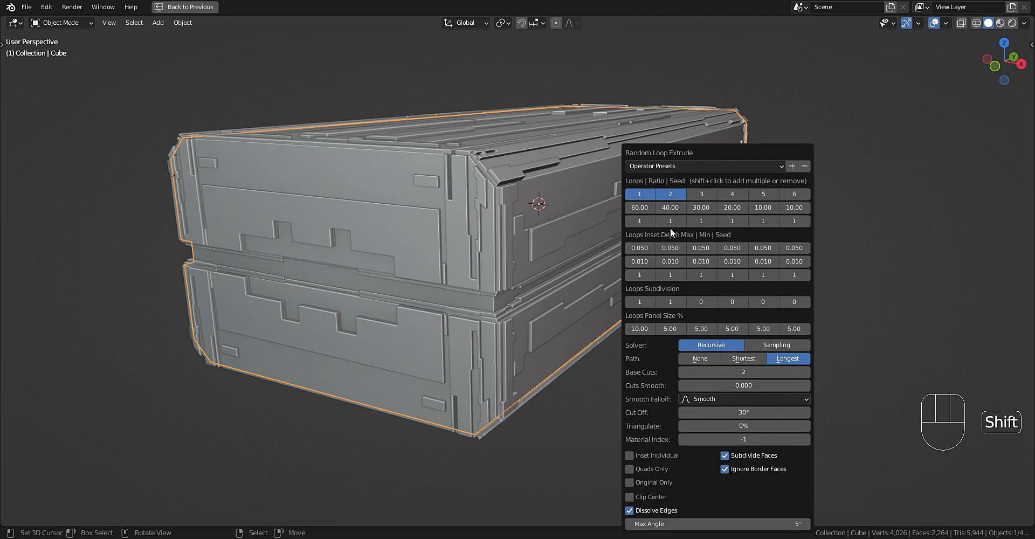
{"action": "scroll", "coordinate": [669, 220], "scroll_direction": "up", "scroll_amount": 2, "text": "ctrl"}
{"action": "scroll", "coordinate": [669, 221], "scroll_direction": "up", "scroll_amount": 4, "text": "ctrl"}
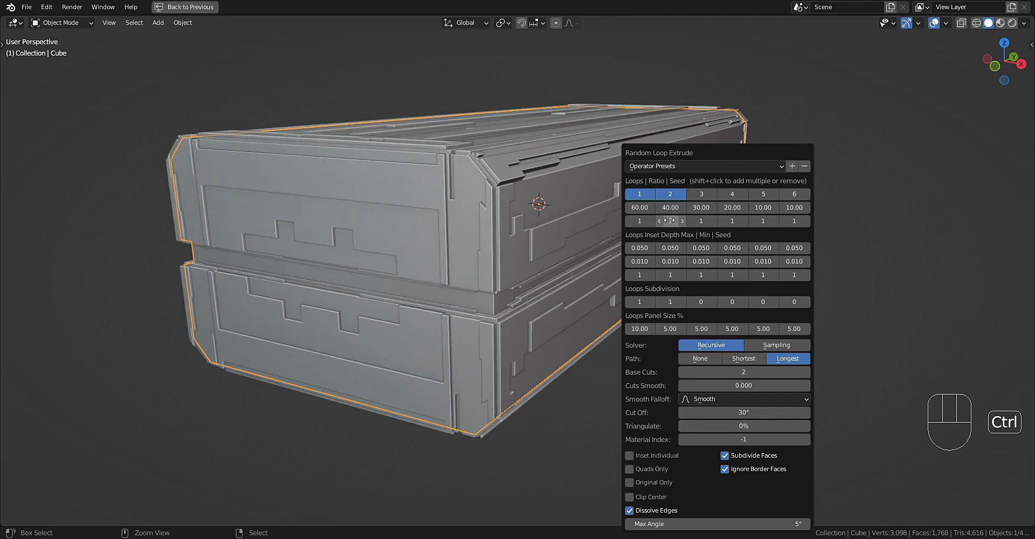
{"action": "scroll", "coordinate": [669, 221], "scroll_direction": "up", "scroll_amount": 4, "text": "ctrl"}
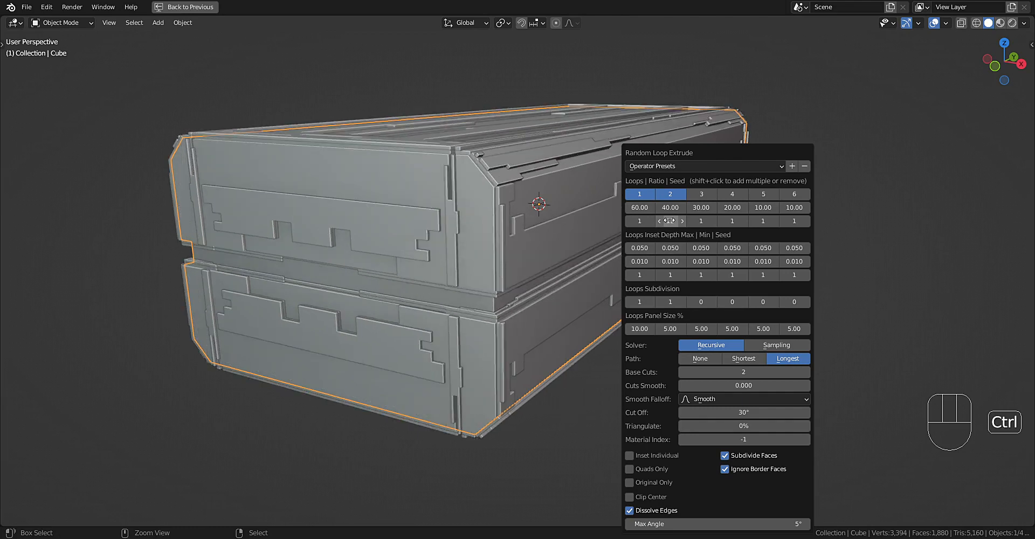
{"action": "scroll", "coordinate": [669, 221], "scroll_direction": "up", "scroll_amount": 1, "text": "ctrl"}
{"action": "scroll", "coordinate": [669, 221], "scroll_direction": "up", "scroll_amount": 4, "text": "ctrl"}
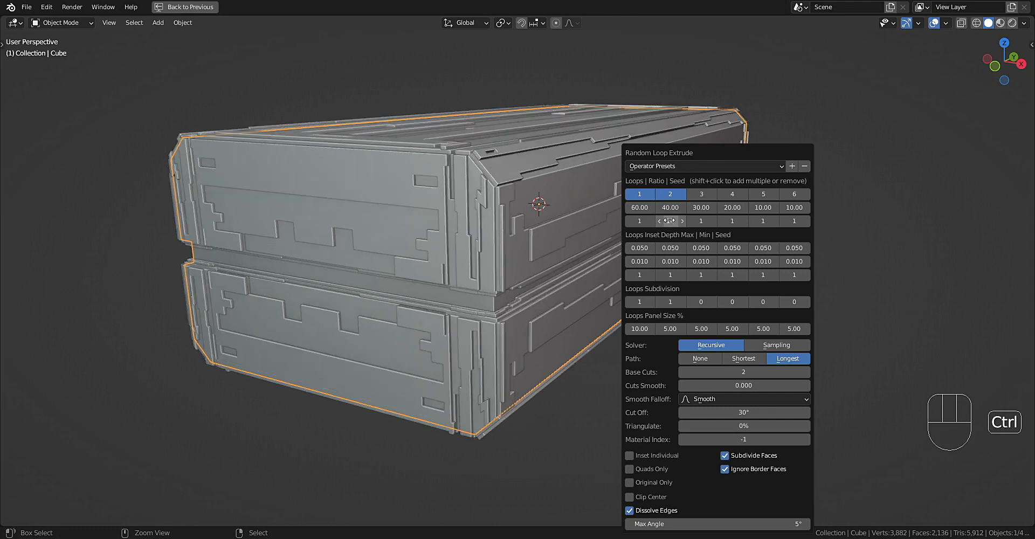
{"action": "scroll", "coordinate": [669, 221], "scroll_direction": "up", "scroll_amount": 1, "text": "ctrl"}
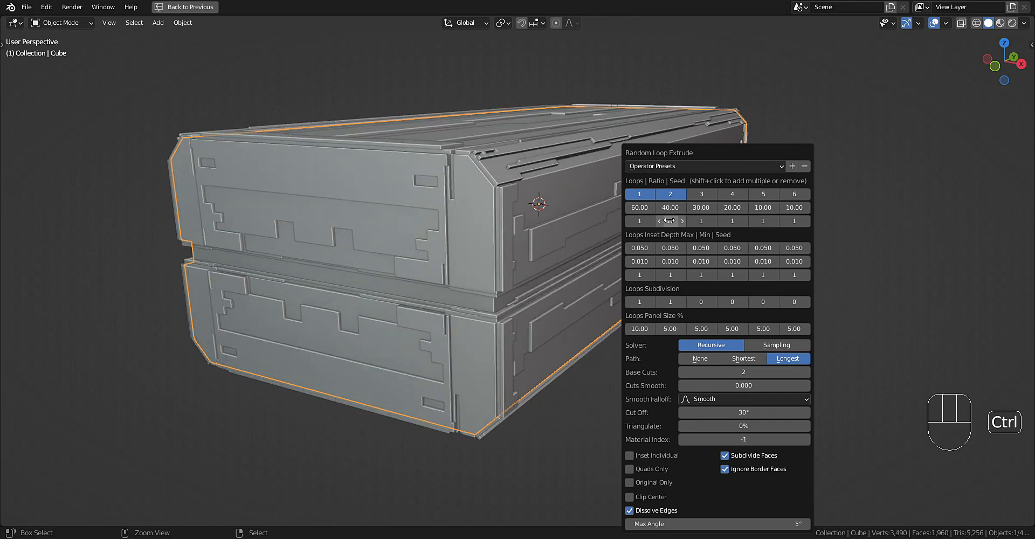
{"action": "scroll", "coordinate": [669, 220], "scroll_direction": "up", "scroll_amount": 4, "text": "ctrl"}
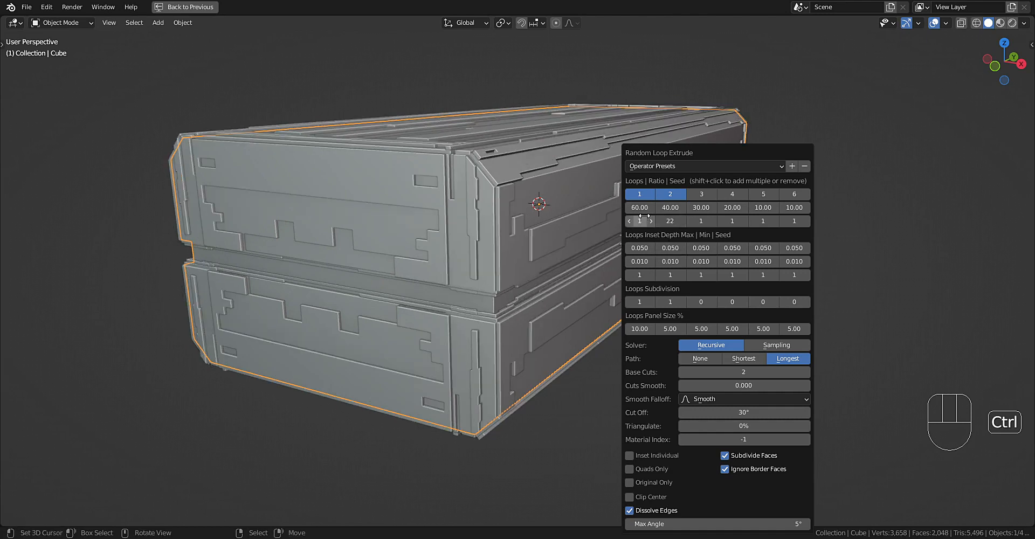
Set the first loop's ratio seed to 12 and reset the second loop's ratio seed to 1.
{"action": "scroll", "coordinate": [639, 221], "scroll_direction": "up", "scroll_amount": 2, "text": "ctrl"}
{"action": "scroll", "coordinate": [639, 221], "scroll_direction": "up", "scroll_amount": 4, "text": "ctrl"}
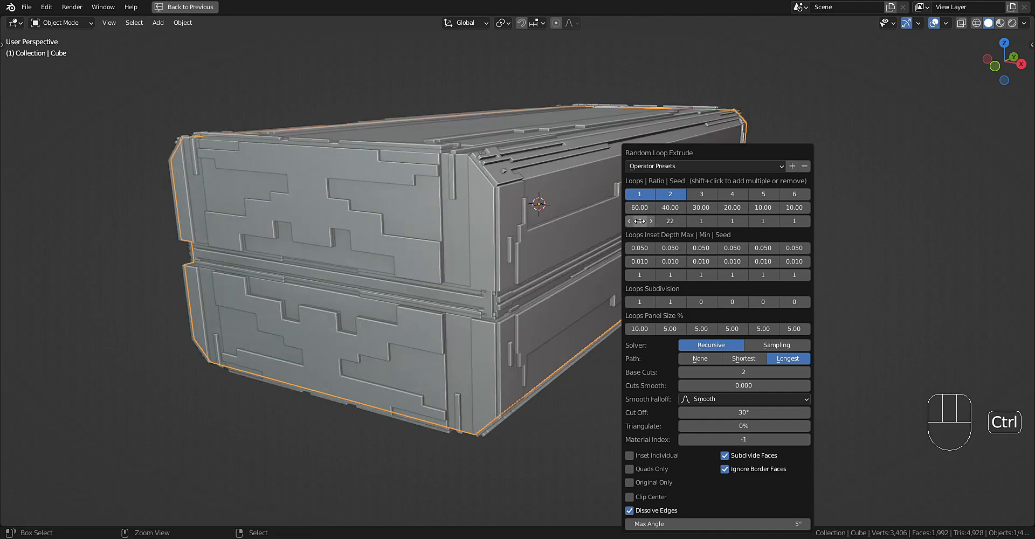
{"action": "scroll", "coordinate": [640, 221], "scroll_direction": "up", "scroll_amount": 2, "text": "ctrl"}
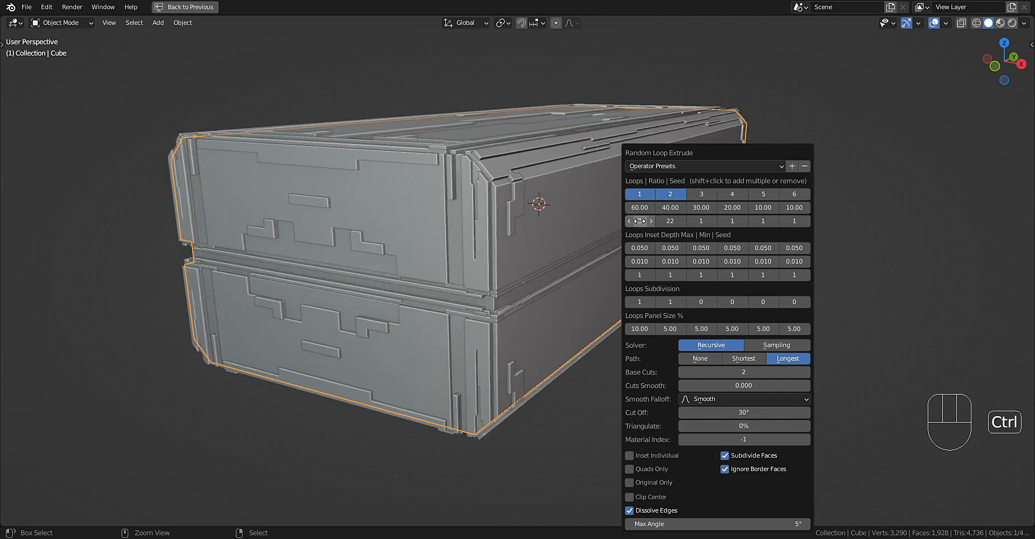
{"action": "left_click", "coordinate": [670, 221]}
{"action": "type", "text": "1"}
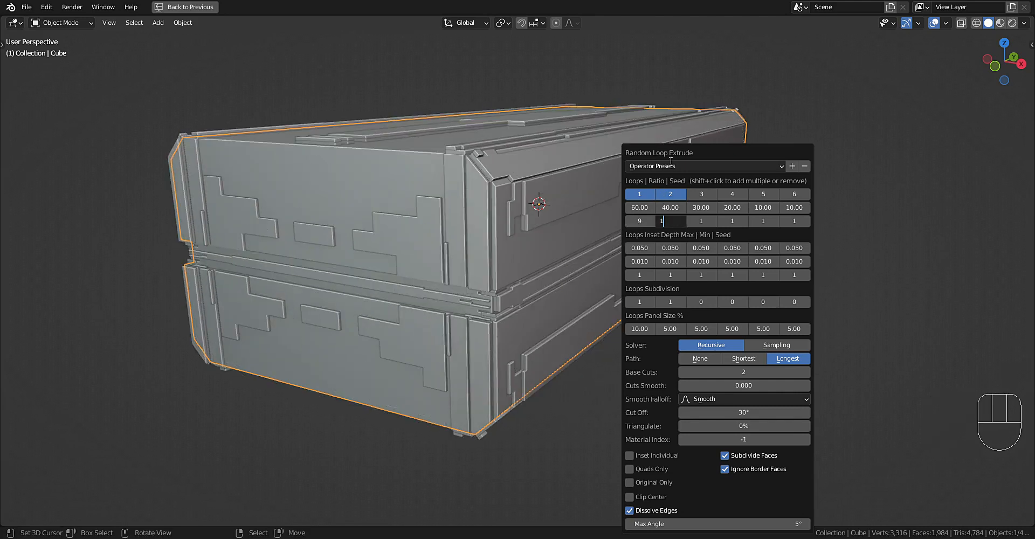
{"action": "key", "text": "Return"}
{"action": "scroll", "coordinate": [639, 221], "scroll_direction": "up", "scroll_amount": 1, "text": "ctrl"}
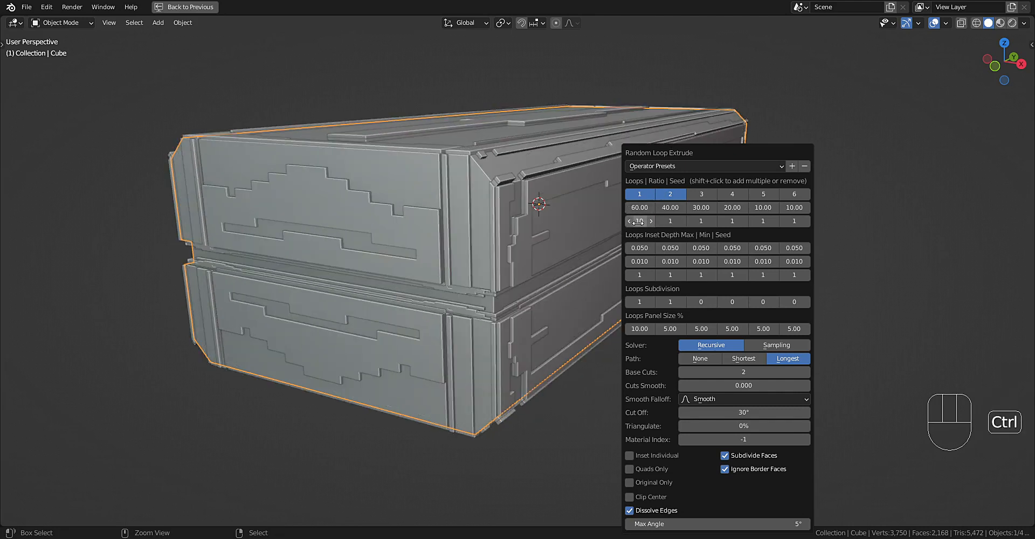
{"action": "scroll", "coordinate": [638, 221], "scroll_direction": "up", "scroll_amount": 3, "text": "ctrl"}
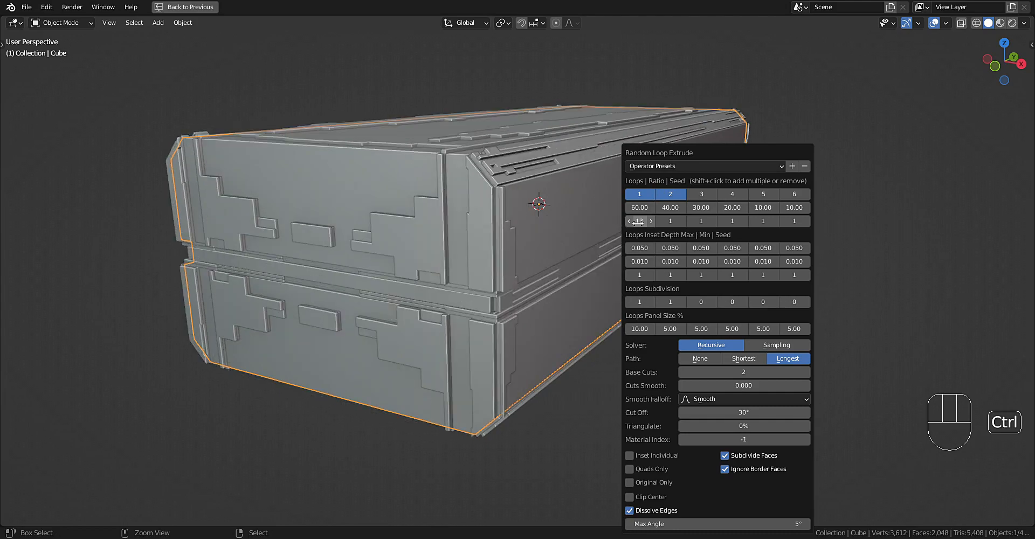
{"action": "scroll", "coordinate": [637, 222], "scroll_direction": "up", "scroll_amount": 1, "text": "ctrl"}
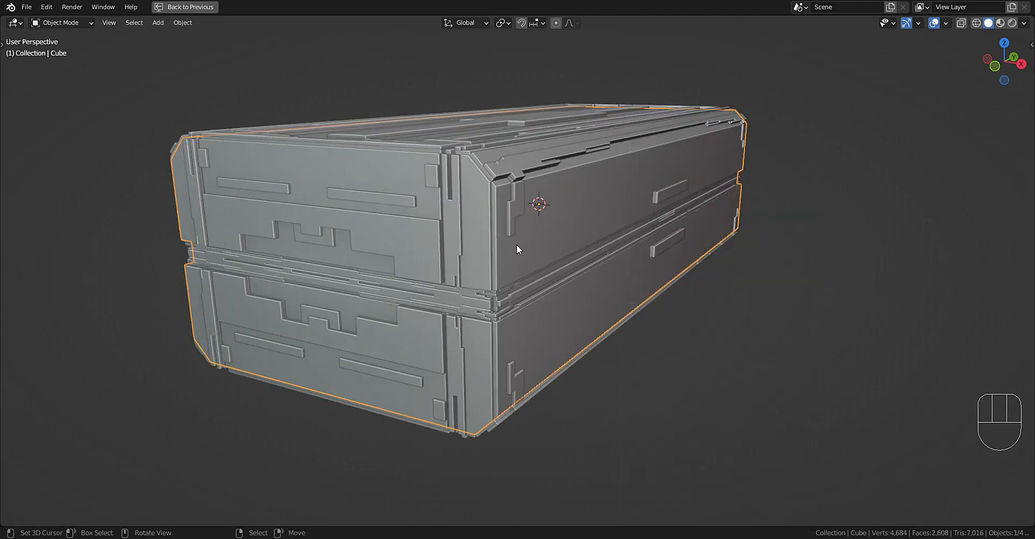
Set the first loop's panel size to 5% in Random Loop Extrude.
{"action": "middle_click_drag", "start_coordinate": [516, 244], "coordinate": [652, 263]}
{"action": "key", "text": "F9"}
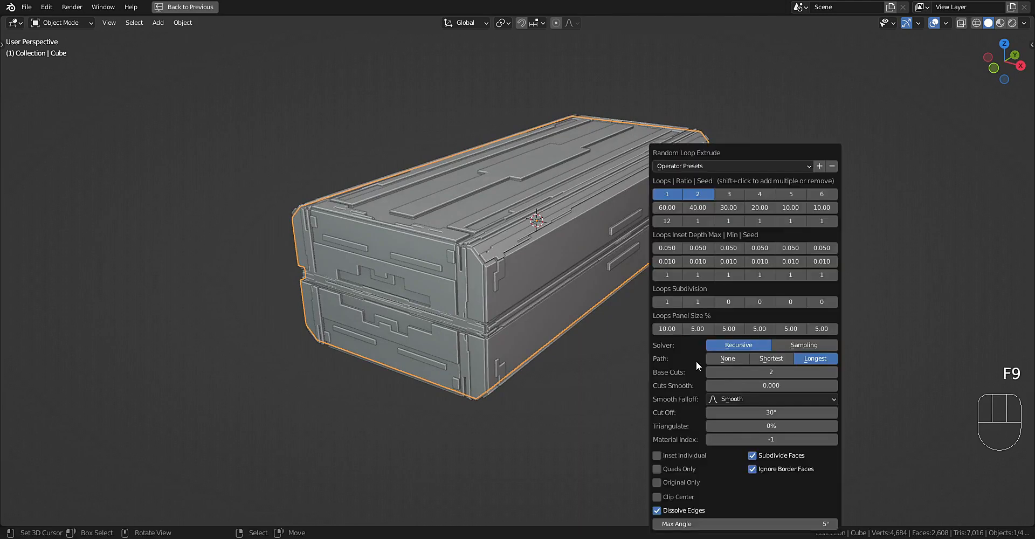
{"action": "left_click", "coordinate": [675, 332]}
{"action": "type", "text": "5"}
{"action": "key", "text": "Return"}
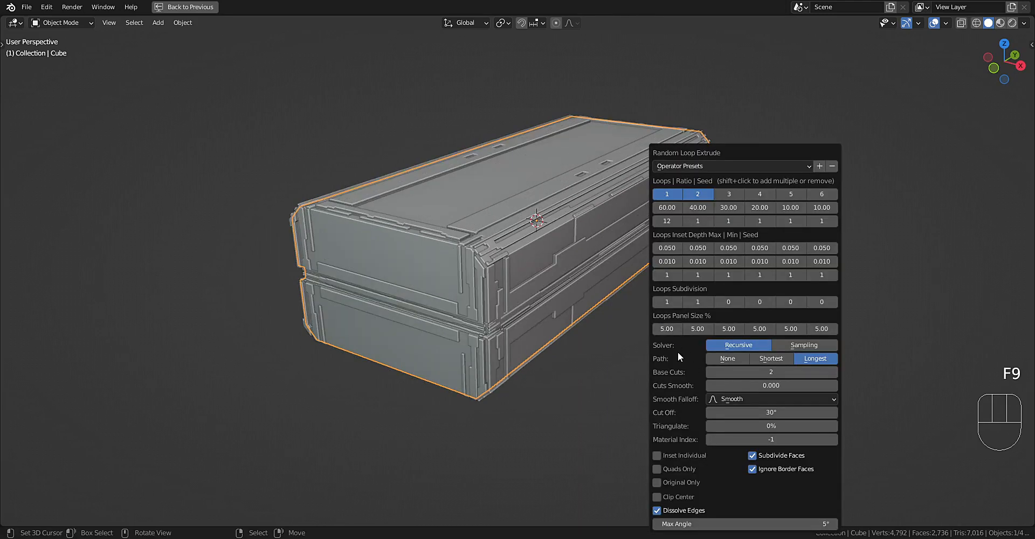
Try a first-loop panel size of 0% and return it to 5%.
{"action": "middle_click_drag", "start_coordinate": [678, 351], "coordinate": [629, 300]}
{"action": "key", "text": "F9"}
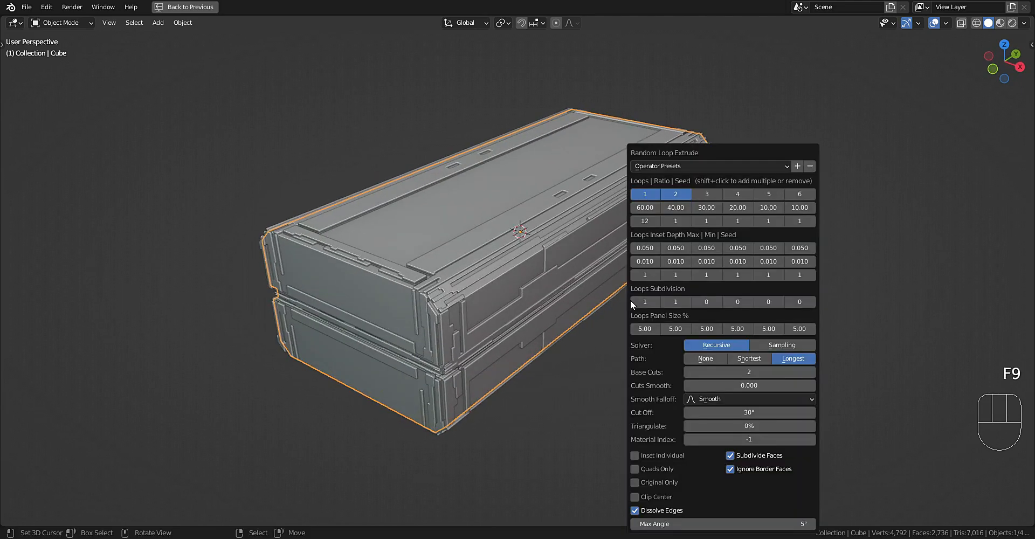
{"action": "left_click", "coordinate": [646, 331]}
{"action": "key", "text": "Return"}
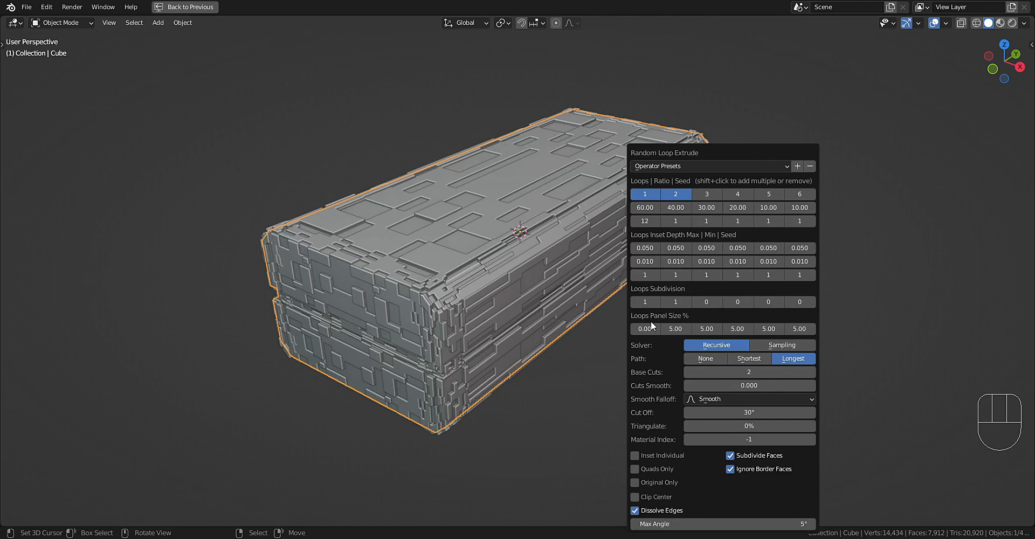
{"action": "left_click", "coordinate": [636, 324]}
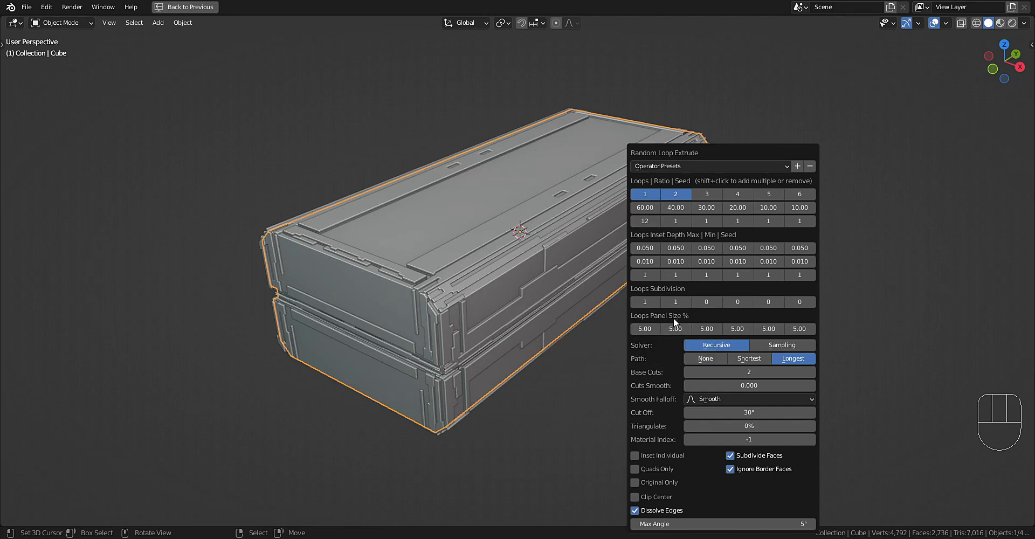
{"action": "left_click", "coordinate": [645, 329]}
{"action": "key", "text": "Escape"}
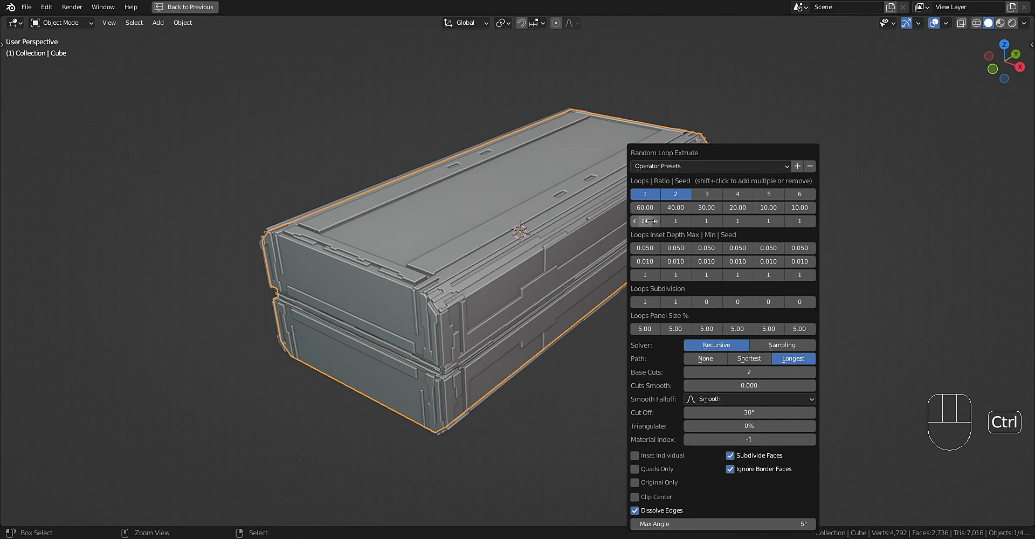
Set the first loop's ratio seed to 13 and check the box's panels from above.
{"action": "scroll", "coordinate": [648, 222], "scroll_direction": "up", "scroll_amount": 3, "text": "ctrl"}
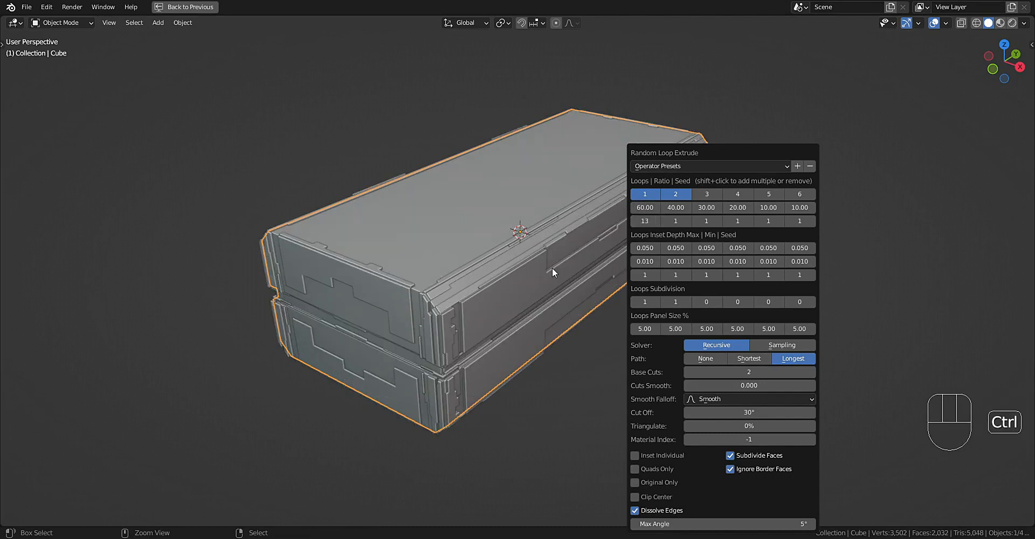
{"action": "middle_click_drag", "start_coordinate": [552, 268], "coordinate": [696, 273]}
{"action": "middle_click_drag", "start_coordinate": [611, 215], "coordinate": [639, 221]}
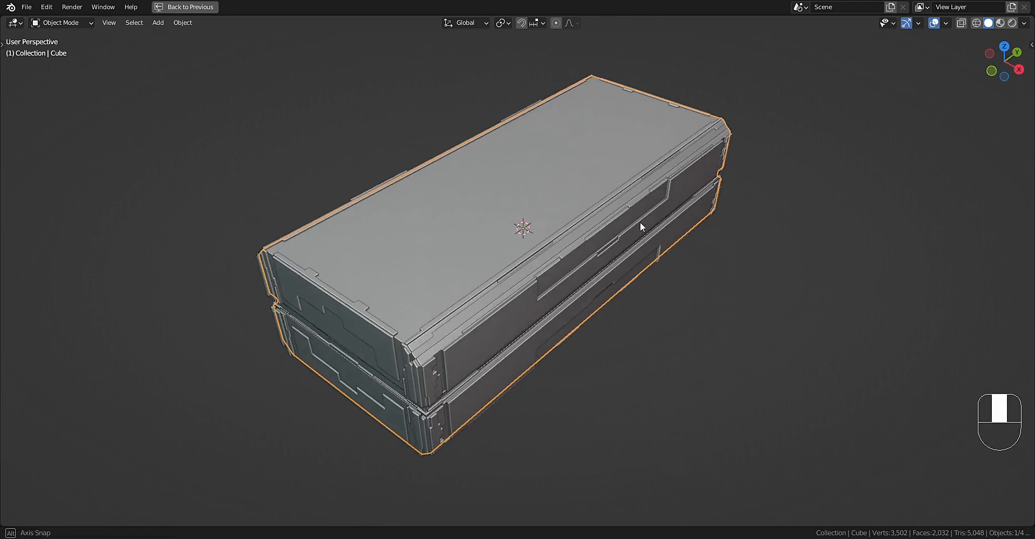
Run Random Loop Extrude again on the panelled box with loops 1, 2 and 3 enabled.
{"action": "key", "text": "shift+q"}
{"action": "left_click", "coordinate": [639, 221]}
{"action": "left_click", "coordinate": [655, 195], "text": "shift"}
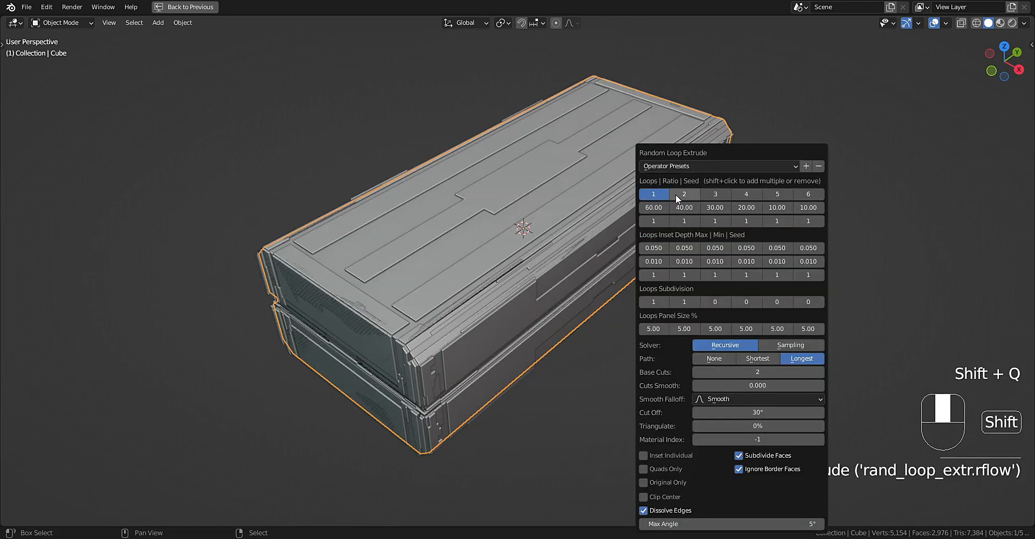
{"action": "left_click", "coordinate": [680, 194], "text": "shift"}
{"action": "left_click", "coordinate": [703, 197], "text": "shift"}
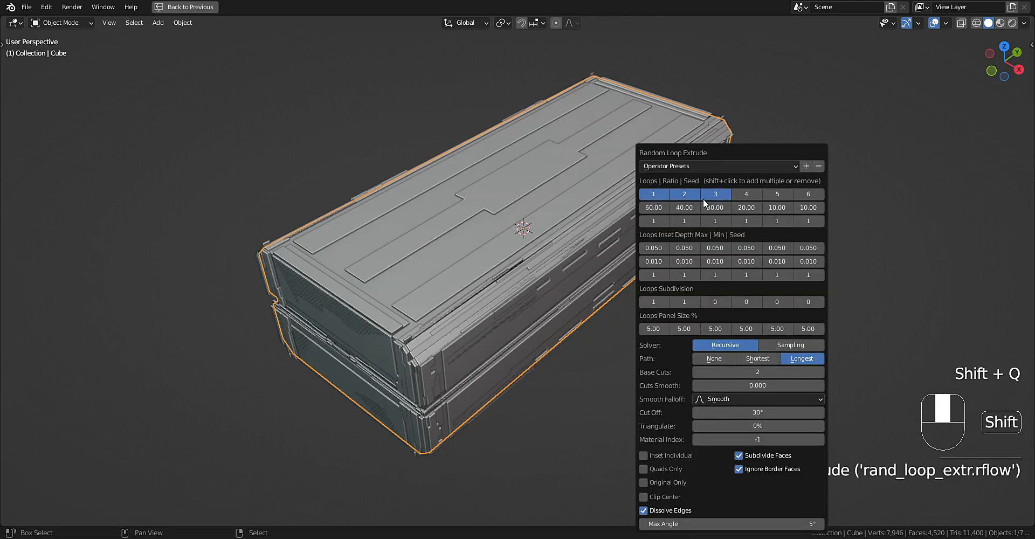
Try the Shortest path and the Sampling solver, returning to the Recursive solver with the Longest path.
{"action": "left_click", "coordinate": [763, 356]}
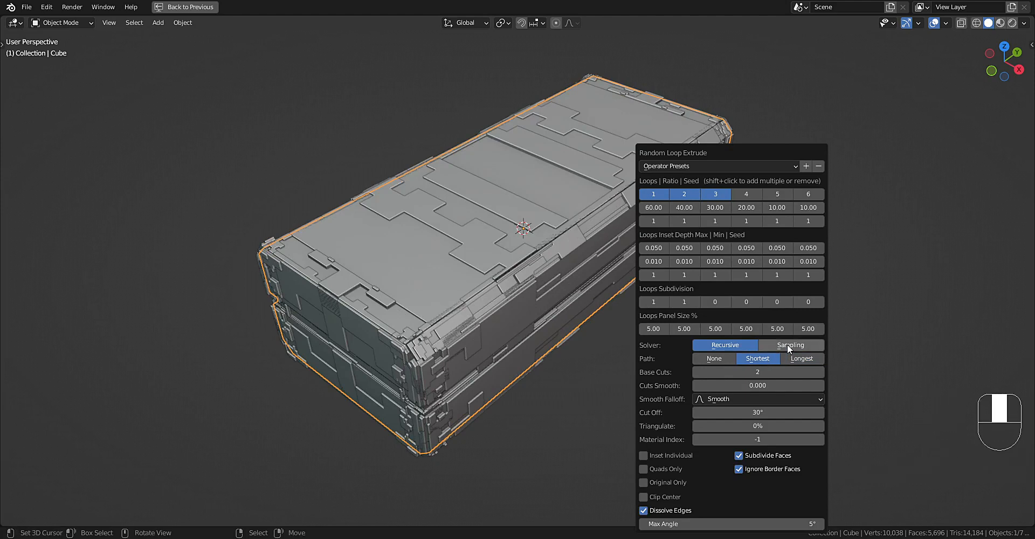
{"action": "left_click", "coordinate": [787, 345]}
{"action": "left_click", "coordinate": [791, 358]}
{"action": "left_click", "coordinate": [751, 348]}
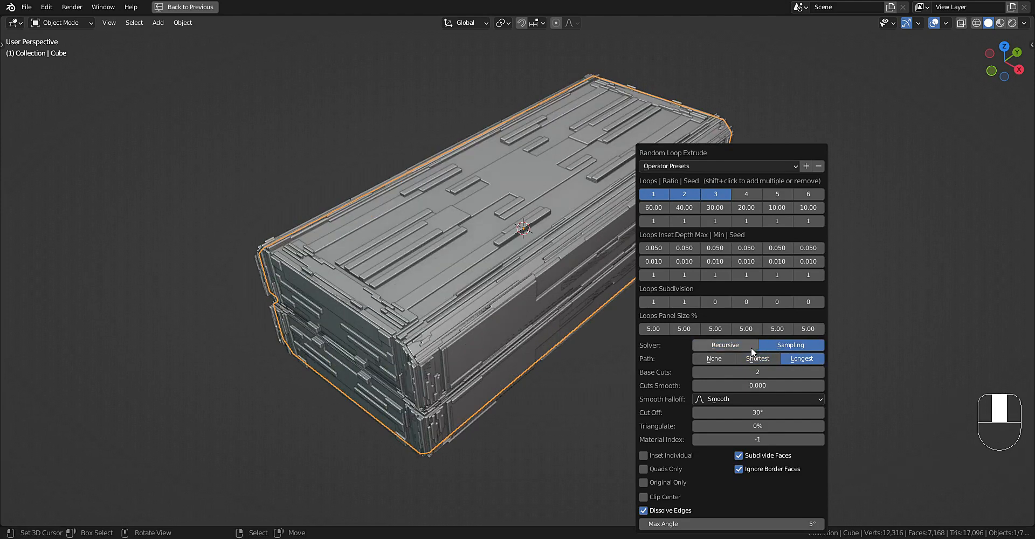
{"action": "left_click", "coordinate": [562, 294]}
Set the path of the second Random Loop Extrude to None.
{"action": "mouse_move", "coordinate": [561, 294]}
{"action": "middle_mouse_down"}
{"action": "mouse_move", "coordinate": [572, 249]}
{"action": "mouse_move", "coordinate": [567, 294]}
{"action": "middle_mouse_up"}
{"action": "key", "text": "F9"}
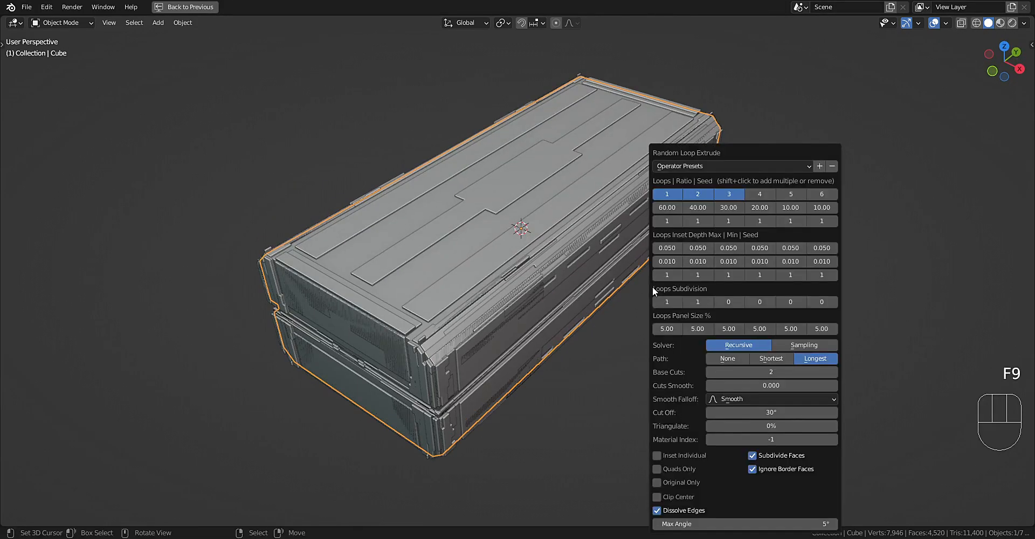
{"action": "left_click", "coordinate": [719, 357]}
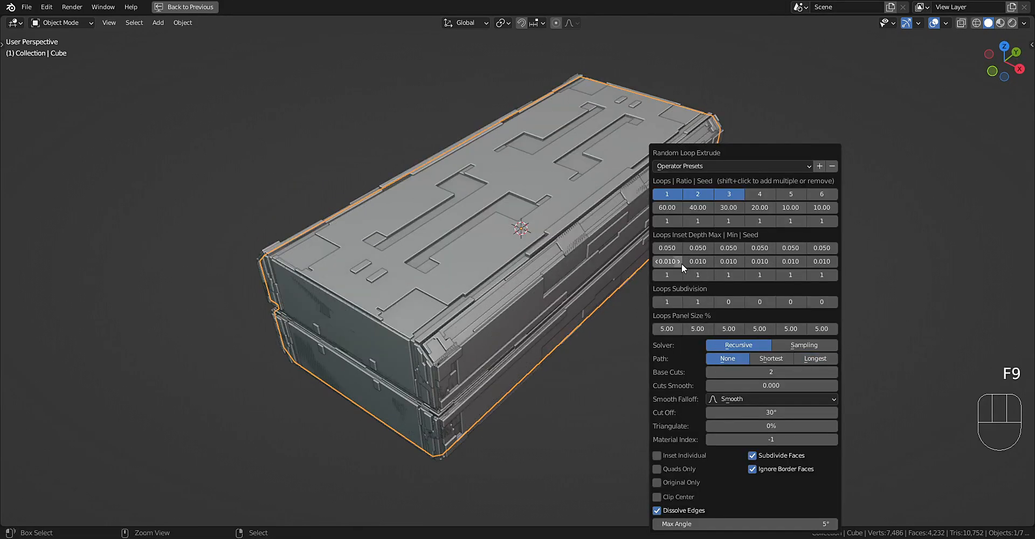
Remove the third loop and set the first loop's ratio seed to 8.
{"action": "scroll", "coordinate": [664, 222], "scroll_direction": "up", "scroll_amount": 2, "text": "ctrl"}
{"action": "scroll", "coordinate": [664, 223], "scroll_direction": "up", "scroll_amount": 4, "text": "ctrl"}
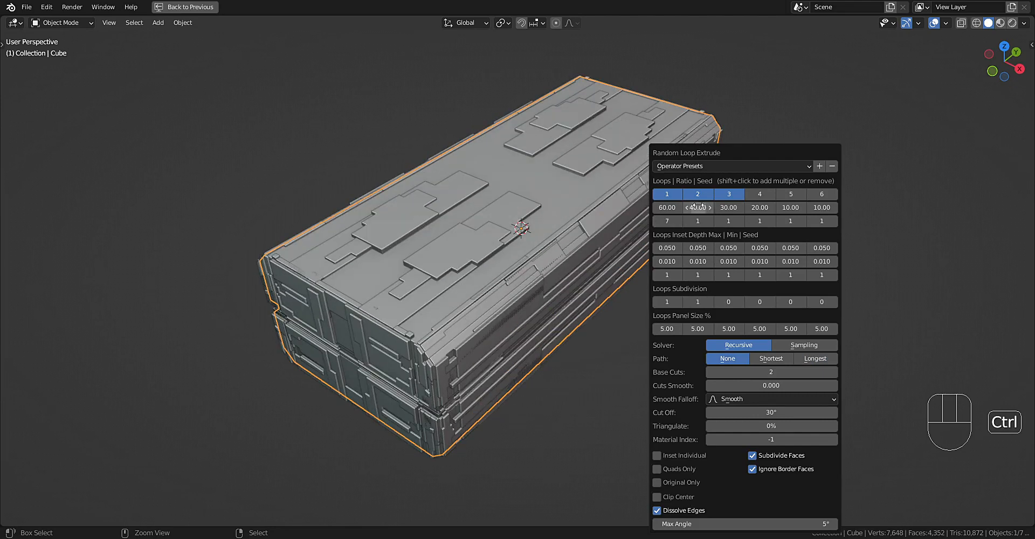
{"action": "left_click", "coordinate": [729, 194], "text": "shift"}
{"action": "scroll", "coordinate": [669, 221], "scroll_direction": "up", "scroll_amount": 3, "text": "ctrl"}
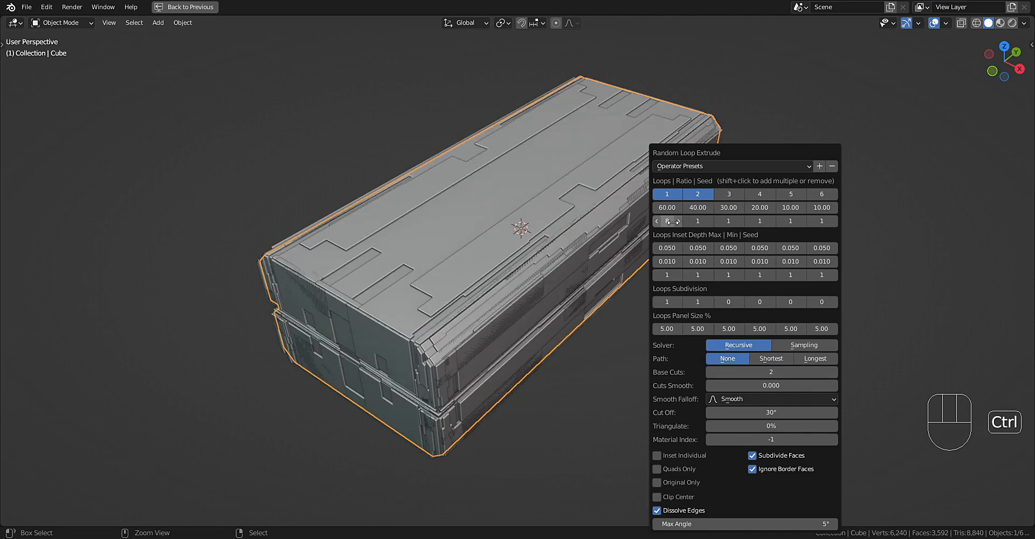
Set the first loop's inset depth seed to 3 to clear the overlapping faces on the box's sides.
{"action": "middle_click_drag", "start_coordinate": [562, 288], "coordinate": [588, 256]}
{"action": "key", "text": "F9"}
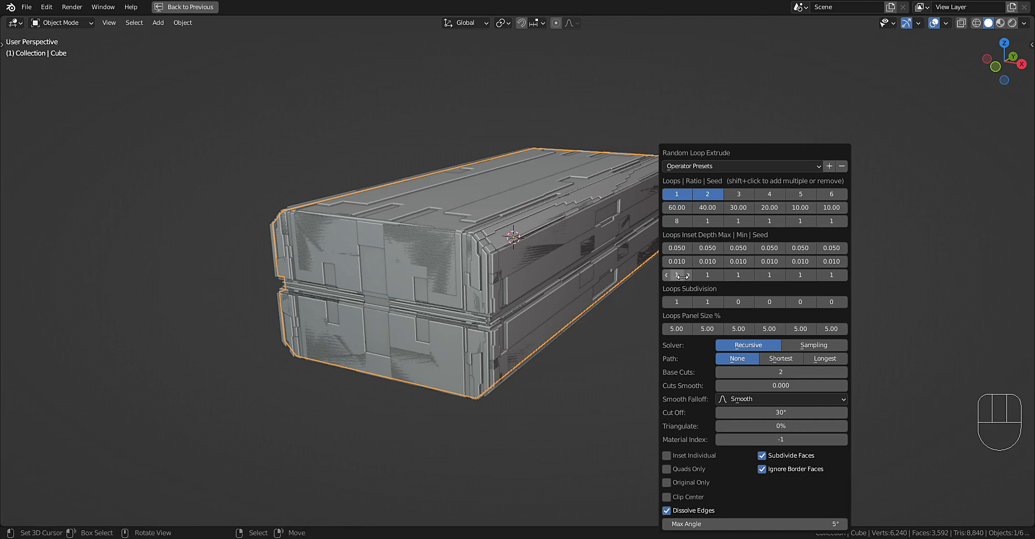
{"action": "scroll", "coordinate": [682, 274], "scroll_direction": "up", "scroll_amount": 1, "text": "ctrl"}
{"action": "scroll", "coordinate": [682, 274], "scroll_direction": "up", "scroll_amount": 1, "text": "ctrl"}
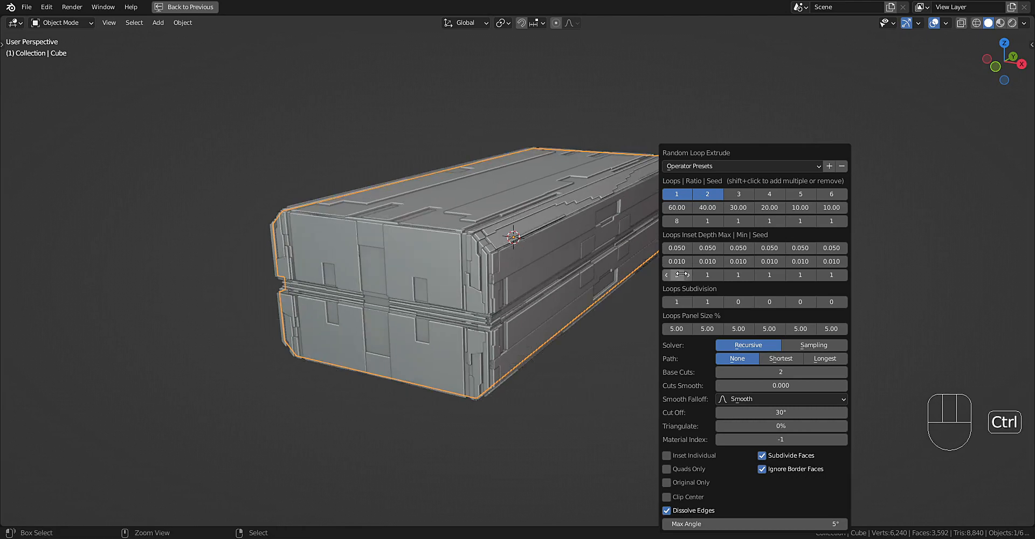
{"action": "left_click", "coordinate": [565, 302]}
Try 4 base cuts in Random Loop Extrude and settle on 3.
{"action": "middle_click_drag", "start_coordinate": [565, 302], "coordinate": [607, 282]}
{"action": "scroll", "coordinate": [601, 290], "scroll_direction": "up", "scroll_amount": 1}
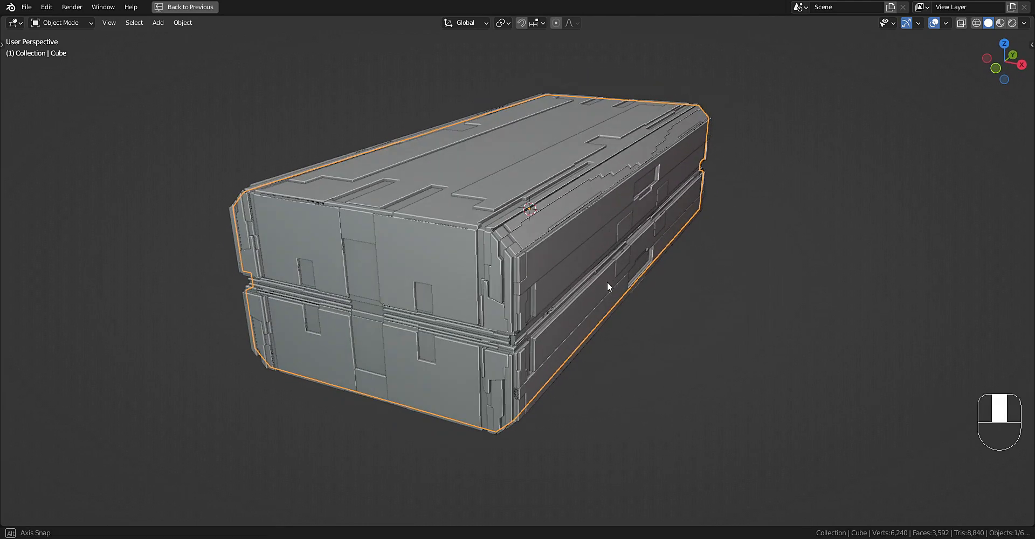
{"action": "key", "text": "F9"}
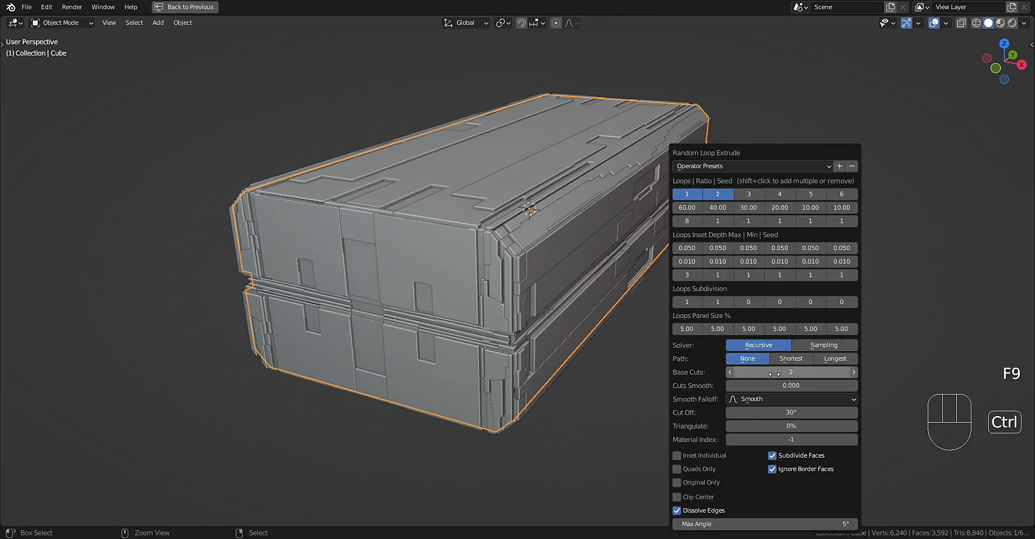
{"action": "scroll", "coordinate": [774, 373], "scroll_direction": "up", "scroll_amount": 1, "text": "ctrl"}
{"action": "scroll", "coordinate": [774, 374], "scroll_direction": "up", "scroll_amount": 1, "text": "ctrl"}
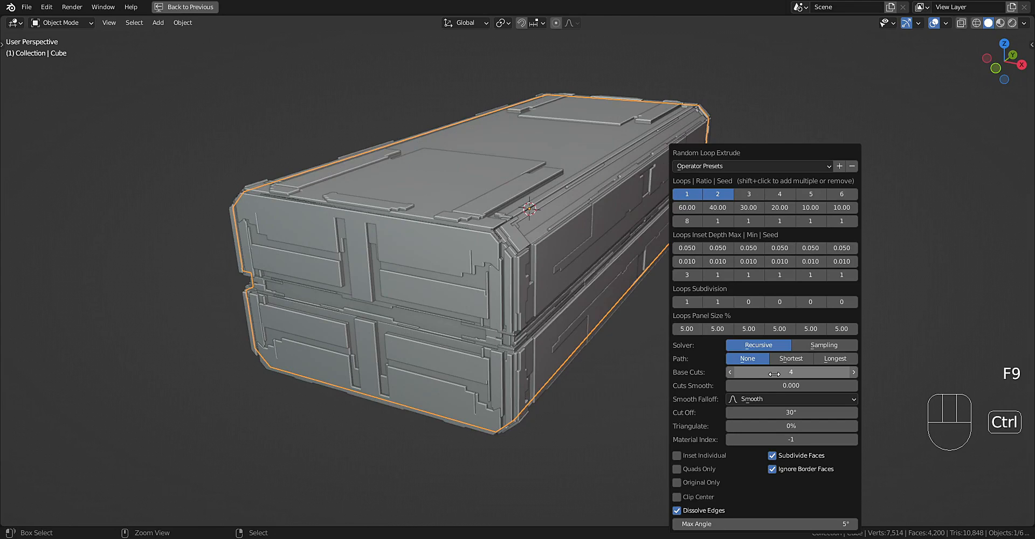
{"action": "scroll", "coordinate": [775, 373], "scroll_direction": "down", "scroll_amount": 1, "text": "ctrl"}
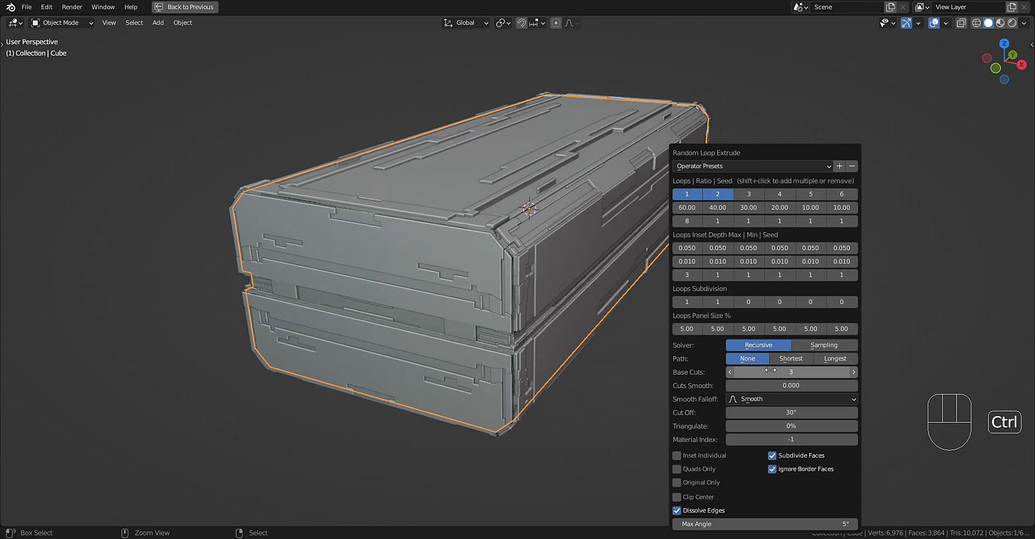
Set the subdivision of the first two extruded loops to 2 in Random Loop Extrude.
{"action": "scroll", "coordinate": [688, 305], "scroll_direction": "up", "scroll_amount": 1, "text": "ctrl"}
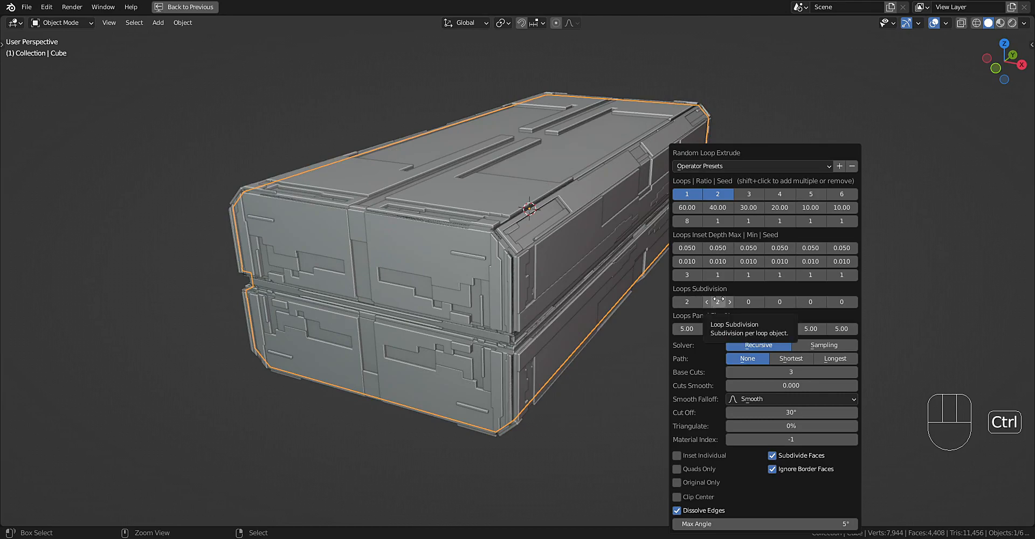
{"action": "middle_click_drag", "start_coordinate": [662, 309], "coordinate": [578, 310]}
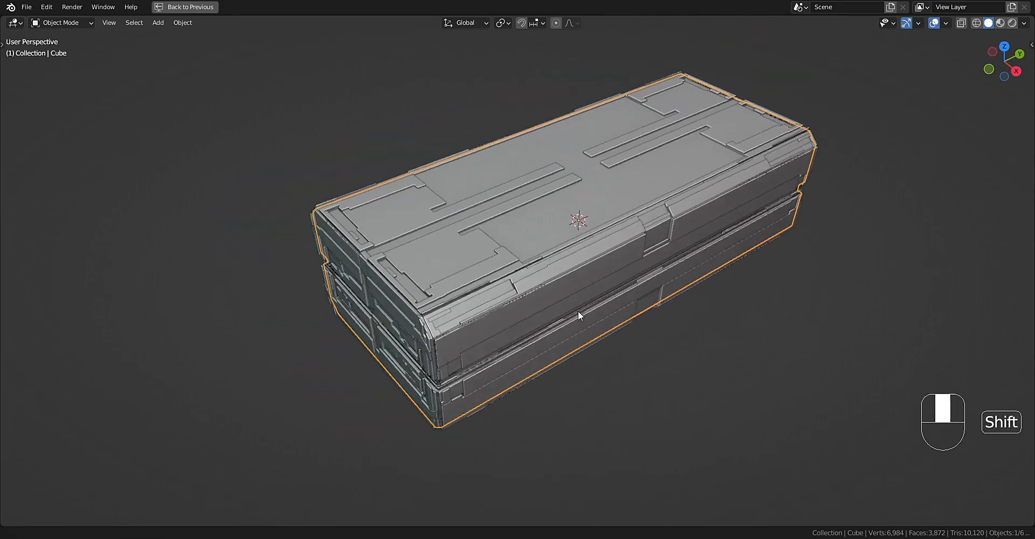
{"action": "scroll", "coordinate": [469, 256], "scroll_direction": "up", "scroll_amount": 2}
{"action": "middle_click_drag", "start_coordinate": [487, 251], "coordinate": [565, 235]}
Quad Slice the bracket-shaped raised panel at the near corner of the box's top, with geometry set to Linked Faces.
{"action": "key", "text": "alt+a"}
{"action": "left_click", "coordinate": [541, 245]}
{"action": "key", "text": "Tab"}
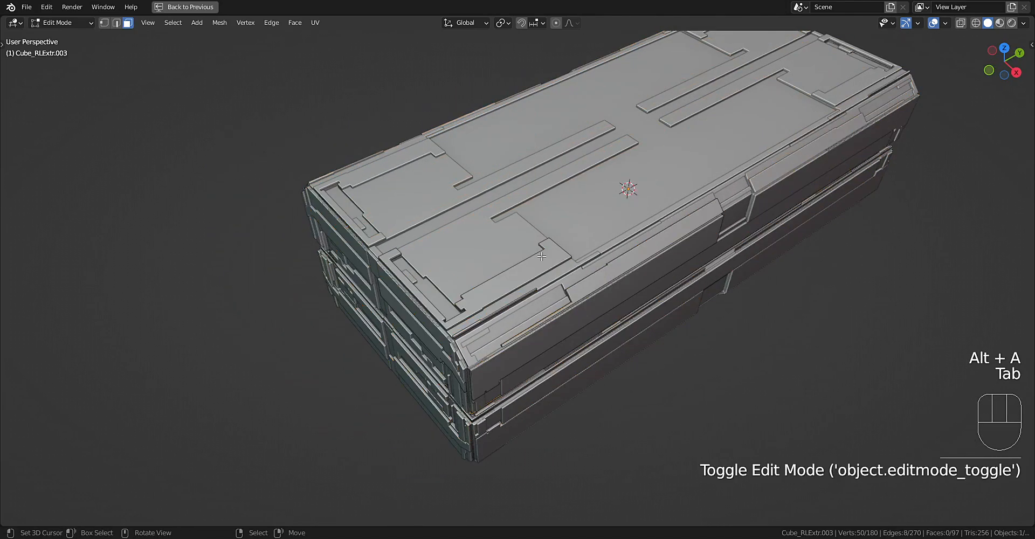
{"action": "left_click", "coordinate": [541, 256]}
{"action": "key", "text": "shift+q"}
{"action": "left_click", "coordinate": [619, 350]}
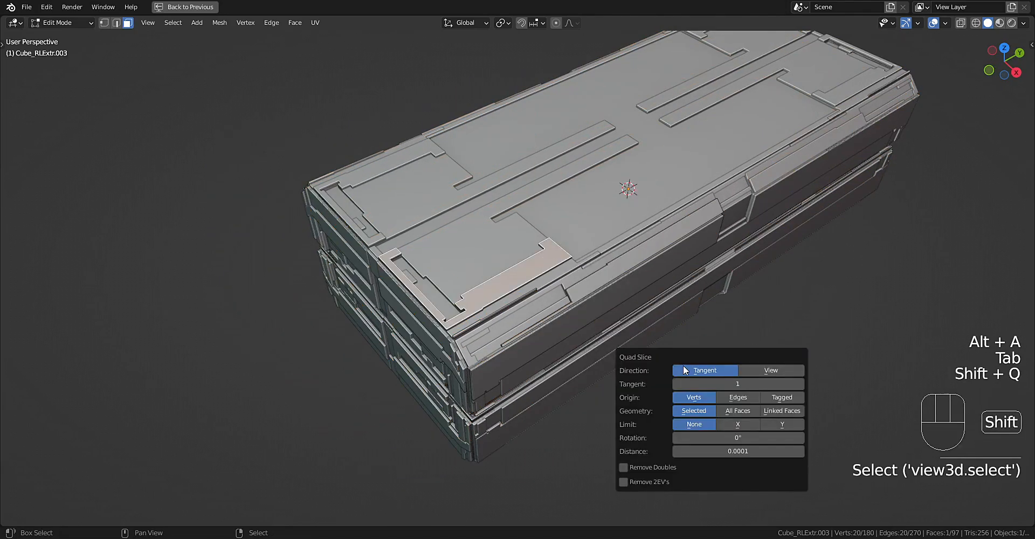
{"action": "left_click", "coordinate": [772, 411]}
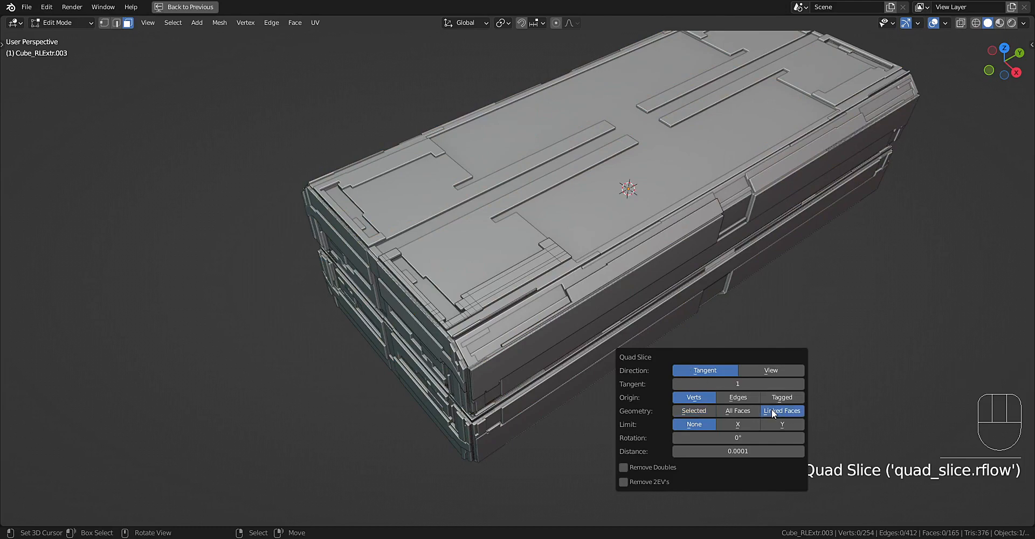
Select the sliced panel's linked flat faces and return to Object Mode.
{"action": "middle_click_drag", "start_coordinate": [576, 215], "coordinate": [520, 323]}
{"action": "scroll", "coordinate": [520, 323], "scroll_direction": "up", "scroll_amount": 4}
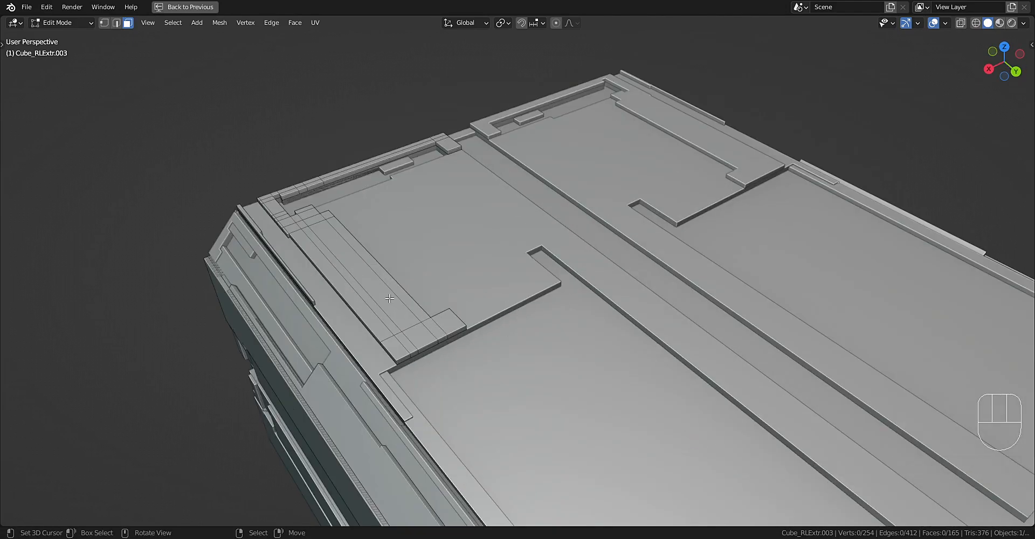
{"action": "key", "text": "3"}
{"action": "left_click", "coordinate": [390, 298]}
{"action": "key", "text": "q"}
{"action": "left_click", "coordinate": [503, 354]}
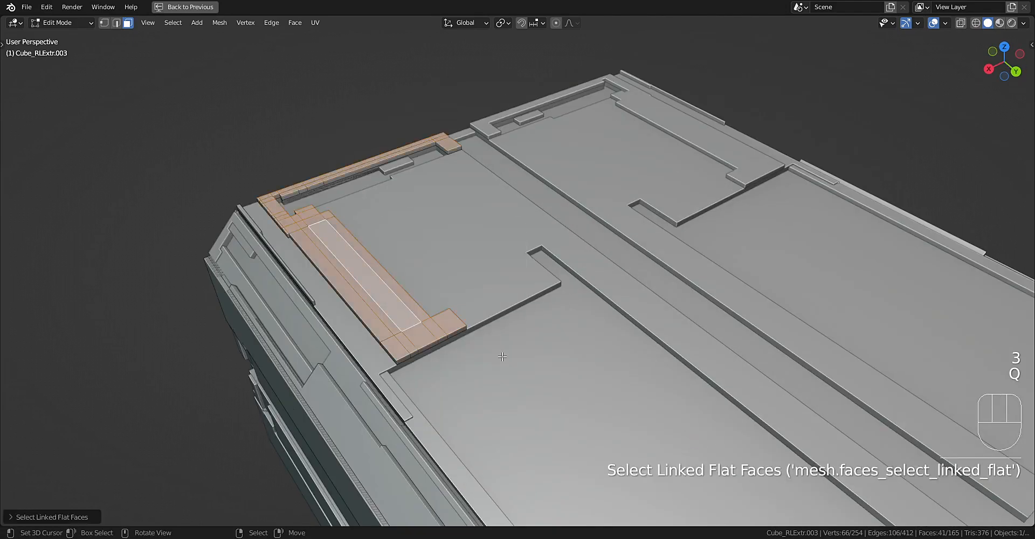
{"action": "scroll", "coordinate": [502, 357], "scroll_direction": "down", "scroll_amount": 5}
{"action": "middle_click_drag", "start_coordinate": [694, 167], "coordinate": [678, 167], "text": "shift"}
{"action": "key", "text": "Tab"}
Hide the overlays and run Random Panels on the selected faces with 1 subdivision cut and an inset thickness of 0.0029.
{"action": "scroll", "coordinate": [626, 214], "scroll_direction": "up", "scroll_amount": 5}
{"action": "key", "text": "shift+alt+z"}
{"action": "key", "text": "shift+q"}
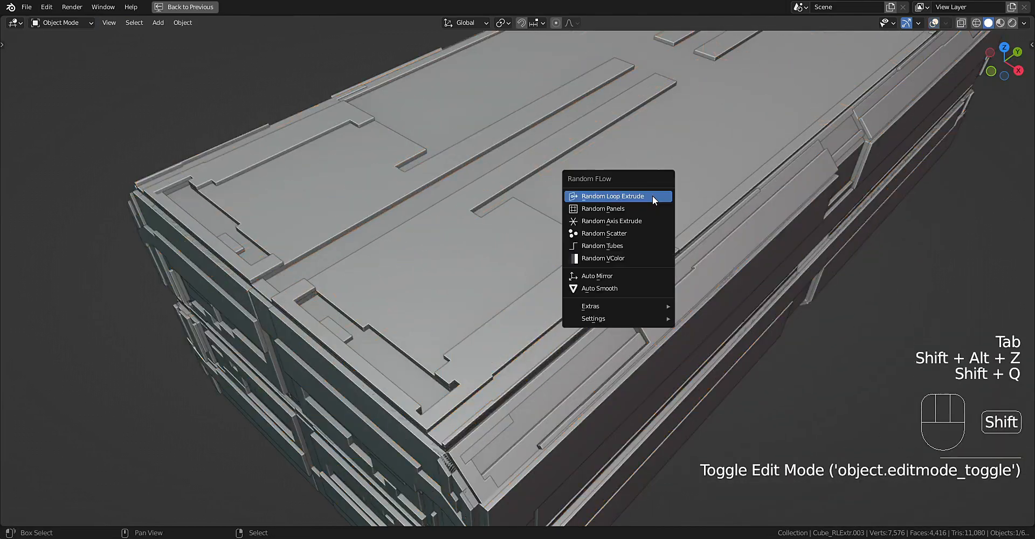
{"action": "left_click", "coordinate": [654, 210]}
{"action": "scroll", "coordinate": [755, 302], "scroll_direction": "up", "scroll_amount": 1, "text": "ctrl"}
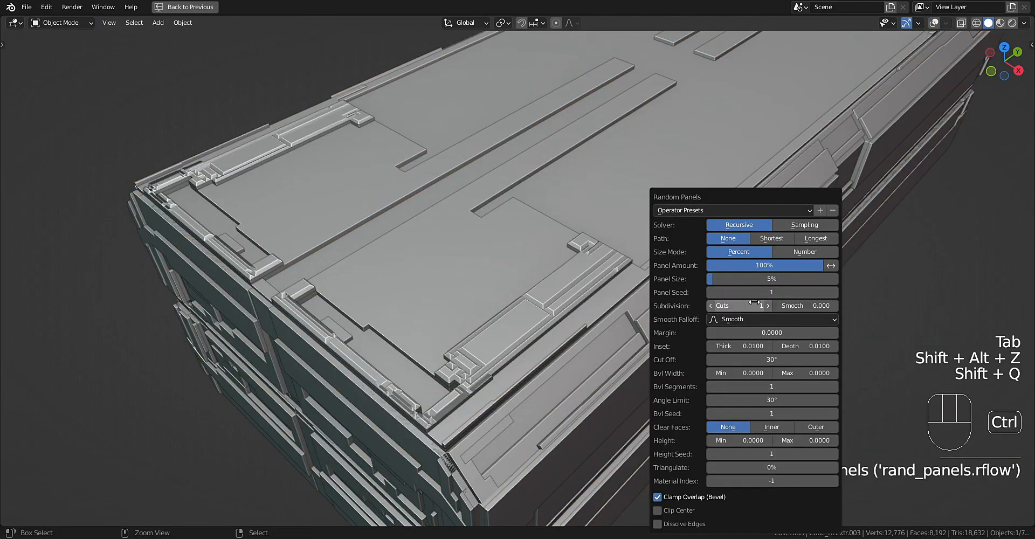
{"action": "left_click_drag", "start_coordinate": [744, 345], "coordinate": [687, 347], "text": "shift"}
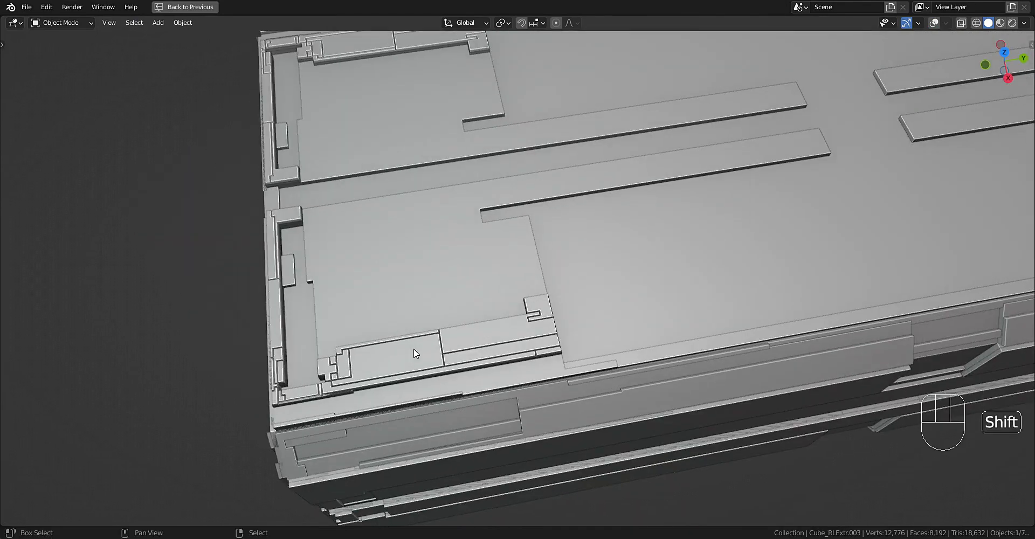
Try a 25% panel size in Random Panels and step through panel seeds up to 11.
{"action": "middle_click_drag", "start_coordinate": [414, 353], "coordinate": [456, 332], "text": "shift"}
{"action": "middle_click_drag", "start_coordinate": [663, 307], "coordinate": [674, 309]}
{"action": "key", "text": "F9"}
{"action": "mouse_move", "coordinate": [763, 279]}
{"action": "left_mouse_down"}
{"action": "mouse_move", "coordinate": [797, 279]}
{"action": "mouse_move", "coordinate": [759, 280]}
{"action": "left_mouse_up"}
{"action": "scroll", "coordinate": [756, 292], "scroll_direction": "up", "scroll_amount": 2, "text": "ctrl"}
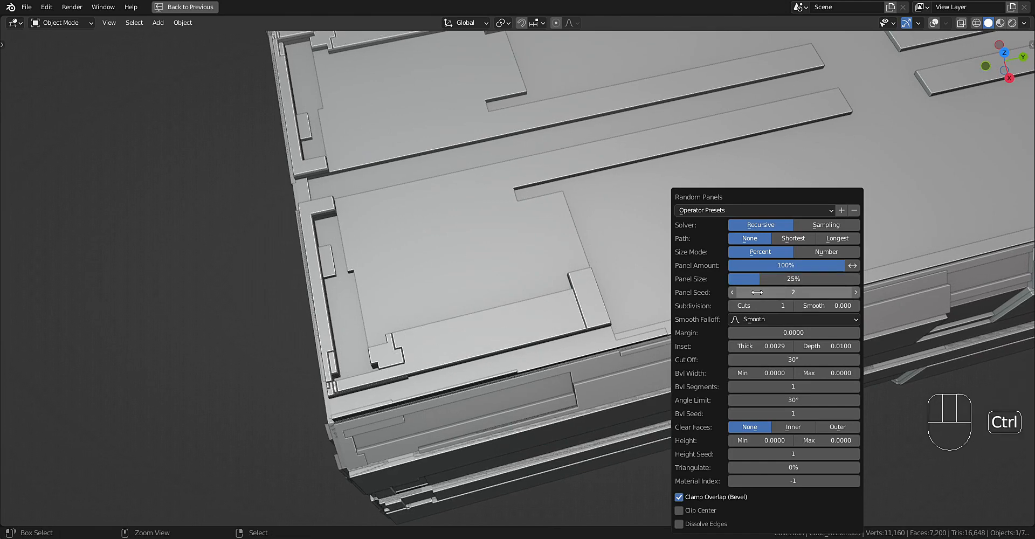
{"action": "scroll", "coordinate": [757, 292], "scroll_direction": "up", "scroll_amount": 1, "text": "ctrl"}
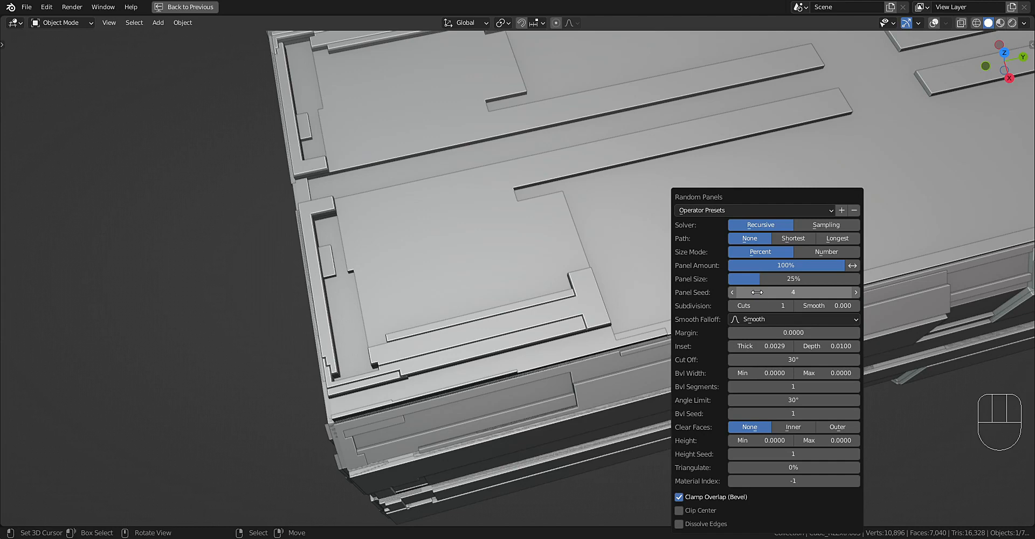
{"action": "scroll", "coordinate": [757, 292], "scroll_direction": "up", "scroll_amount": 1, "text": "ctrl"}
{"action": "scroll", "coordinate": [758, 296], "scroll_direction": "up", "scroll_amount": 1, "text": "ctrl"}
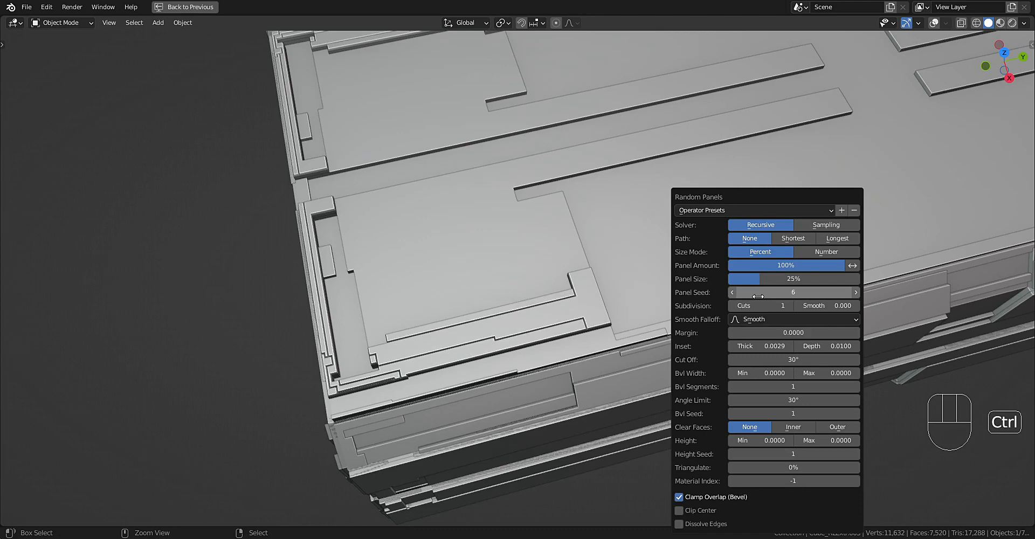
{"action": "scroll", "coordinate": [758, 296], "scroll_direction": "up", "scroll_amount": 3, "text": "ctrl"}
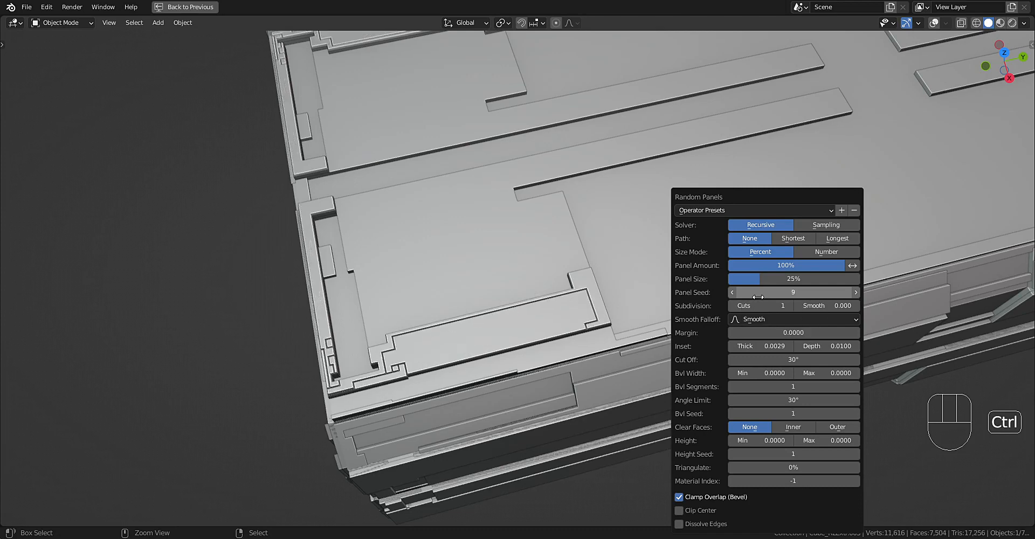
{"action": "scroll", "coordinate": [757, 296], "scroll_direction": "up", "scroll_amount": 2, "text": "ctrl"}
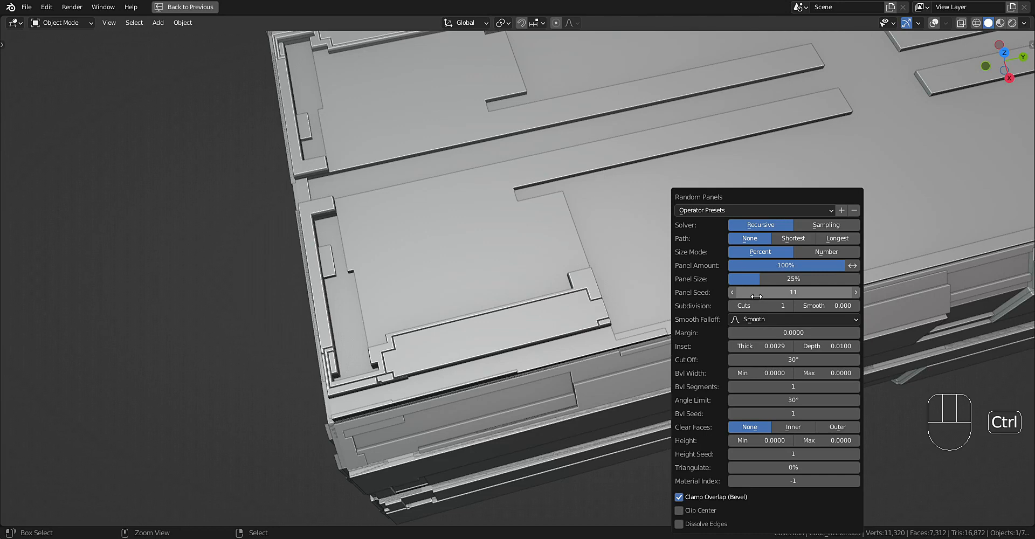
Set the panel size to 21% and try panel seeds up to 14.
{"action": "scroll", "coordinate": [761, 281], "scroll_direction": "down", "scroll_amount": 1, "text": "ctrl"}
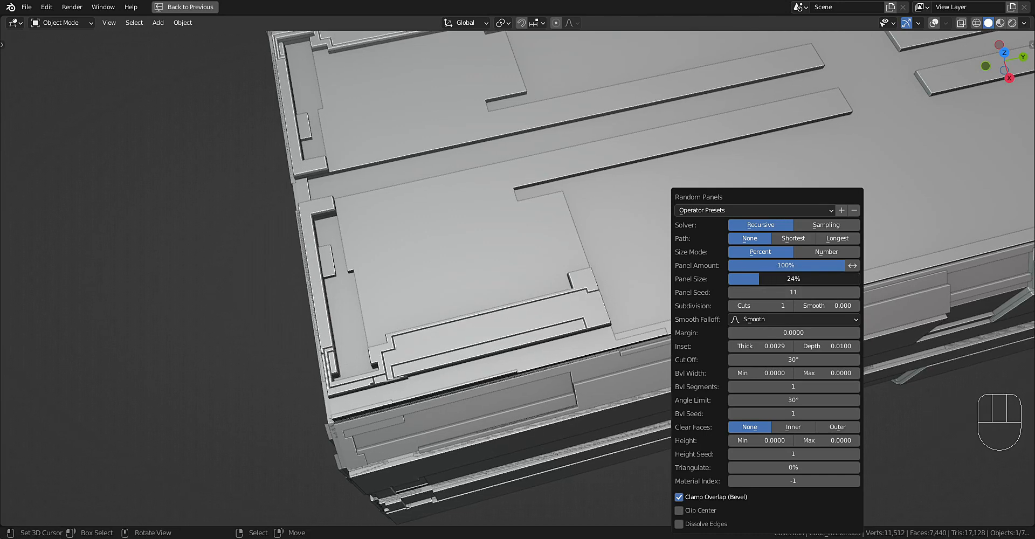
{"action": "scroll", "coordinate": [761, 280], "scroll_direction": "down", "scroll_amount": 4, "text": "ctrl"}
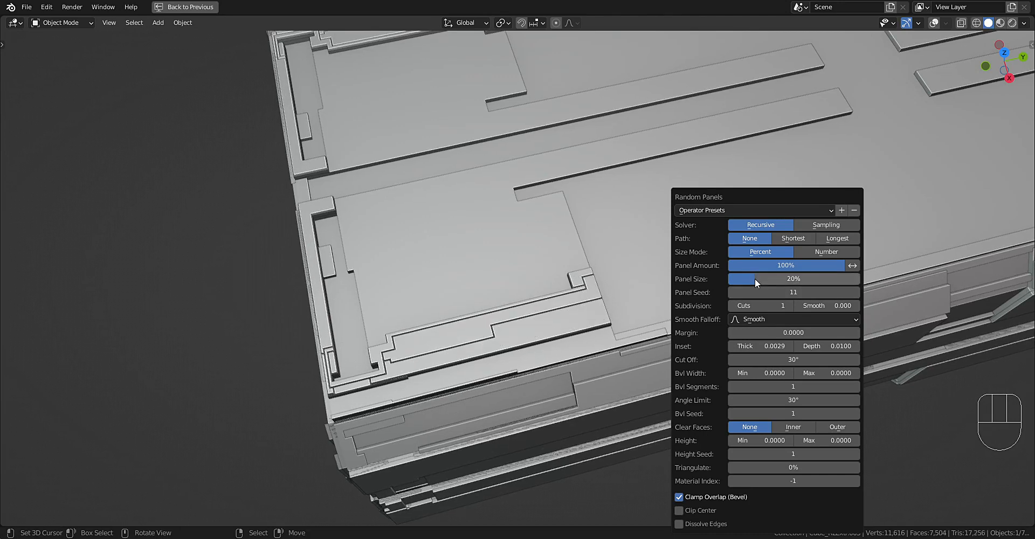
{"action": "scroll", "coordinate": [755, 280], "scroll_direction": "up", "scroll_amount": 1, "text": "ctrl"}
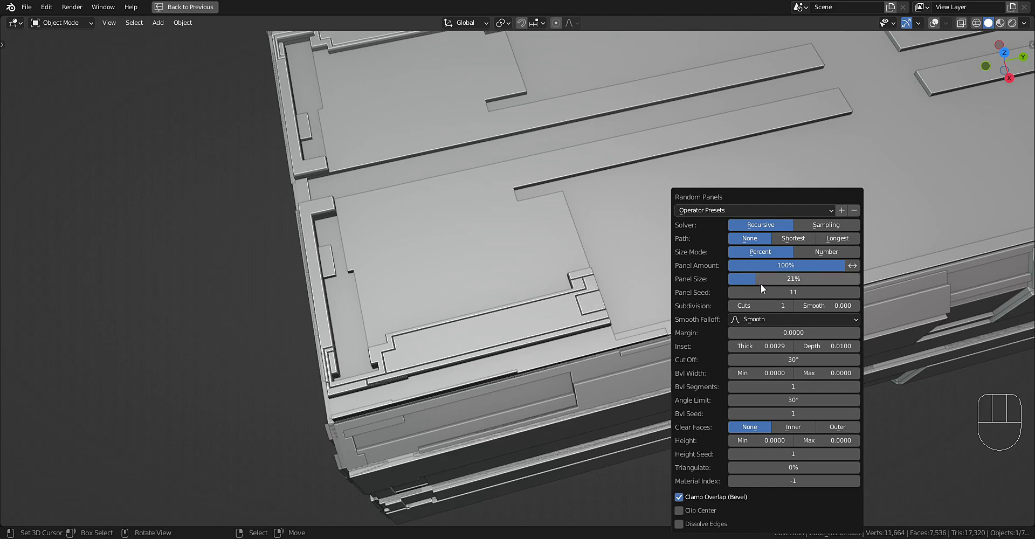
{"action": "scroll", "coordinate": [762, 291], "scroll_direction": "up", "scroll_amount": 2, "text": "ctrl"}
{"action": "scroll", "coordinate": [763, 291], "scroll_direction": "up", "scroll_amount": 1, "text": "ctrl"}
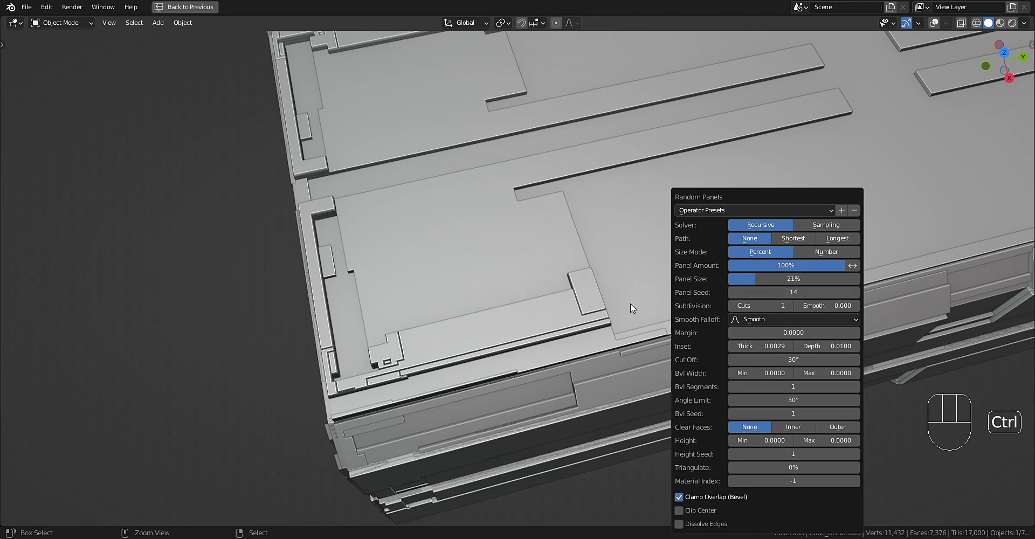
Try further panel seeds up to 17 and beyond, and settle on 16.
{"action": "middle_click_drag", "start_coordinate": [628, 302], "coordinate": [675, 286]}
{"action": "key", "text": "F9"}
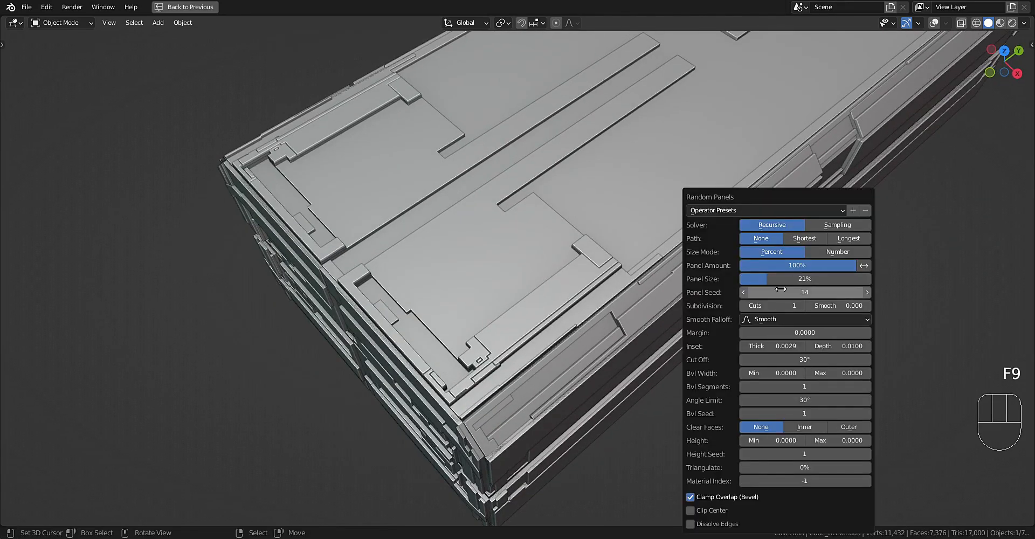
{"action": "scroll", "coordinate": [781, 289], "scroll_direction": "up", "scroll_amount": 2, "text": "ctrl"}
{"action": "scroll", "coordinate": [783, 291], "scroll_direction": "up", "scroll_amount": 2, "text": "ctrl"}
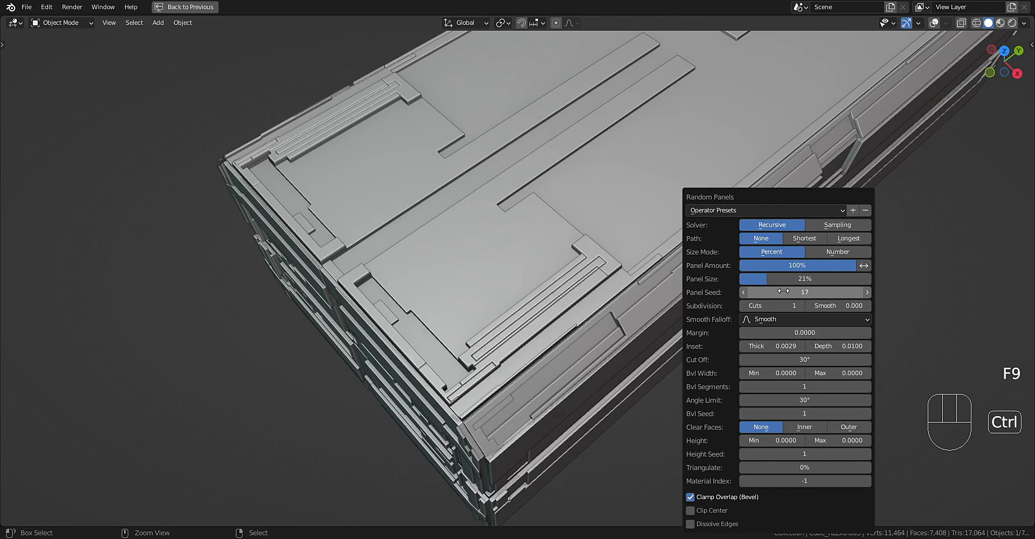
{"action": "scroll", "coordinate": [784, 291], "scroll_direction": "down", "scroll_amount": 2, "text": "ctrl"}
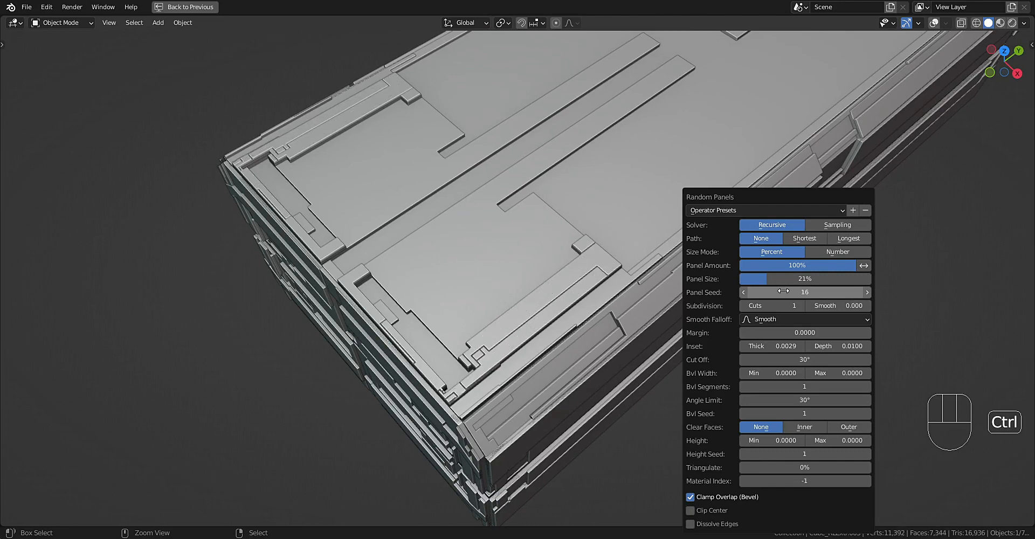
Show the overlays and Quad Slice the large flat panel and its long strip next to the detailed corner panel in Edit Mode.
{"action": "mouse_move", "coordinate": [524, 318]}
{"action": "middle_mouse_down"}
{"action": "mouse_move", "coordinate": [568, 290]}
{"action": "mouse_move", "coordinate": [507, 310]}
{"action": "middle_mouse_up"}
{"action": "middle_click_drag", "start_coordinate": [606, 259], "coordinate": [603, 269], "text": "shift"}
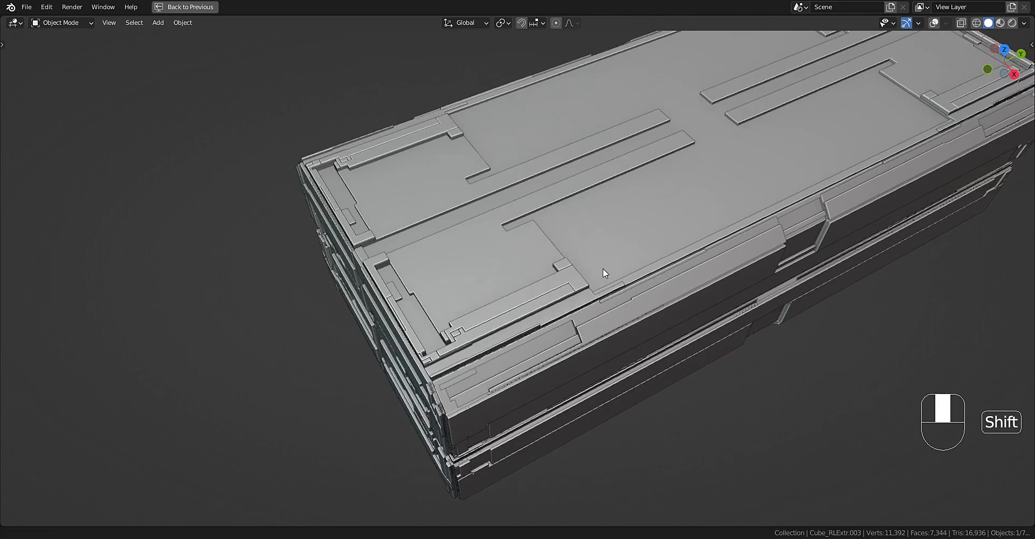
{"action": "key", "text": "Tab"}
{"action": "key", "text": "shift+alt+z"}
{"action": "left_click", "coordinate": [518, 264], "text": "shift"}
{"action": "left_click", "coordinate": [636, 160], "text": "shift"}
{"action": "key", "text": "shift+q"}
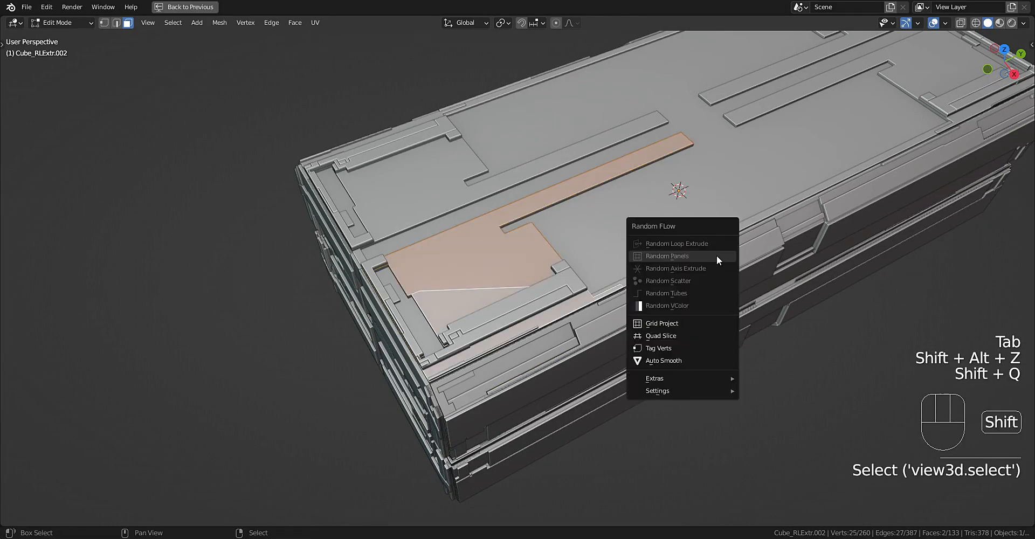
{"action": "left_click", "coordinate": [661, 336]}
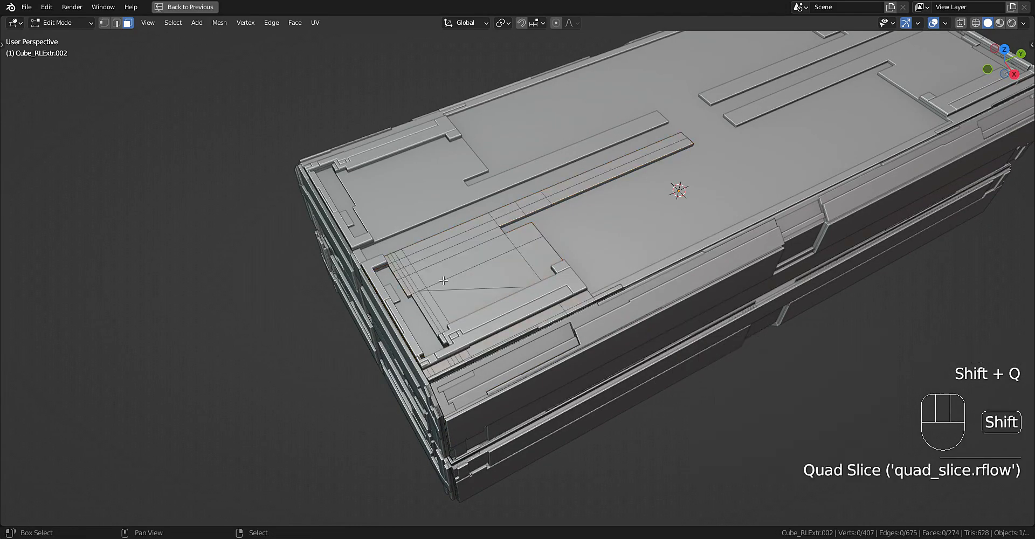
Dissolve the stray diagonal edges crossing the sliced flat panel.
{"action": "middle_click_drag", "start_coordinate": [443, 281], "coordinate": [484, 274], "text": "shift"}
{"action": "scroll", "coordinate": [481, 275], "scroll_direction": "up", "scroll_amount": 1}
{"action": "key", "text": "2"}
{"action": "right_click", "coordinate": [469, 282]}
{"action": "right_click", "coordinate": [559, 276], "text": "ctrl"}
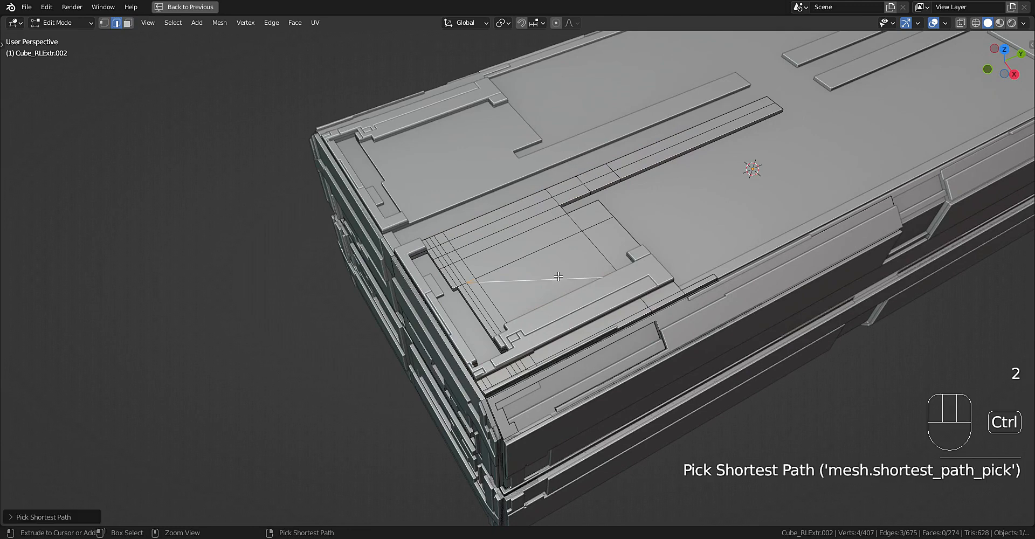
{"action": "right_click", "coordinate": [473, 283]}
{"action": "right_click", "coordinate": [541, 277], "text": "ctrl"}
{"action": "key", "text": "ctrl+x"}
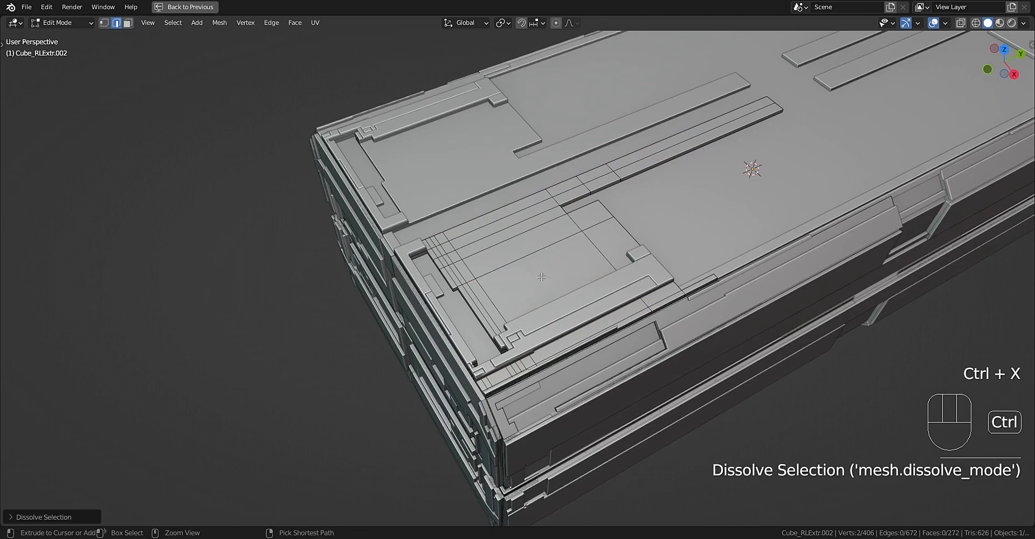
Select the large panel's linked flat faces, return to Object Mode and hide the overlays.
{"action": "key", "text": "3"}
{"action": "right_click", "coordinate": [542, 277]}
{"action": "key", "text": "q"}
{"action": "left_click", "coordinate": [633, 248]}
{"action": "key", "text": "Tab"}
{"action": "key", "text": "shift+alt+z"}
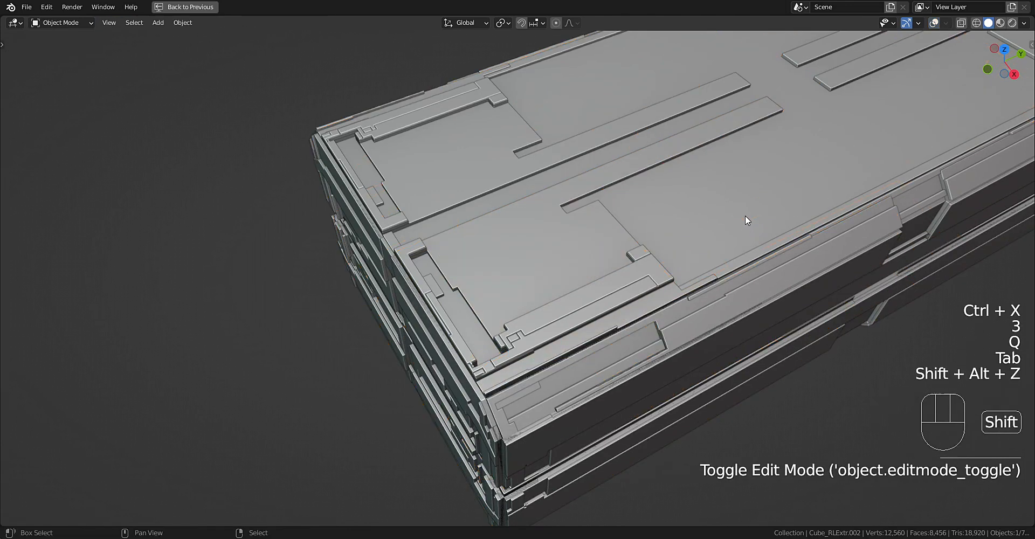
Run Random Panels on the large panel's selected faces and set the subdivision cuts to 12.
{"action": "key", "text": "shift+q"}
{"action": "left_click", "coordinate": [746, 219]}
{"action": "key", "text": "shift+q"}
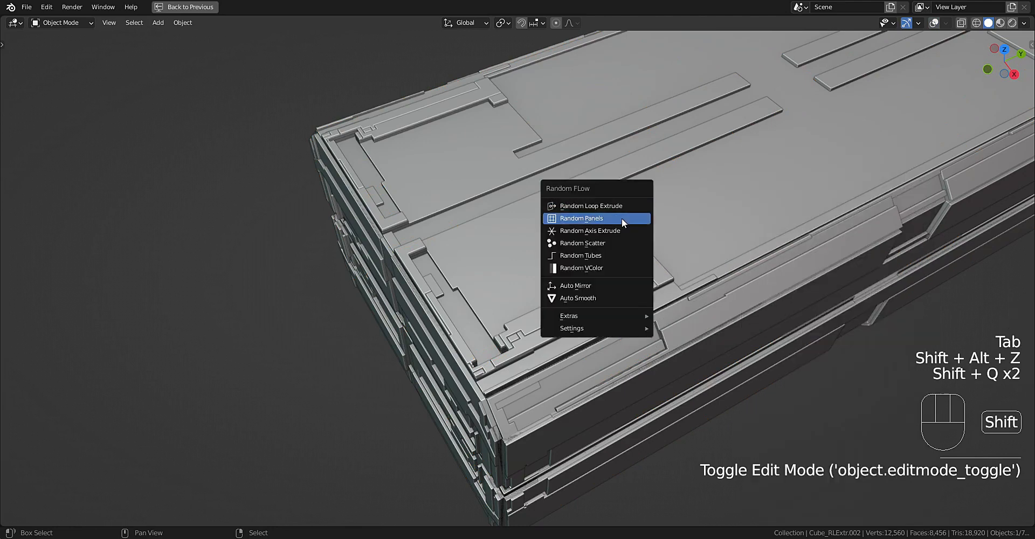
{"action": "left_click", "coordinate": [622, 218]}
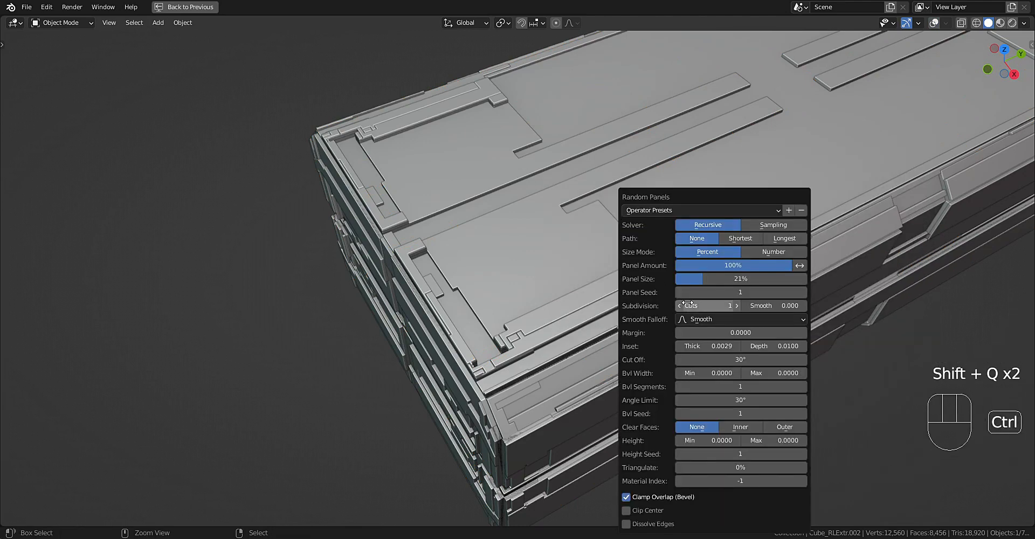
{"action": "scroll", "coordinate": [688, 303], "scroll_direction": "up", "scroll_amount": 6, "text": "ctrl"}
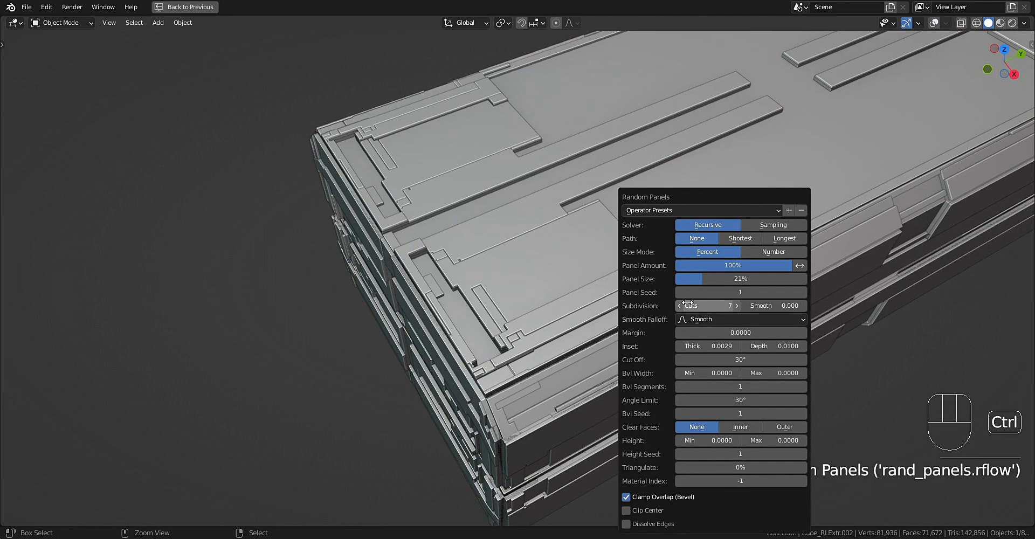
{"action": "scroll", "coordinate": [688, 304], "scroll_direction": "down", "scroll_amount": 1, "text": "ctrl"}
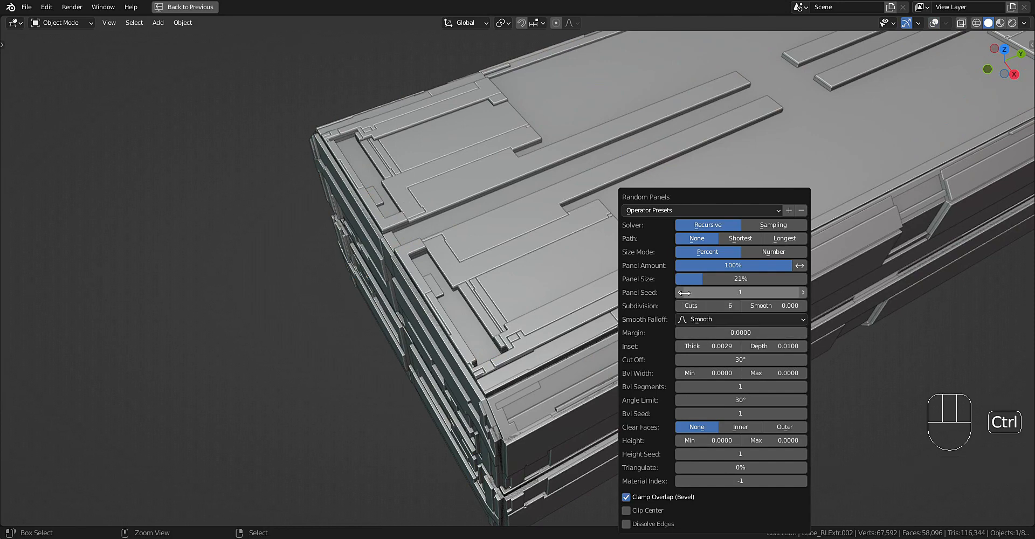
{"action": "left_click", "coordinate": [696, 306]}
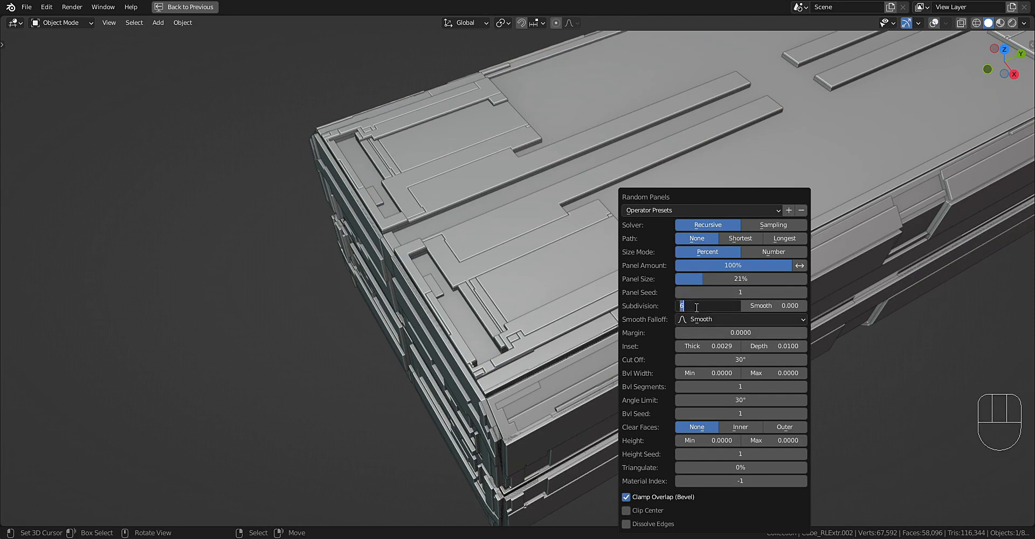
{"action": "type", "text": "12"}
{"action": "key", "text": "Return"}
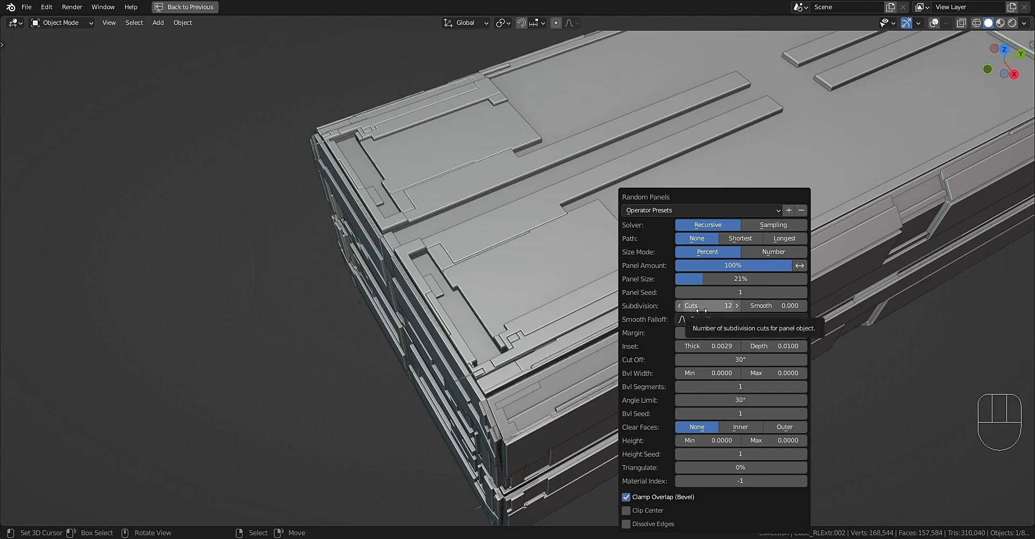
{"action": "middle_click_drag", "start_coordinate": [706, 311], "coordinate": [634, 285]}
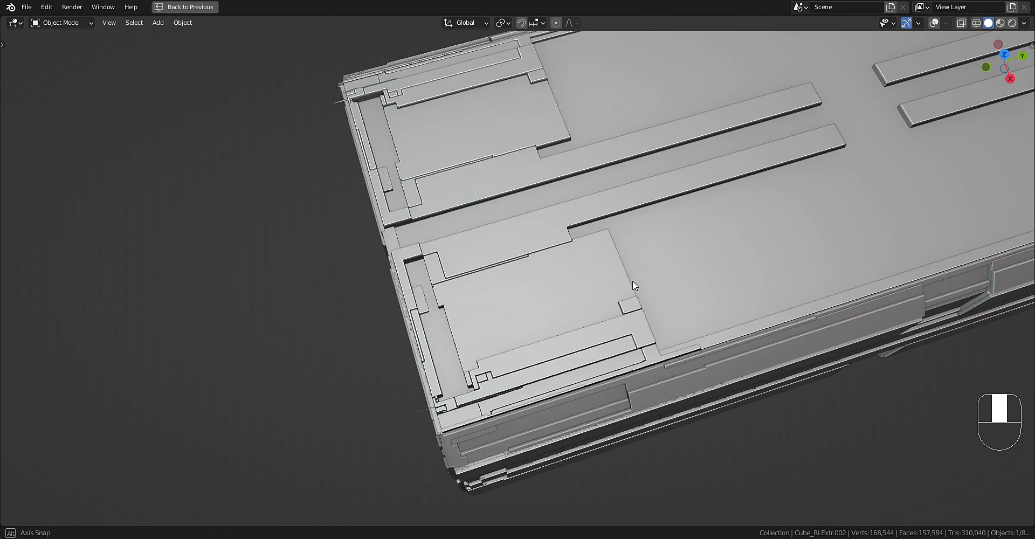
Undo the last Random Panels run, show the overlays and check the large panel's selected faces in Edit Mode before returning to Object Mode.
{"action": "key", "text": "ctrl+z"}
{"action": "key", "text": "Tab"}
{"action": "key", "text": "shift+alt+z"}
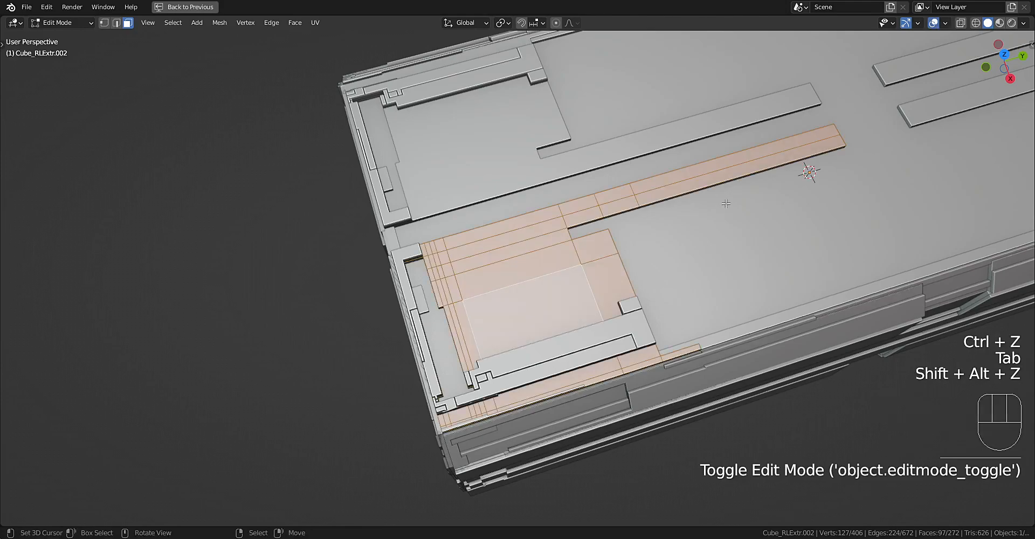
{"action": "middle_click_drag", "start_coordinate": [545, 276], "coordinate": [586, 242]}
{"action": "scroll", "coordinate": [588, 262], "scroll_direction": "down", "scroll_amount": 2}
{"action": "key", "text": "Tab"}
Run Random Panels on the large panel's selected faces with the subdivision cuts set to 2.
{"action": "key", "text": "shift+q"}
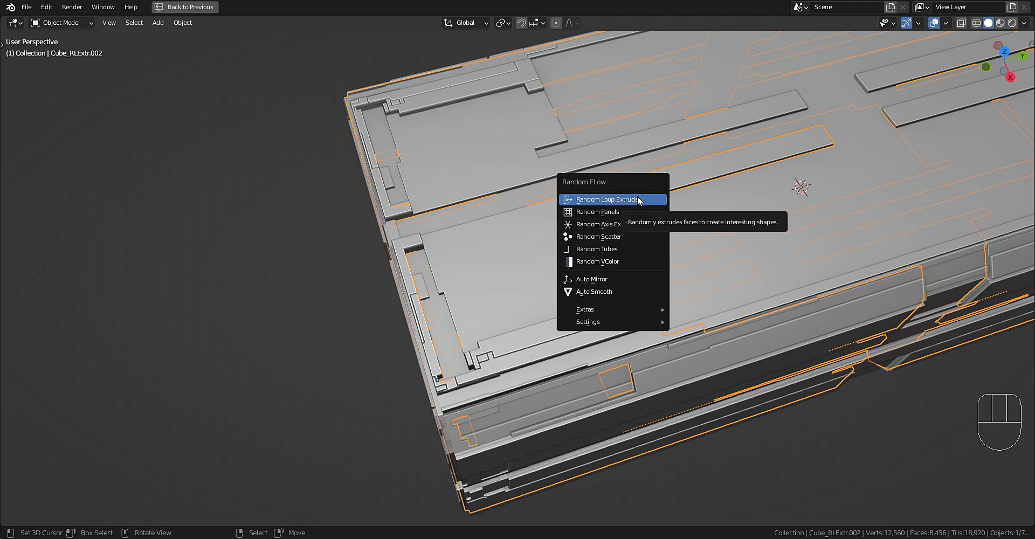
{"action": "left_click", "coordinate": [642, 200]}
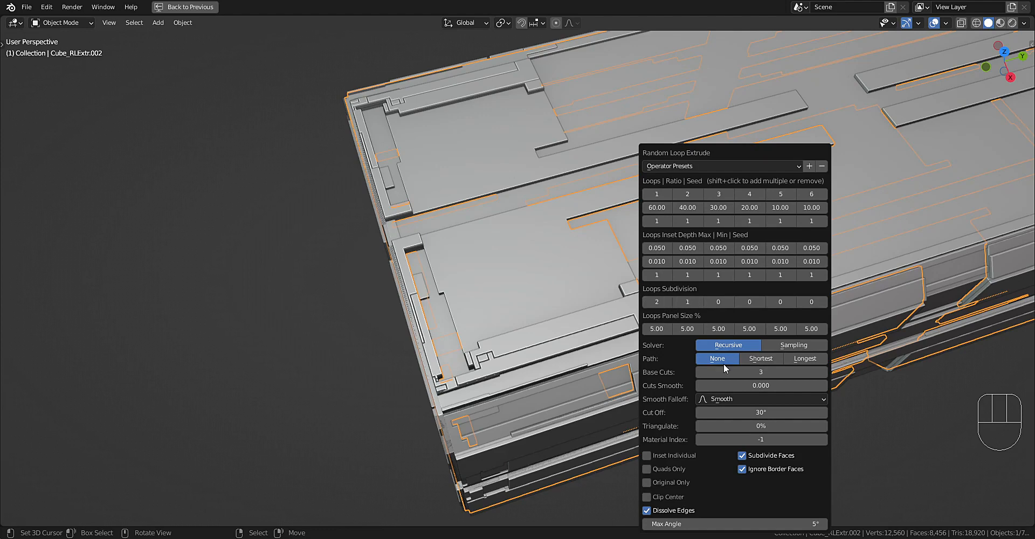
{"action": "key", "text": "shift+q"}
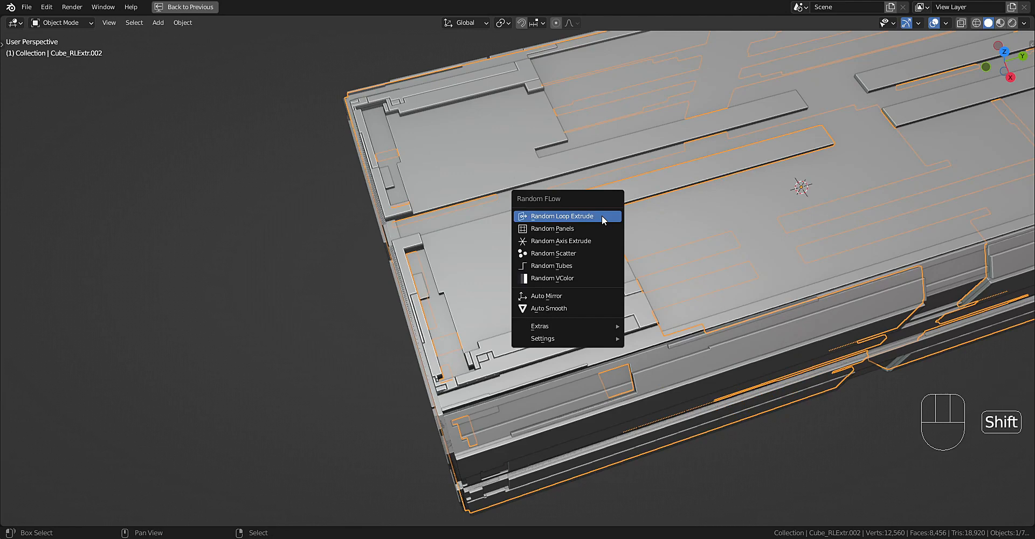
{"action": "key", "text": "ctrl"}
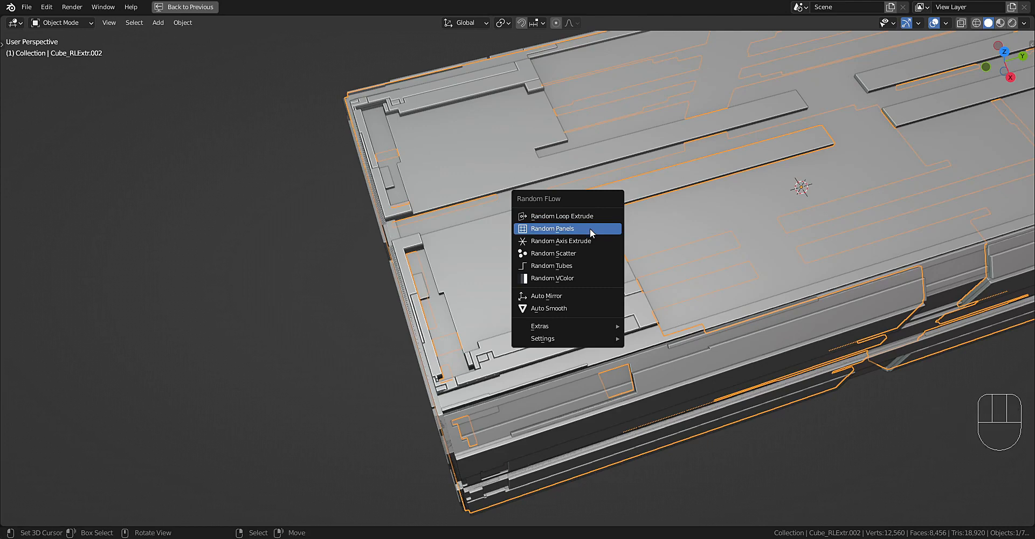
{"action": "left_click", "coordinate": [591, 229]}
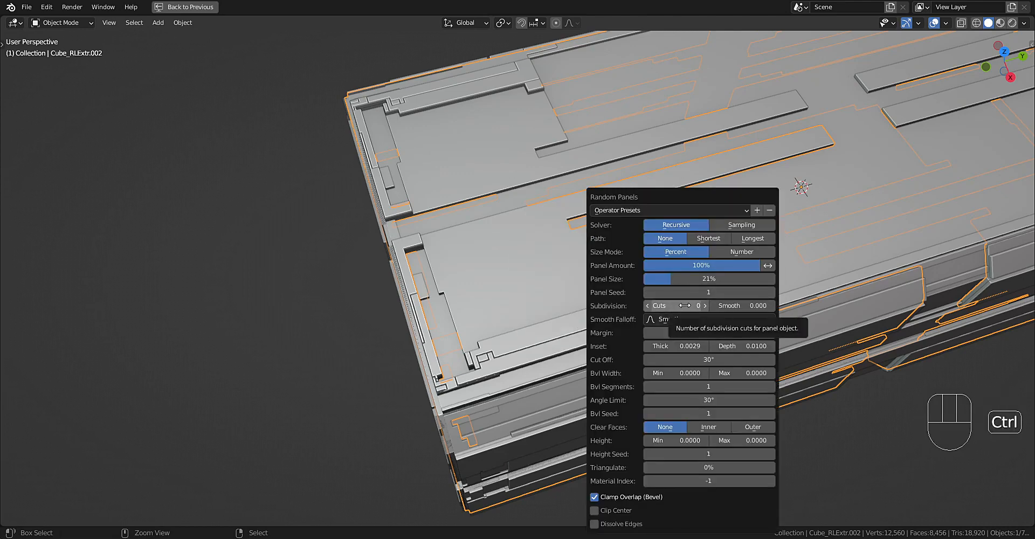
{"action": "scroll", "coordinate": [684, 305], "scroll_direction": "up", "scroll_amount": 4, "text": "ctrl"}
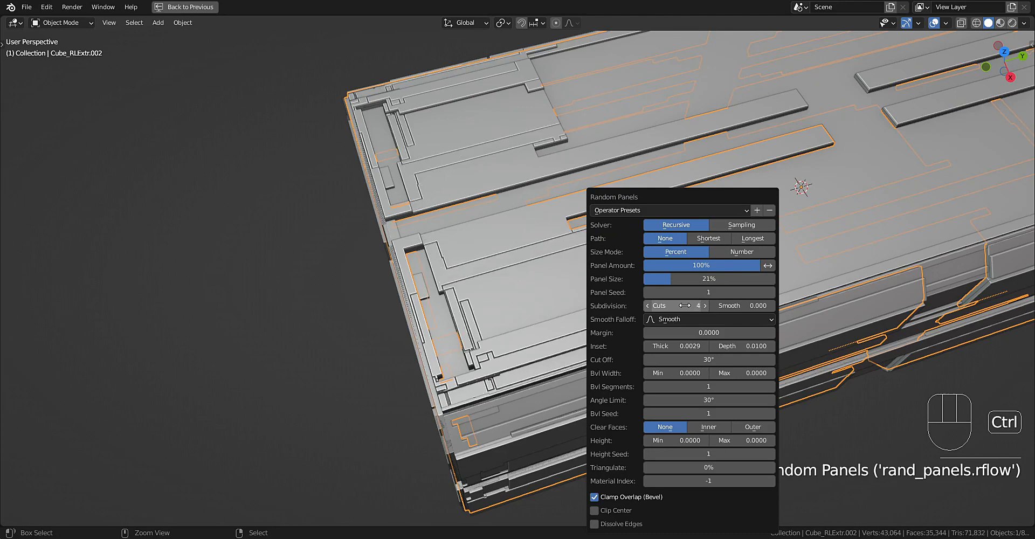
{"action": "scroll", "coordinate": [684, 305], "scroll_direction": "down", "scroll_amount": 2, "text": "ctrl"}
Hide the overlays and raise the panel seed until the large corner panel splits into several separate rectangular panels.
{"action": "middle_click_drag", "start_coordinate": [526, 259], "coordinate": [570, 251]}
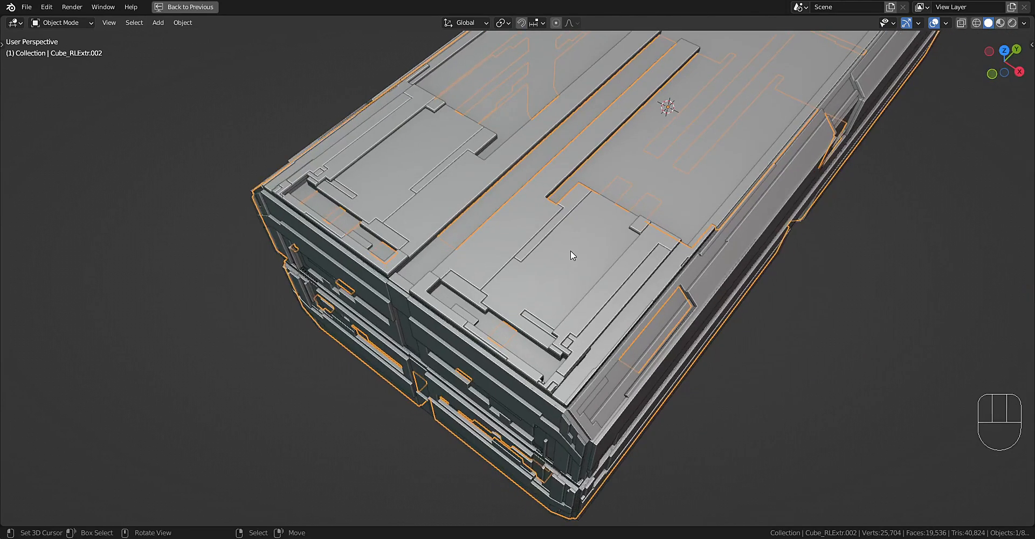
{"action": "key", "text": "shift+alt+z"}
{"action": "middle_click_drag", "start_coordinate": [677, 213], "coordinate": [674, 270], "text": "shift"}
{"action": "key", "text": "F9"}
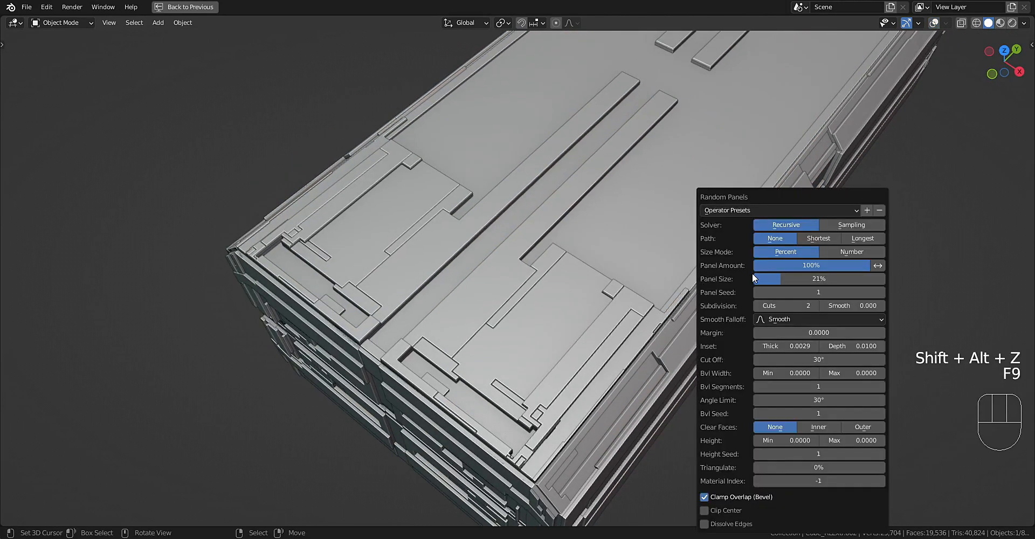
{"action": "scroll", "coordinate": [808, 290], "scroll_direction": "up", "scroll_amount": 1, "text": "ctrl"}
{"action": "scroll", "coordinate": [808, 290], "scroll_direction": "up", "scroll_amount": 1, "text": "ctrl"}
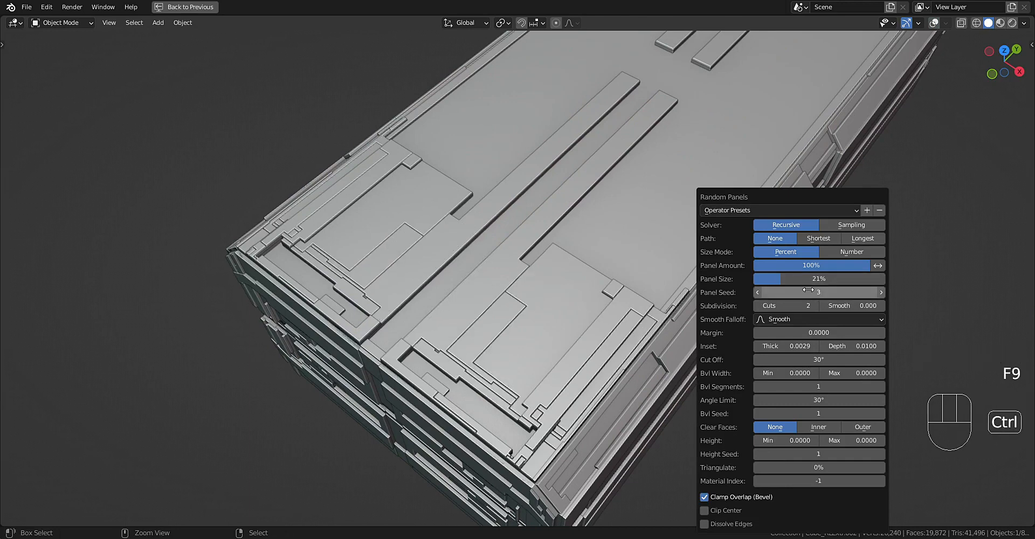
{"action": "scroll", "coordinate": [808, 290], "scroll_direction": "up", "scroll_amount": 1, "text": "ctrl"}
{"action": "scroll", "coordinate": [809, 290], "scroll_direction": "up", "scroll_amount": 4, "text": "ctrl"}
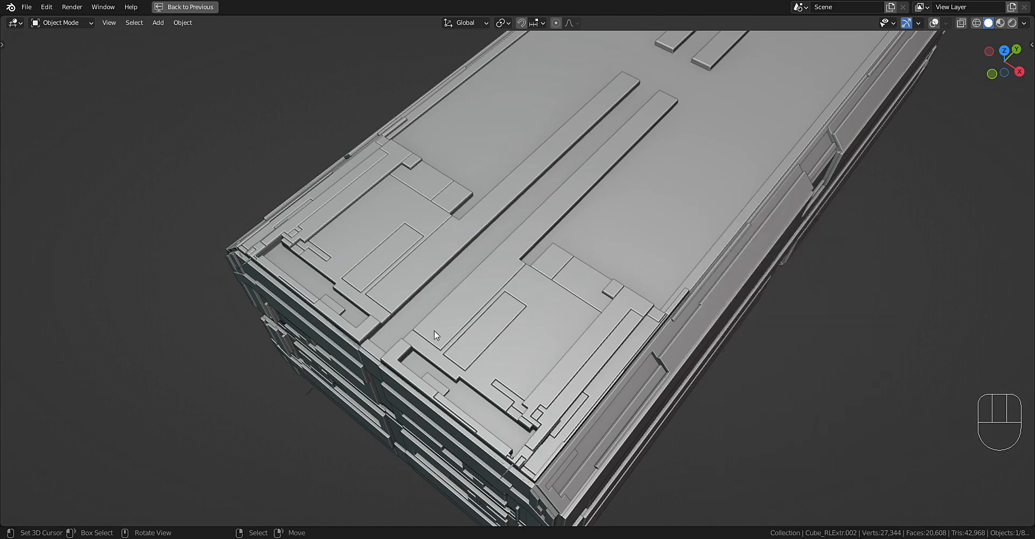
Show the overlays and select the linked flat faces of the new long strip panel in Edit Mode.
{"action": "scroll", "coordinate": [432, 335], "scroll_direction": "down", "scroll_amount": 5}
{"action": "middle_click_drag", "start_coordinate": [563, 295], "coordinate": [543, 320]}
{"action": "middle_click_drag", "start_coordinate": [609, 305], "coordinate": [496, 260], "text": "shift"}
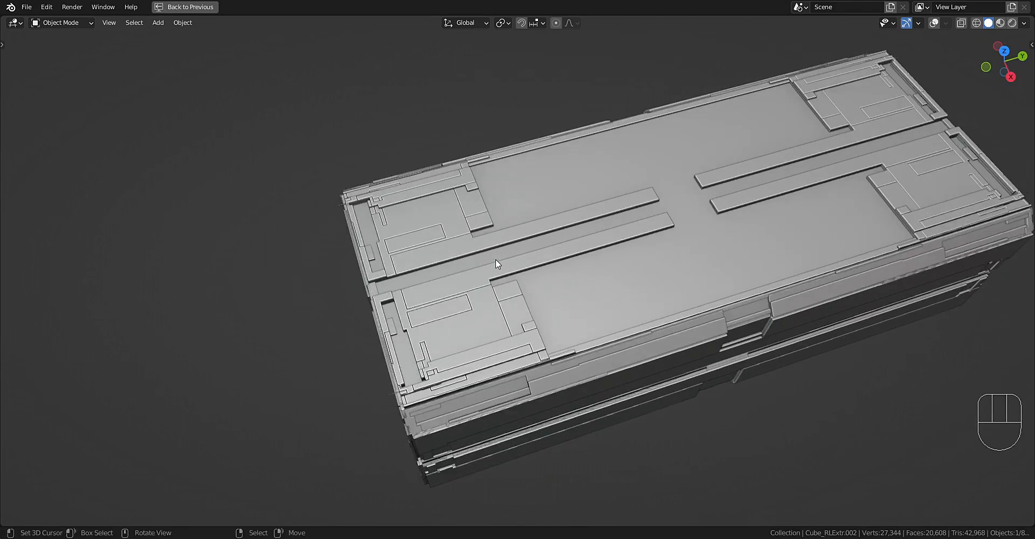
{"action": "left_click", "coordinate": [496, 260]}
{"action": "scroll", "coordinate": [496, 260], "scroll_direction": "up", "scroll_amount": 4}
{"action": "key", "text": "Tab"}
{"action": "key", "text": "shift+alt+z"}
{"action": "left_click", "coordinate": [528, 275]}
{"action": "key", "text": "q"}
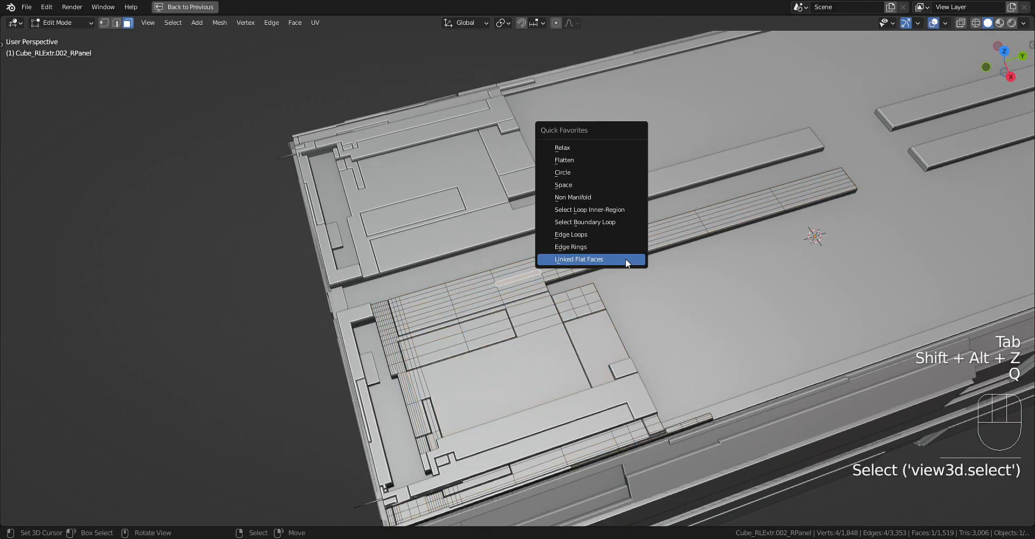
{"action": "left_click", "coordinate": [625, 258]}
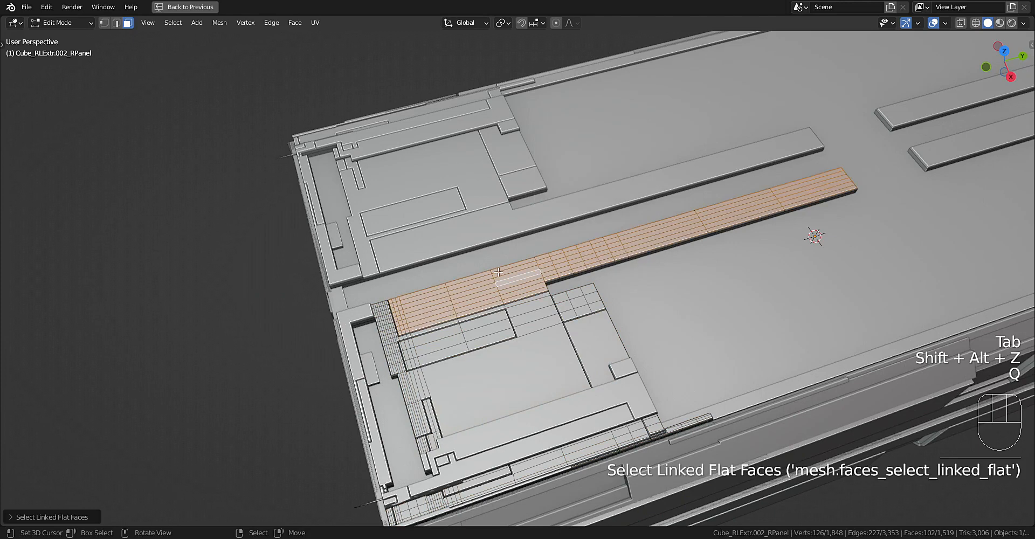
Run Random Panels on the long strip's selected faces with 1 subdivision cut and panel seed 5.
{"action": "key", "text": "Tab"}
{"action": "key", "text": "shift+q"}
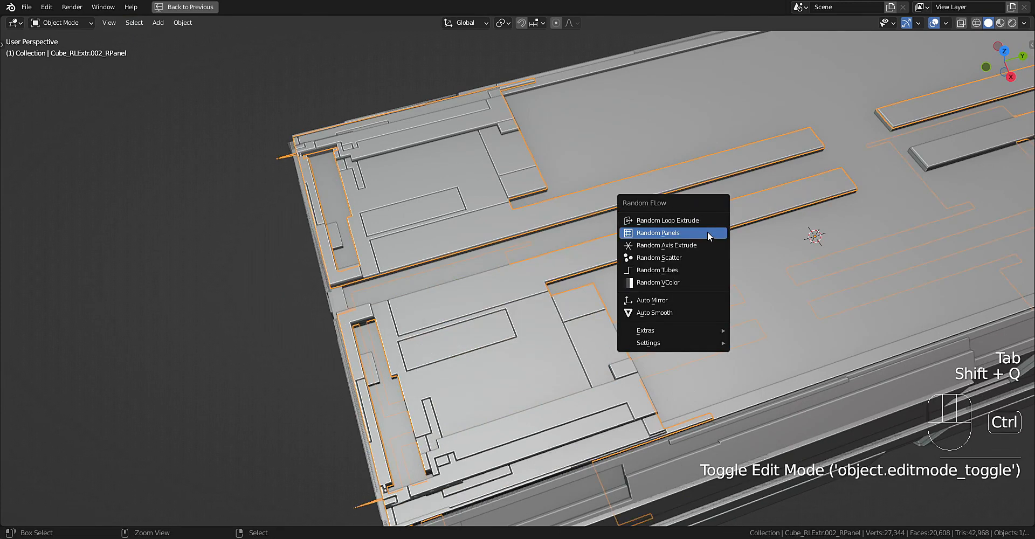
{"action": "left_click", "coordinate": [707, 234]}
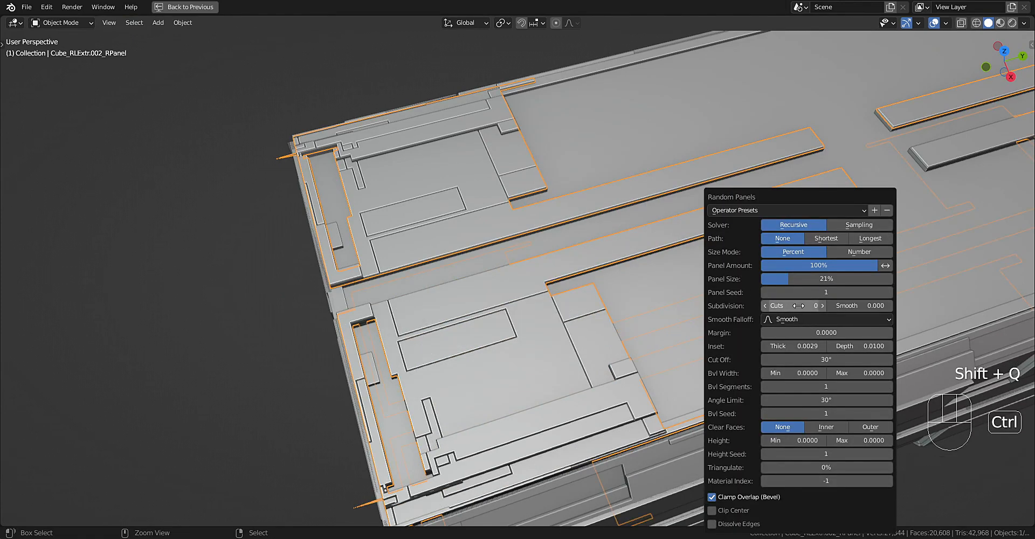
{"action": "scroll", "coordinate": [798, 306], "scroll_direction": "up", "scroll_amount": 1, "text": "ctrl"}
{"action": "scroll", "coordinate": [815, 292], "scroll_direction": "up", "scroll_amount": 2, "text": "ctrl"}
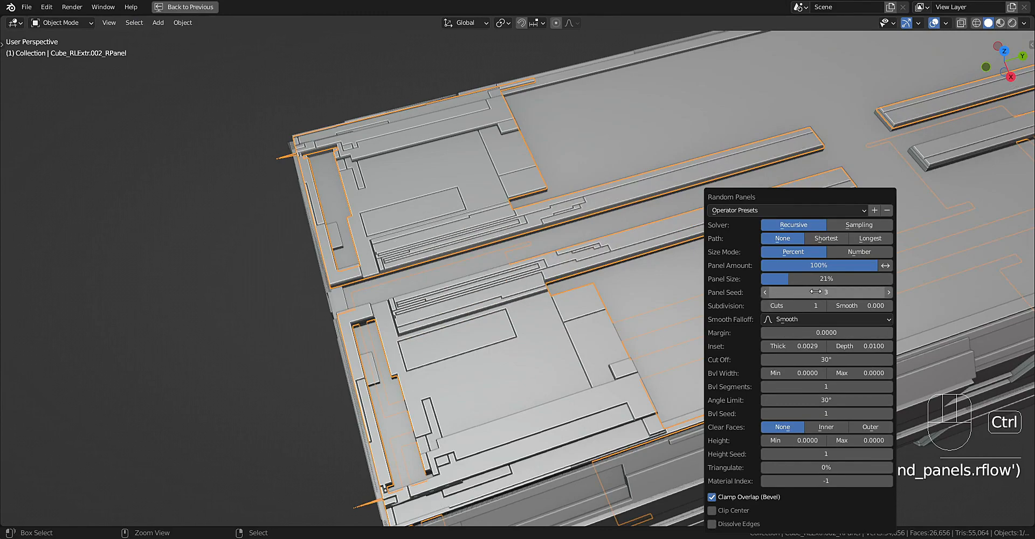
{"action": "scroll", "coordinate": [816, 291], "scroll_direction": "up", "scroll_amount": 2, "text": "ctrl"}
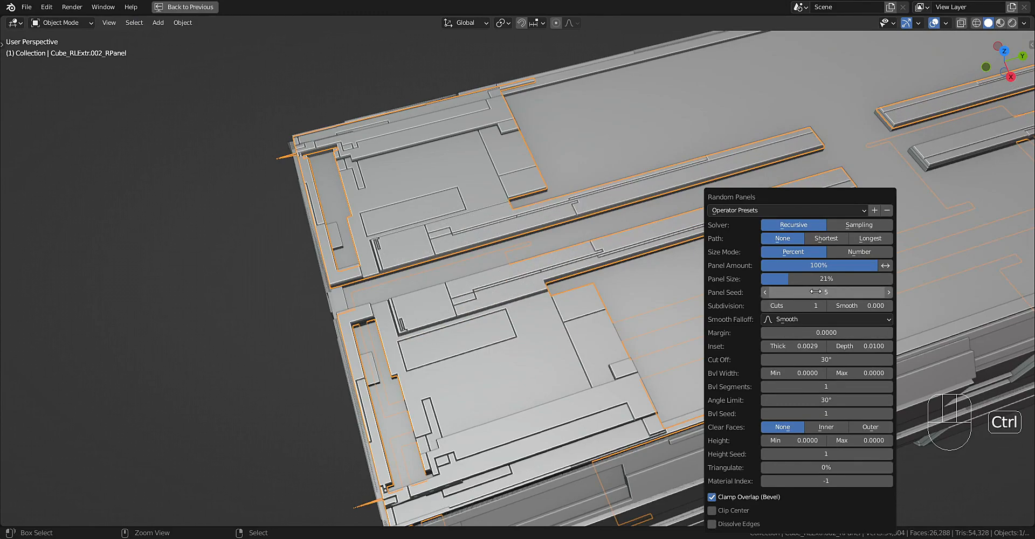
Select the base box's linked flat top faces in Edit Mode with the overlays shown, and return to Object Mode.
{"action": "scroll", "coordinate": [587, 254], "scroll_direction": "down", "scroll_amount": 3}
{"action": "key", "text": "shift+alt+z"}
{"action": "middle_click_drag", "start_coordinate": [625, 257], "coordinate": [612, 222]}
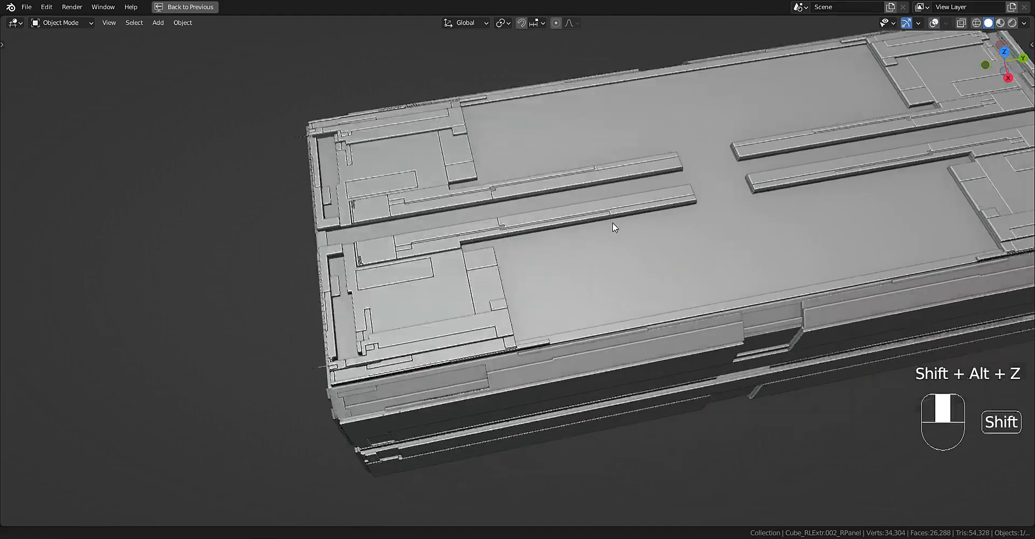
{"action": "scroll", "coordinate": [685, 268], "scroll_direction": "down", "scroll_amount": 4}
{"action": "middle_click_drag", "start_coordinate": [686, 269], "coordinate": [662, 253]}
{"action": "key", "text": "Tab"}
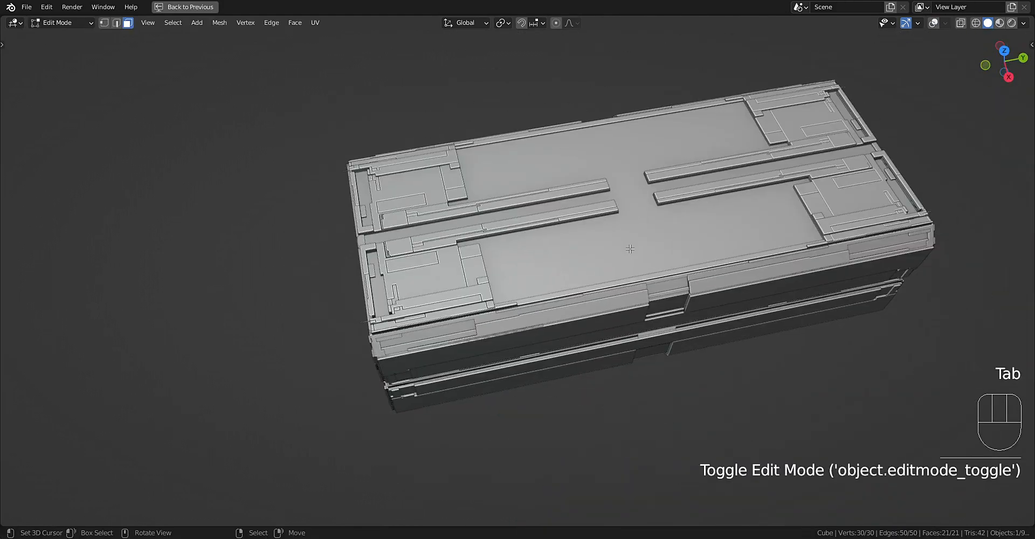
{"action": "scroll", "coordinate": [630, 249], "scroll_direction": "up", "scroll_amount": 3}
{"action": "key", "text": "shift+alt+z"}
{"action": "left_click", "coordinate": [605, 241]}
{"action": "key", "text": "q"}
{"action": "left_click", "coordinate": [605, 241]}
{"action": "key", "text": "Tab"}
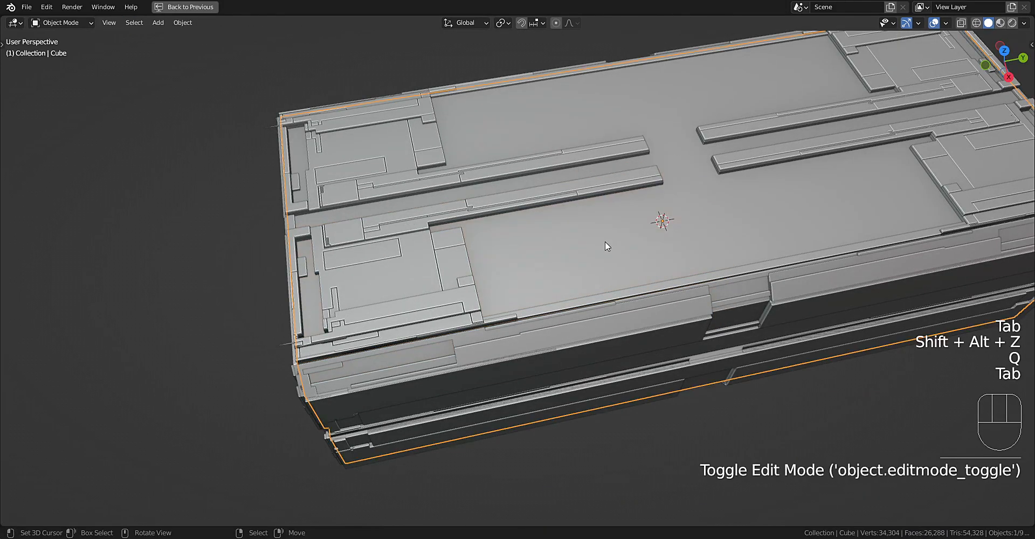
Hide the overlays and run Random Panels on the base box's top faces with panel seed 2 and 12 subdivision cuts.
{"action": "key", "text": "shift+alt+z"}
{"action": "key", "text": "shift+q"}
{"action": "left_click", "coordinate": [649, 219]}
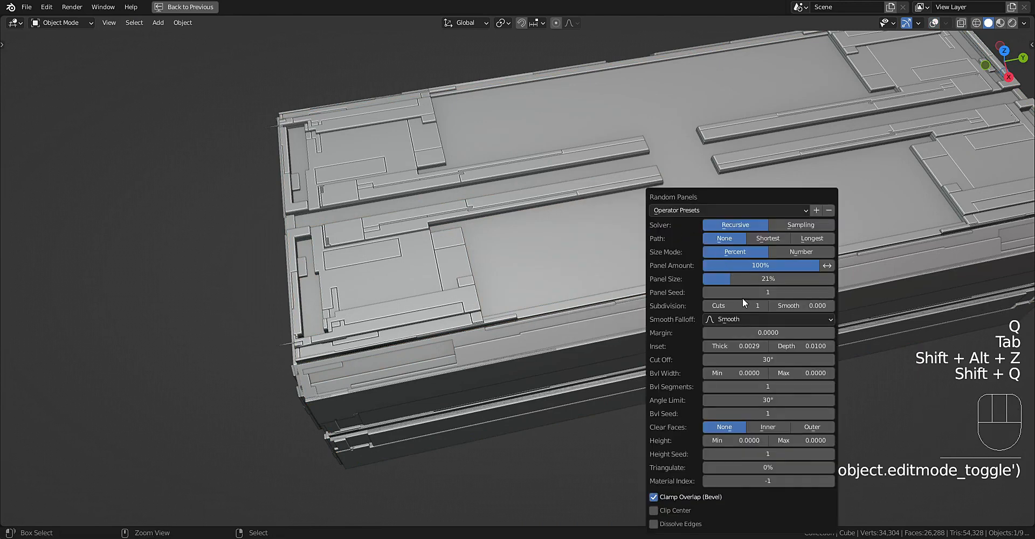
{"action": "scroll", "coordinate": [744, 296], "scroll_direction": "up", "scroll_amount": 1, "text": "ctrl"}
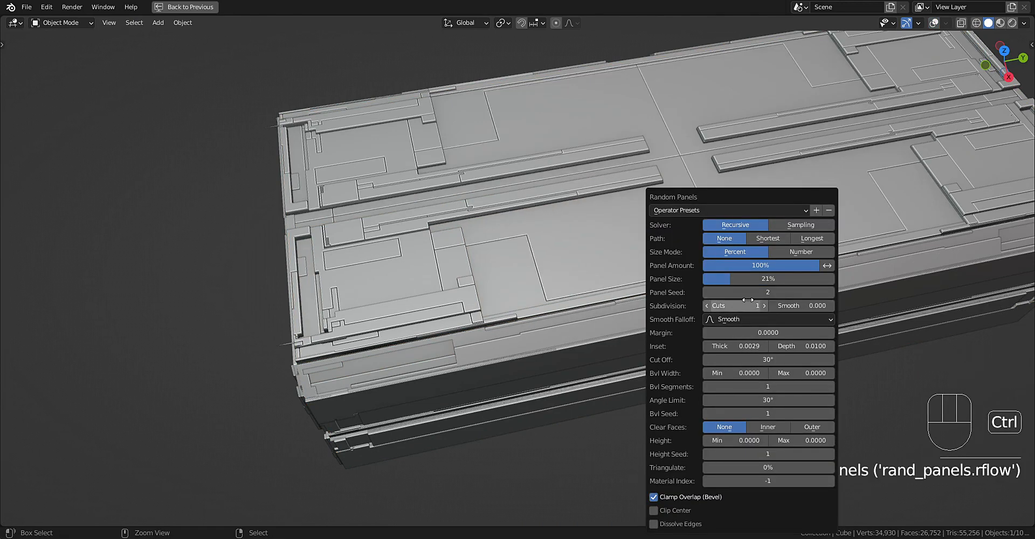
{"action": "scroll", "coordinate": [748, 300], "scroll_direction": "up", "scroll_amount": 11, "text": "ctrl"}
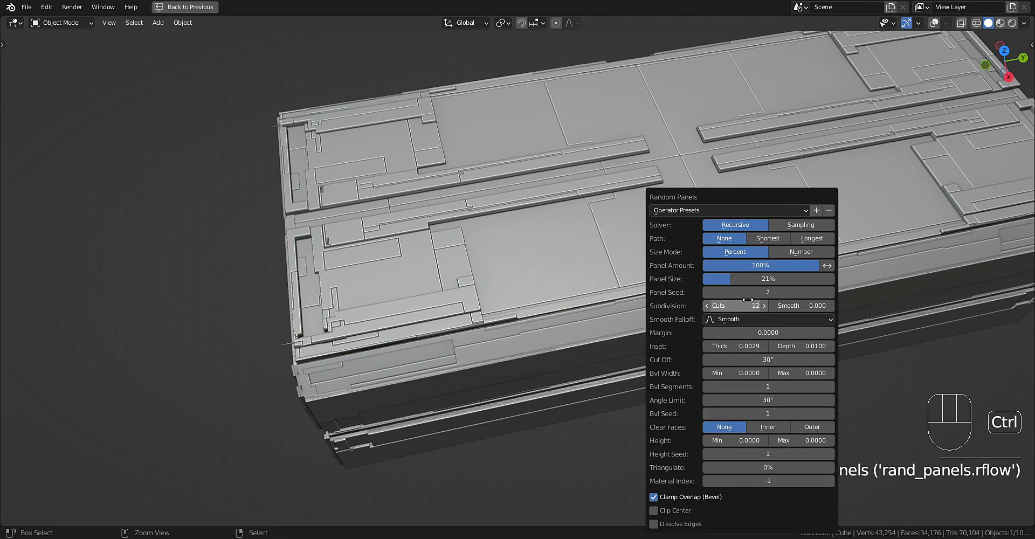
Enable Clip Center for the base box's top panels and set the clip distance to 0.0031.
{"action": "middle_click_drag", "start_coordinate": [790, 216], "coordinate": [679, 247], "text": "shift"}
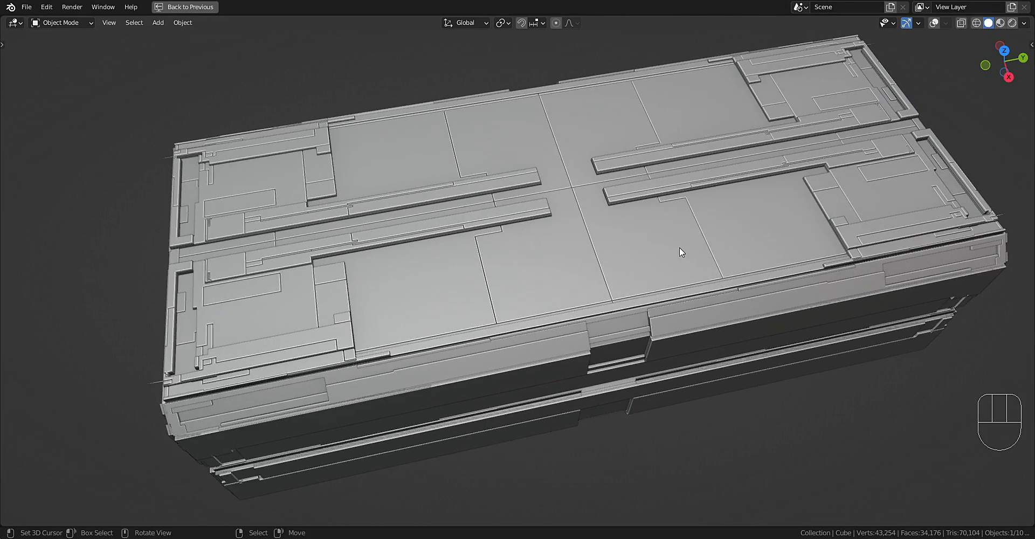
{"action": "key", "text": "F9"}
{"action": "left_click", "coordinate": [699, 509]}
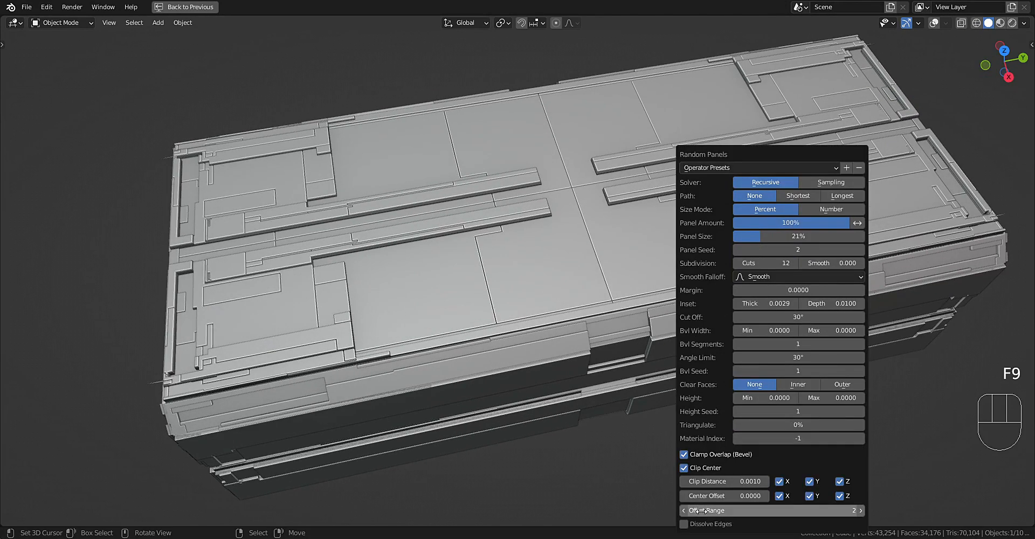
{"action": "left_click_drag", "start_coordinate": [725, 481], "coordinate": [713, 482], "text": "shift"}
{"action": "middle_click_drag", "start_coordinate": [564, 341], "coordinate": [617, 326]}
{"action": "middle_click_drag", "start_coordinate": [618, 325], "coordinate": [674, 359], "text": "shift"}
{"action": "middle_click_drag", "start_coordinate": [764, 350], "coordinate": [747, 352]}
Set the subdivision cuts to 24 and the panel seed to 7 for the base box's top panels.
{"action": "key", "text": "F9"}
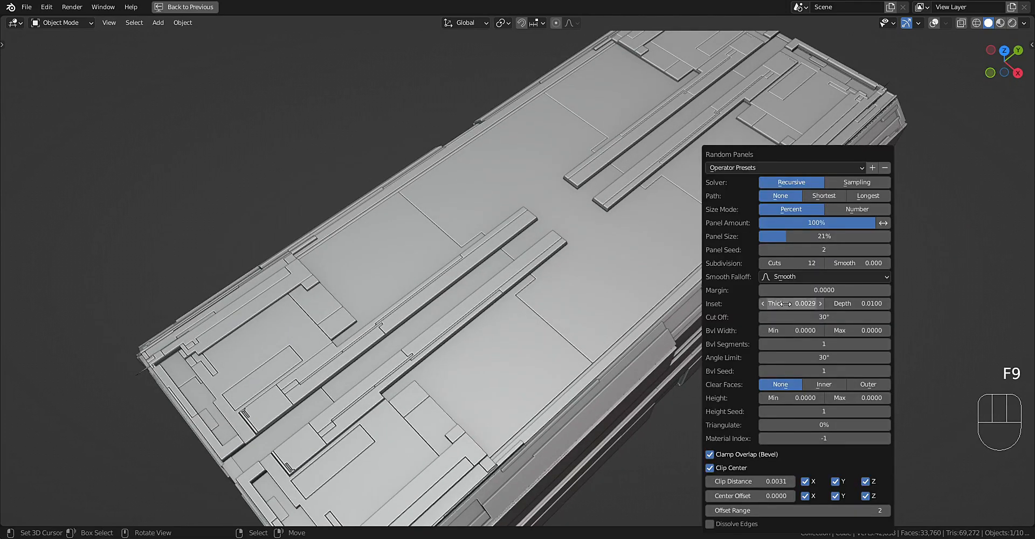
{"action": "left_click", "coordinate": [797, 264]}
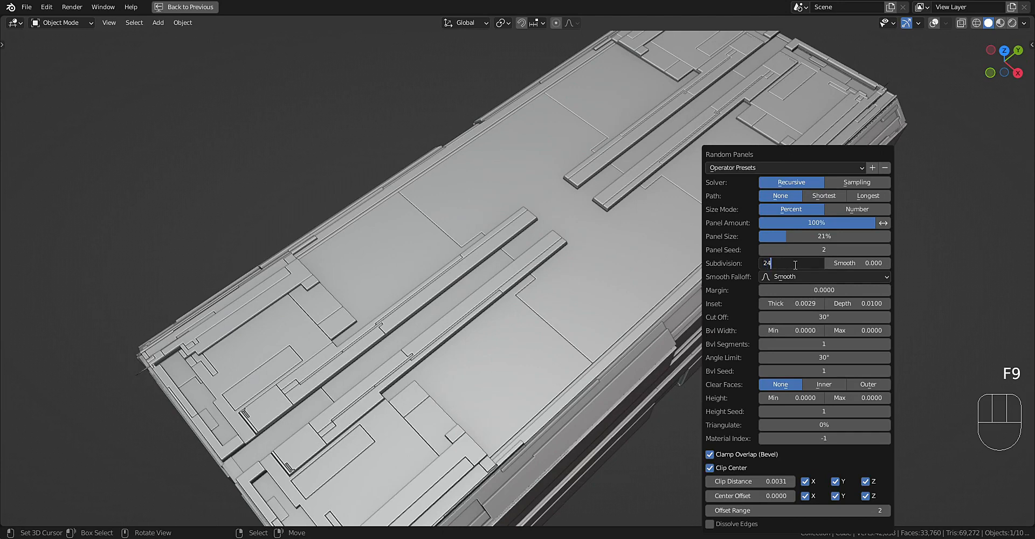
{"action": "key", "text": "Return"}
{"action": "scroll", "coordinate": [813, 250], "scroll_direction": "up", "scroll_amount": 1, "text": "ctrl"}
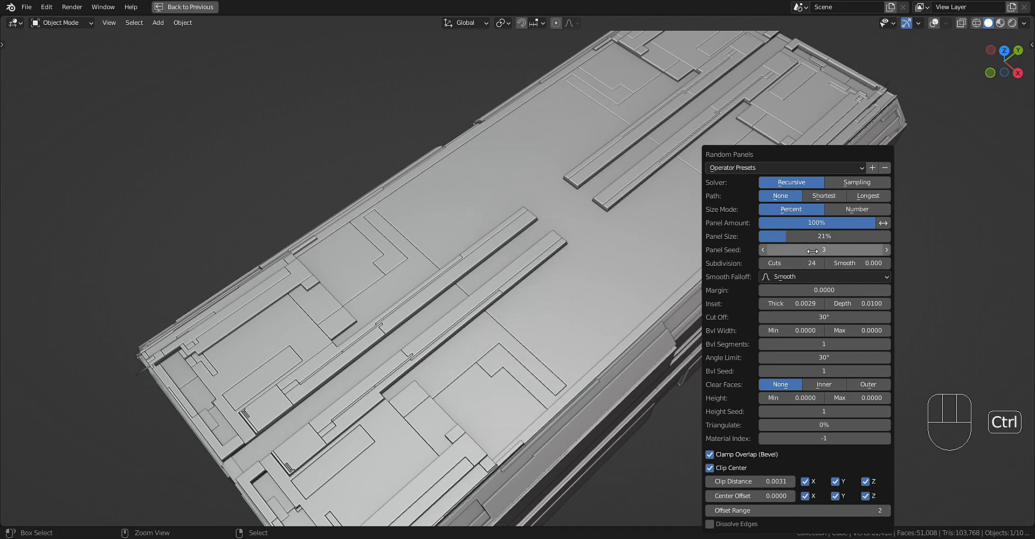
{"action": "scroll", "coordinate": [812, 251], "scroll_direction": "up", "scroll_amount": 1, "text": "ctrl"}
{"action": "scroll", "coordinate": [812, 251], "scroll_direction": "up", "scroll_amount": 1, "text": "ctrl"}
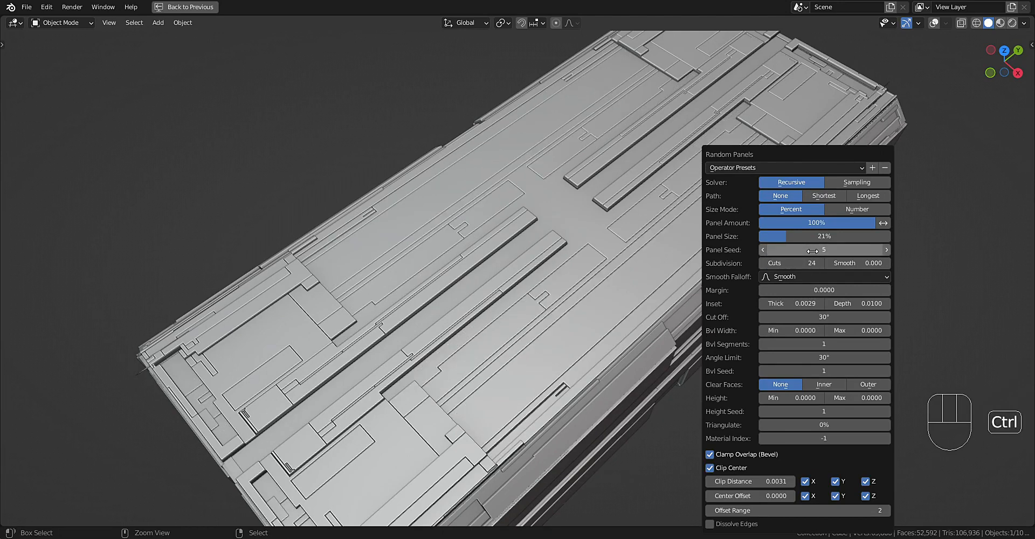
{"action": "scroll", "coordinate": [812, 250], "scroll_direction": "up", "scroll_amount": 1, "text": "ctrl"}
{"action": "scroll", "coordinate": [813, 251], "scroll_direction": "up", "scroll_amount": 1, "text": "ctrl"}
{"action": "scroll", "coordinate": [812, 251], "scroll_direction": "up", "scroll_amount": 1, "text": "ctrl"}
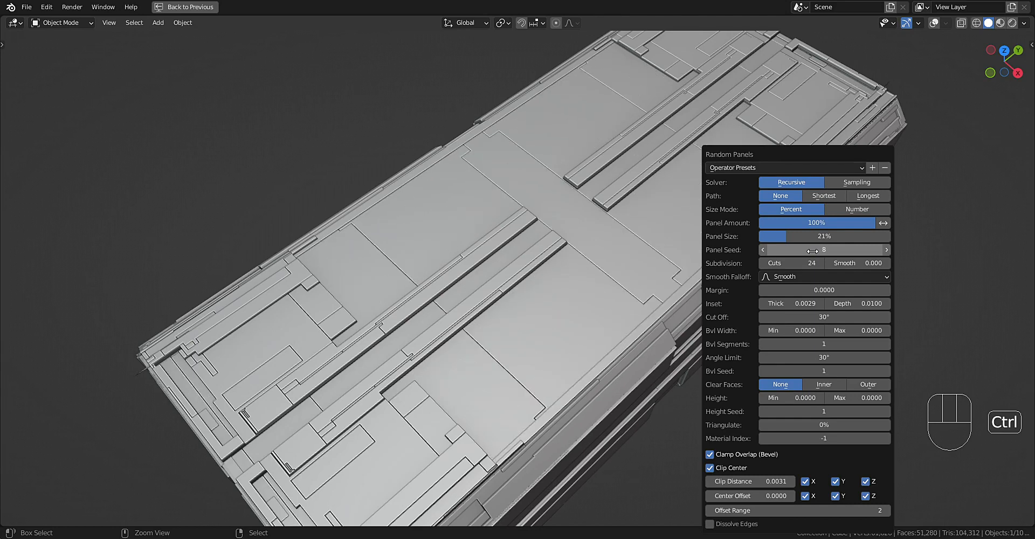
{"action": "scroll", "coordinate": [813, 251], "scroll_direction": "down", "scroll_amount": 1, "text": "ctrl"}
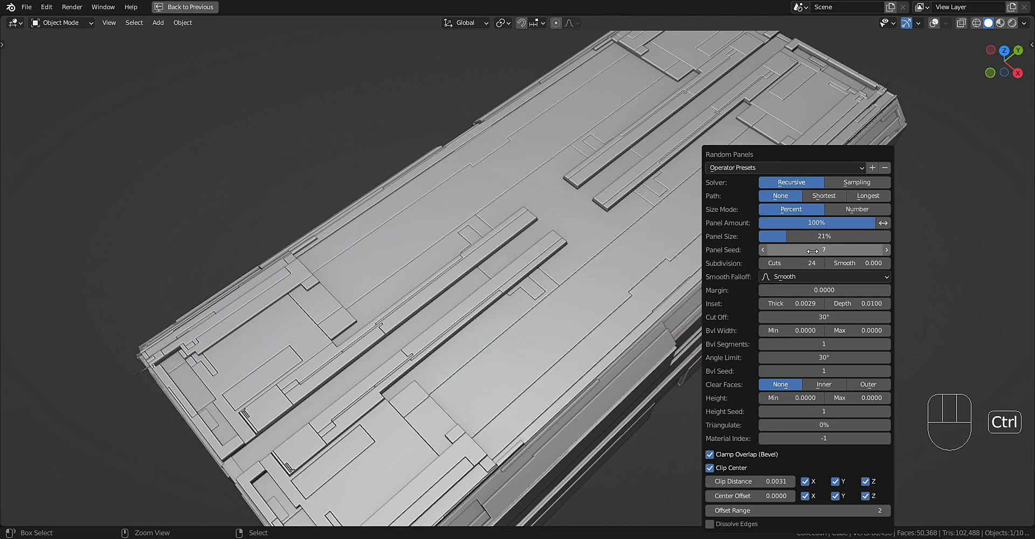
Inspect the panel seams along the base box's top edge and change the panel seed to 8.
{"action": "scroll", "coordinate": [647, 275], "scroll_direction": "down", "scroll_amount": 5}
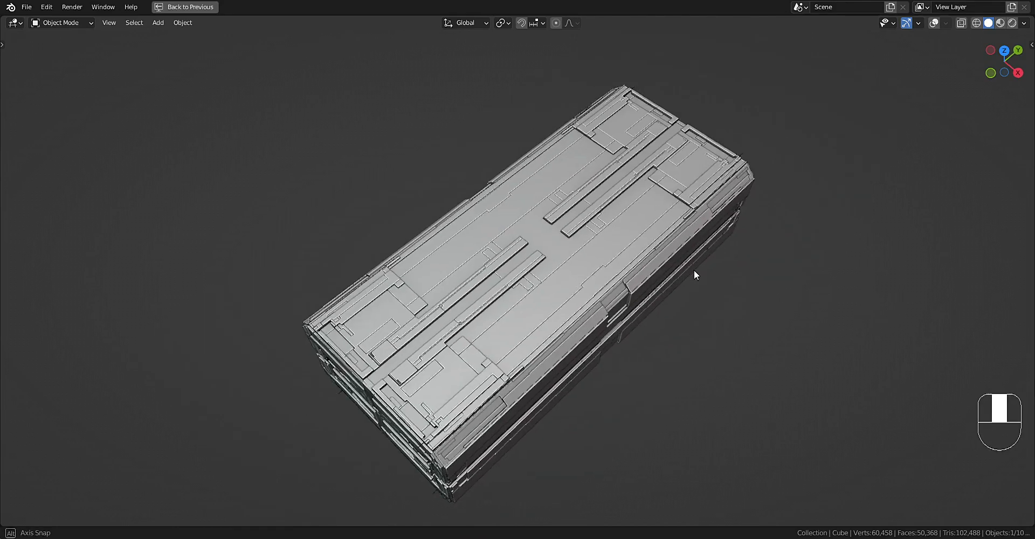
{"action": "scroll", "coordinate": [712, 280], "scroll_direction": "up", "scroll_amount": 6}
{"action": "scroll", "coordinate": [700, 283], "scroll_direction": "up", "scroll_amount": 5}
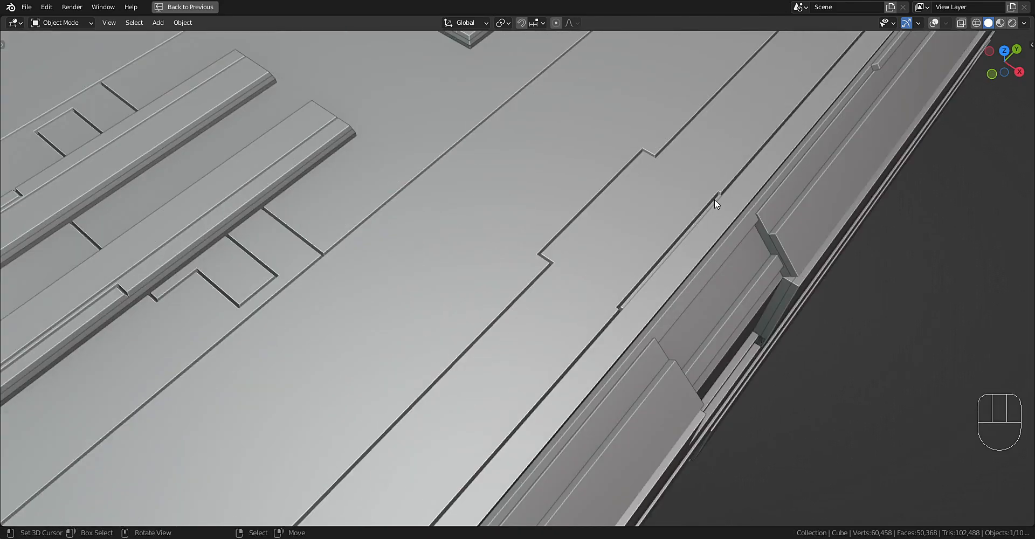
{"action": "scroll", "coordinate": [688, 233], "scroll_direction": "down", "scroll_amount": 7}
{"action": "middle_click_drag", "start_coordinate": [641, 245], "coordinate": [706, 280], "text": "shift"}
{"action": "scroll", "coordinate": [755, 276], "scroll_direction": "up", "scroll_amount": 1}
{"action": "key", "text": "F9"}
{"action": "scroll", "coordinate": [855, 251], "scroll_direction": "up", "scroll_amount": 2, "text": "ctrl"}
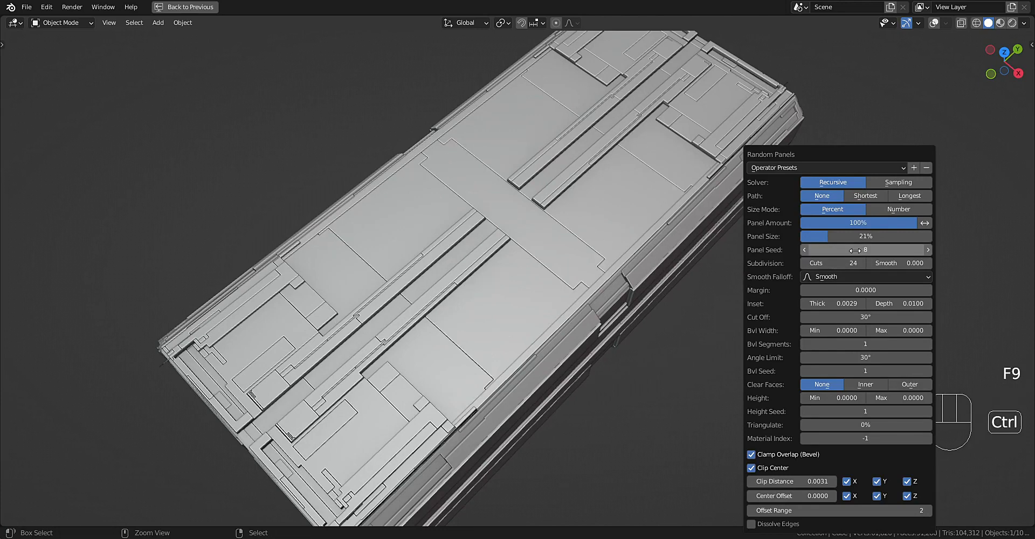
Set the base box's top panel seed to 10 and try the Shortest and Longest path options, returning to None.
{"action": "scroll", "coordinate": [855, 250], "scroll_direction": "up", "scroll_amount": 1, "text": "ctrl"}
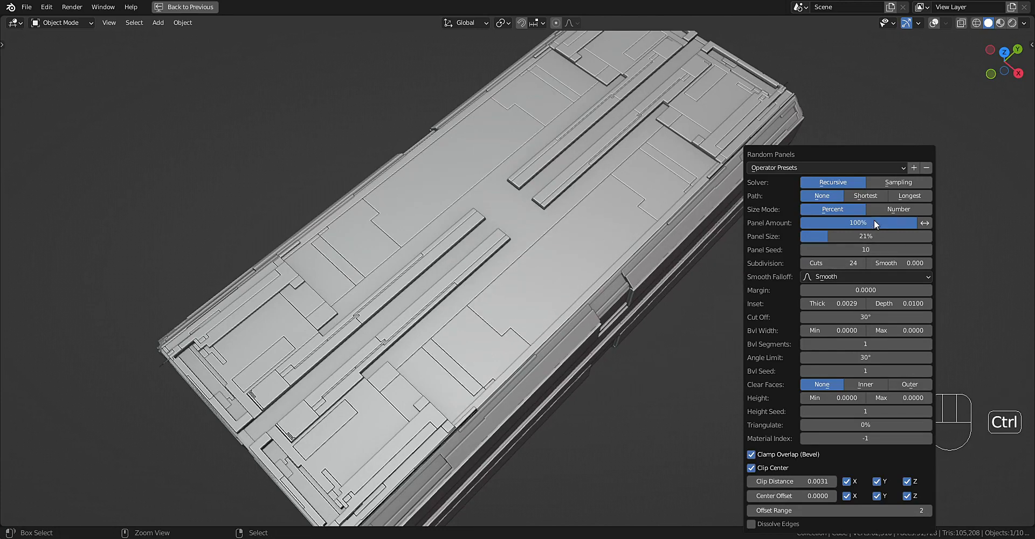
{"action": "left_click", "coordinate": [868, 194]}
{"action": "left_click", "coordinate": [909, 195]}
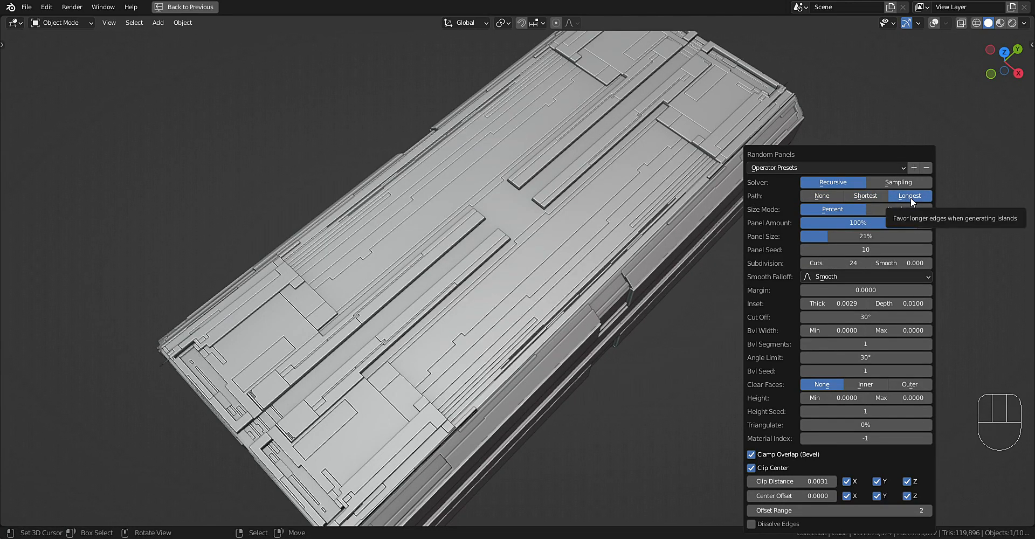
{"action": "left_click", "coordinate": [839, 197]}
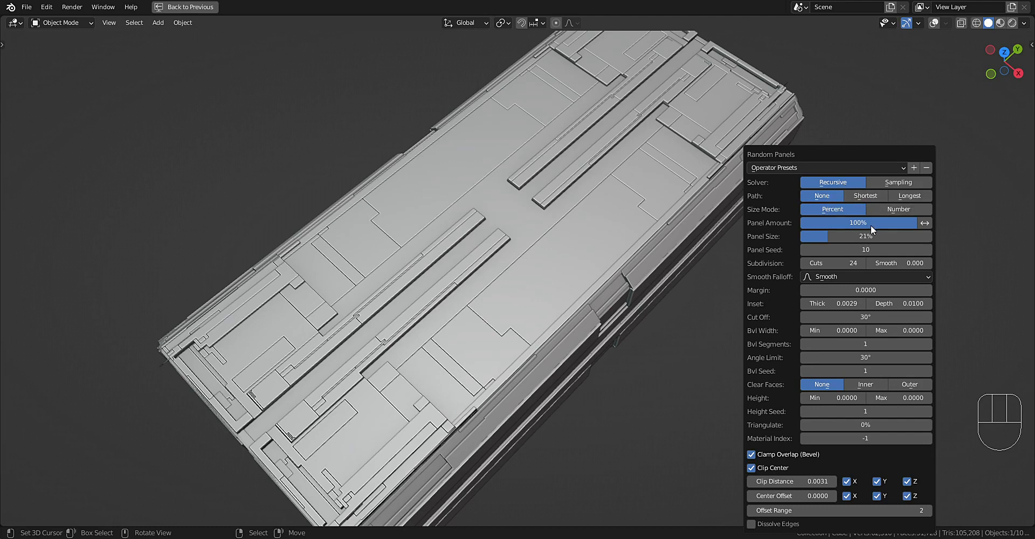
Set the base box's top panels to panel seed 12, try lower subdivision cuts, and settle on 16 cuts.
{"action": "scroll", "coordinate": [868, 249], "scroll_direction": "up", "scroll_amount": 2, "text": "ctrl"}
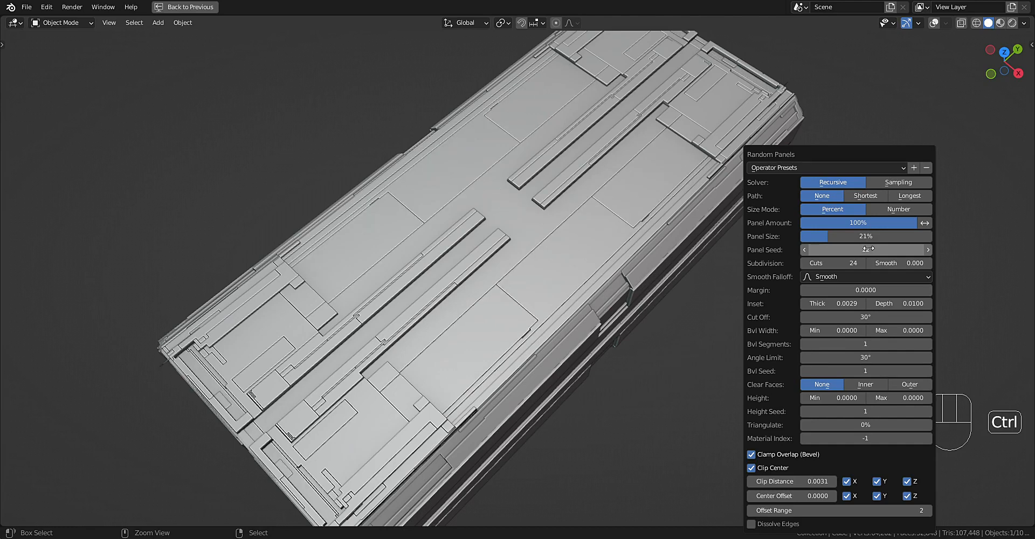
{"action": "scroll", "coordinate": [869, 249], "scroll_direction": "up", "scroll_amount": 1, "text": "ctrl"}
{"action": "scroll", "coordinate": [869, 249], "scroll_direction": "down", "scroll_amount": 1, "text": "ctrl"}
{"action": "scroll", "coordinate": [849, 263], "scroll_direction": "down", "scroll_amount": 4, "text": "ctrl"}
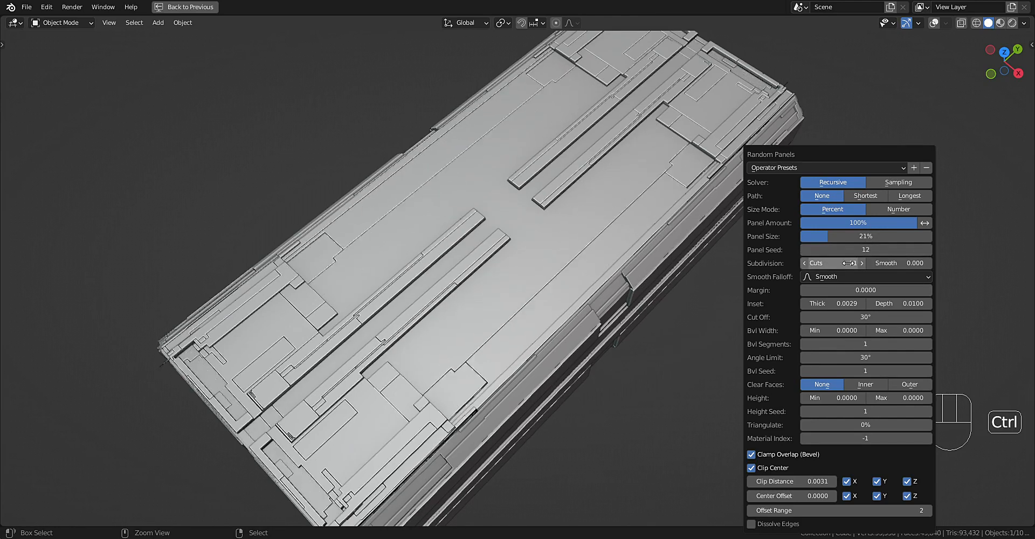
{"action": "scroll", "coordinate": [851, 262], "scroll_direction": "down", "scroll_amount": 1, "text": "ctrl"}
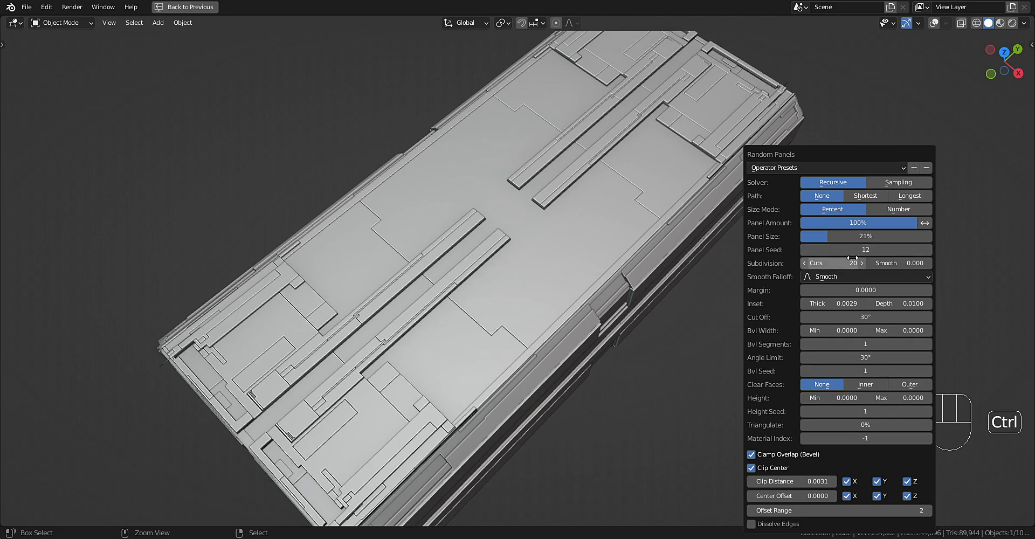
{"action": "scroll", "coordinate": [852, 258], "scroll_direction": "down", "scroll_amount": 1, "text": "ctrl"}
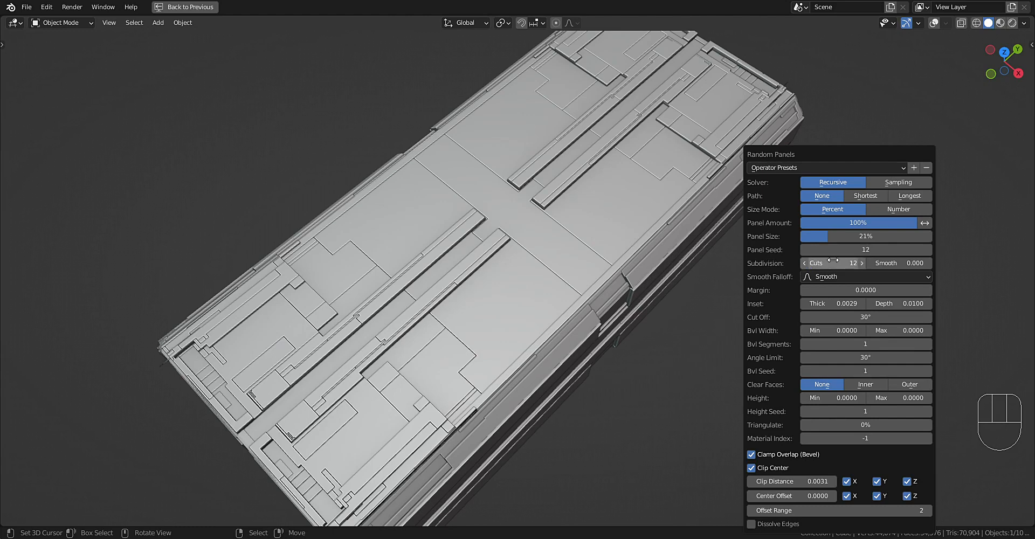
{"action": "scroll", "coordinate": [831, 264], "scroll_direction": "down", "scroll_amount": 1, "text": "ctrl"}
{"action": "scroll", "coordinate": [837, 263], "scroll_direction": "up", "scroll_amount": 1, "text": "ctrl"}
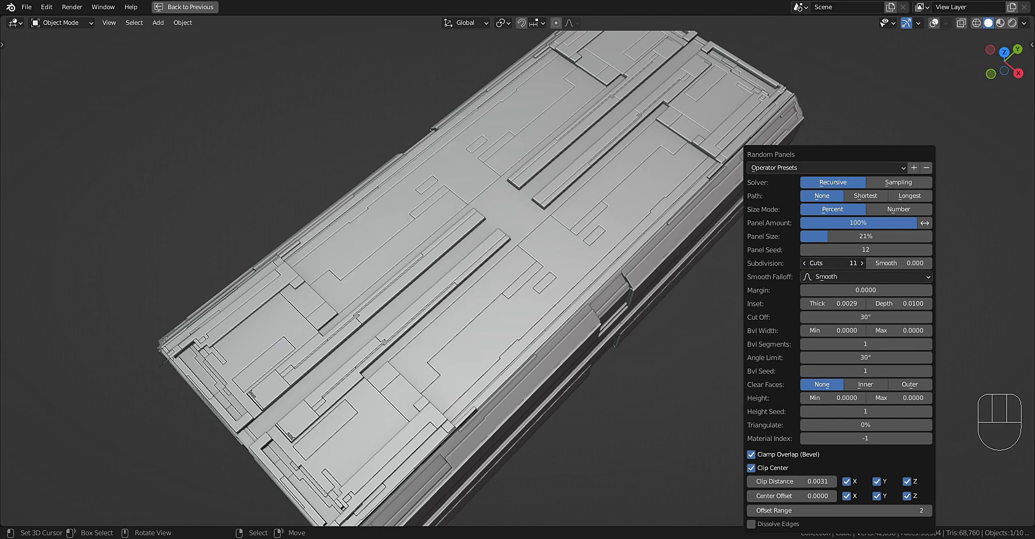
{"action": "left_click", "coordinate": [840, 264]}
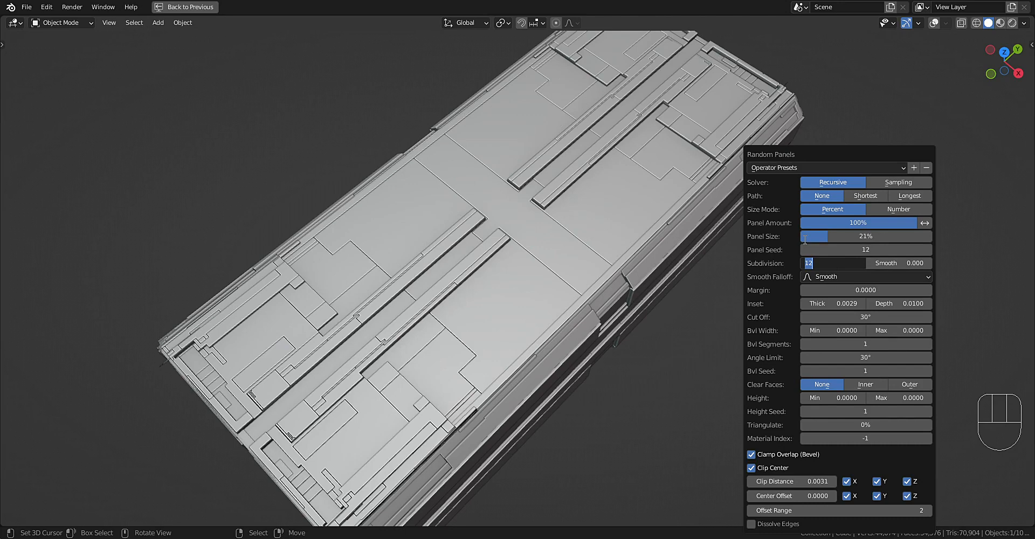
{"action": "type", "text": "16"}
{"action": "key", "text": "Return"}
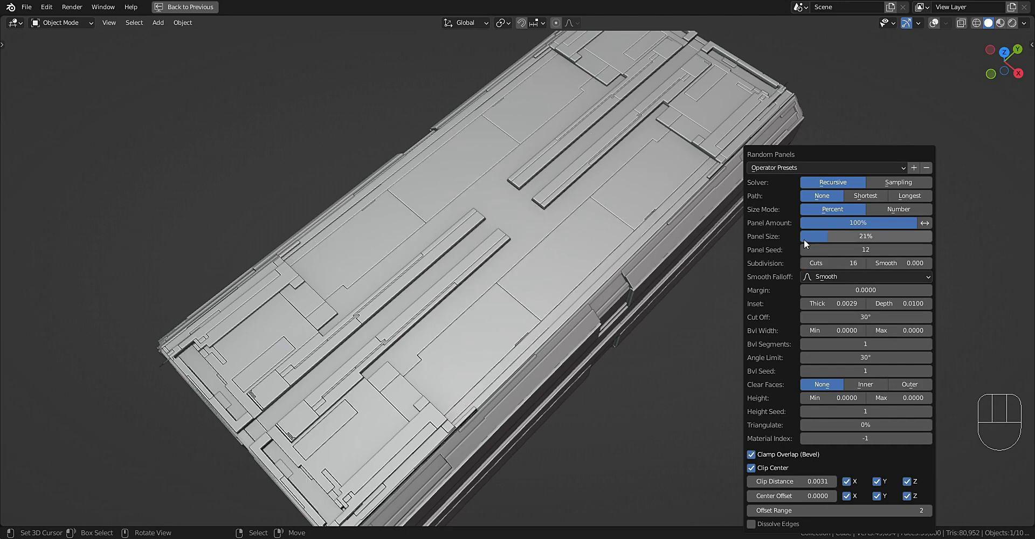
Cycle through the panel layouts on the base box's top and set the panel seed to 23.
{"action": "scroll", "coordinate": [844, 250], "scroll_direction": "up", "scroll_amount": 2, "text": "ctrl"}
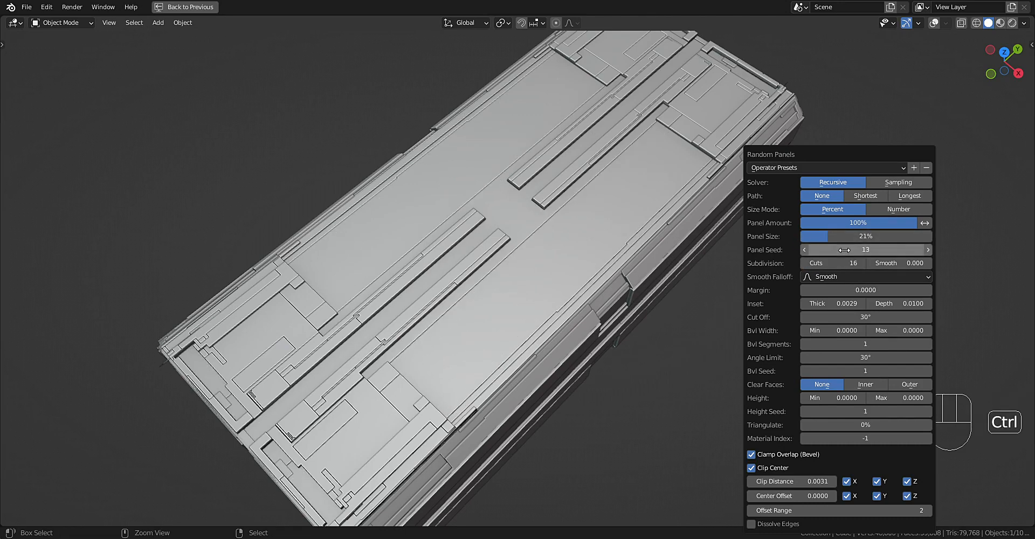
{"action": "scroll", "coordinate": [844, 249], "scroll_direction": "up", "scroll_amount": 4, "text": "ctrl"}
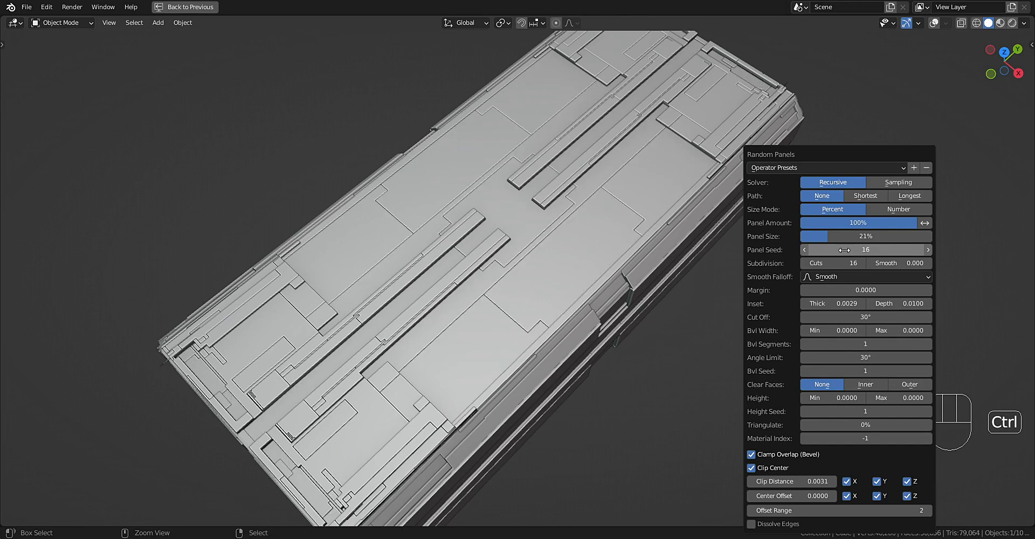
{"action": "scroll", "coordinate": [844, 250], "scroll_direction": "up", "scroll_amount": 1, "text": "ctrl"}
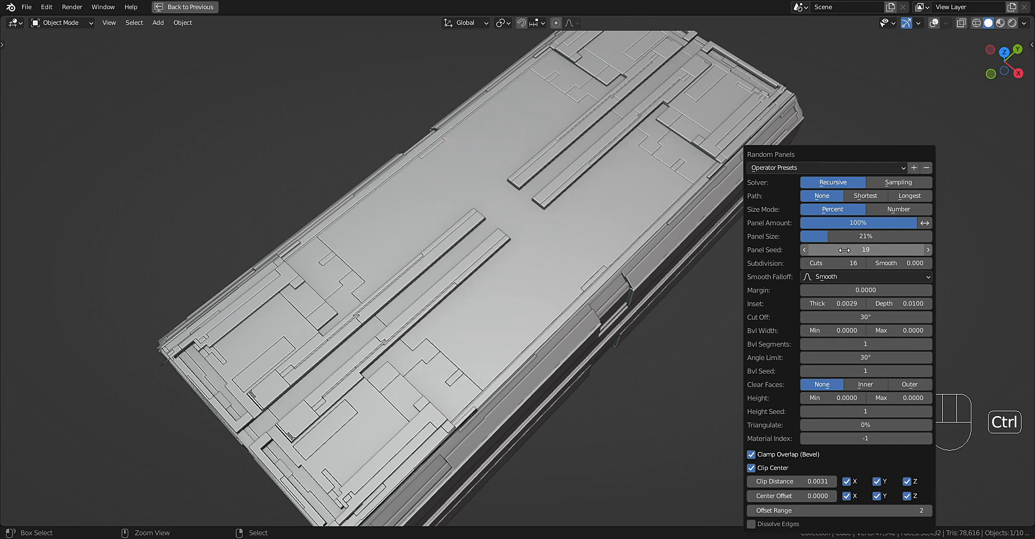
{"action": "scroll", "coordinate": [844, 250], "scroll_direction": "up", "scroll_amount": 2, "text": "ctrl"}
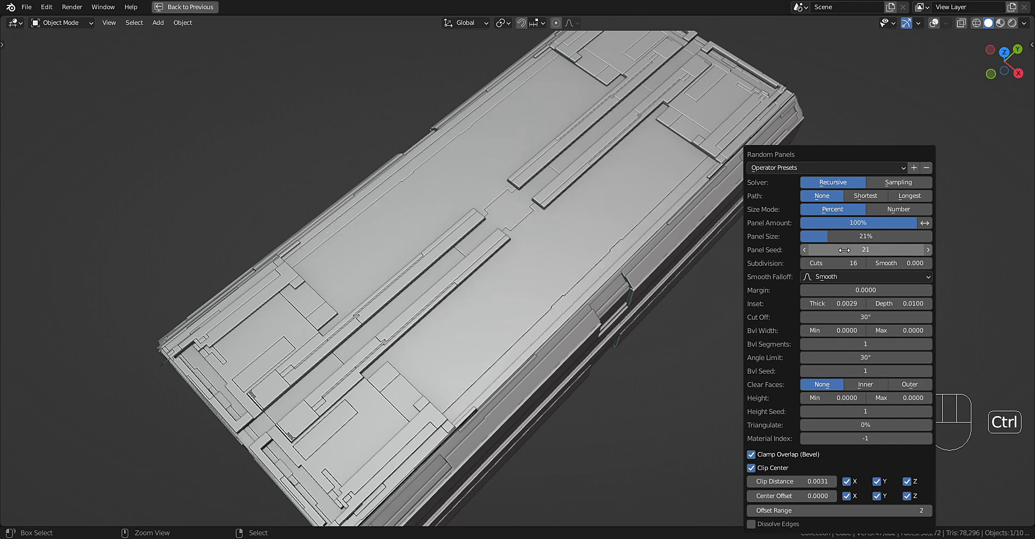
{"action": "scroll", "coordinate": [844, 250], "scroll_direction": "up", "scroll_amount": 1, "text": "ctrl"}
{"action": "scroll", "coordinate": [844, 249], "scroll_direction": "up", "scroll_amount": 1, "text": "ctrl"}
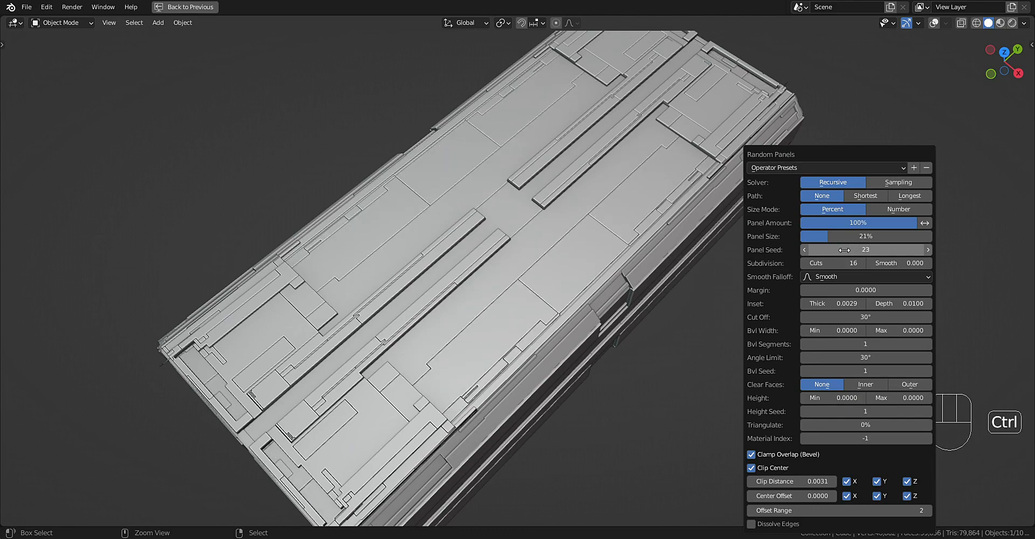
Inspect the panel detail on the box's top, front corner and long side.
{"action": "scroll", "coordinate": [632, 313], "scroll_direction": "down", "scroll_amount": 4}
{"action": "middle_click_drag", "start_coordinate": [632, 314], "coordinate": [593, 263]}
{"action": "middle_click_drag", "start_coordinate": [593, 263], "coordinate": [662, 185], "text": "shift"}
{"action": "scroll", "coordinate": [662, 185], "scroll_direction": "up", "scroll_amount": 4}
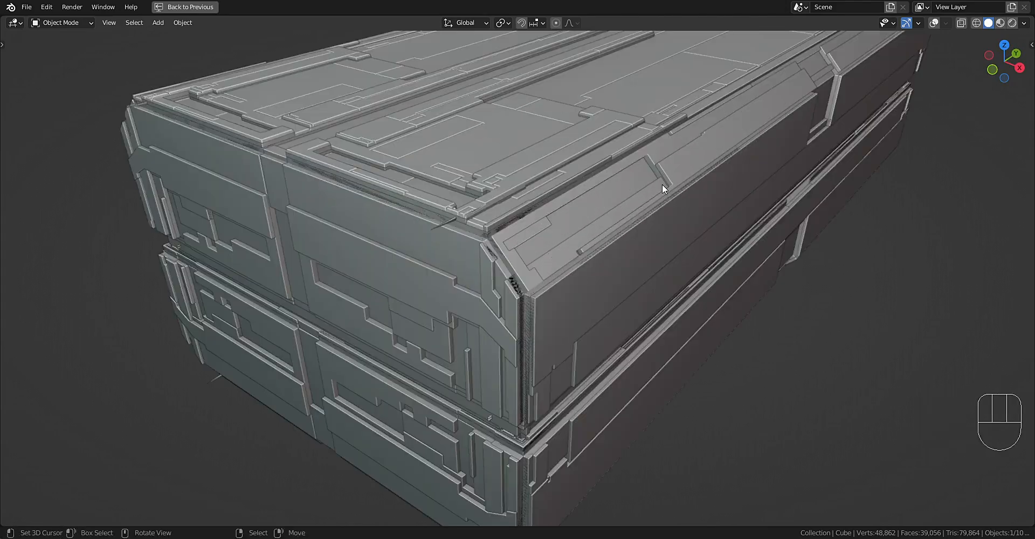
{"action": "scroll", "coordinate": [662, 183], "scroll_direction": "up", "scroll_amount": 4}
{"action": "scroll", "coordinate": [812, 224], "scroll_direction": "down", "scroll_amount": 8}
{"action": "middle_click_drag", "start_coordinate": [779, 235], "coordinate": [632, 195]}
{"action": "scroll", "coordinate": [603, 214], "scroll_direction": "up", "scroll_amount": 2}
{"action": "middle_click_drag", "start_coordinate": [552, 192], "coordinate": [558, 183]}
Show the overlays and run Quad Slice on the large upper face of the box's long side in Edit Mode.
{"action": "key", "text": "Tab"}
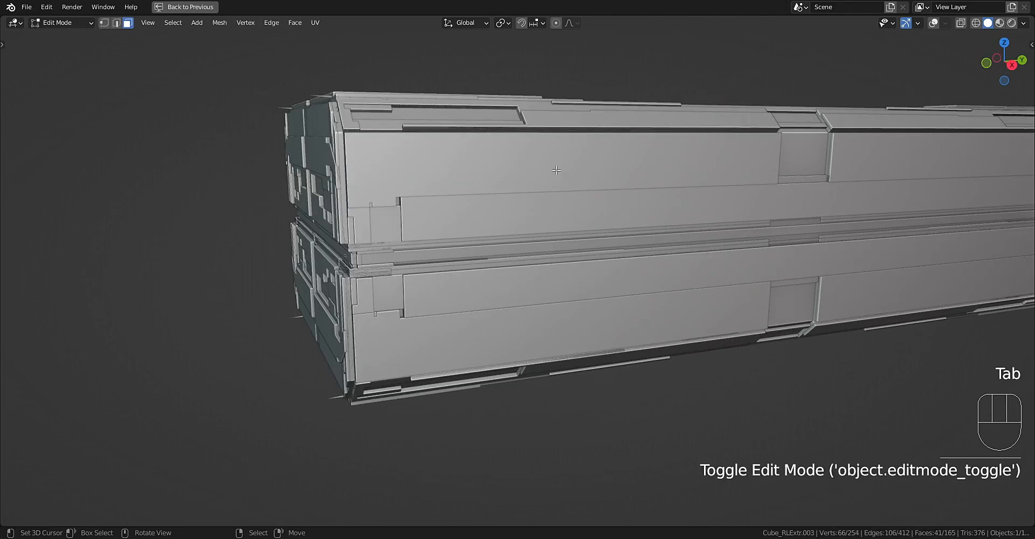
{"action": "key", "text": "shift+alt+z"}
{"action": "left_click", "coordinate": [547, 177]}
{"action": "key", "text": "shift+q"}
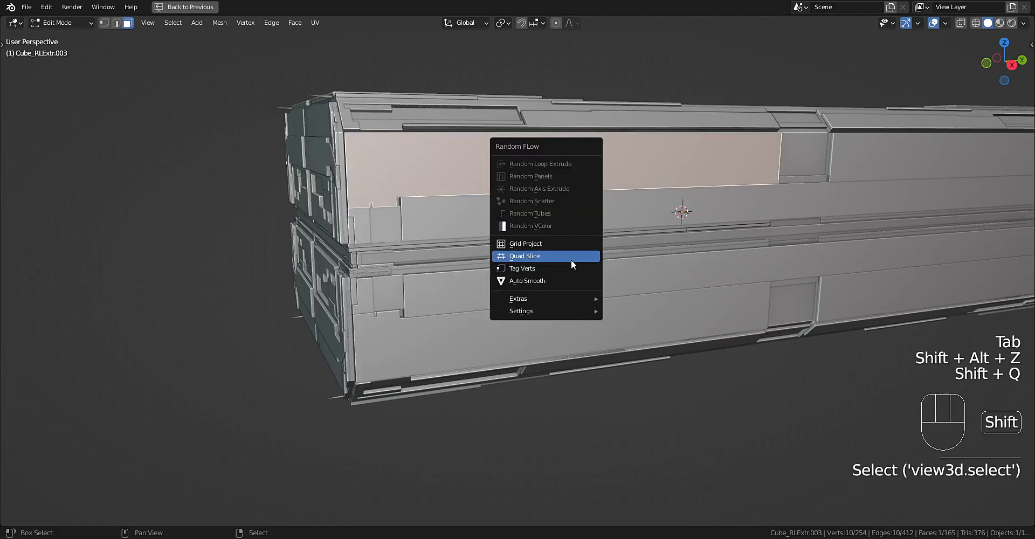
{"action": "left_click", "coordinate": [571, 257]}
Add vertical loop cuts across the sliced long-side face, select its faces and return to Object Mode.
{"action": "key", "text": "ctrl+r"}
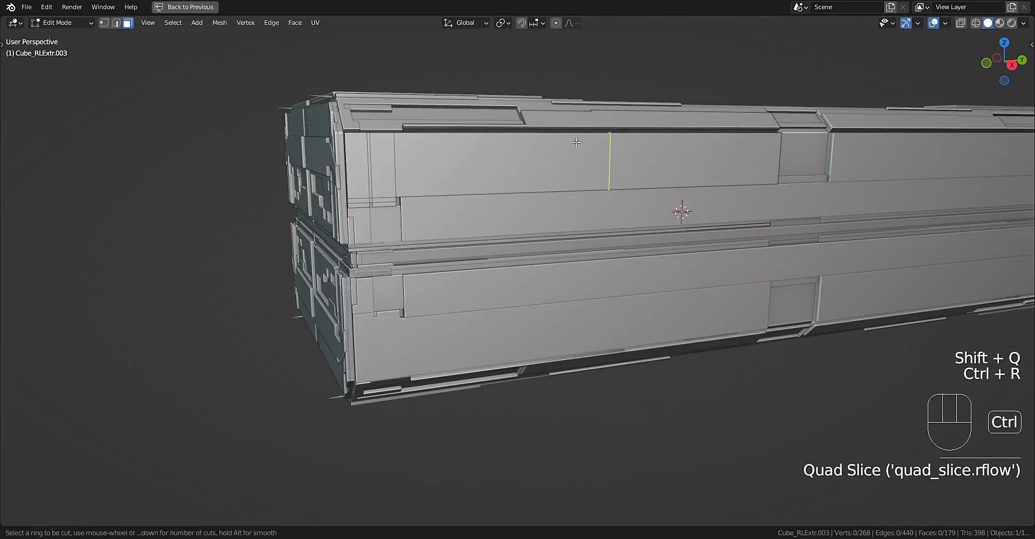
{"action": "scroll", "coordinate": [537, 163], "scroll_direction": "up", "scroll_amount": 3}
{"action": "left_click", "coordinate": [536, 163]}
{"action": "key", "text": "3"}
{"action": "left_click", "coordinate": [534, 167]}
{"action": "key", "text": "q"}
{"action": "left_click", "coordinate": [533, 169]}
{"action": "key", "text": "Tab"}
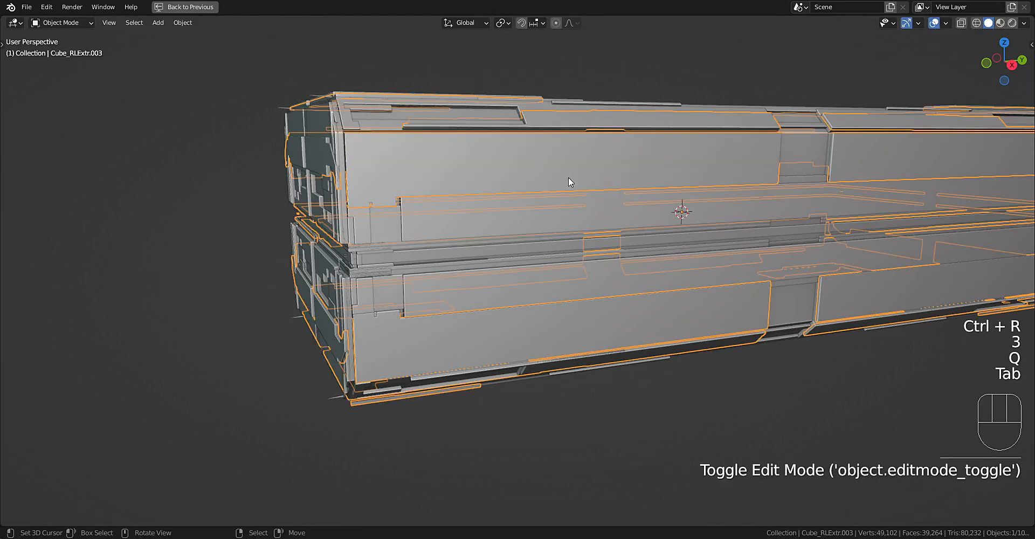
Hide the overlays and run Random Panels on the long-side faces with a new panel seed.
{"action": "key", "text": "shift+alt+z"}
{"action": "key", "text": "shift+q"}
{"action": "left_click", "coordinate": [700, 189]}
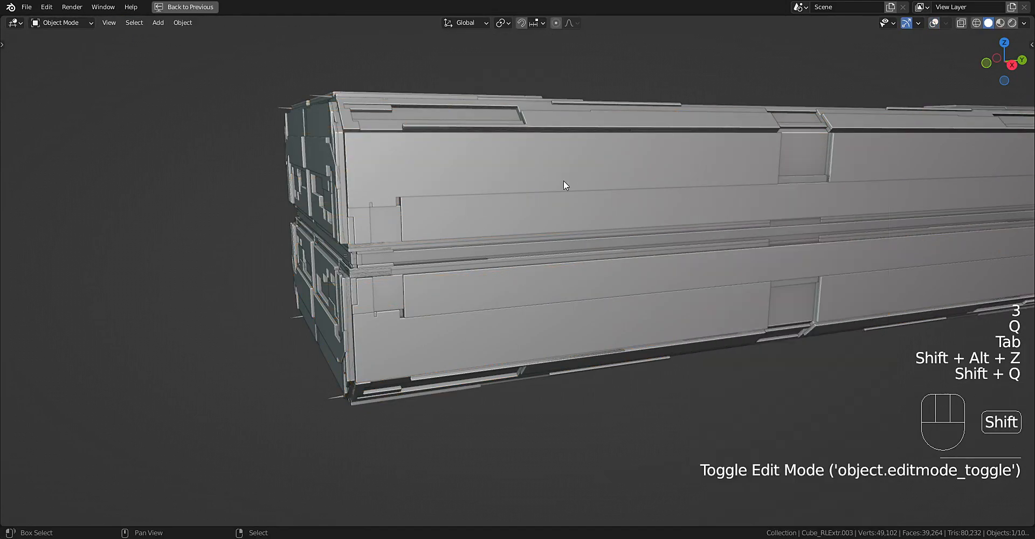
{"action": "key", "text": "shift+q"}
{"action": "left_click", "coordinate": [580, 171]}
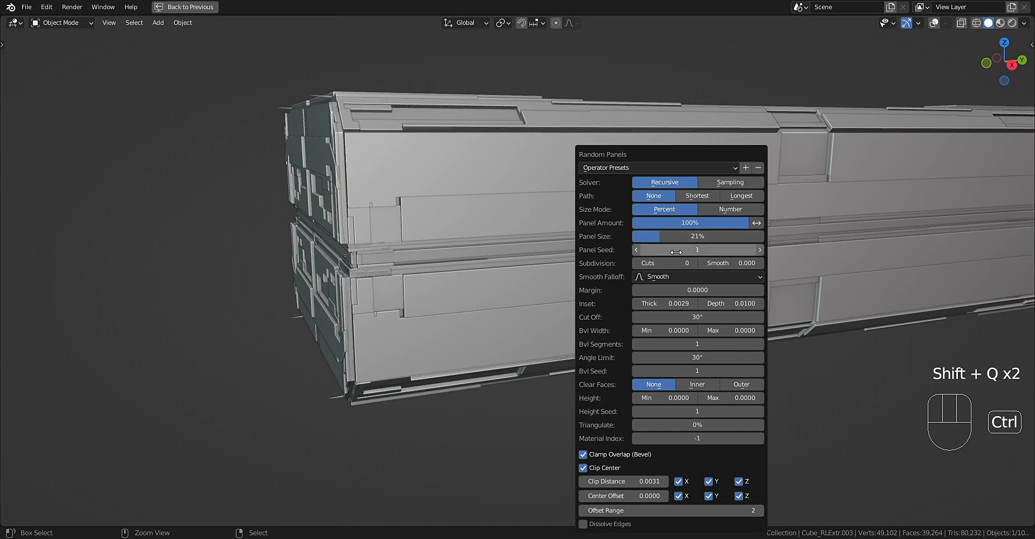
{"action": "scroll", "coordinate": [676, 252], "scroll_direction": "up", "scroll_amount": 2, "text": "ctrl"}
{"action": "scroll", "coordinate": [506, 212], "scroll_direction": "down", "scroll_amount": 2}
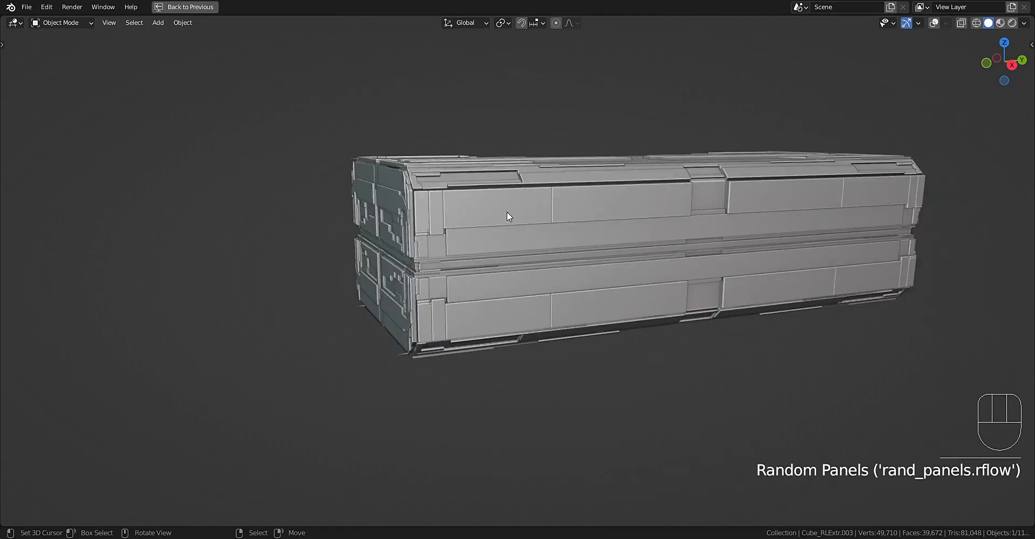
Select the panel object on the box's front end and run Quad Slice on its underlying face in Edit Mode.
{"action": "middle_click_drag", "start_coordinate": [506, 212], "coordinate": [531, 221]}
{"action": "scroll", "coordinate": [530, 221], "scroll_direction": "up", "scroll_amount": 2}
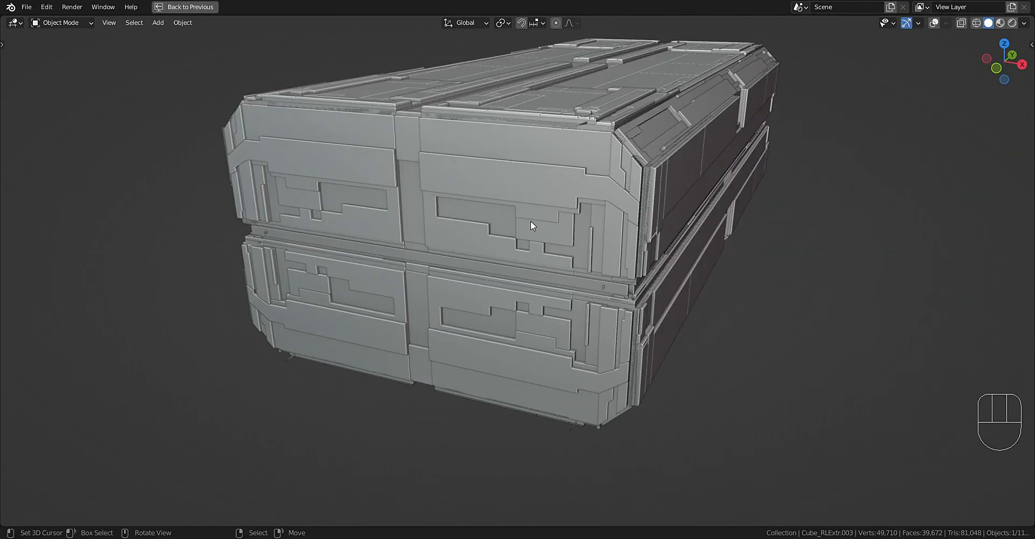
{"action": "right_click", "coordinate": [537, 194]}
{"action": "key", "text": "Tab"}
{"action": "key", "text": "shift+alt+z"}
{"action": "left_click", "coordinate": [537, 191]}
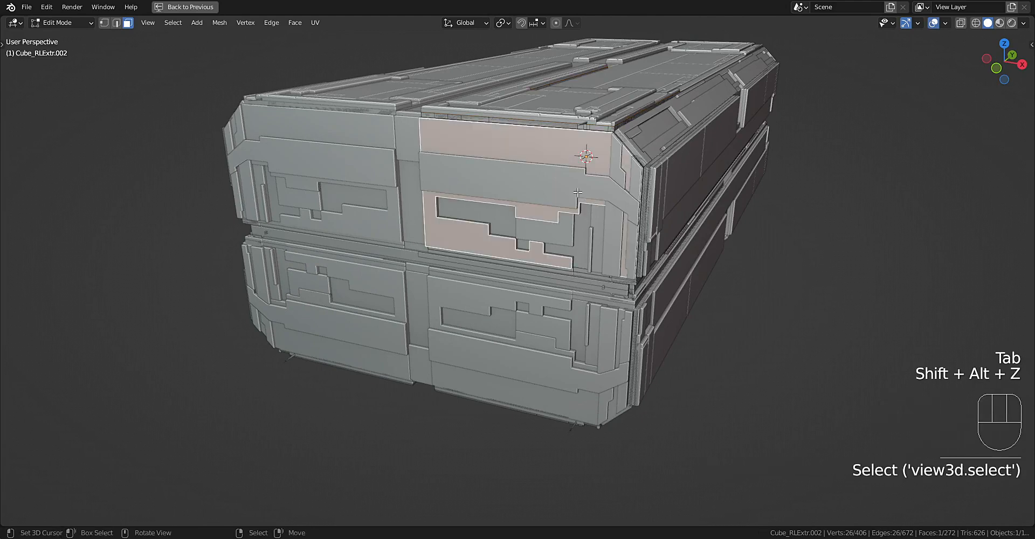
{"action": "key", "text": "shift+q"}
{"action": "left_click", "coordinate": [574, 269]}
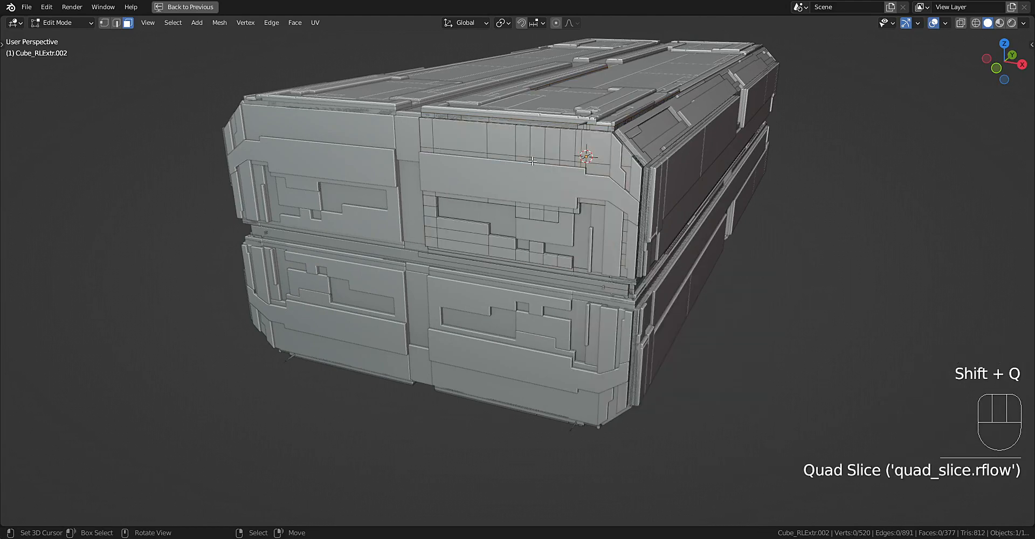
Select the sliced front-end faces and run Random Panels on them in Object Mode with panel seed 4.
{"action": "key", "text": "q"}
{"action": "key", "text": "Tab"}
{"action": "key", "text": "shift+alt+z"}
{"action": "key", "text": "shift+q"}
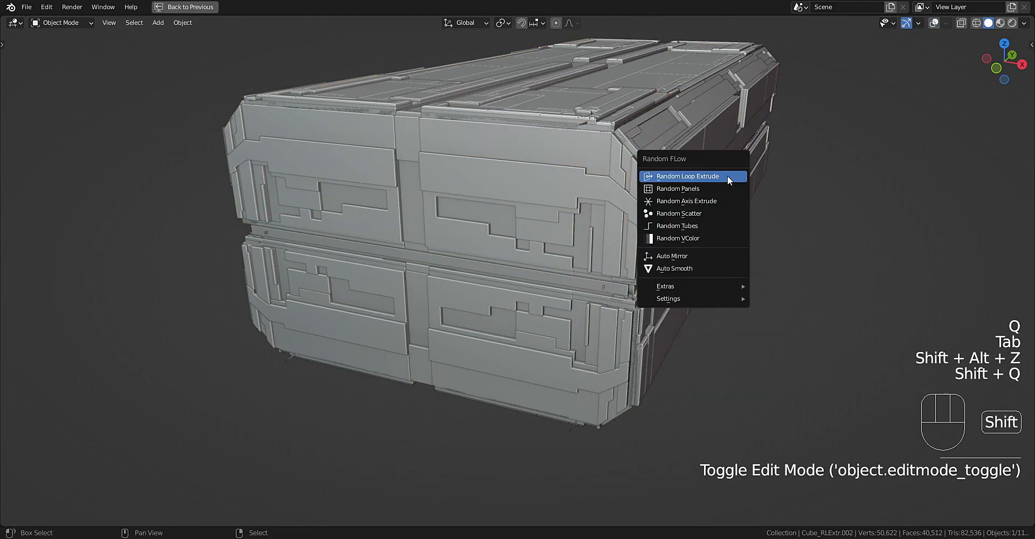
{"action": "left_click", "coordinate": [722, 189]}
{"action": "scroll", "coordinate": [815, 251], "scroll_direction": "up", "scroll_amount": 2, "text": "ctrl"}
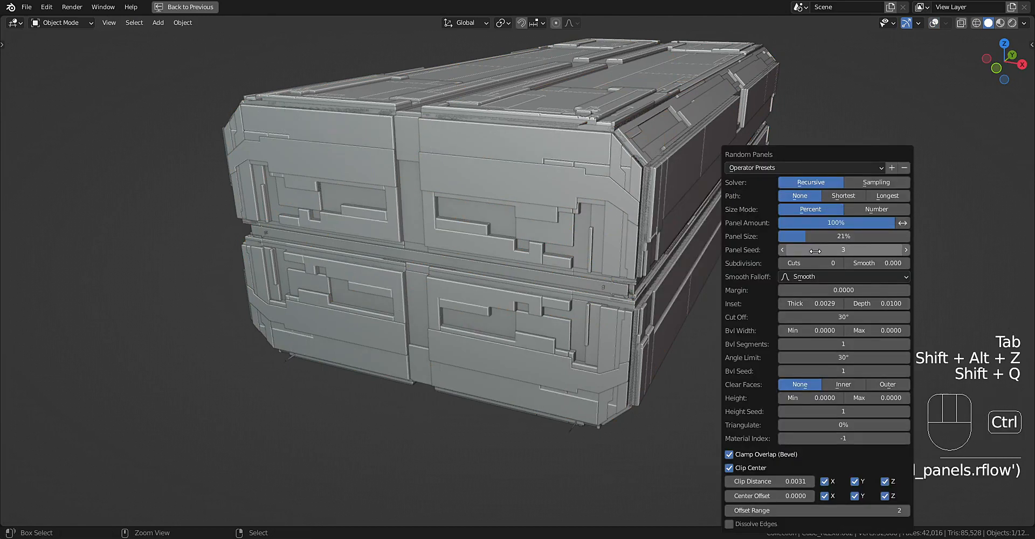
{"action": "scroll", "coordinate": [815, 251], "scroll_direction": "up", "scroll_amount": 1, "text": "ctrl"}
Set the subdivision cuts to 6 for the front-end panels.
{"action": "scroll", "coordinate": [823, 262], "scroll_direction": "up", "scroll_amount": 1, "text": "ctrl"}
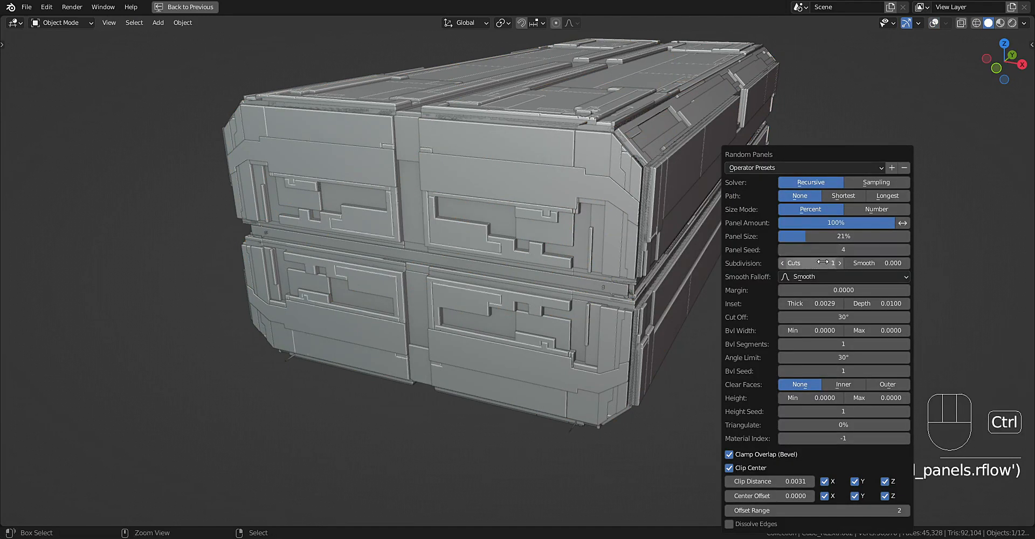
{"action": "scroll", "coordinate": [822, 262], "scroll_direction": "up", "scroll_amount": 5, "text": "ctrl"}
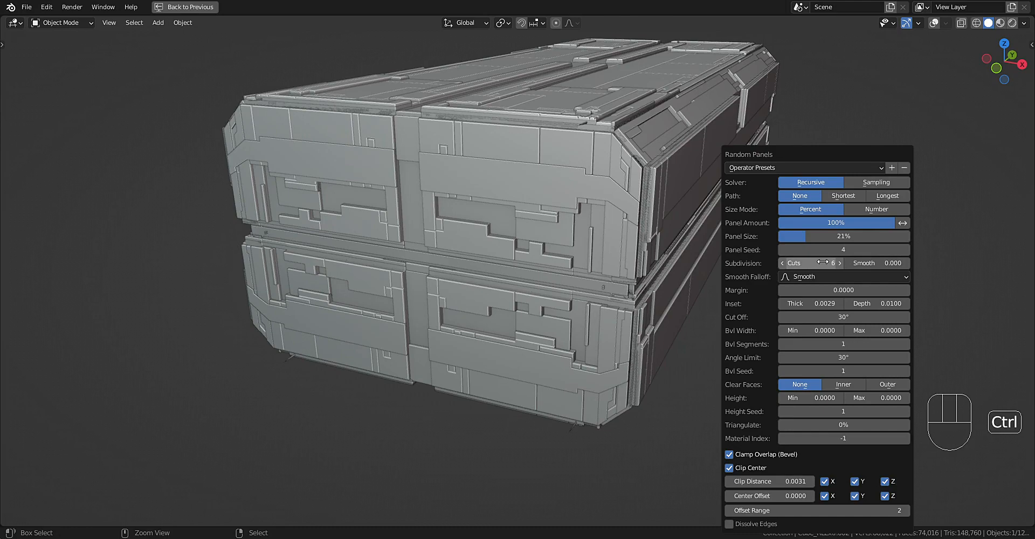
{"action": "scroll", "coordinate": [823, 262], "scroll_direction": "up", "scroll_amount": 1, "text": "ctrl"}
{"action": "scroll", "coordinate": [823, 262], "scroll_direction": "down", "scroll_amount": 1, "text": "ctrl"}
Set the front-end panels to the Longest path with 2 subdivision cuts.
{"action": "middle_click_drag", "start_coordinate": [478, 283], "coordinate": [518, 263]}
{"action": "scroll", "coordinate": [630, 232], "scroll_direction": "down", "scroll_amount": 1}
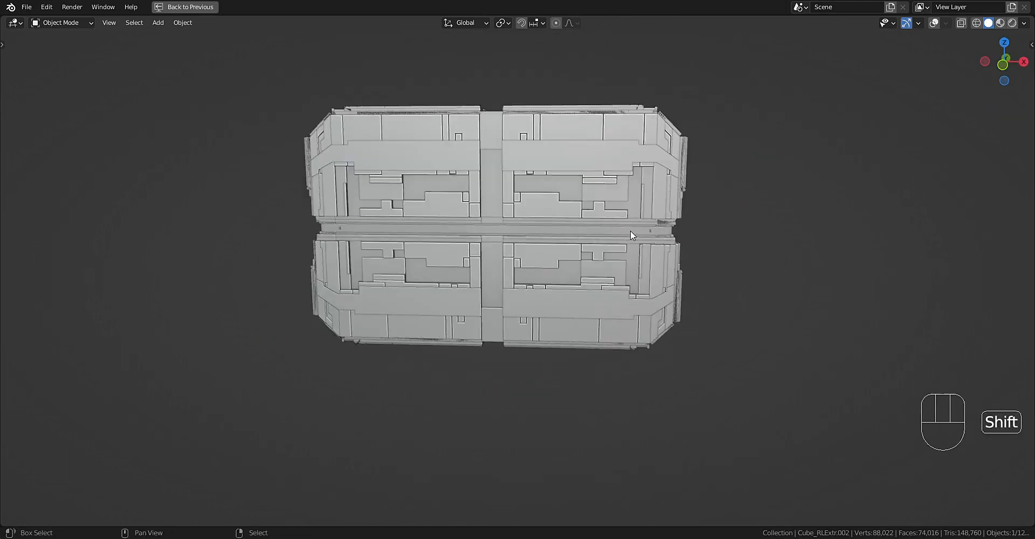
{"action": "scroll", "coordinate": [722, 251], "scroll_direction": "up", "scroll_amount": 1}
{"action": "key", "text": "F9"}
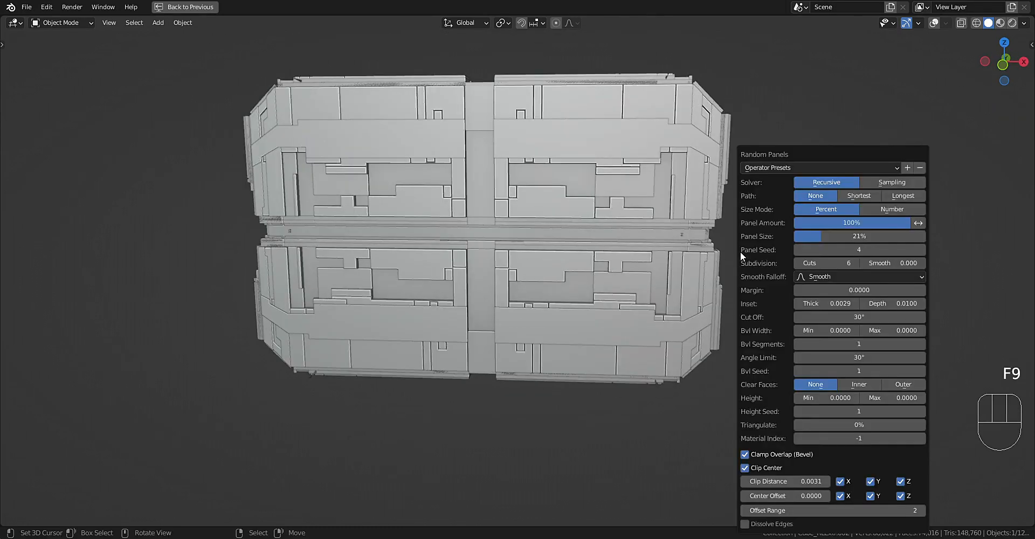
{"action": "left_click", "coordinate": [885, 195]}
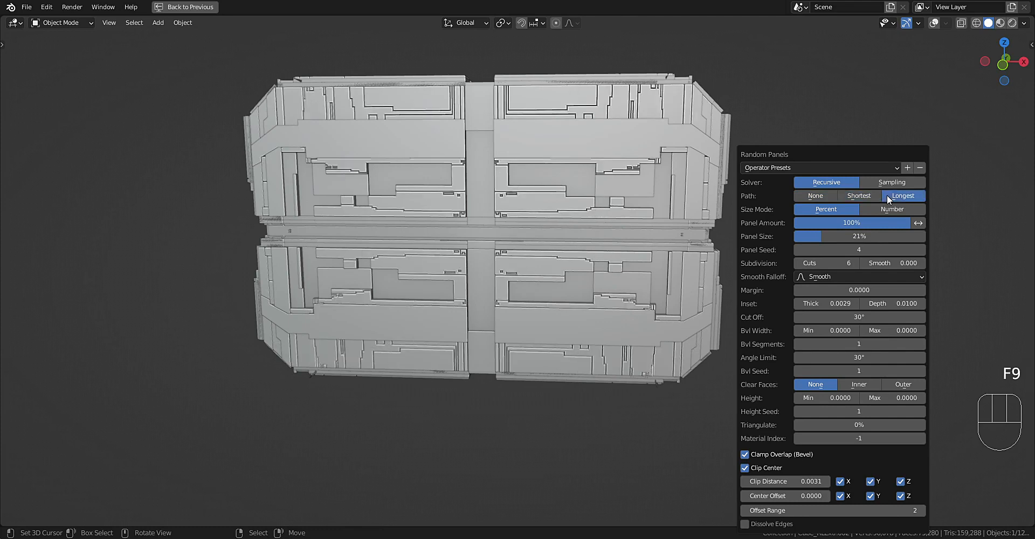
{"action": "left_click", "coordinate": [802, 263]}
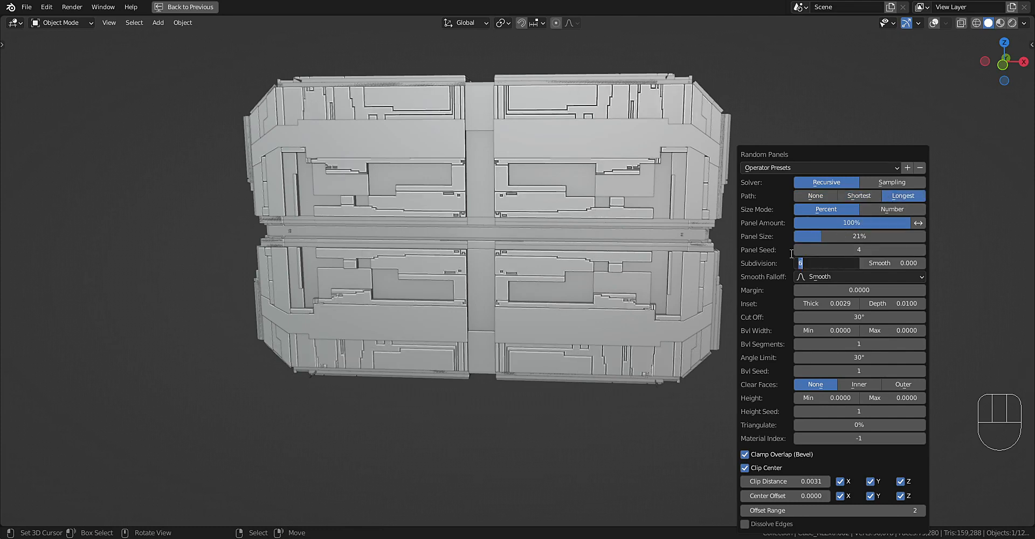
{"action": "type", "text": "2"}
{"action": "key", "text": "Return"}
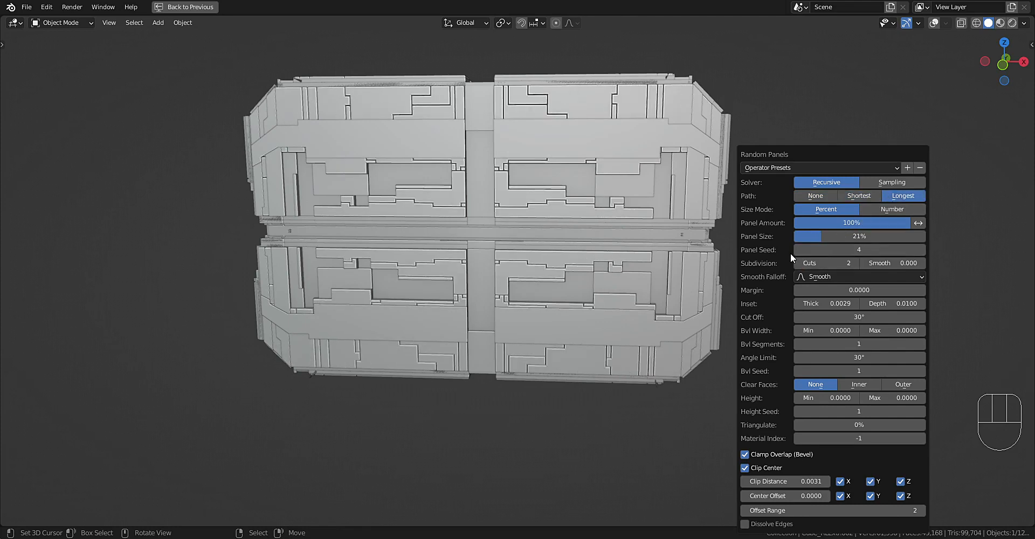
Set the front-end panels' panel size to 52% and cycle through panel seeds to choose a new layout.
{"action": "left_click_drag", "start_coordinate": [803, 236], "coordinate": [846, 237]}
{"action": "scroll", "coordinate": [857, 249], "scroll_direction": "up", "scroll_amount": 3, "text": "ctrl"}
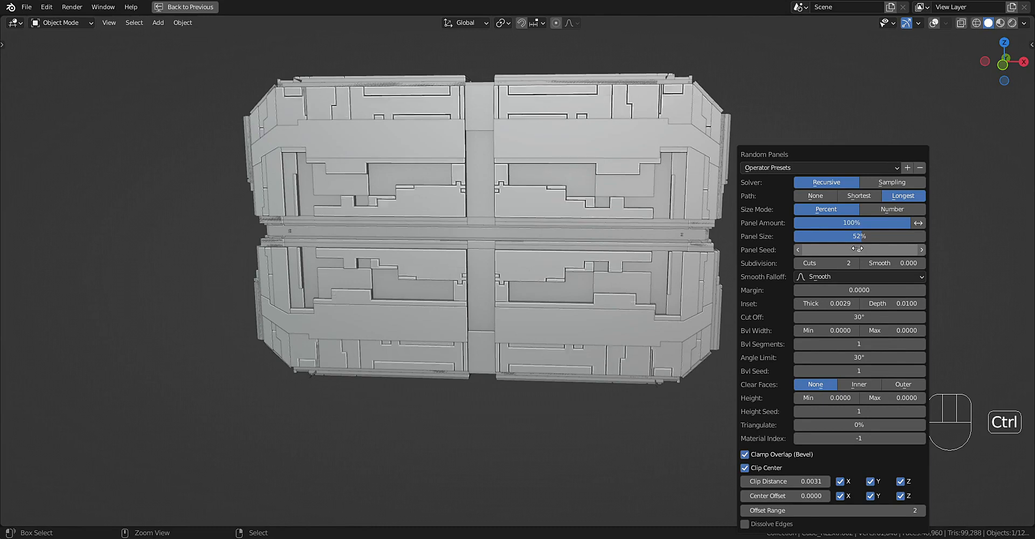
{"action": "scroll", "coordinate": [857, 249], "scroll_direction": "up", "scroll_amount": 2, "text": "ctrl"}
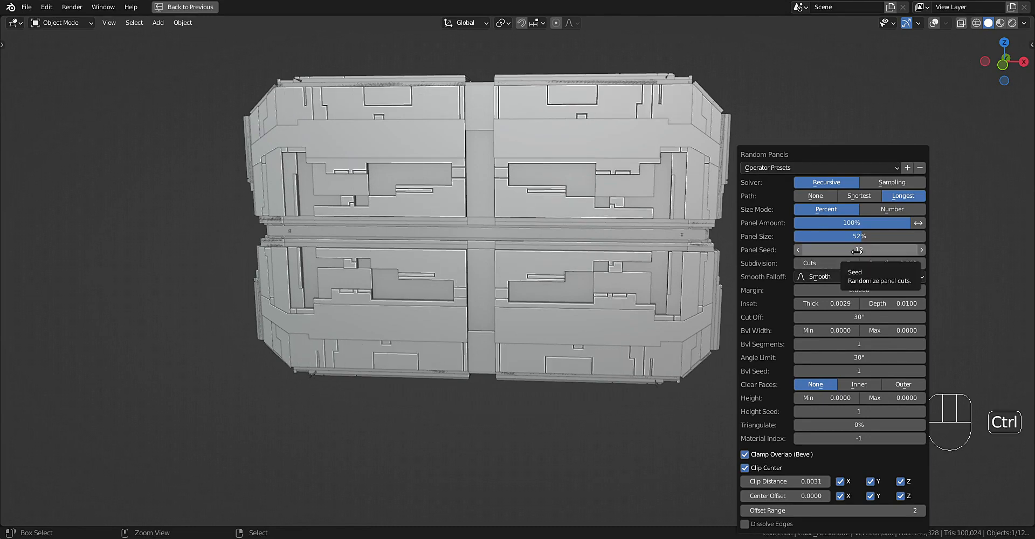
{"action": "scroll", "coordinate": [857, 250], "scroll_direction": "up", "scroll_amount": 3, "text": "ctrl"}
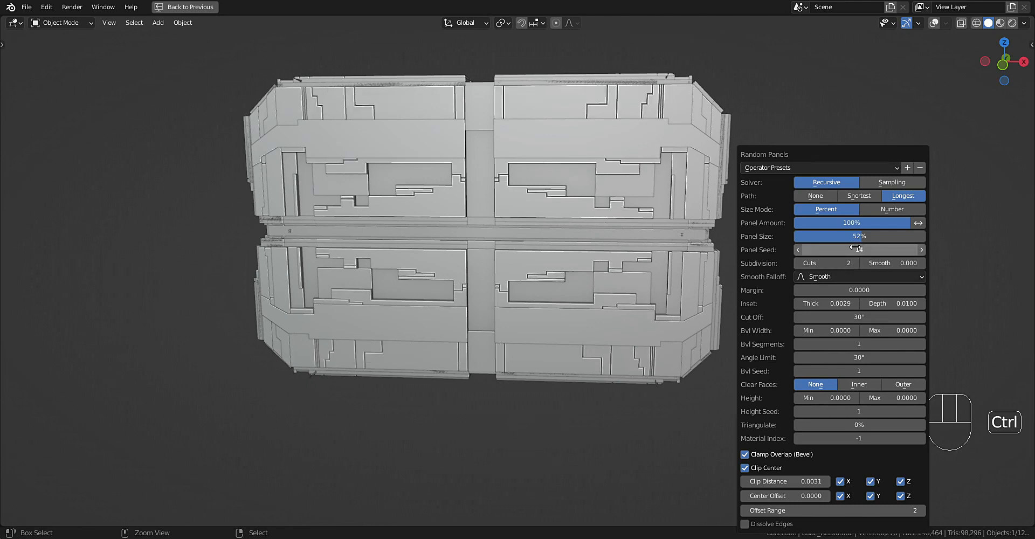
{"action": "scroll", "coordinate": [856, 248], "scroll_direction": "up", "scroll_amount": 1, "text": "ctrl"}
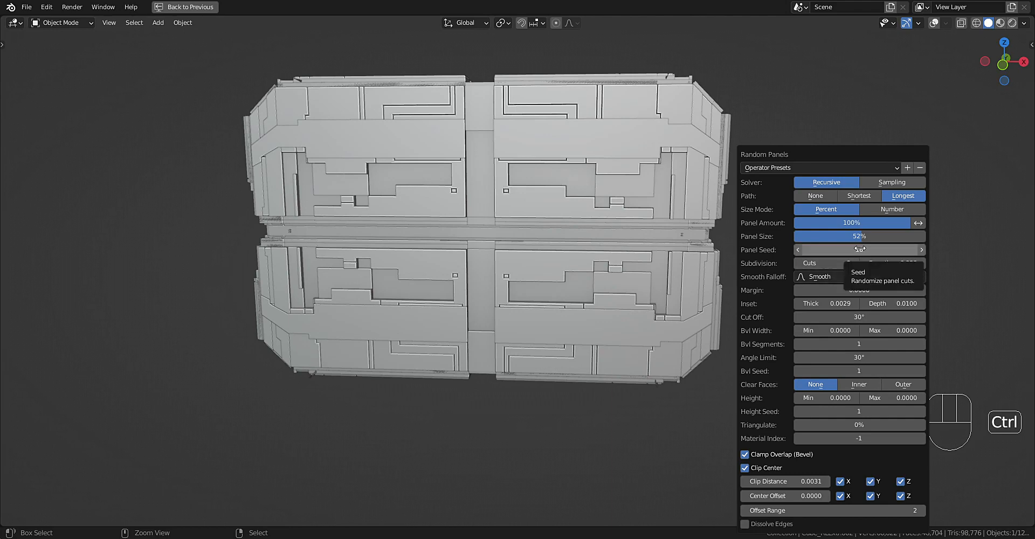
{"action": "scroll", "coordinate": [857, 250], "scroll_direction": "up", "scroll_amount": 4, "text": "ctrl"}
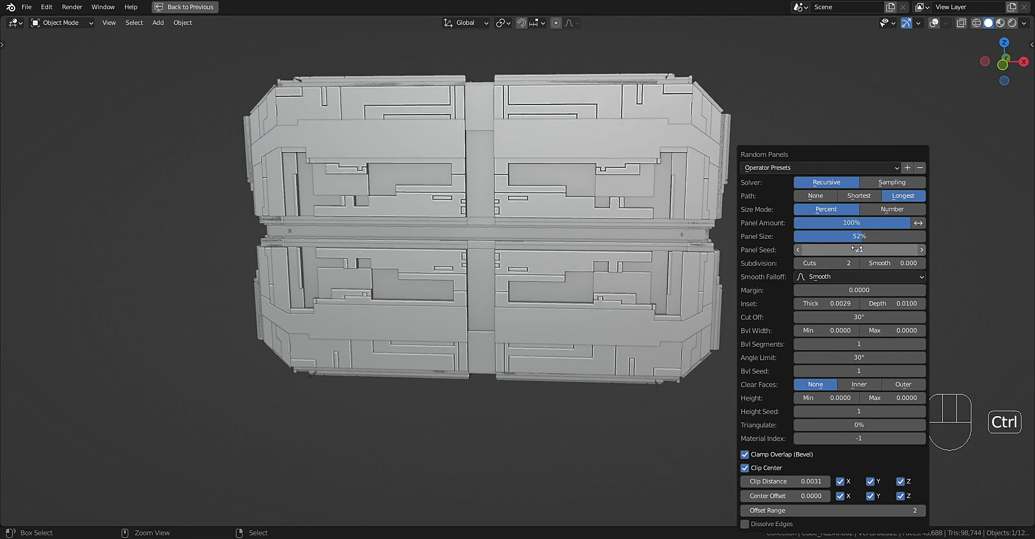
{"action": "scroll", "coordinate": [857, 249], "scroll_direction": "up", "scroll_amount": 4, "text": "ctrl"}
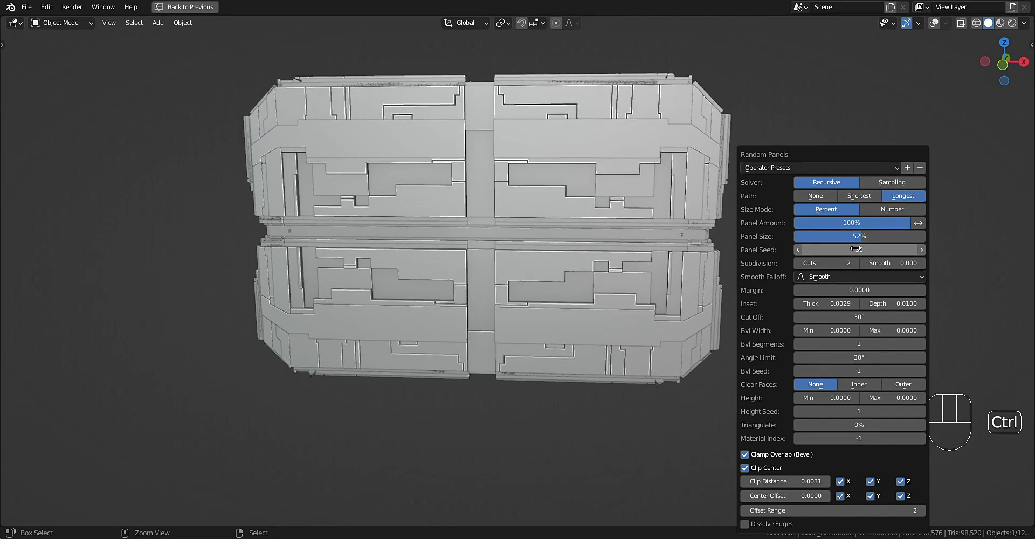
{"action": "scroll", "coordinate": [856, 249], "scroll_direction": "up", "scroll_amount": 1, "text": "ctrl"}
{"action": "scroll", "coordinate": [856, 248], "scroll_direction": "up", "scroll_amount": 1, "text": "ctrl"}
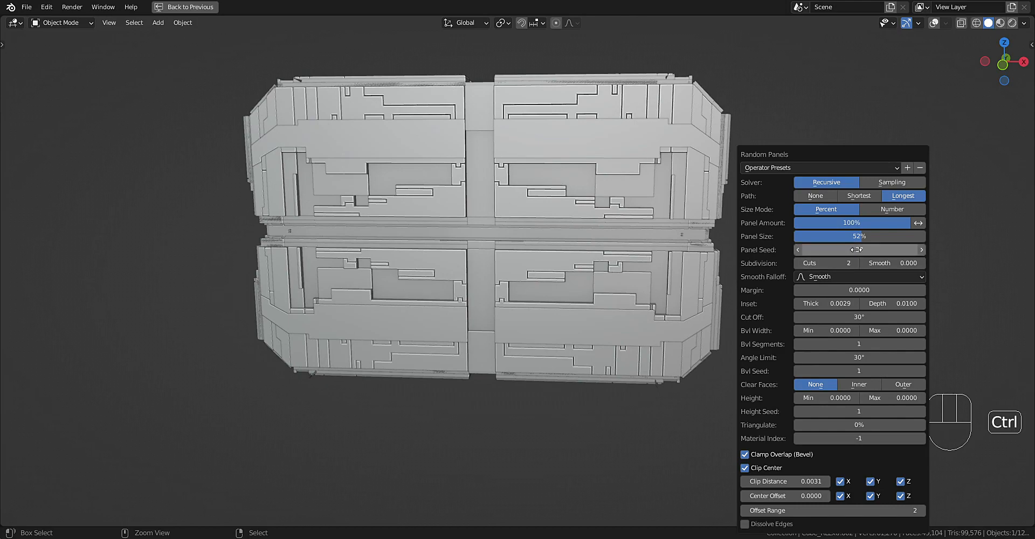
{"action": "scroll", "coordinate": [856, 249], "scroll_direction": "up", "scroll_amount": 1, "text": "ctrl"}
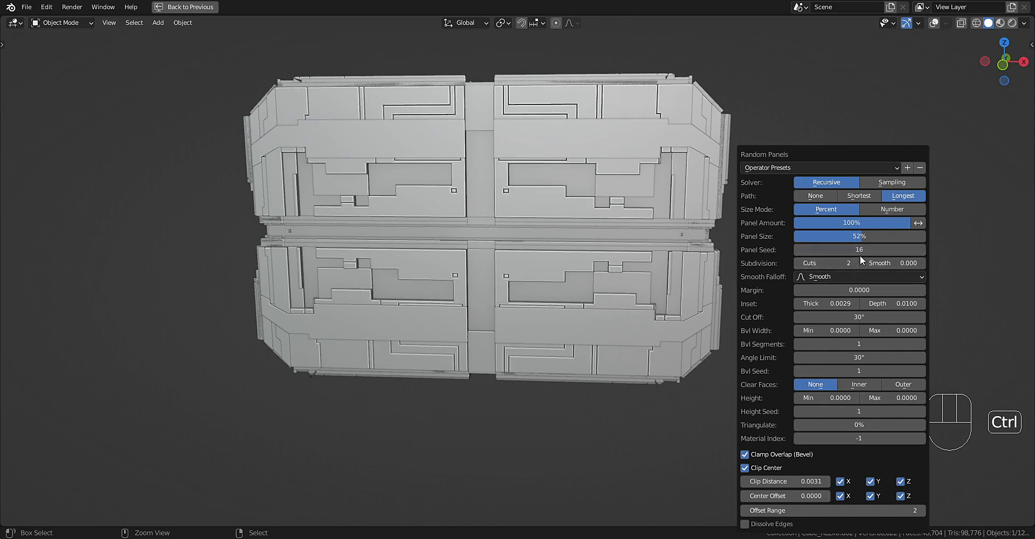
{"action": "scroll", "coordinate": [857, 250], "scroll_direction": "up", "scroll_amount": 5, "text": "ctrl"}
{"action": "scroll", "coordinate": [856, 250], "scroll_direction": "up", "scroll_amount": 6, "text": "ctrl"}
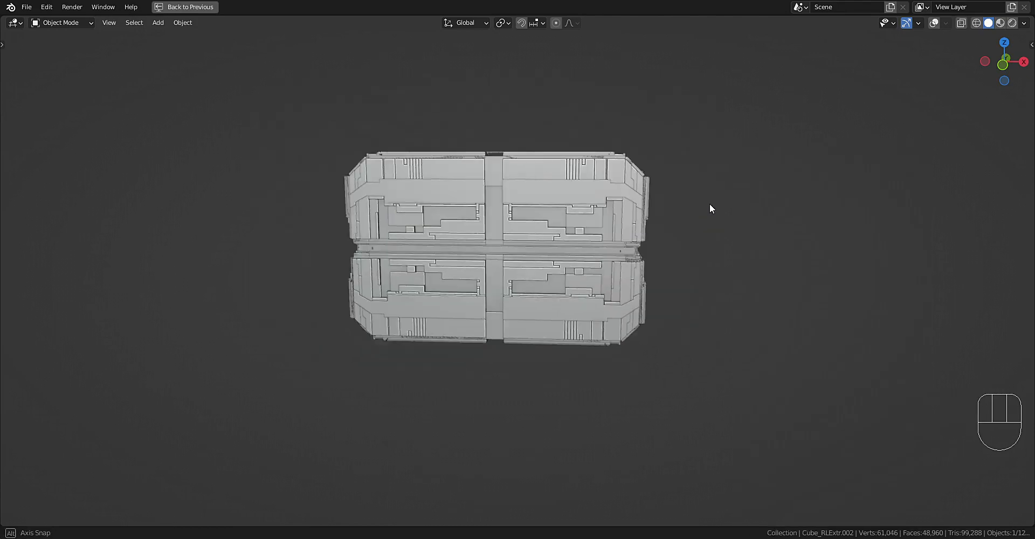
Select the object with the wide horizontal band on the front end and run Quad Slice on the band's face in Edit Mode.
{"action": "middle_click_drag", "start_coordinate": [710, 208], "coordinate": [688, 233]}
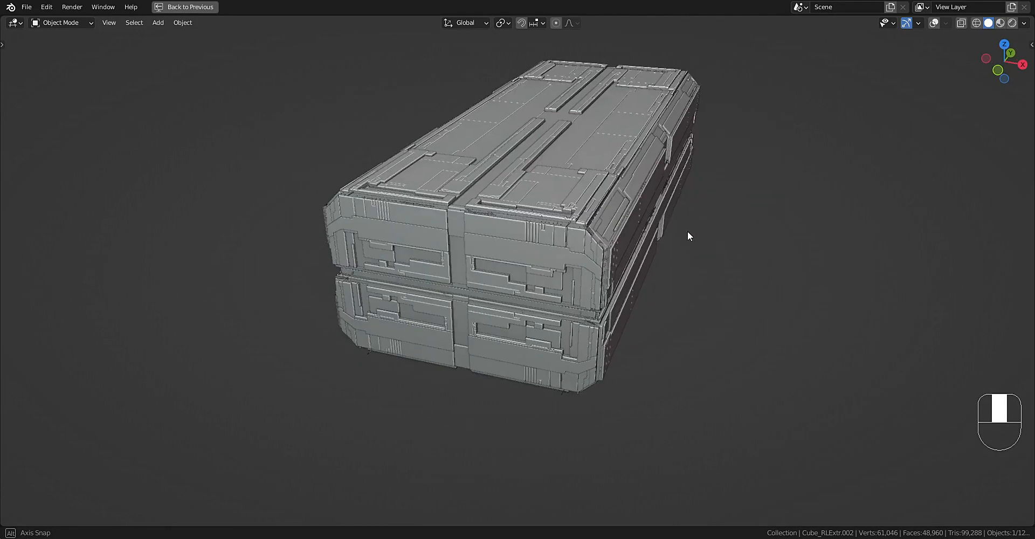
{"action": "scroll", "coordinate": [651, 246], "scroll_direction": "up", "scroll_amount": 4}
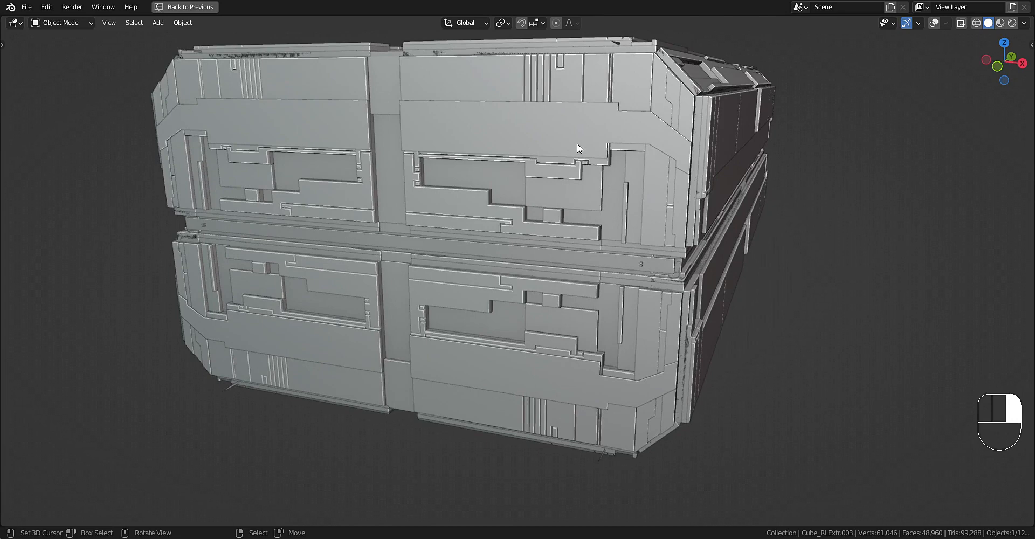
{"action": "key", "text": "Tab"}
{"action": "key", "text": "shift+alt+z"}
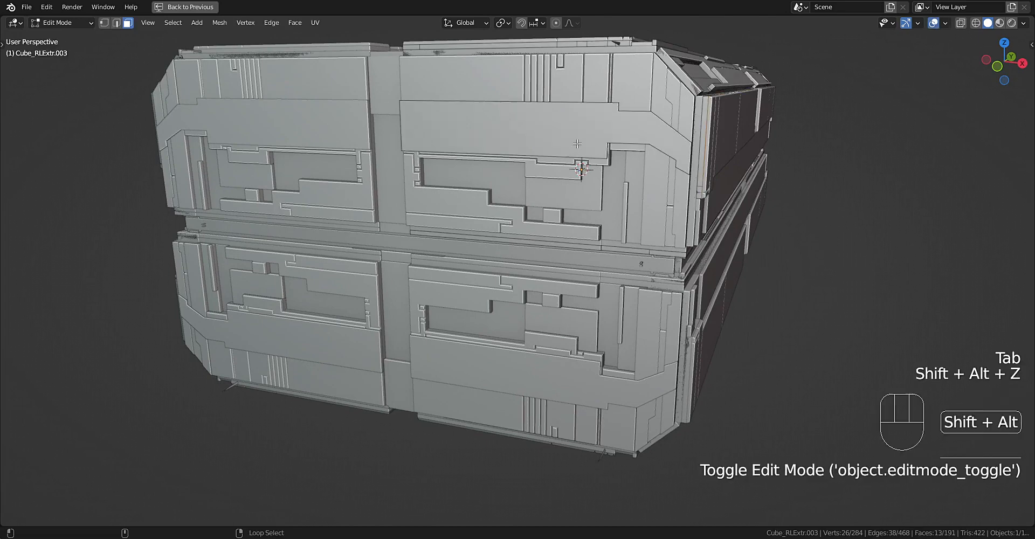
{"action": "left_click", "coordinate": [585, 121]}
{"action": "key", "text": "shift+q"}
{"action": "left_click", "coordinate": [751, 231]}
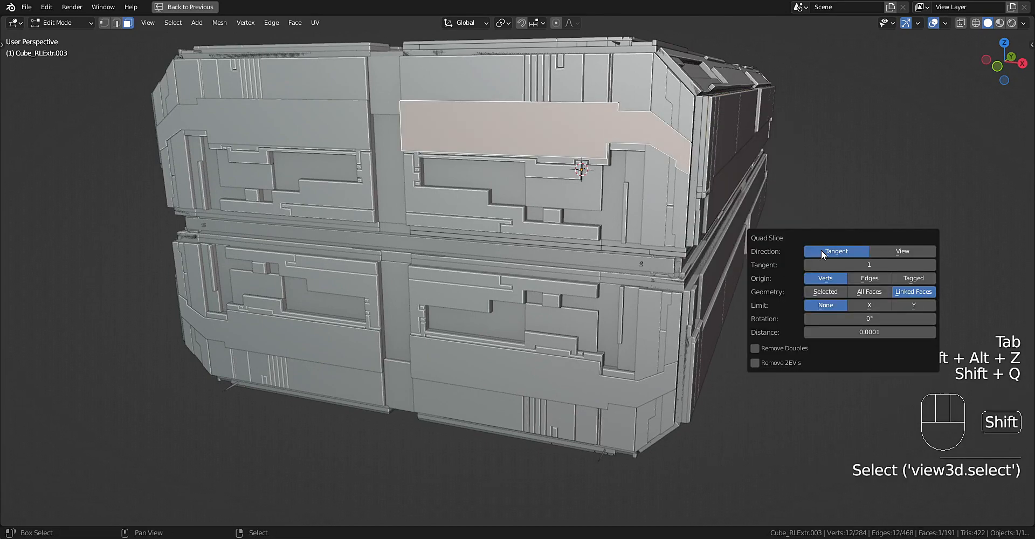
Select the sliced band's linked flat faces and run Random Panels on them with 0 subdivision cuts, adjusting the panel seed.
{"action": "key", "text": "3"}
{"action": "left_click", "coordinate": [604, 144]}
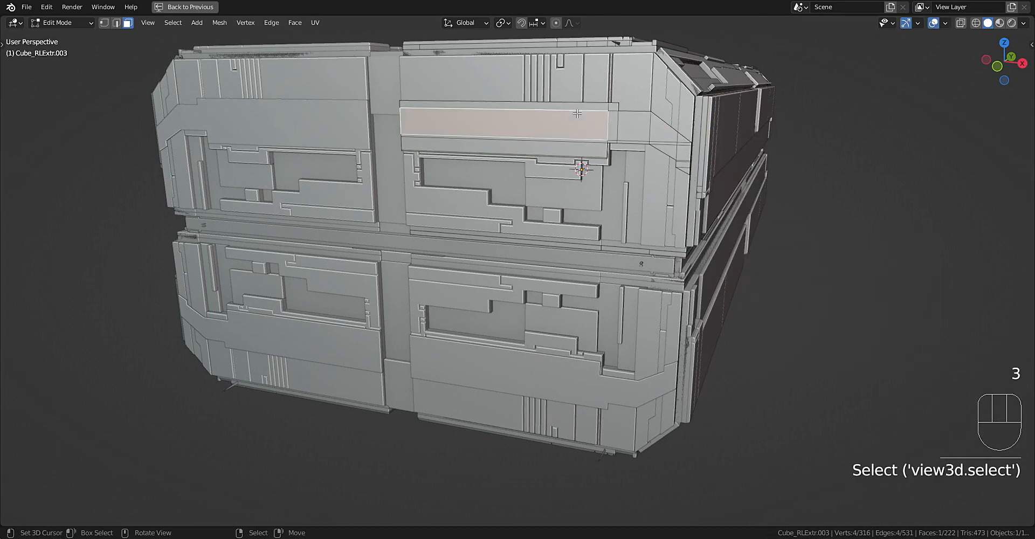
{"action": "key", "text": "q"}
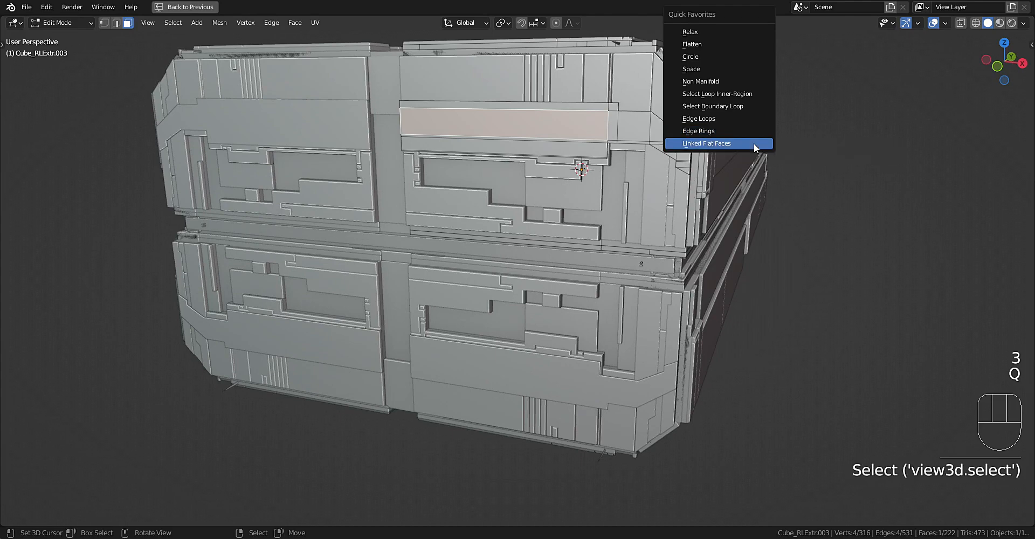
{"action": "key", "text": "Tab"}
{"action": "key", "text": "shift+alt+z"}
{"action": "key", "text": "shift+q"}
{"action": "left_click", "coordinate": [780, 163]}
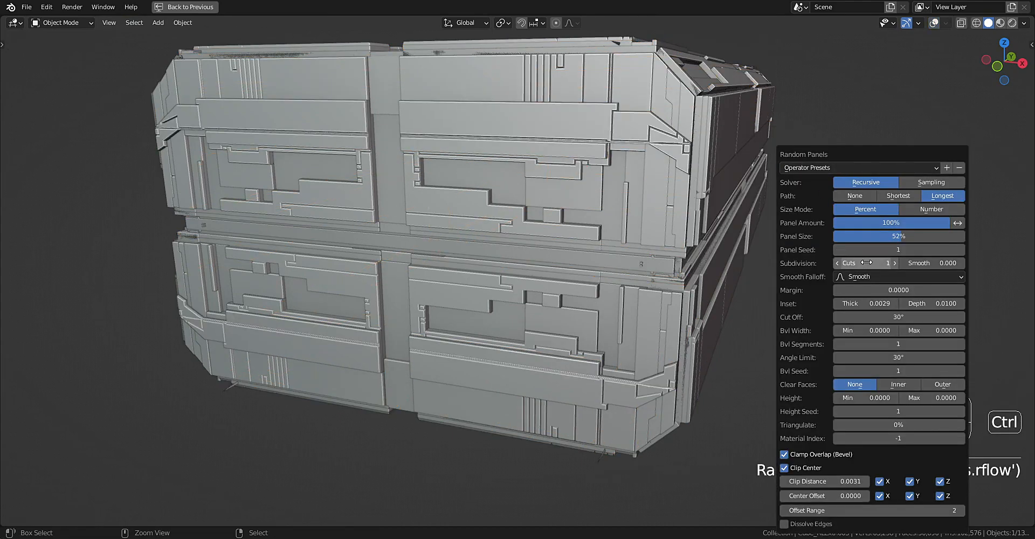
{"action": "scroll", "coordinate": [877, 260], "scroll_direction": "down", "scroll_amount": 1, "text": "ctrl"}
{"action": "scroll", "coordinate": [879, 246], "scroll_direction": "up", "scroll_amount": 9, "text": "ctrl"}
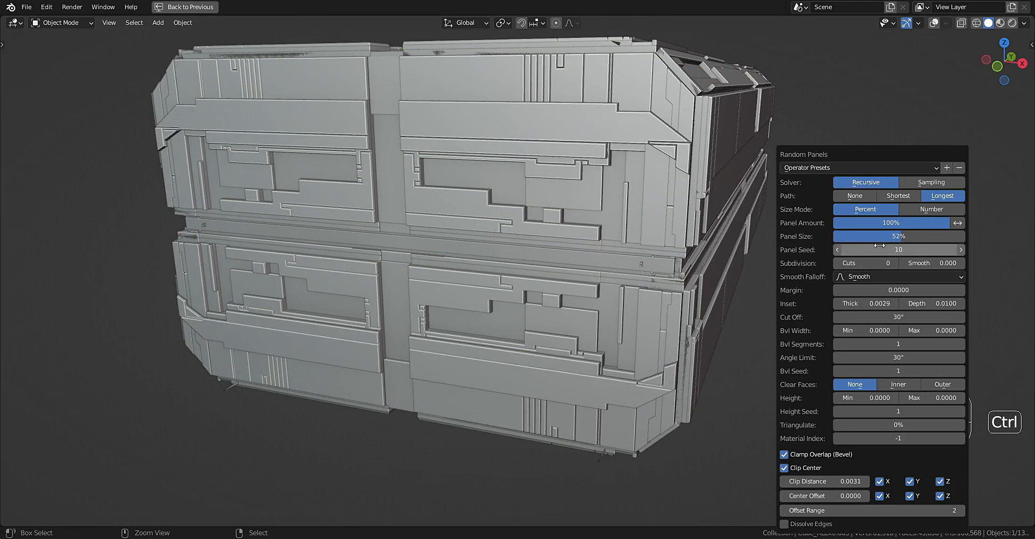
{"action": "scroll", "coordinate": [880, 245], "scroll_direction": "down", "scroll_amount": 1, "text": "ctrl"}
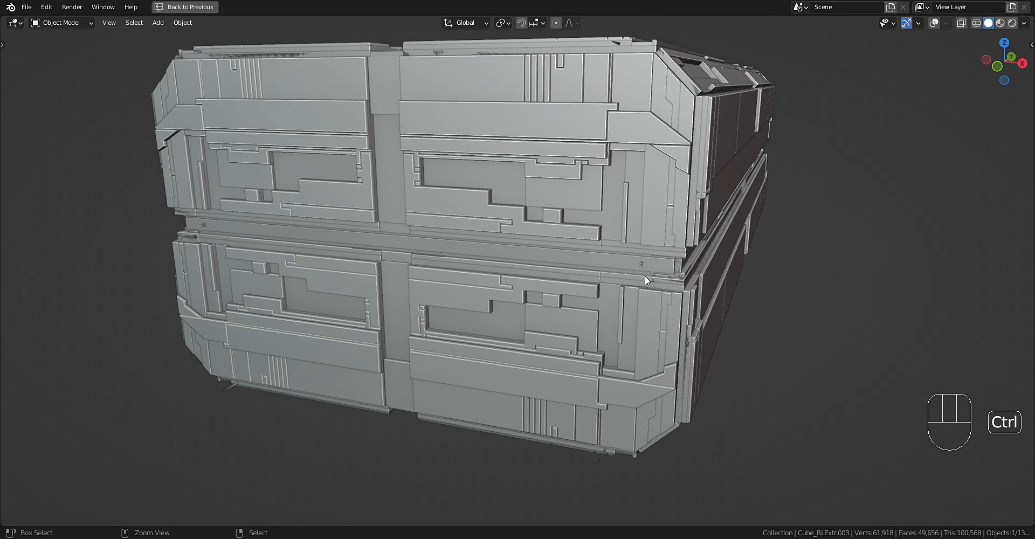
Select the recessed linked flat faces of the base box behind the front-end panels in Edit Mode.
{"action": "mouse_move", "coordinate": [645, 276]}
{"action": "middle_mouse_down"}
{"action": "mouse_move", "coordinate": [625, 272]}
{"action": "mouse_move", "coordinate": [641, 276]}
{"action": "middle_mouse_up"}
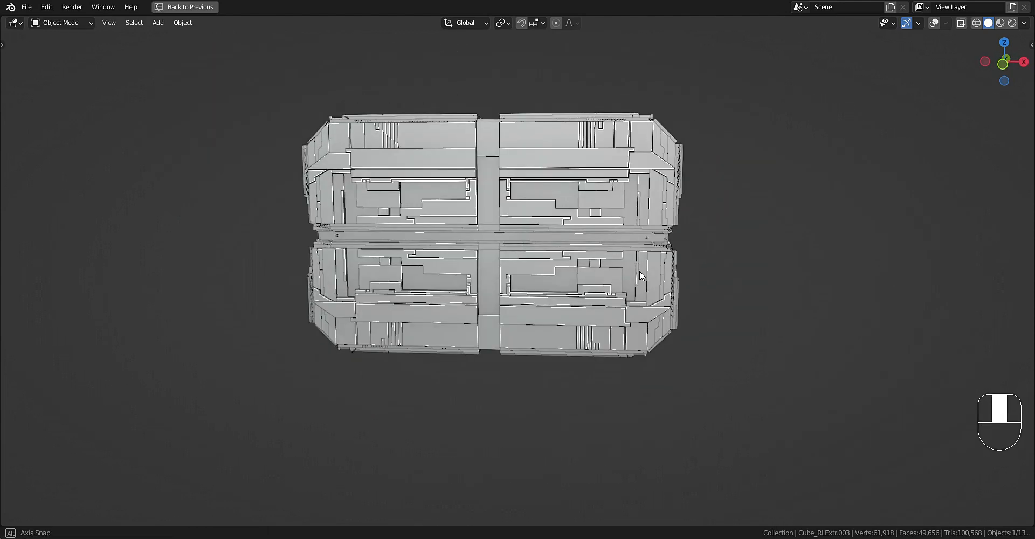
{"action": "scroll", "coordinate": [640, 271], "scroll_direction": "up", "scroll_amount": 3}
{"action": "key", "text": "Tab"}
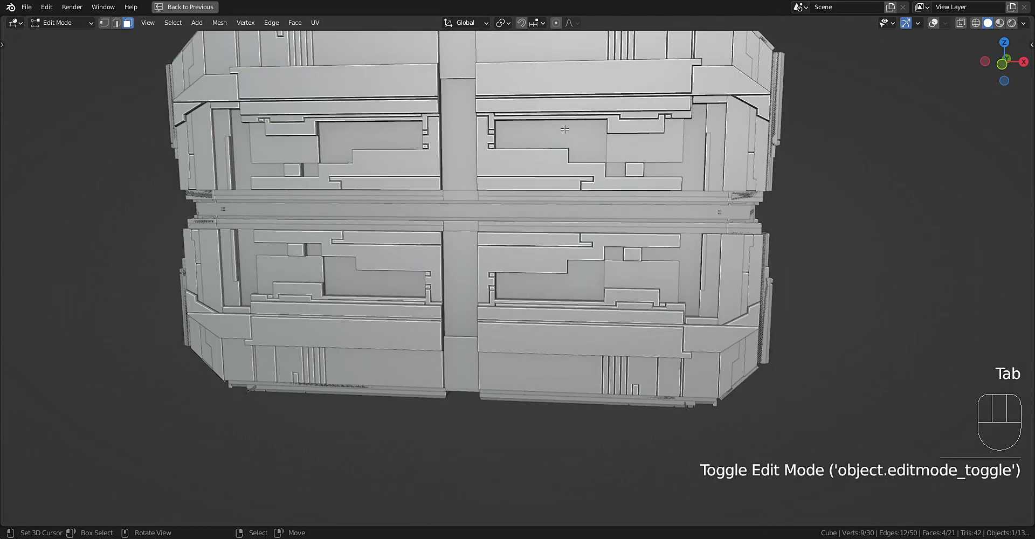
{"action": "key", "text": "shift+alt+z"}
{"action": "left_click", "coordinate": [571, 129]}
{"action": "key", "text": "q"}
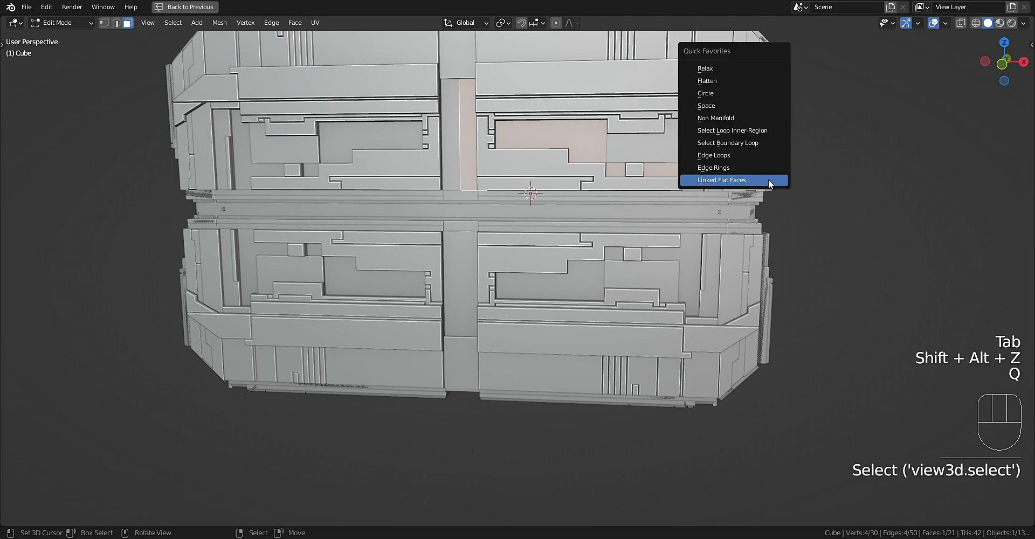
{"action": "left_click", "coordinate": [768, 179]}
Run Random Panels on the recessed front-end faces in Object Mode with 8 subdivision cuts and panel seed 1.
{"action": "key", "text": "Tab"}
{"action": "scroll", "coordinate": [768, 179], "scroll_direction": "down", "scroll_amount": 3}
{"action": "key", "text": "shift+alt+z"}
{"action": "key", "text": "shift+q"}
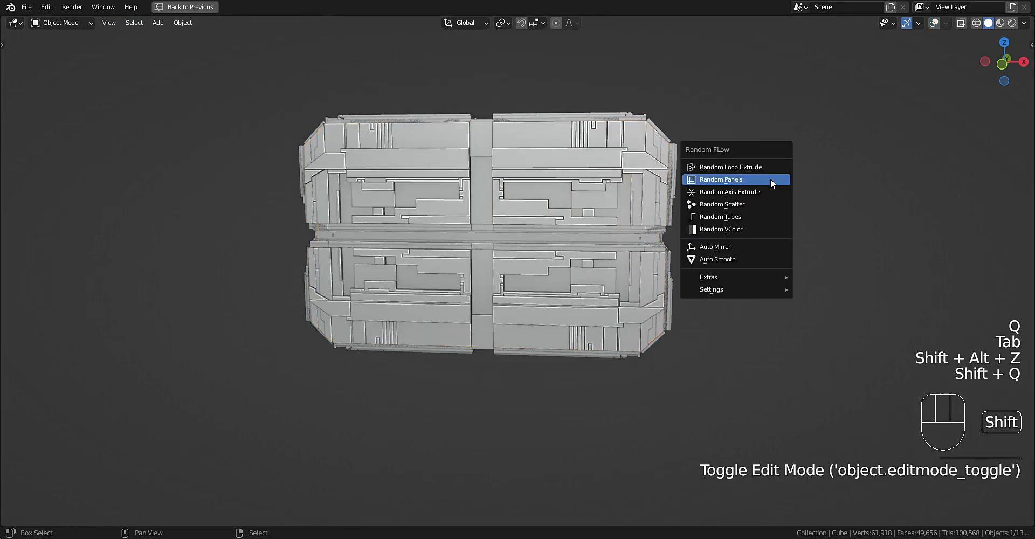
{"action": "left_click", "coordinate": [771, 179]}
{"action": "scroll", "coordinate": [860, 263], "scroll_direction": "up", "scroll_amount": 3, "text": "ctrl"}
{"action": "scroll", "coordinate": [860, 263], "scroll_direction": "up", "scroll_amount": 5, "text": "ctrl"}
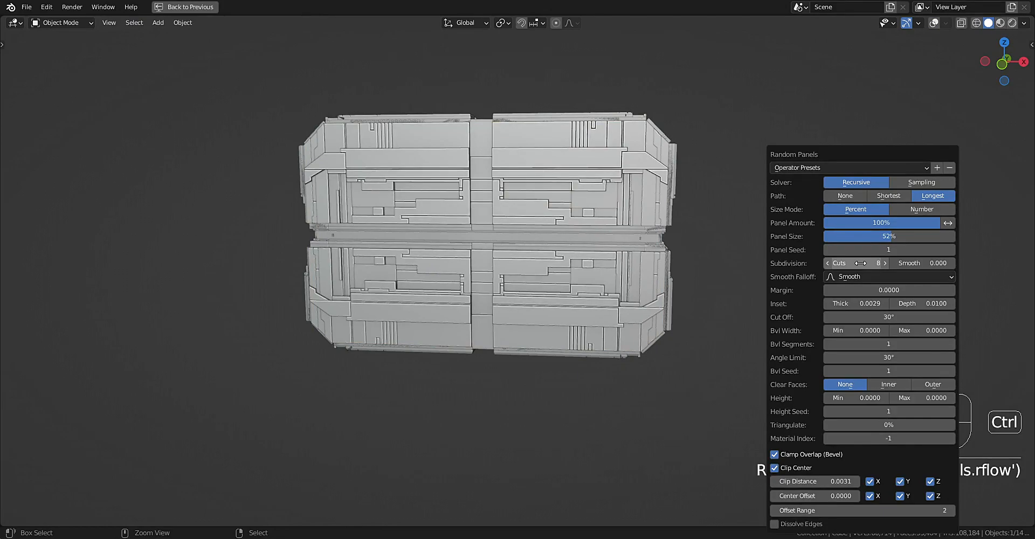
Select the panel object on the box's long side and run Quad Slice on its narrow lower band face in Edit Mode.
{"action": "middle_click_drag", "start_coordinate": [663, 178], "coordinate": [568, 191]}
{"action": "left_click", "coordinate": [583, 199]}
{"action": "key", "text": "Tab"}
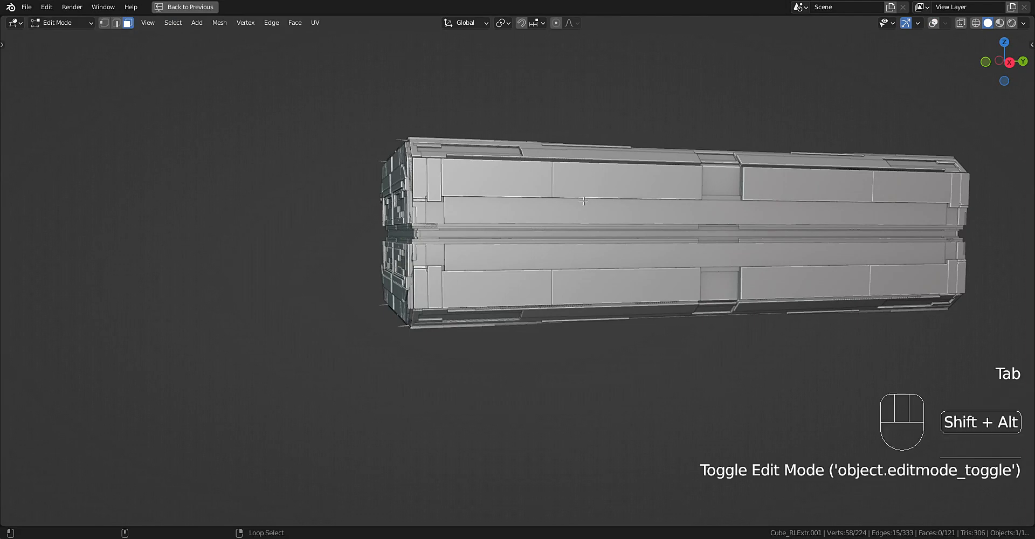
{"action": "key", "text": "shift+alt+z"}
{"action": "left_click", "coordinate": [583, 204]}
{"action": "key", "text": "shift+q"}
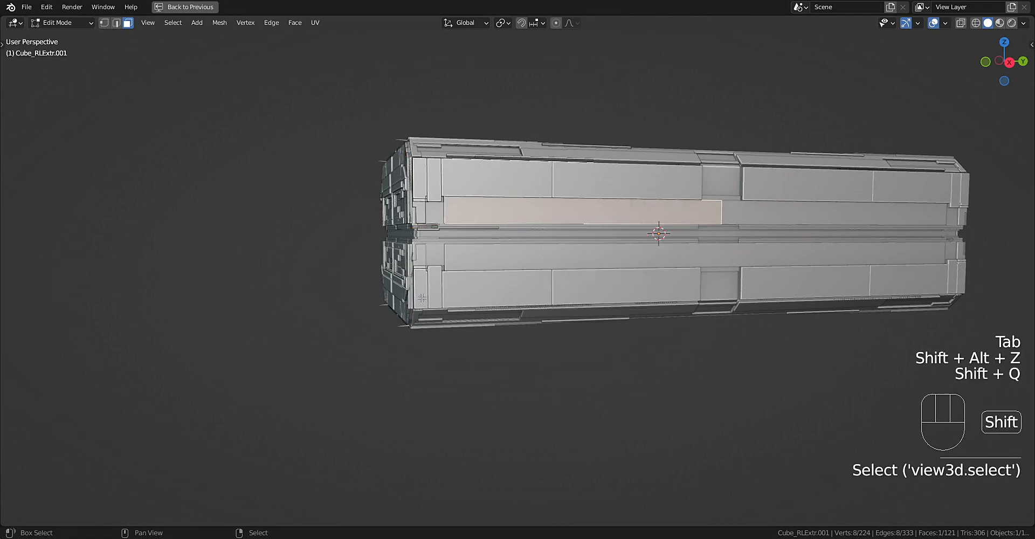
{"action": "key", "text": "shift+z"}
{"action": "key", "text": "shift+z"}
{"action": "key", "text": "shift+q"}
{"action": "left_click", "coordinate": [667, 268]}
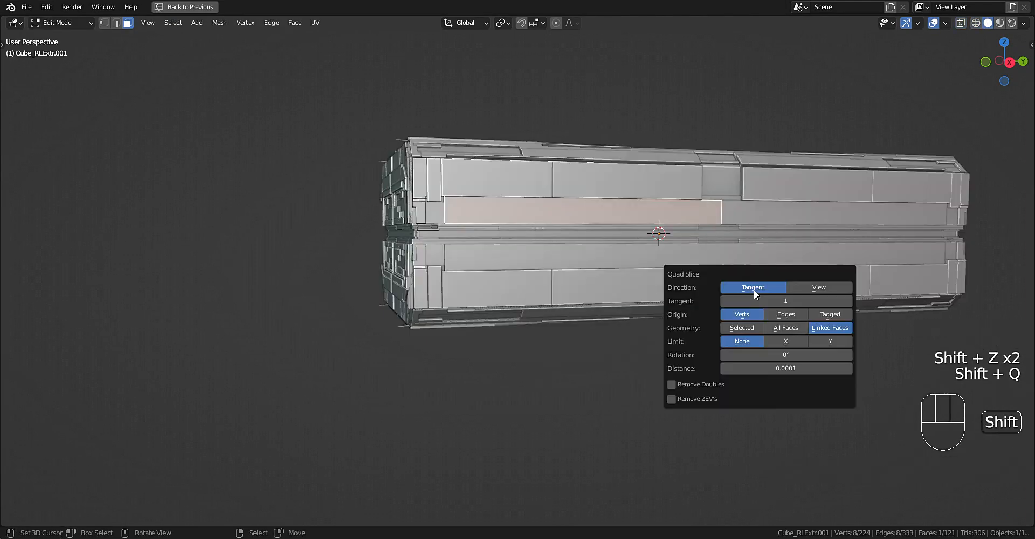
Select the linked flat faces of the sliced lower band on the long side.
{"action": "scroll", "coordinate": [643, 270], "scroll_direction": "up", "scroll_amount": 3}
{"action": "key", "text": "3"}
{"action": "left_click", "coordinate": [585, 184]}
{"action": "key", "text": "shift+q"}
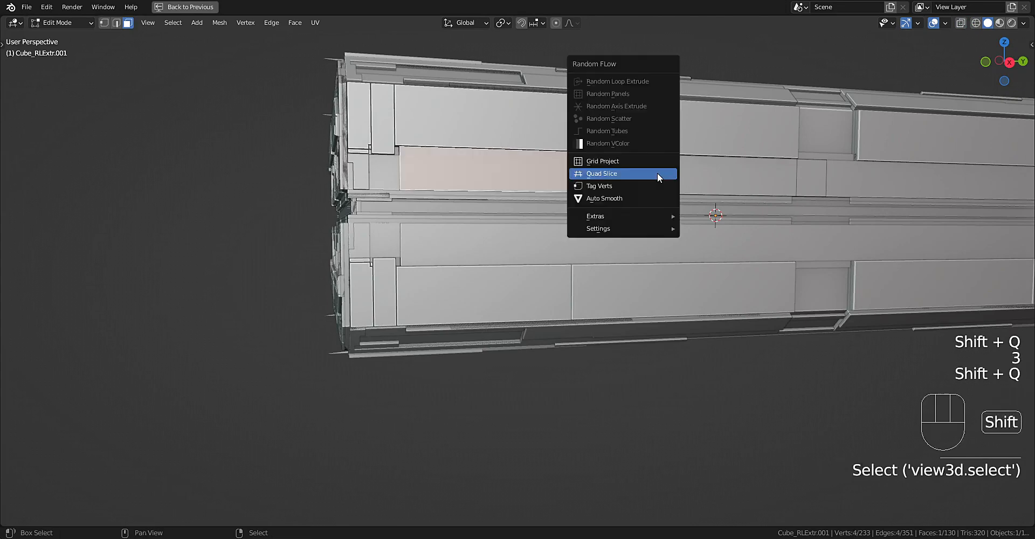
{"action": "left_click", "coordinate": [625, 173]}
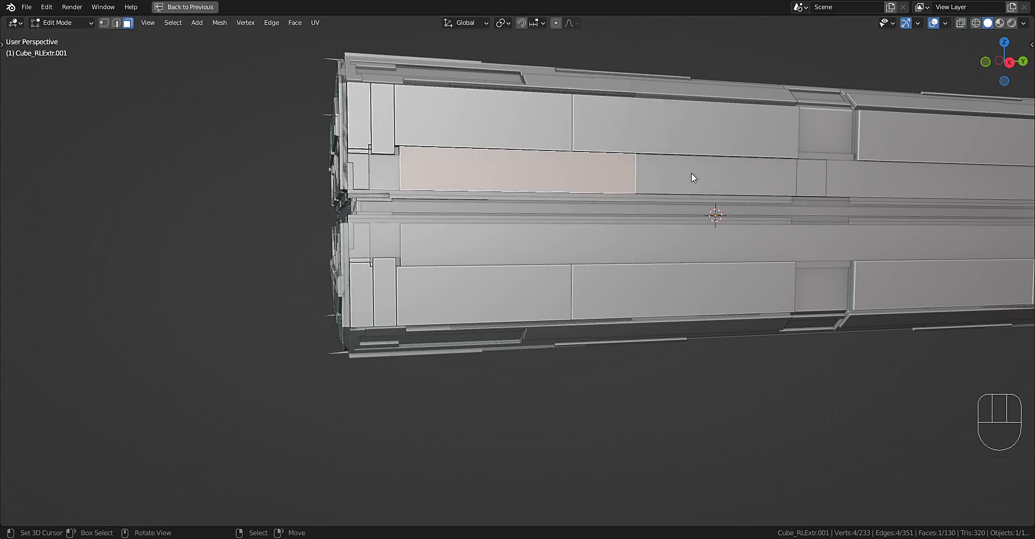
{"action": "key", "text": "q"}
Run Random Panels on the long side's lower band in Object Mode with 8 subdivision cuts, raising the panel seed.
{"action": "key", "text": "Tab"}
{"action": "key", "text": "shift+alt+z"}
{"action": "key", "text": "shift+q"}
{"action": "left_click", "coordinate": [732, 169]}
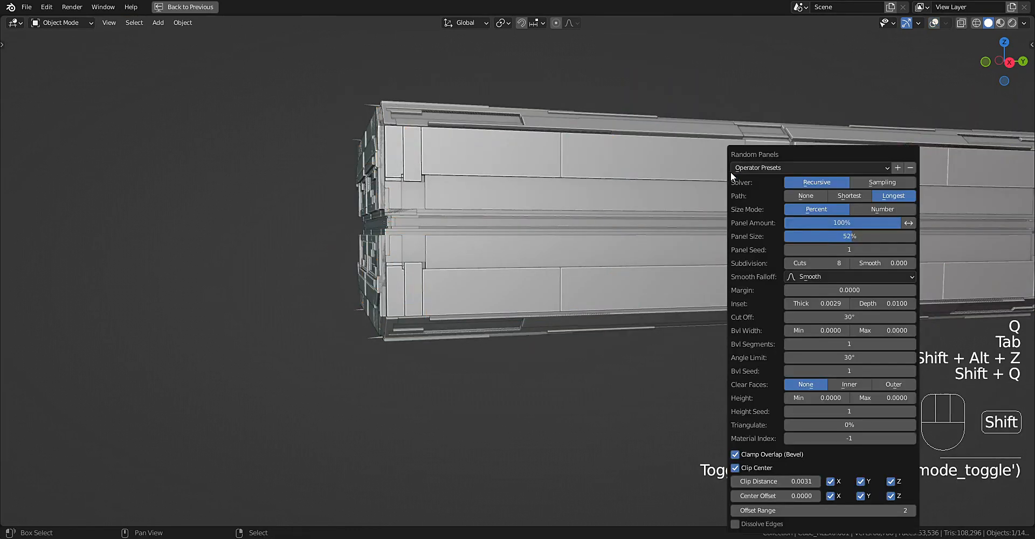
{"action": "scroll", "coordinate": [841, 248], "scroll_direction": "up", "scroll_amount": 5, "text": "ctrl"}
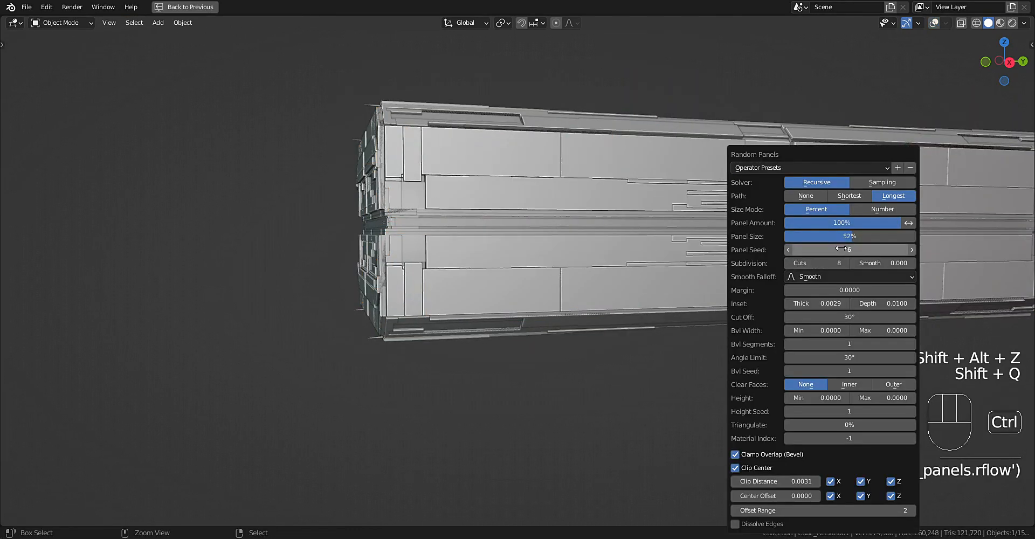
{"action": "scroll", "coordinate": [841, 248], "scroll_direction": "up", "scroll_amount": 2, "text": "ctrl"}
Select all of the box's related objects with Select Grouped and check the selection with overlays shown, leaving overlays hidden.
{"action": "middle_click_drag", "start_coordinate": [613, 230], "coordinate": [551, 234]}
{"action": "left_click", "coordinate": [603, 174]}
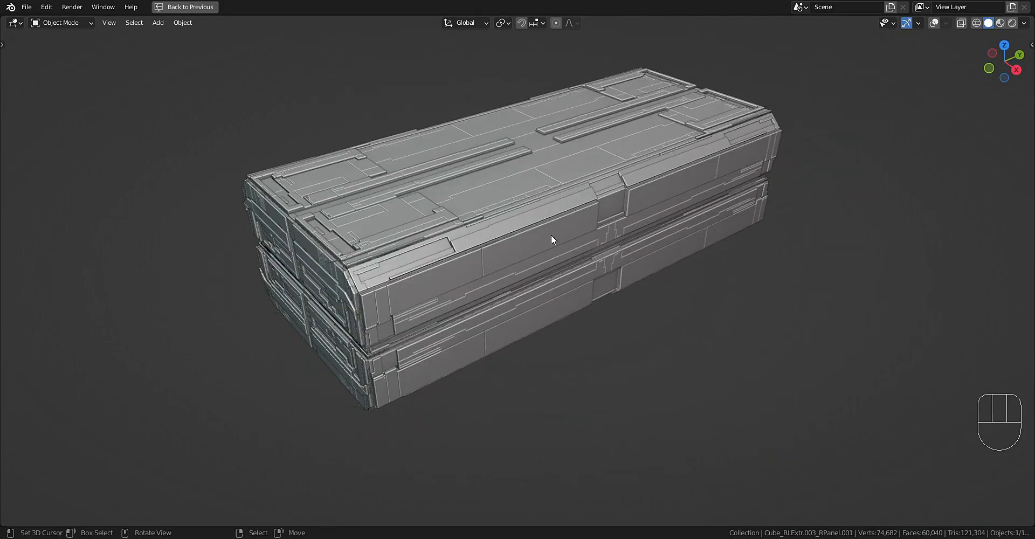
{"action": "left_click", "coordinate": [551, 235]}
{"action": "key", "text": "shift+g"}
{"action": "left_click", "coordinate": [551, 234]}
{"action": "key", "text": "shift+alt+z"}
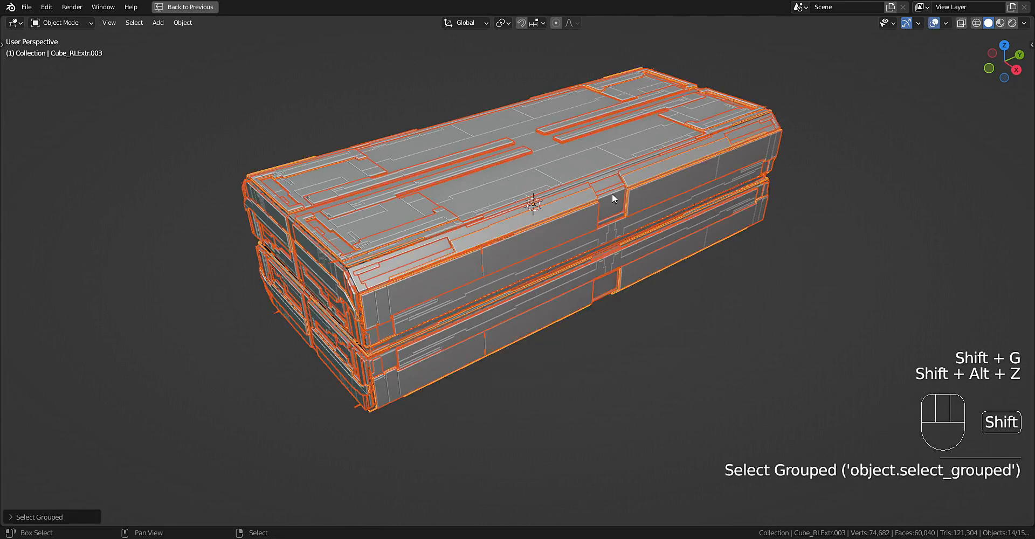
{"action": "key", "text": "ctrl+space"}
{"action": "middle_click_drag", "start_coordinate": [589, 234], "coordinate": [620, 196]}
{"action": "key", "text": "ctrl+space"}
{"action": "key", "text": "shift+alt+z"}
Open Random Flow's Clean Up options for the selected box objects.
{"action": "scroll", "coordinate": [620, 199], "scroll_direction": "up", "scroll_amount": 3}
{"action": "key", "text": "shift+q"}
{"action": "mouse_move", "coordinate": [598, 291]}
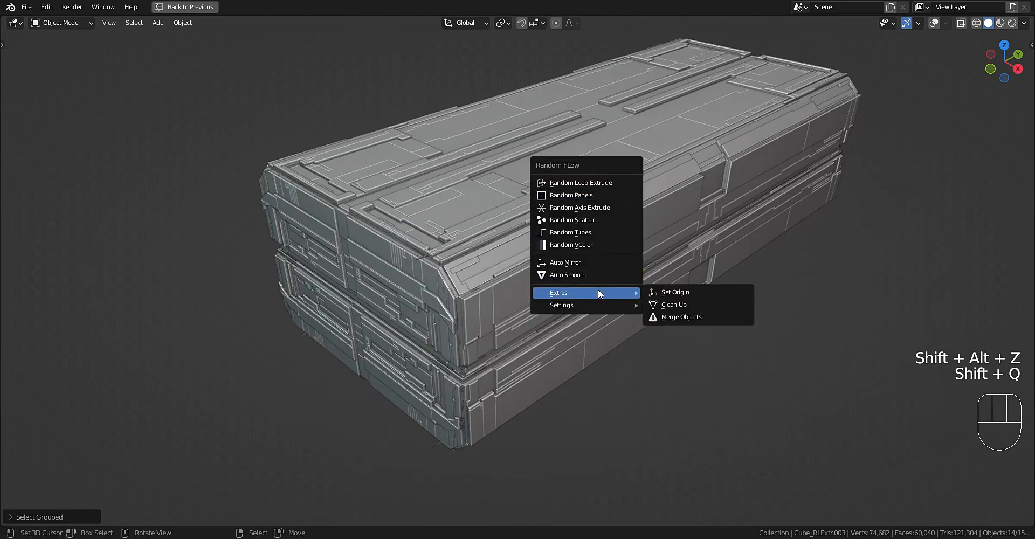
{"action": "left_click", "coordinate": [665, 308]}
{"action": "left_click_drag", "start_coordinate": [674, 302], "coordinate": [658, 204]}
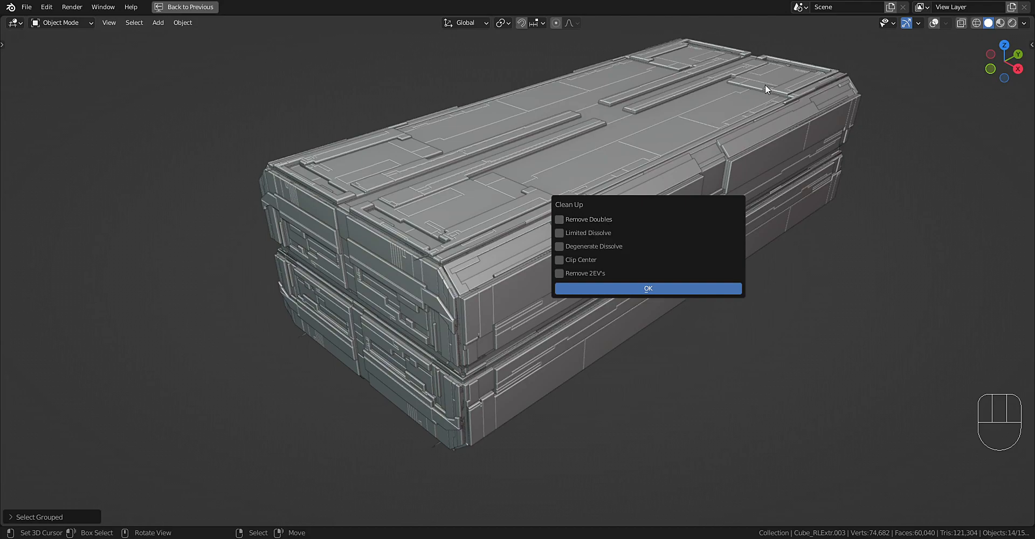
Examine the panel seams on the top panel object up close in Edit Mode, with everything deselected and vertex selection active.
{"action": "scroll", "coordinate": [755, 105], "scroll_direction": "up", "scroll_amount": 2}
{"action": "scroll", "coordinate": [667, 228], "scroll_direction": "up", "scroll_amount": 3}
{"action": "middle_click_drag", "start_coordinate": [750, 115], "coordinate": [565, 194]}
{"action": "scroll", "coordinate": [593, 185], "scroll_direction": "up", "scroll_amount": 3}
{"action": "right_click", "coordinate": [578, 206]}
{"action": "key", "text": "Tab"}
{"action": "key", "text": "shift+alt+z"}
{"action": "scroll", "coordinate": [587, 205], "scroll_direction": "down", "scroll_amount": 4}
{"action": "scroll", "coordinate": [587, 215], "scroll_direction": "up", "scroll_amount": 4}
{"action": "key", "text": "alt+a"}
{"action": "scroll", "coordinate": [596, 249], "scroll_direction": "up", "scroll_amount": 6}
{"action": "key", "text": "1"}
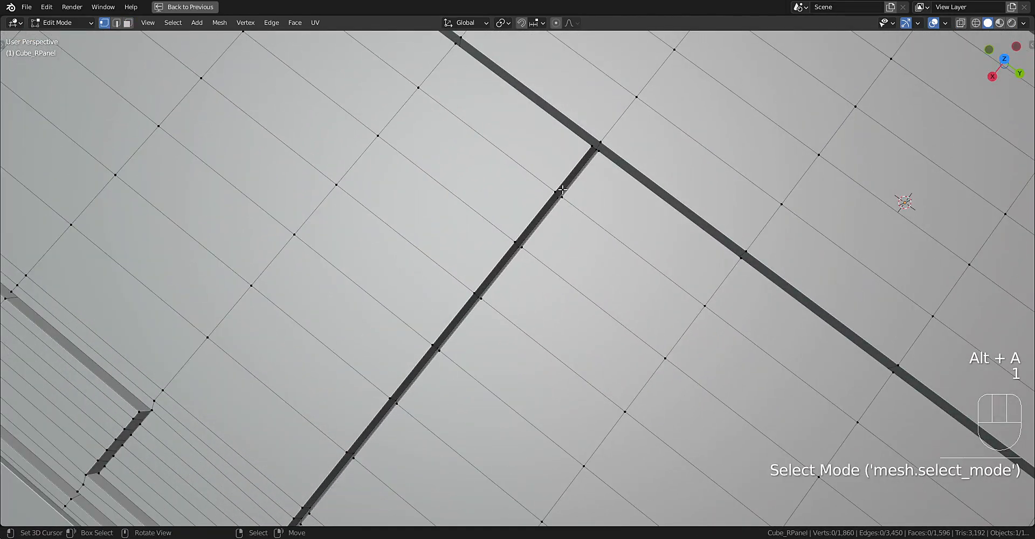
Try pushing a seam vertex on the top panel object outward with Shrink/Fatten.
{"action": "right_click", "coordinate": [558, 192]}
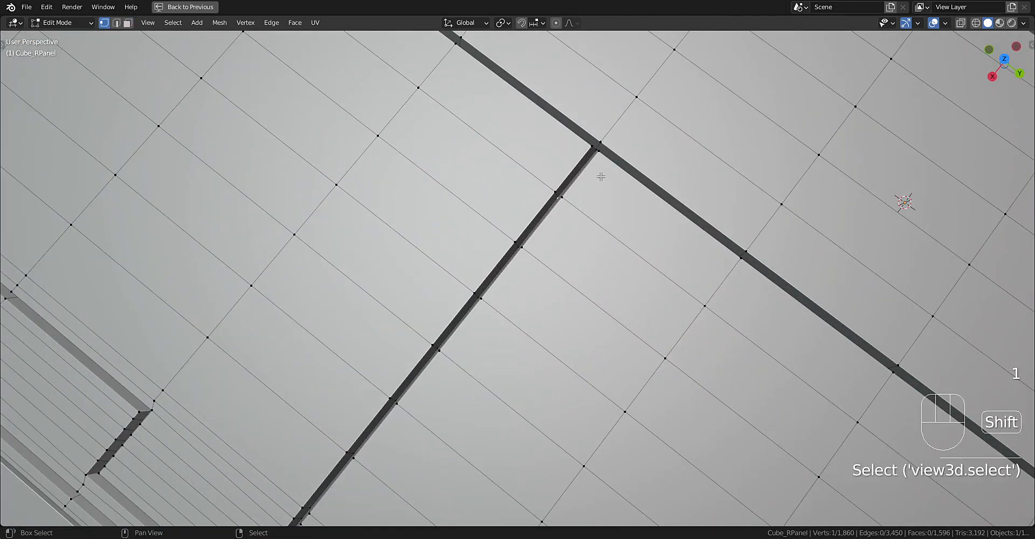
{"action": "key", "text": "shift+z"}
{"action": "key", "text": "shift+z"}
{"action": "middle_click_drag", "start_coordinate": [601, 173], "coordinate": [562, 245]}
{"action": "scroll", "coordinate": [583, 195], "scroll_direction": "up", "scroll_amount": 3}
{"action": "key", "text": "alt+s"}
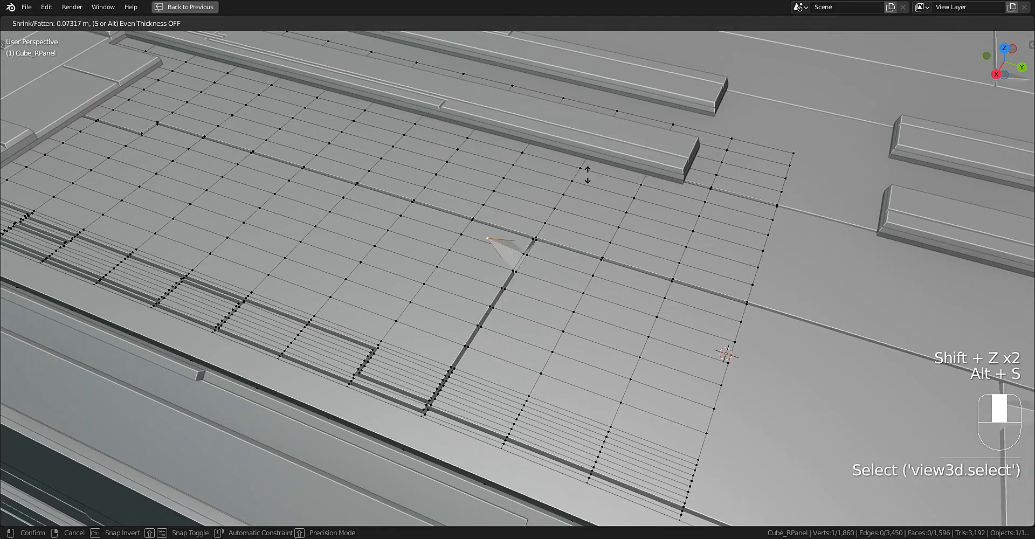
{"action": "right_click", "coordinate": [586, 174]}
{"action": "scroll", "coordinate": [524, 268], "scroll_direction": "down", "scroll_amount": 2}
{"action": "middle_click_drag", "start_coordinate": [524, 268], "coordinate": [536, 268]}
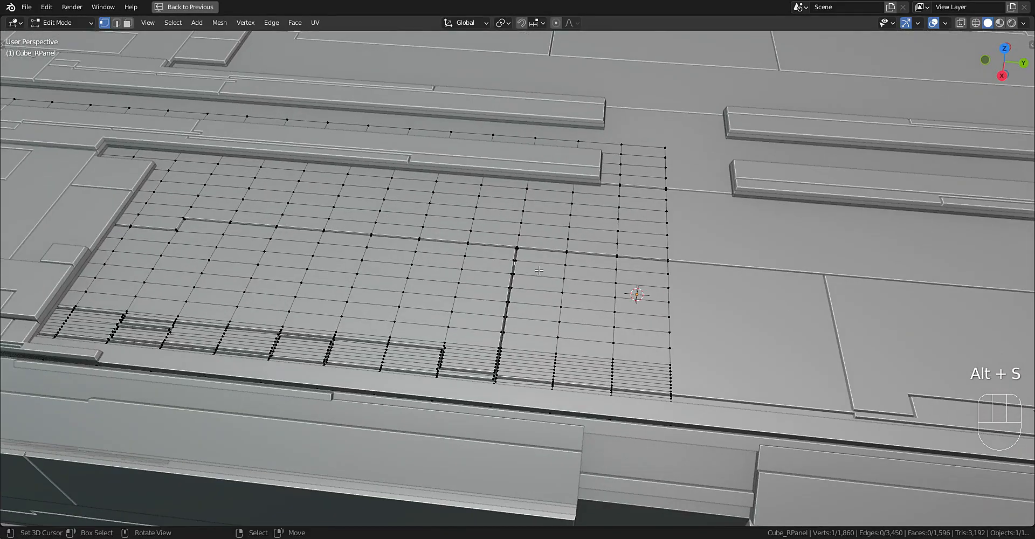
Select the linked faces of the separate top panel pieces in face selection mode.
{"action": "key", "text": "3"}
{"action": "right_click", "coordinate": [539, 268]}
{"action": "key", "text": "l"}
{"action": "key", "text": "l"}
{"action": "key", "text": "l"}
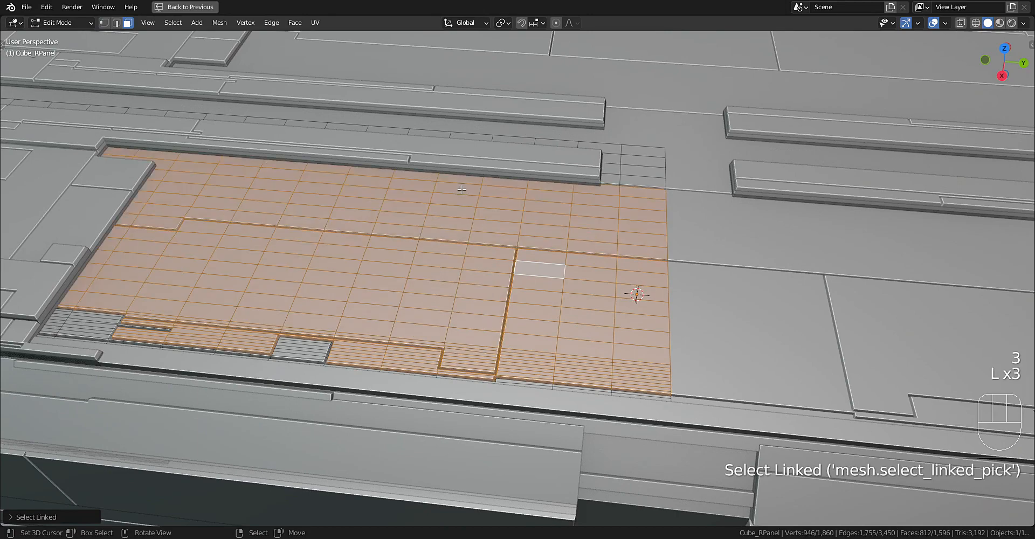
Return to Object Mode, select all of the box's related objects with Select Grouped, and hide the overlays.
{"action": "scroll", "coordinate": [437, 277], "scroll_direction": "down", "scroll_amount": 6}
{"action": "key", "text": "Tab"}
{"action": "middle_click_drag", "start_coordinate": [561, 216], "coordinate": [612, 211]}
{"action": "key", "text": "alt+a"}
{"action": "right_click", "coordinate": [589, 215]}
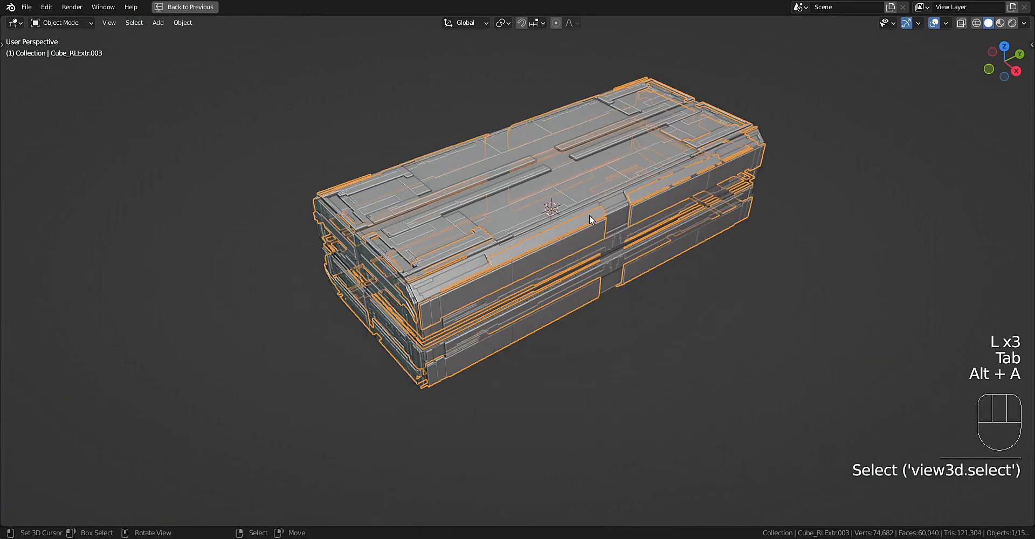
{"action": "key", "text": "shift+g"}
{"action": "left_click", "coordinate": [590, 214]}
{"action": "key", "text": "shift+alt+z"}
Try Limited Dissolve with a 5° max angle in Random Flow's Clean Up options for the selected objects.
{"action": "key", "text": "shift+q"}
{"action": "mouse_move", "coordinate": [614, 175]}
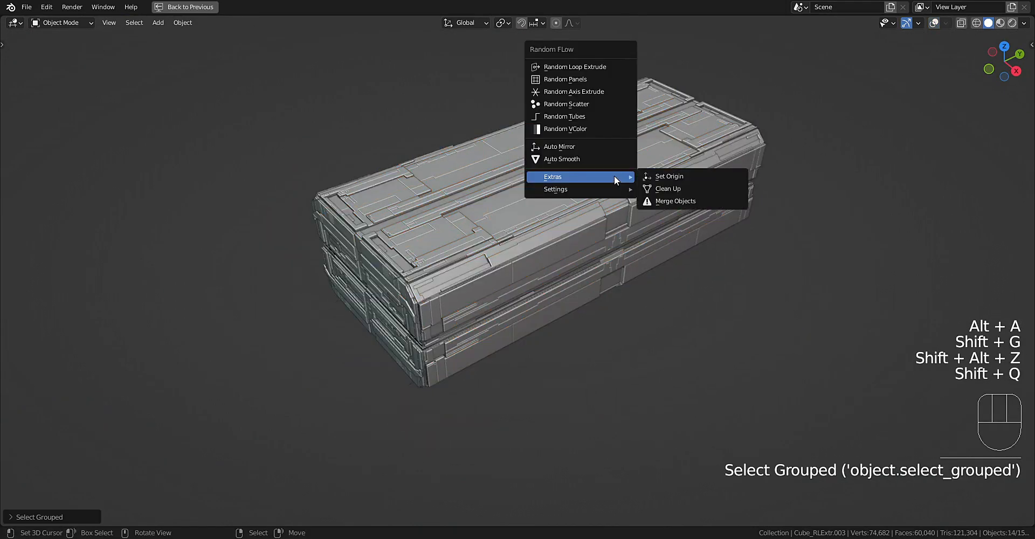
{"action": "left_click", "coordinate": [648, 193]}
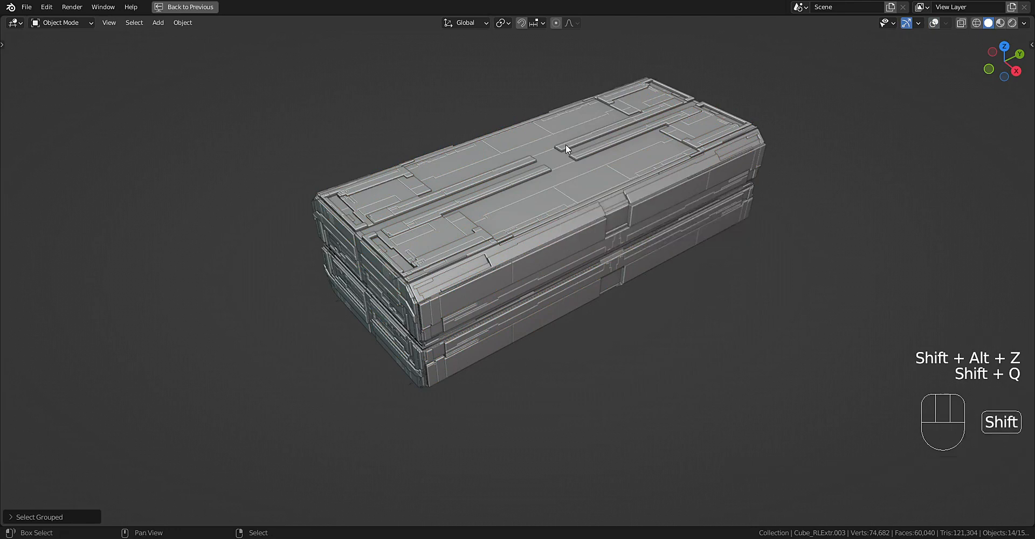
{"action": "key", "text": "shift+Tab"}
{"action": "key", "text": "shift+Tab"}
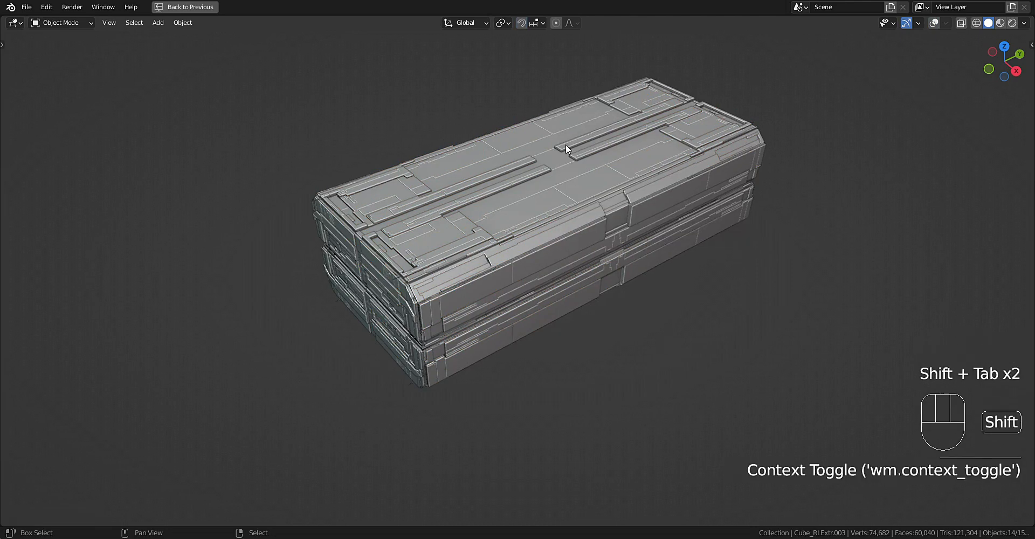
{"action": "key", "text": "shift+q"}
{"action": "mouse_move", "coordinate": [565, 144]}
{"action": "left_click", "coordinate": [596, 156]}
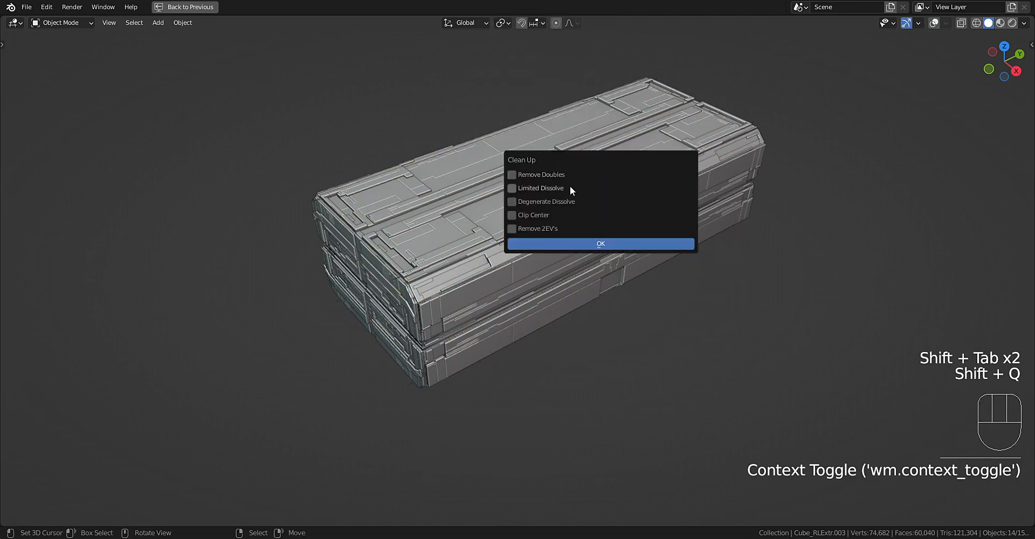
{"action": "left_click", "coordinate": [550, 193]}
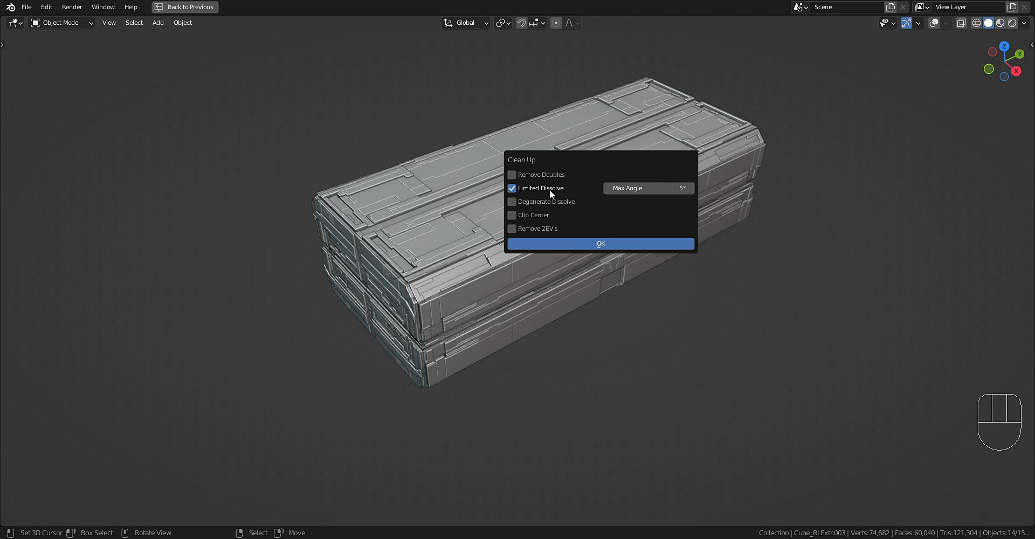
{"action": "left_click", "coordinate": [910, 476]}
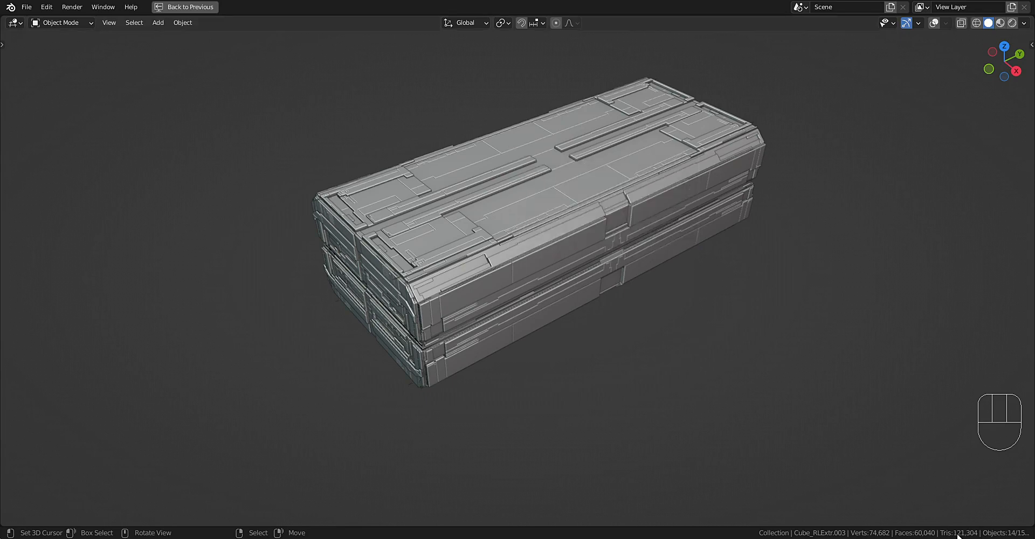
Examine the box's mesh density in wireframe with overlays shown, then restore solid shading without overlays.
{"action": "scroll", "coordinate": [623, 242], "scroll_direction": "up", "scroll_amount": 3}
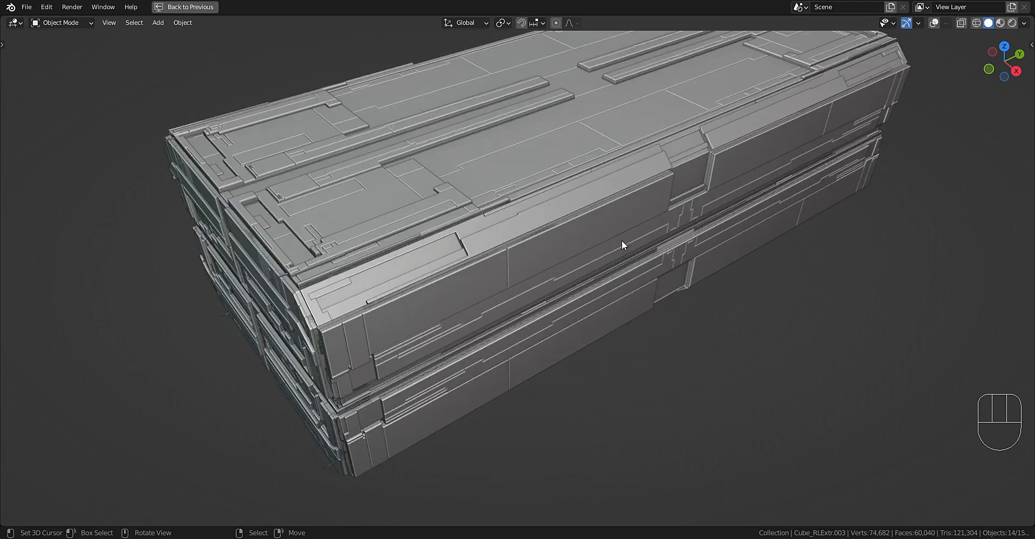
{"action": "key", "text": "shift+alt+z"}
{"action": "middle_click_drag", "start_coordinate": [633, 186], "coordinate": [622, 259], "text": "shift"}
{"action": "key", "text": "shift+z"}
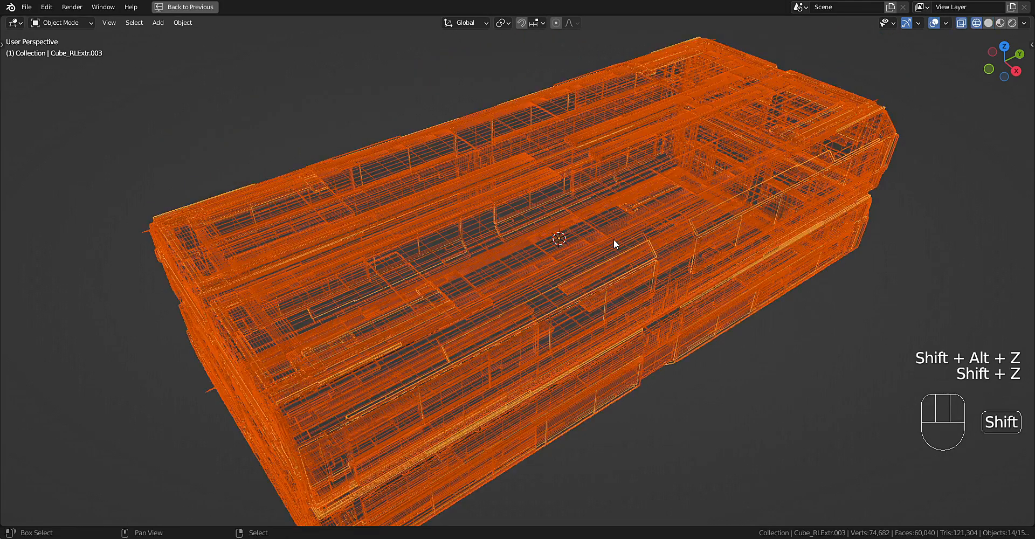
{"action": "key", "text": "shift+z"}
{"action": "key", "text": "z"}
{"action": "left_click", "coordinate": [621, 237]}
{"action": "key", "text": "shift+alt+z"}
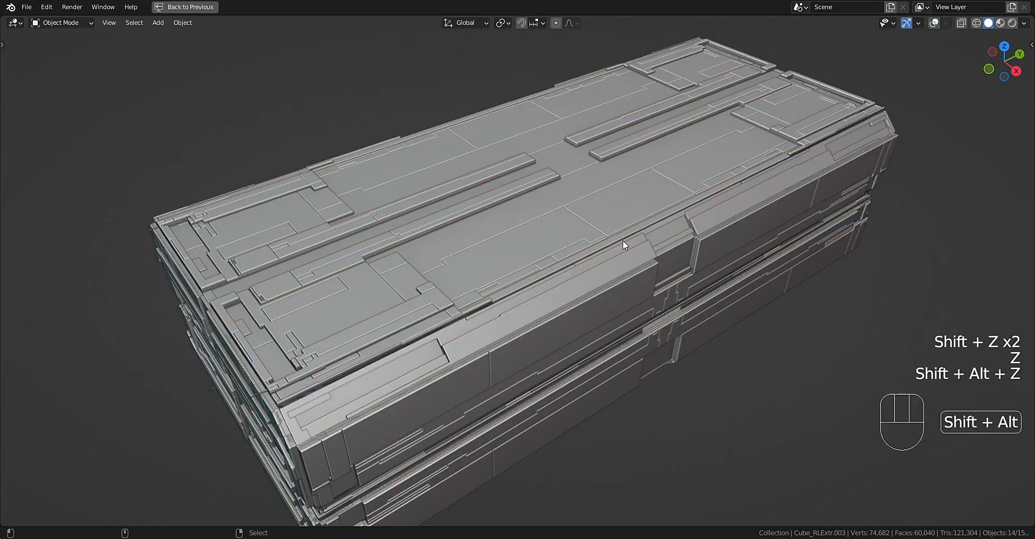
Try Clean Up with Limited Dissolve at 5° and Degenerate Dissolve at a 0.0001 merge distance.
{"action": "key", "text": "shift+q"}
{"action": "mouse_move", "coordinate": [620, 239]}
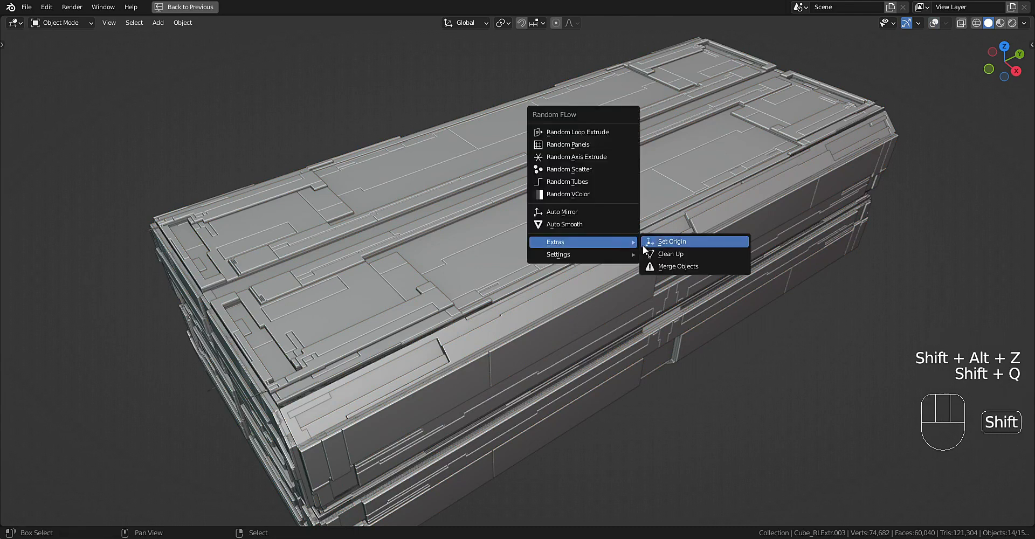
{"action": "left_click", "coordinate": [655, 238]}
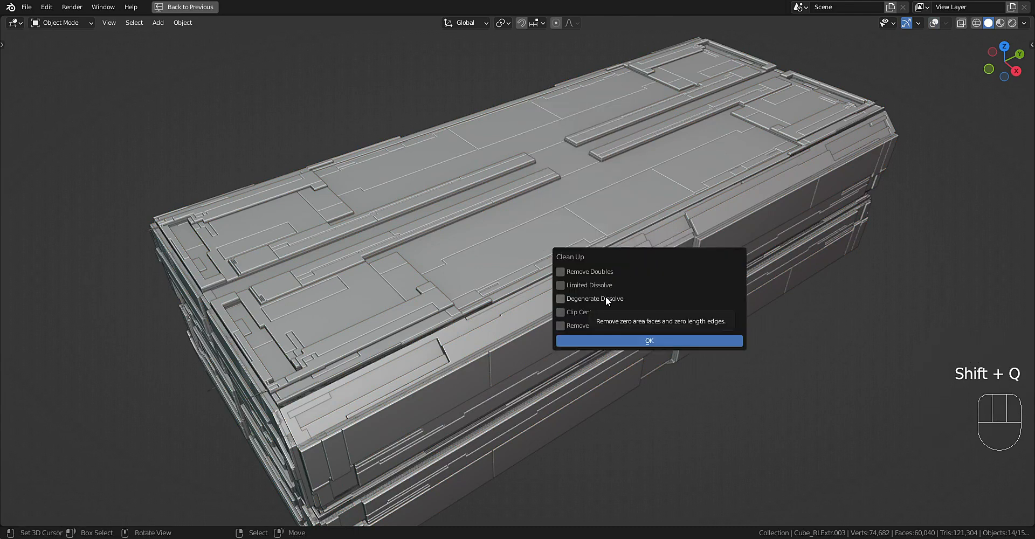
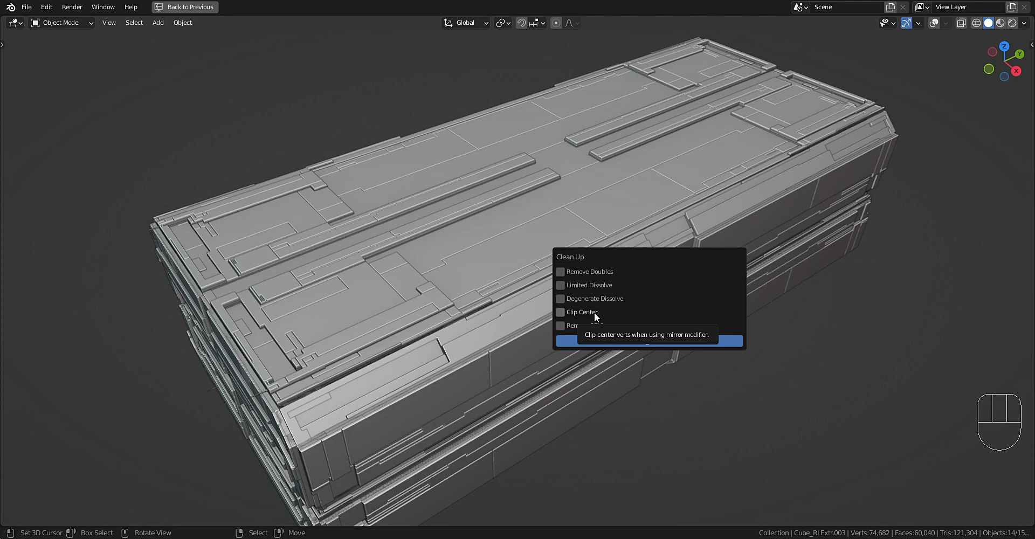
{"action": "left_click", "coordinate": [594, 287]}
{"action": "left_click", "coordinate": [593, 299]}
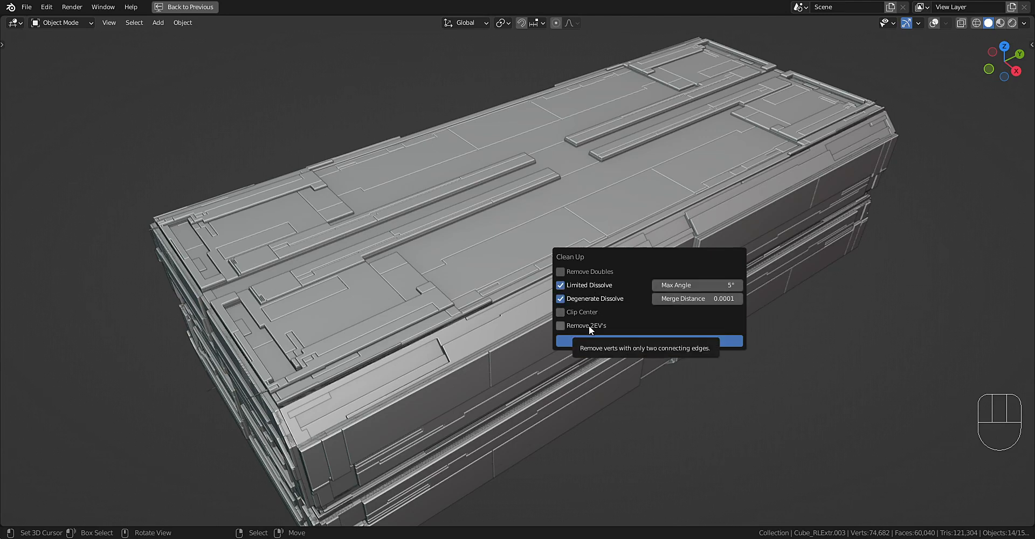
{"action": "key", "text": "Escape"}
{"action": "scroll", "coordinate": [647, 200], "scroll_direction": "down", "scroll_amount": 5}
{"action": "middle_click_drag", "start_coordinate": [754, 228], "coordinate": [700, 227], "text": "shift"}
{"action": "scroll", "coordinate": [640, 221], "scroll_direction": "up", "scroll_amount": 9}
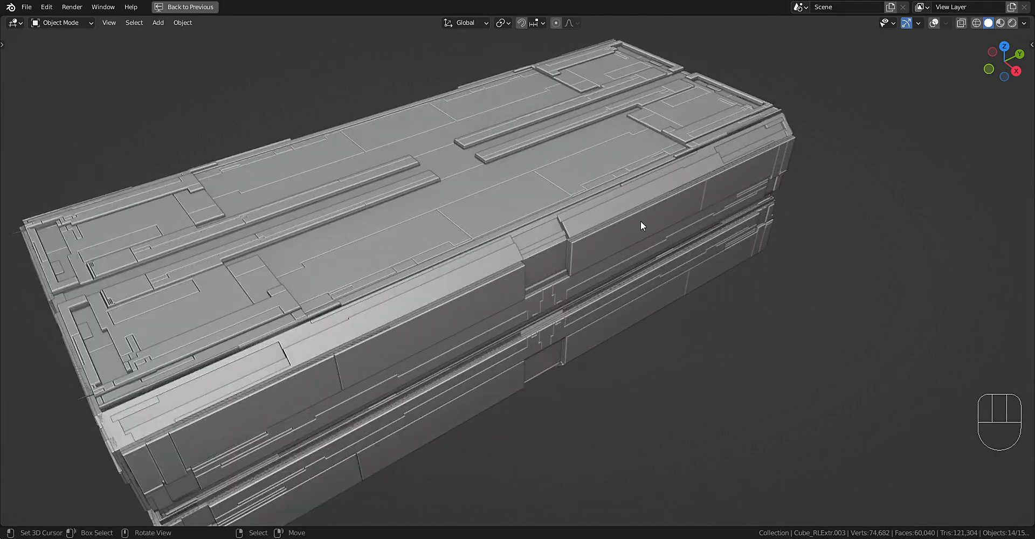
{"action": "scroll", "coordinate": [633, 216], "scroll_direction": "down", "scroll_amount": 4}
{"action": "middle_click_drag", "start_coordinate": [706, 282], "coordinate": [499, 292], "text": "shift"}
{"action": "key", "text": "shift+a"}
{"action": "mouse_move", "coordinate": [518, 264]}
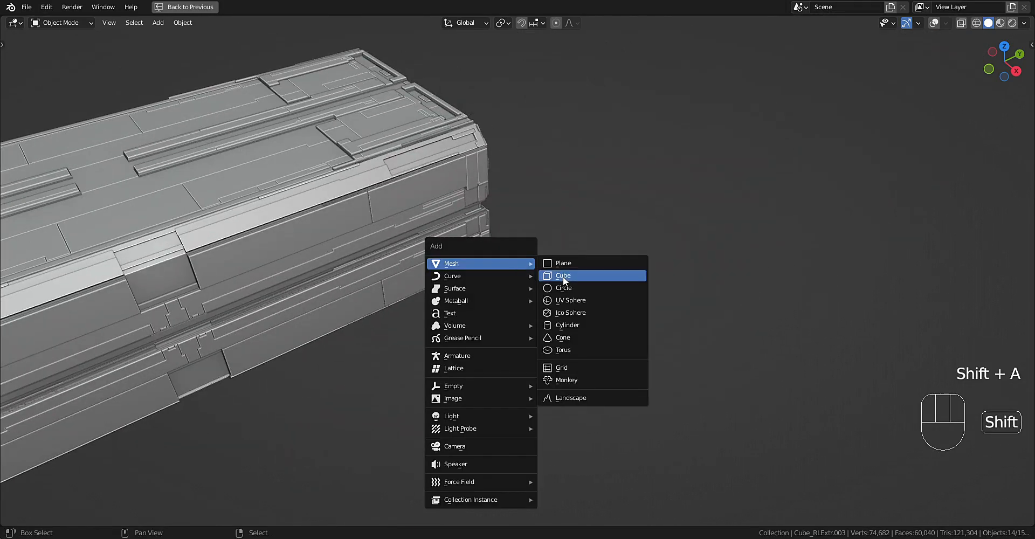
{"action": "left_click", "coordinate": [562, 276]}
{"action": "scroll", "coordinate": [452, 266], "scroll_direction": "down", "scroll_amount": 3}
{"action": "key", "text": "x"}
{"action": "left_click", "coordinate": [555, 241]}
Add a plane, move it beside the box, and enter Edit Mode on it.
{"action": "key", "text": "shift+a"}
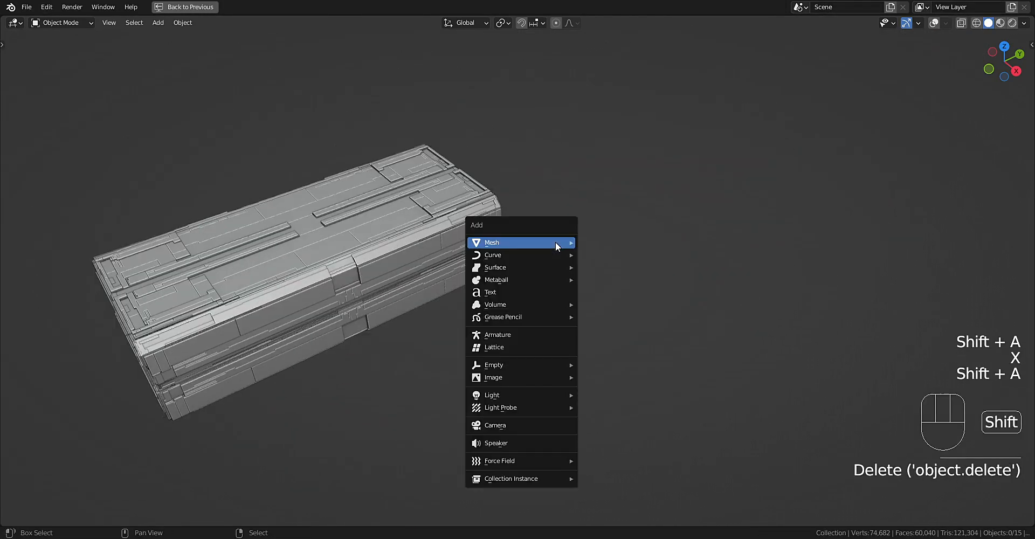
{"action": "mouse_move", "coordinate": [555, 242]}
{"action": "left_click", "coordinate": [620, 248]}
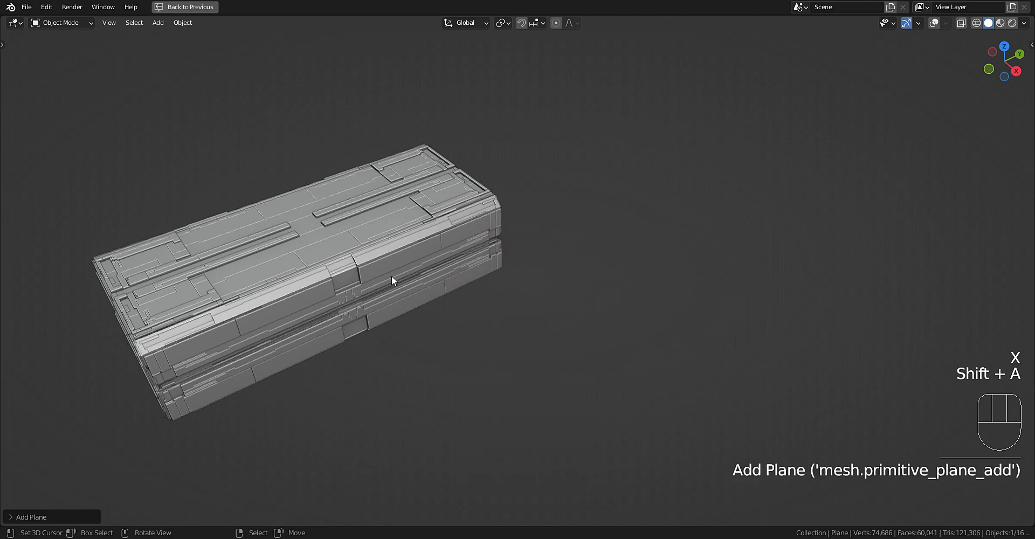
{"action": "key", "text": "g"}
{"action": "left_click", "coordinate": [733, 285]}
{"action": "scroll", "coordinate": [508, 189], "scroll_direction": "up", "scroll_amount": 2}
{"action": "key", "text": "Tab"}
{"action": "middle_click_drag", "start_coordinate": [733, 285], "coordinate": [561, 237], "text": "shift"}
Show the overlays and subdivide one outer edge of the plane to add a midpoint vertex.
{"action": "key", "text": "alt+shift+z"}
{"action": "key", "text": "2"}
{"action": "right_click", "coordinate": [403, 192]}
{"action": "key", "text": "w"}
{"action": "left_click", "coordinate": [431, 193]}
{"action": "scroll", "coordinate": [541, 259], "scroll_direction": "up", "scroll_amount": 3}
Examine the plane's added midpoint vertex and a corner vertex in vertex selection mode, leaving the midpoint vertex selected.
{"action": "key", "text": "1"}
{"action": "key", "text": "alt+a"}
{"action": "middle_click_drag", "start_coordinate": [561, 237], "coordinate": [518, 295], "text": "shift"}
{"action": "right_click", "coordinate": [533, 284]}
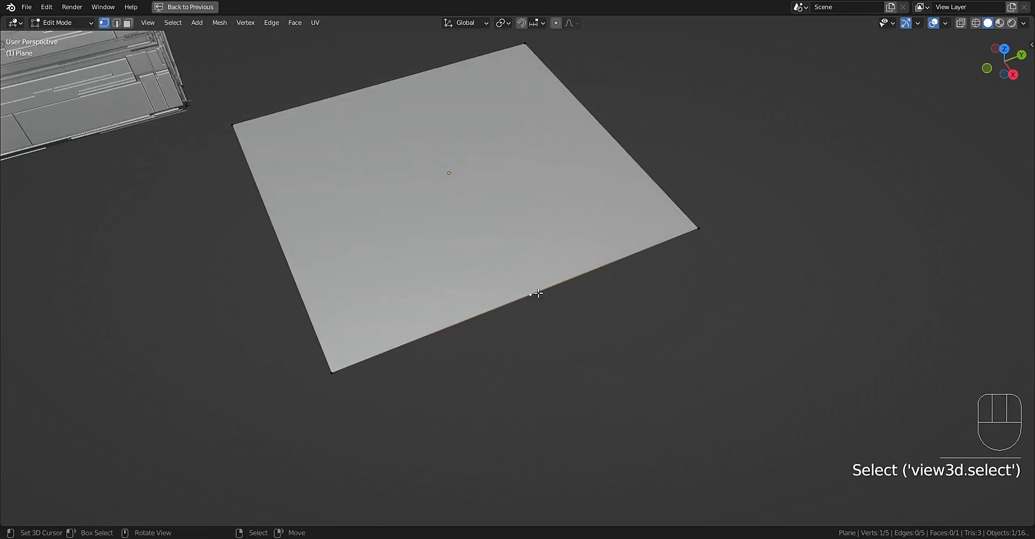
{"action": "right_click", "coordinate": [538, 293]}
{"action": "right_click", "coordinate": [534, 304]}
{"action": "middle_click_drag", "start_coordinate": [534, 304], "coordinate": [585, 315]}
{"action": "middle_click_drag", "start_coordinate": [528, 298], "coordinate": [653, 275]}
{"action": "key", "text": "alt+a"}
{"action": "right_click", "coordinate": [663, 187]}
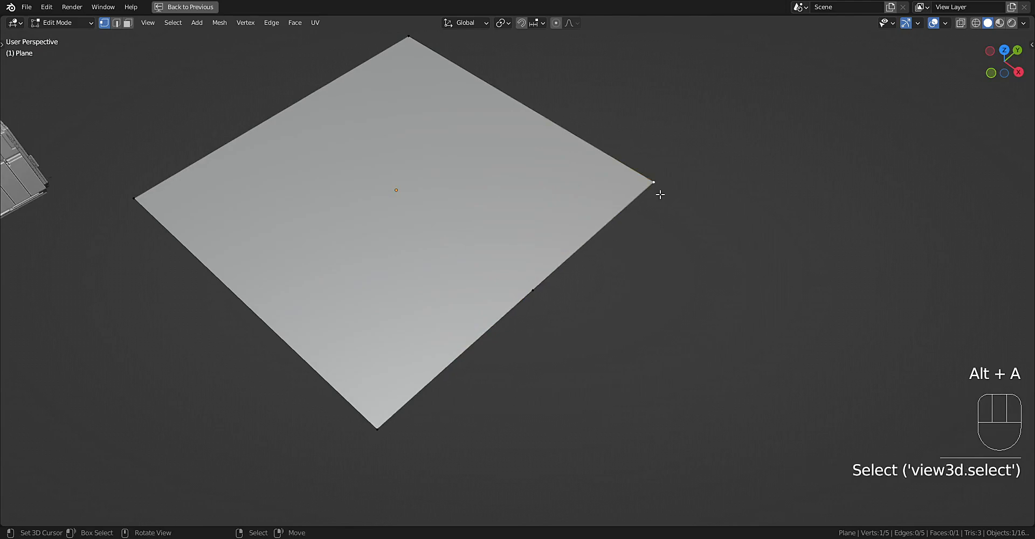
{"action": "right_click", "coordinate": [541, 301]}
Run Random Flow's Clean Up with Remove 2EV's on the plane in Edit Mode.
{"action": "key", "text": "Tab"}
{"action": "key", "text": "Tab"}
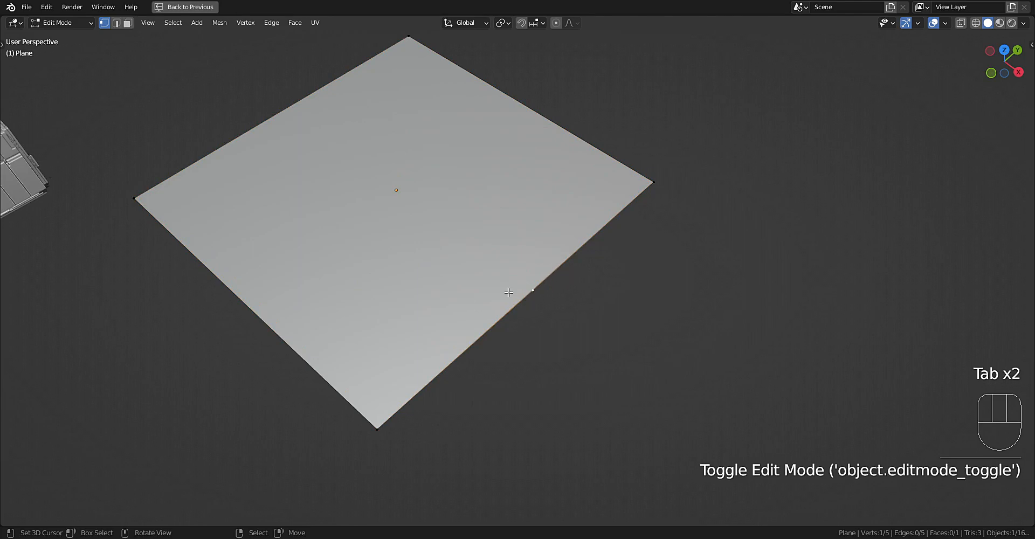
{"action": "key", "text": "Tab"}
{"action": "key", "text": "Tab"}
{"action": "key", "text": "shift+q"}
{"action": "mouse_move", "coordinate": [616, 219]}
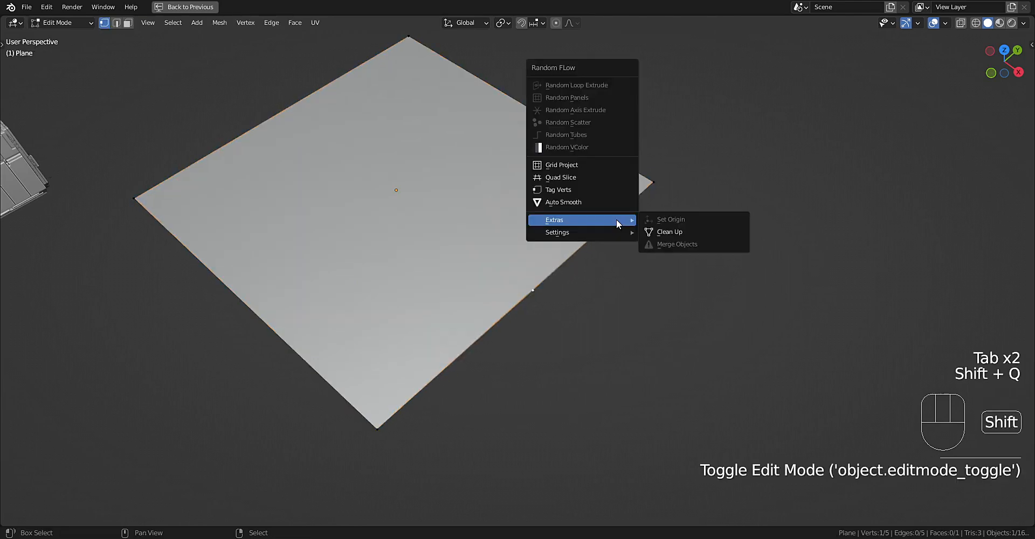
{"action": "left_click", "coordinate": [672, 231]}
{"action": "left_click", "coordinate": [636, 322]}
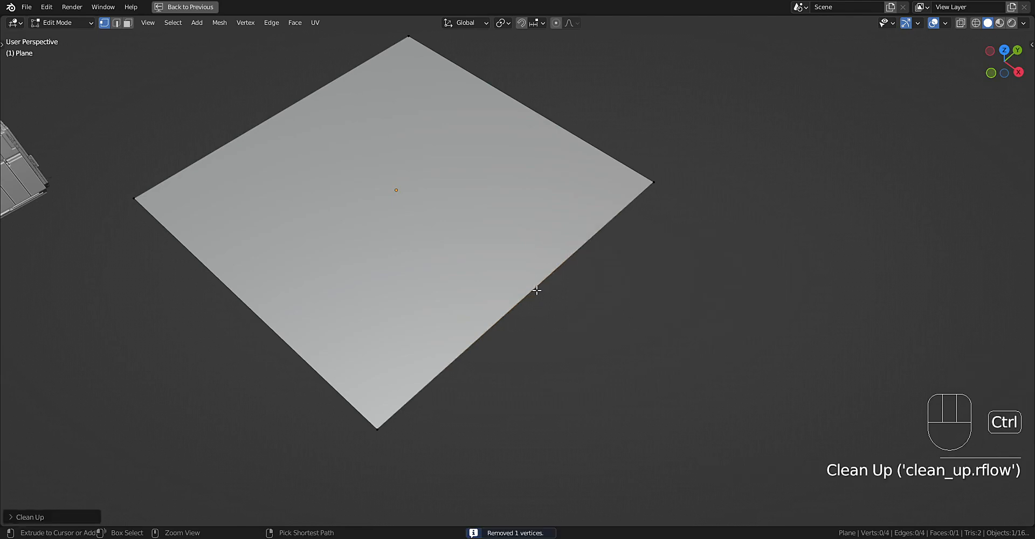
Undo the plane's cleanup and move the midpoint vertex outward to bend the edge into a corner.
{"action": "key", "text": "ctrl+z"}
{"action": "key", "text": "alt+s"}
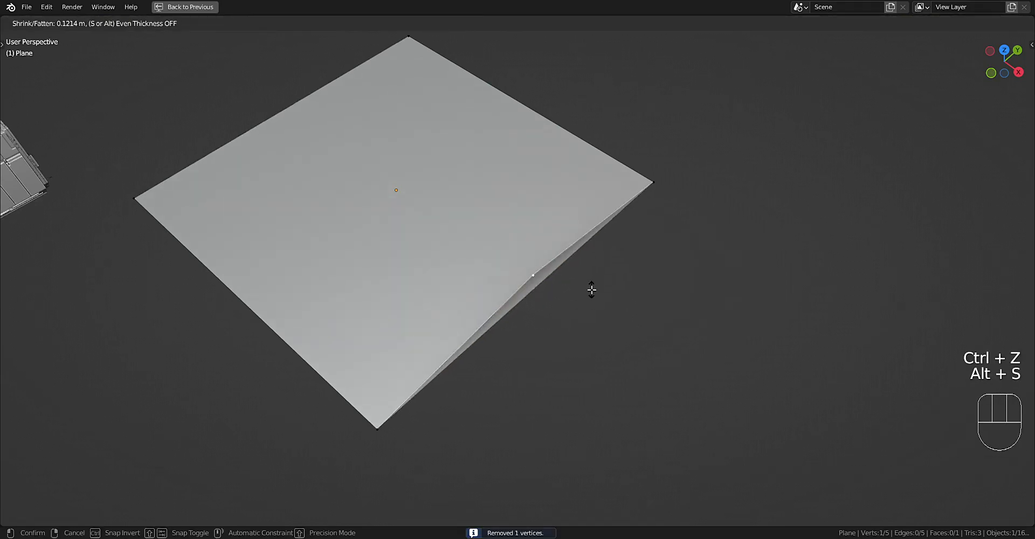
{"action": "right_click", "coordinate": [592, 290]}
{"action": "middle_click_drag", "start_coordinate": [591, 290], "coordinate": [596, 300]}
{"action": "key", "text": "g"}
{"action": "left_click", "coordinate": [651, 271]}
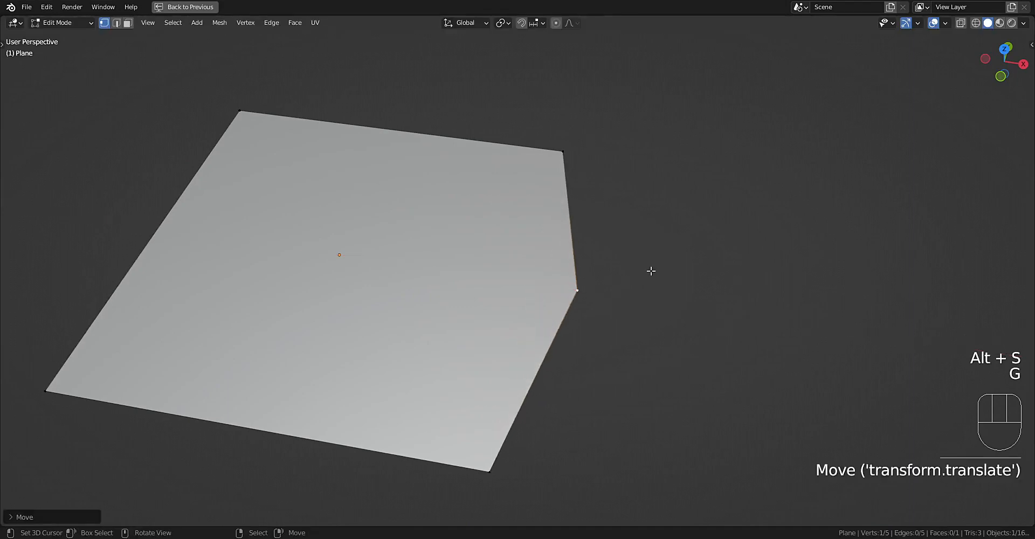
{"action": "middle_click_drag", "start_coordinate": [651, 271], "coordinate": [606, 279]}
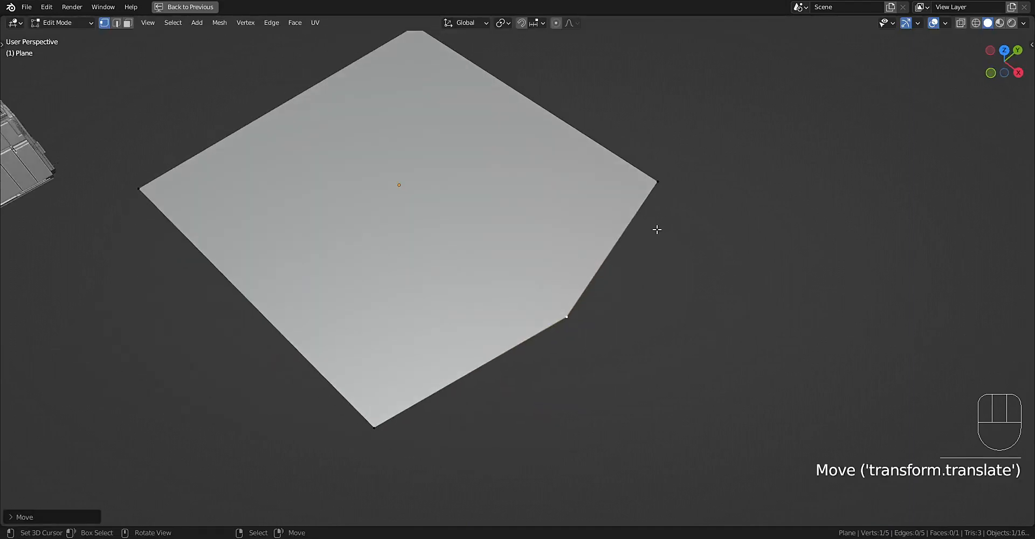
Run Clean Up with Remove 2EV's again on the plane with its moved vertex.
{"action": "key", "text": "shift+q"}
{"action": "mouse_move", "coordinate": [665, 224]}
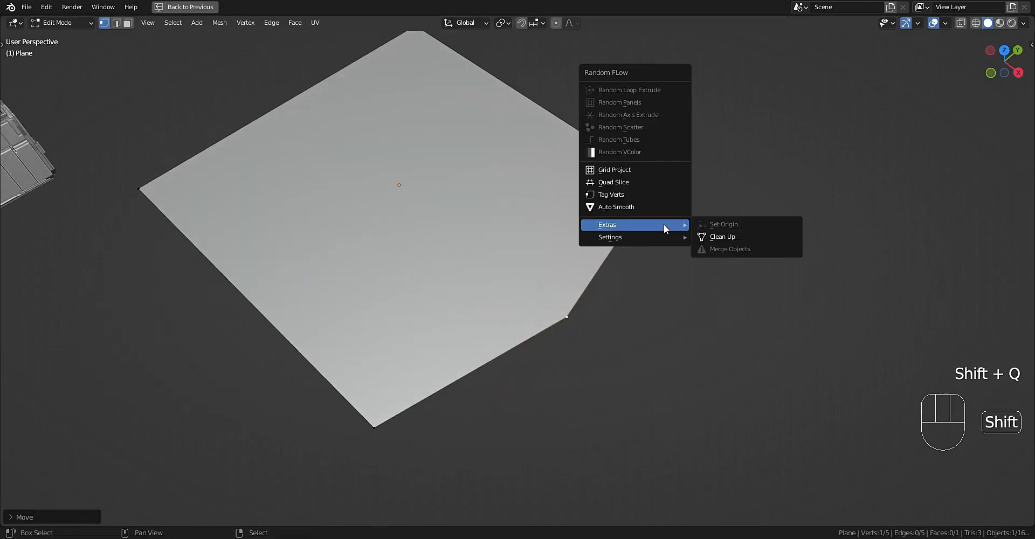
{"action": "left_click", "coordinate": [722, 235]}
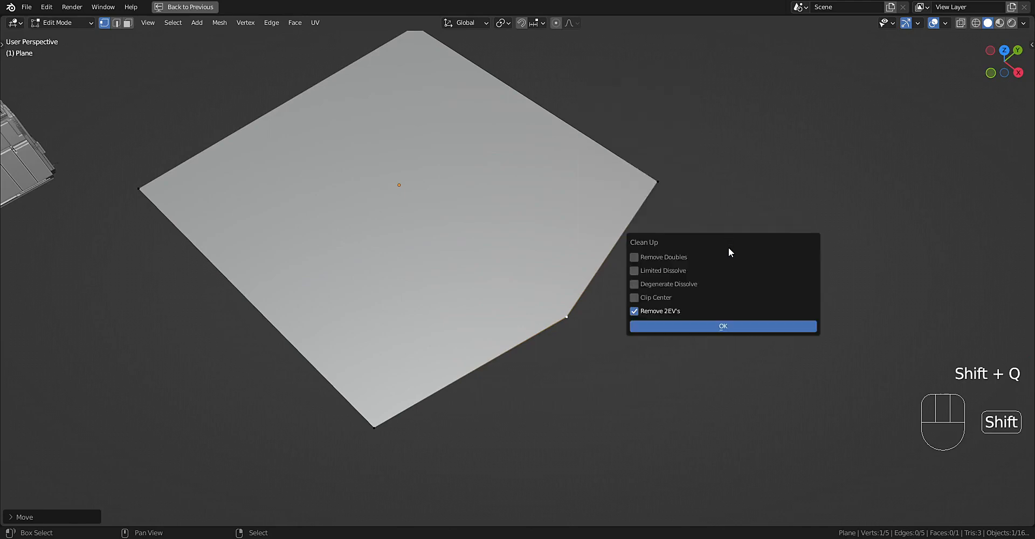
{"action": "left_click", "coordinate": [694, 326]}
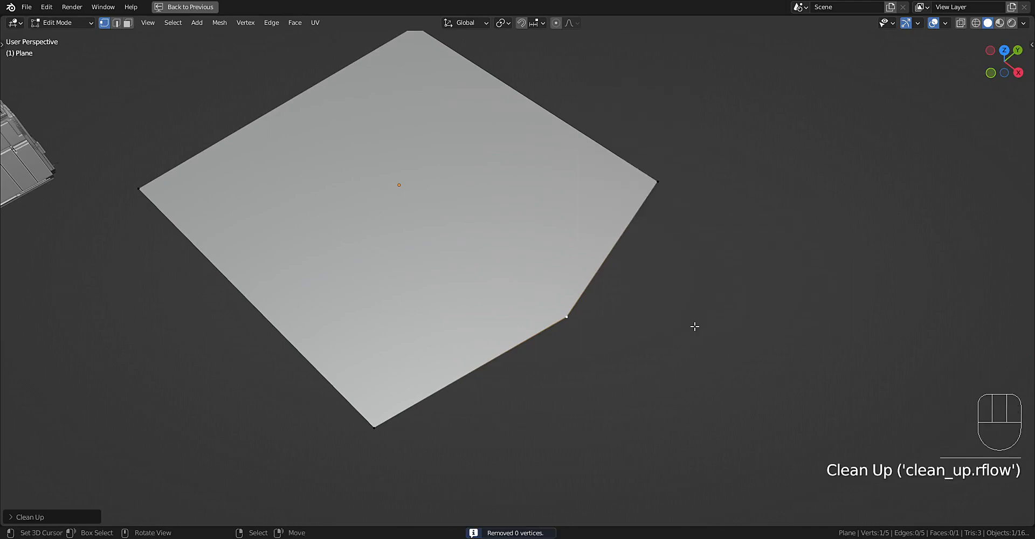
Leave Edit Mode and delete the test plane.
{"action": "scroll", "coordinate": [592, 318], "scroll_direction": "down", "scroll_amount": 2}
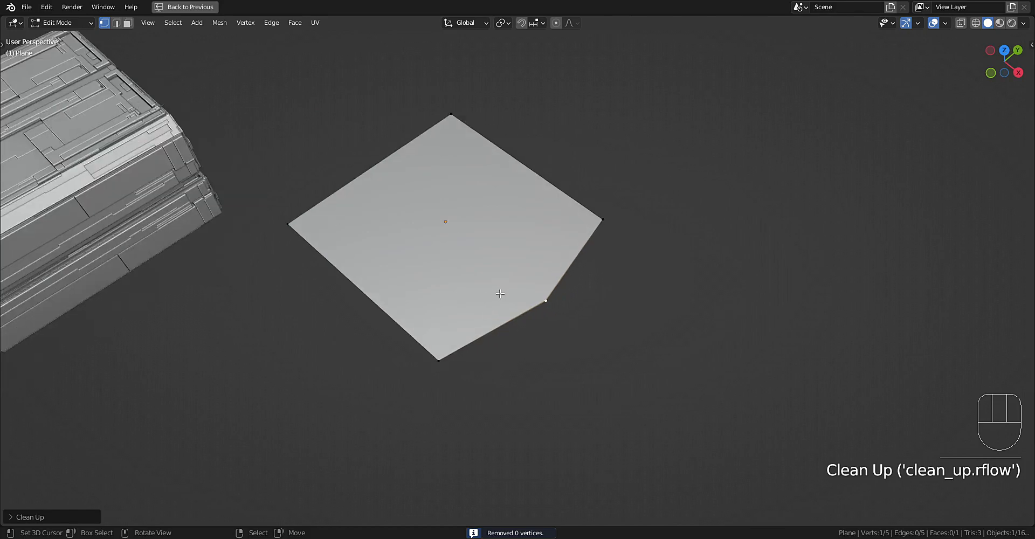
{"action": "middle_click_drag", "start_coordinate": [492, 291], "coordinate": [742, 307], "text": "shift"}
{"action": "key", "text": "Tab"}
{"action": "key", "text": "x"}
{"action": "left_click", "coordinate": [412, 301]}
Select a panel object on the box and extend the selection to all related objects with Select Grouped.
{"action": "middle_click_drag", "start_coordinate": [412, 301], "coordinate": [557, 236]}
{"action": "left_click", "coordinate": [558, 236], "text": "shift"}
{"action": "key", "text": "shift+g"}
{"action": "left_click", "coordinate": [558, 235]}
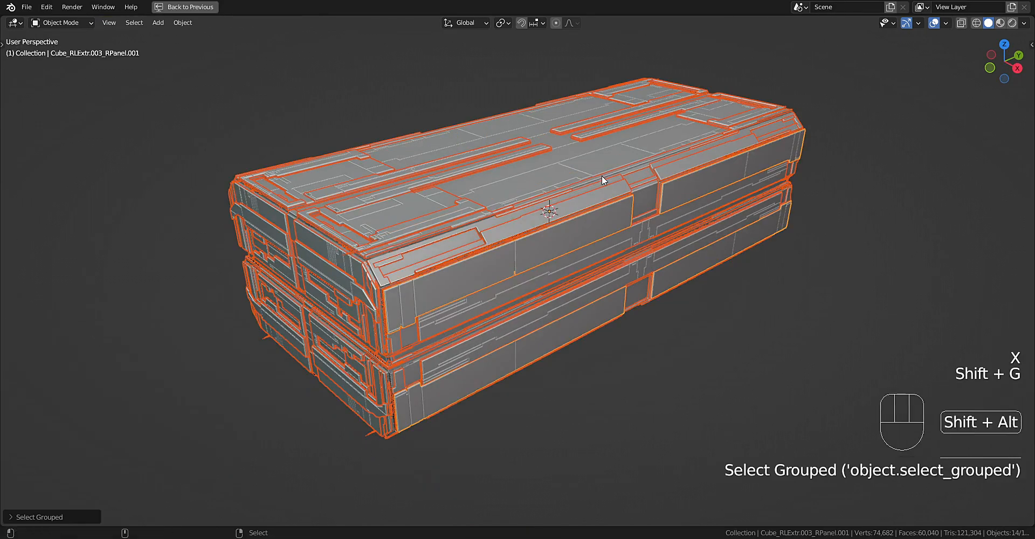
Hide the overlays and run Clean Up on the selected panel objects with Limited Dissolve, Degenerate Dissolve and Remove 2EV's enabled.
{"action": "key", "text": "shift+alt+z"}
{"action": "key", "text": "shift+q"}
{"action": "mouse_move", "coordinate": [605, 169]}
{"action": "left_click", "coordinate": [641, 181]}
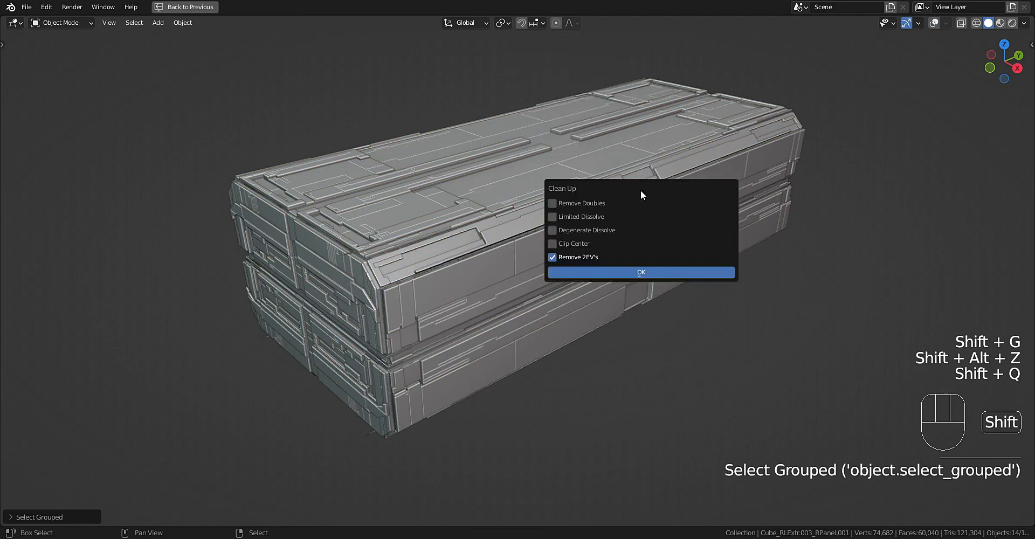
{"action": "left_click", "coordinate": [588, 219]}
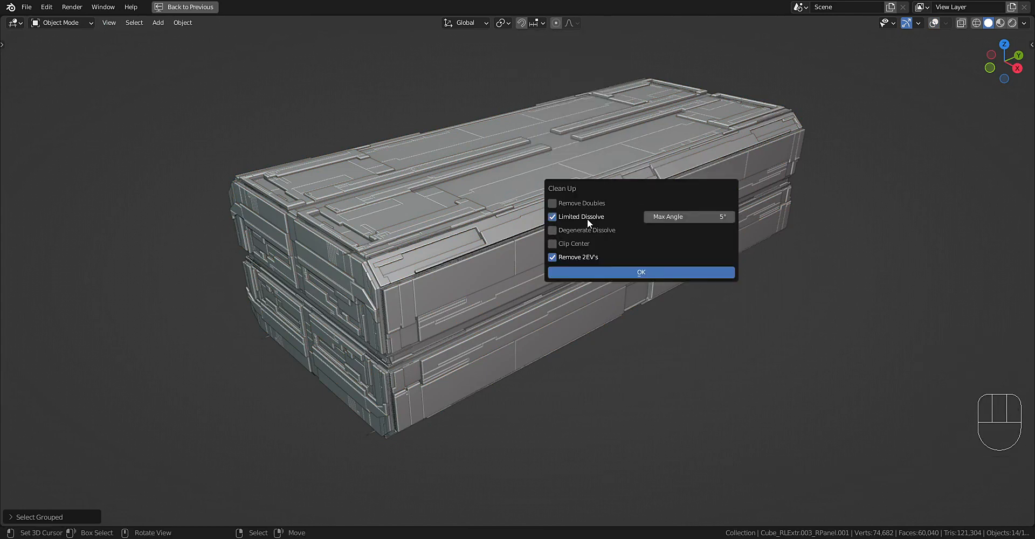
{"action": "left_click", "coordinate": [589, 233]}
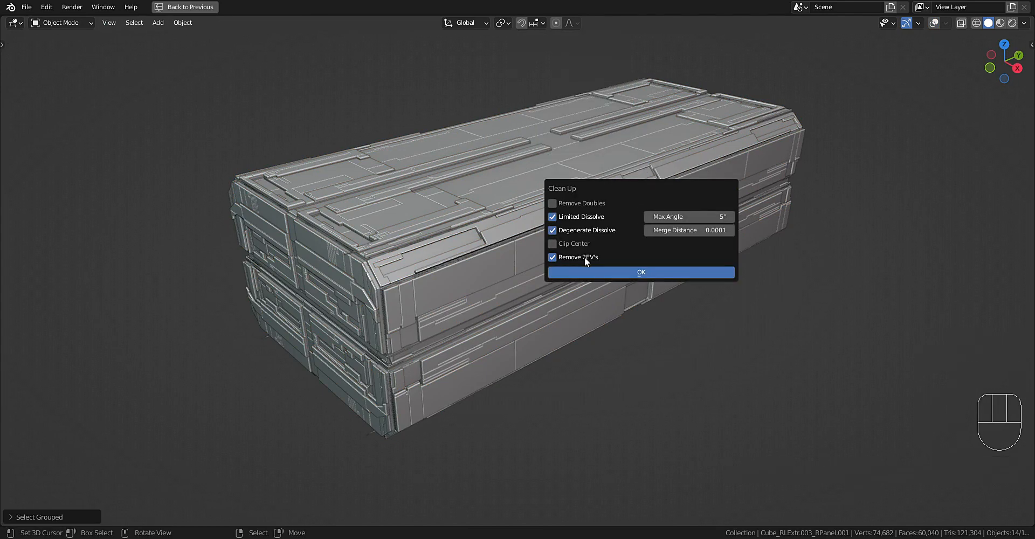
{"action": "left_click", "coordinate": [586, 273]}
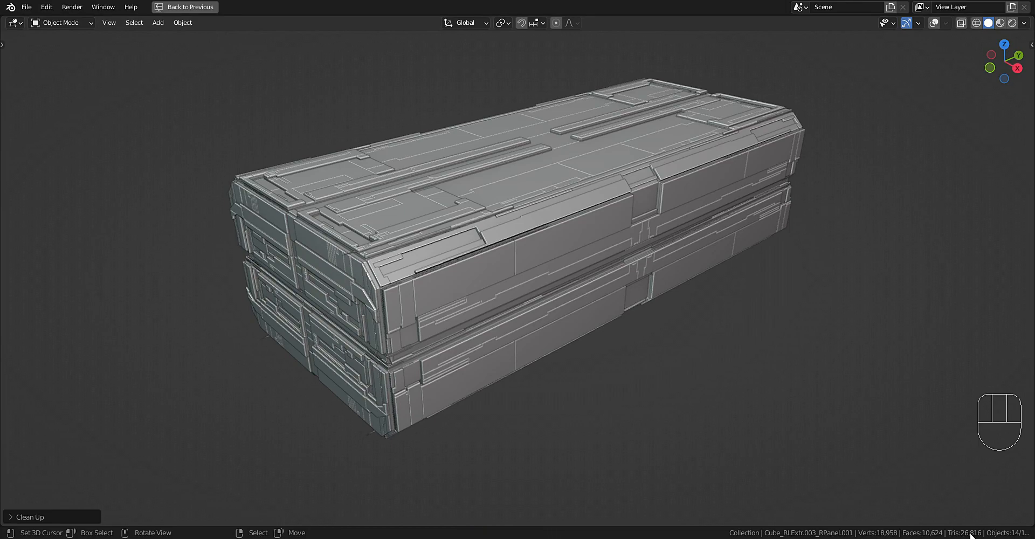
Select the base Cube, extend the selection to its related objects with Select Grouped, and restore the full workspace layout with overlays hidden.
{"action": "mouse_move", "coordinate": [846, 410]}
{"action": "middle_mouse_down"}
{"action": "mouse_move", "coordinate": [850, 346]}
{"action": "mouse_move", "coordinate": [878, 355]}
{"action": "mouse_move", "coordinate": [861, 419]}
{"action": "middle_mouse_up"}
{"action": "scroll", "coordinate": [577, 275], "scroll_direction": "up", "scroll_amount": 1}
{"action": "right_click", "coordinate": [573, 271]}
{"action": "key", "text": "shift+alt+z"}
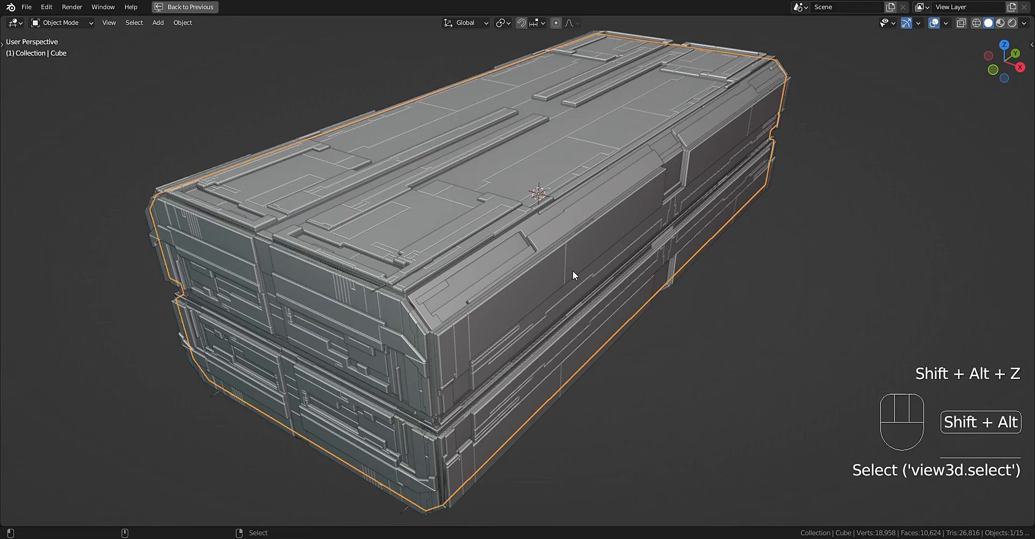
{"action": "key", "text": "shift+g"}
{"action": "left_click", "coordinate": [573, 270]}
{"action": "key", "text": "shift+alt+z"}
{"action": "scroll", "coordinate": [577, 279], "scroll_direction": "down", "scroll_amount": 3}
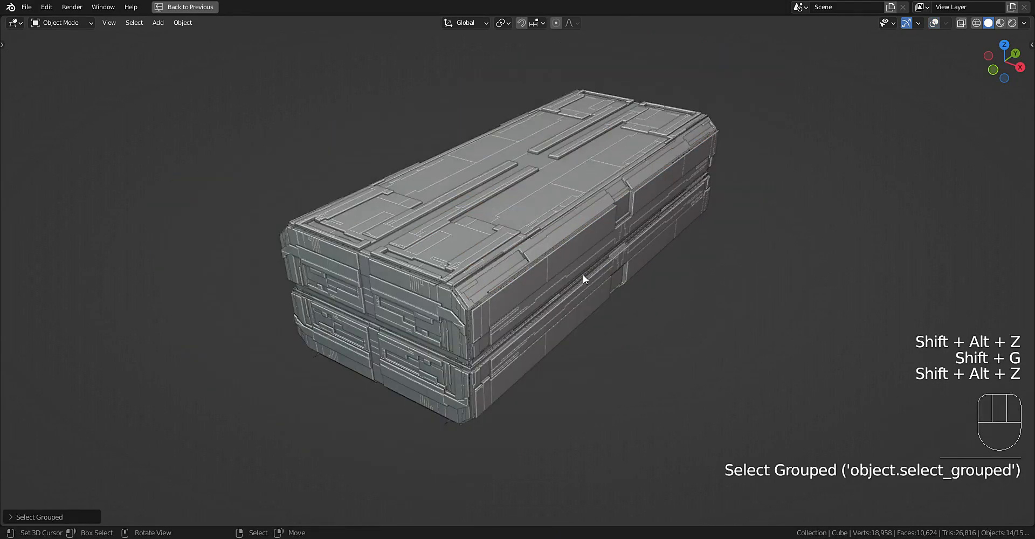
{"action": "key", "text": "ctrl+space"}
{"action": "middle_click_drag", "start_coordinate": [610, 254], "coordinate": [611, 291], "text": "shift"}
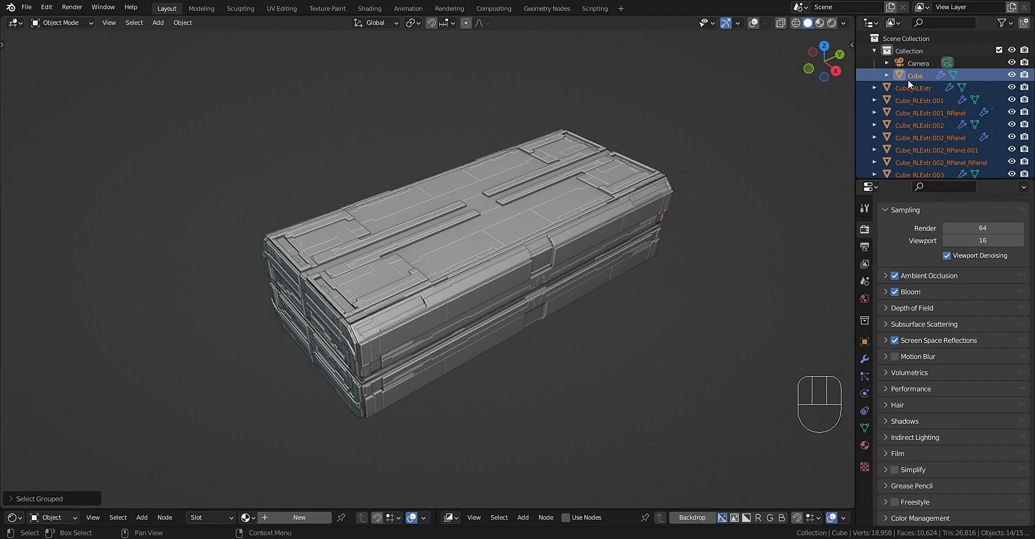
Try to move the cube and its generated panel objects into a new collection.
{"action": "scroll", "coordinate": [904, 108], "scroll_direction": "down", "scroll_amount": 3}
{"action": "scroll", "coordinate": [904, 107], "scroll_direction": "up", "scroll_amount": 3}
{"action": "scroll", "coordinate": [903, 108], "scroll_direction": "up", "scroll_amount": 1}
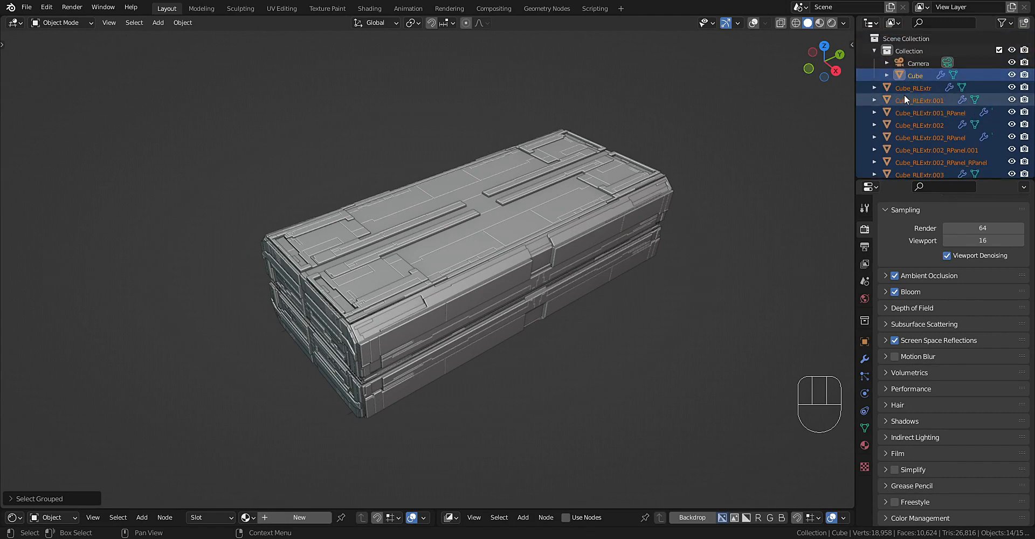
{"action": "left_click", "coordinate": [1024, 23]}
{"action": "left_click_drag", "start_coordinate": [905, 105], "coordinate": [911, 87]}
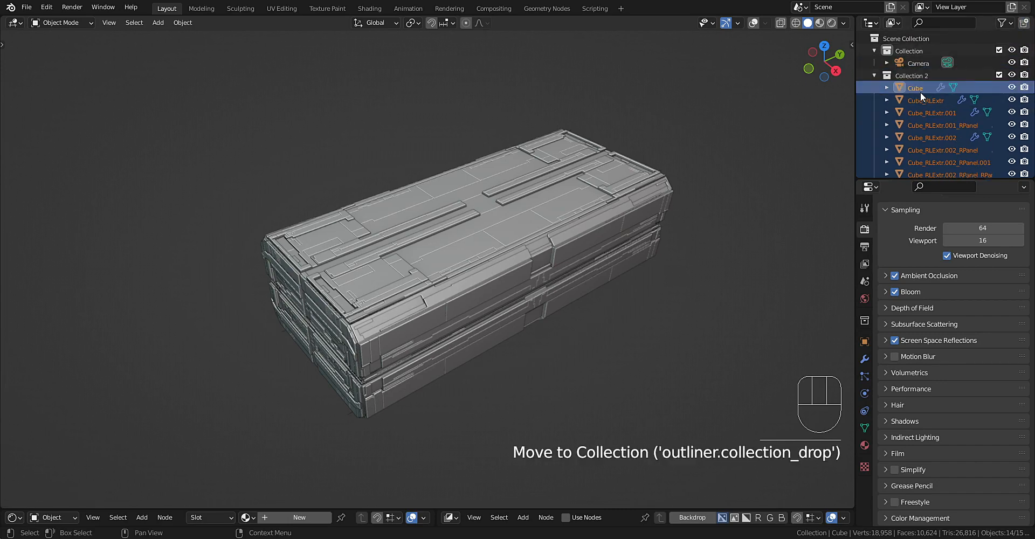
{"action": "key", "text": "ctrl+z"}
{"action": "key", "text": "ctrl+z"}
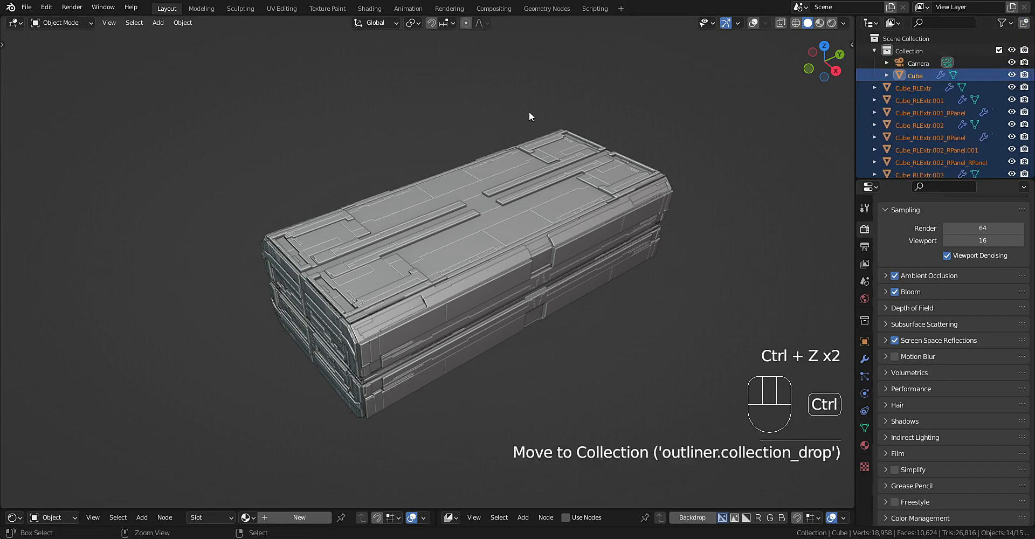
{"action": "middle_click_drag", "start_coordinate": [529, 111], "coordinate": [610, 127], "text": "shift"}
{"action": "scroll", "coordinate": [611, 127], "scroll_direction": "up", "scroll_amount": 2}
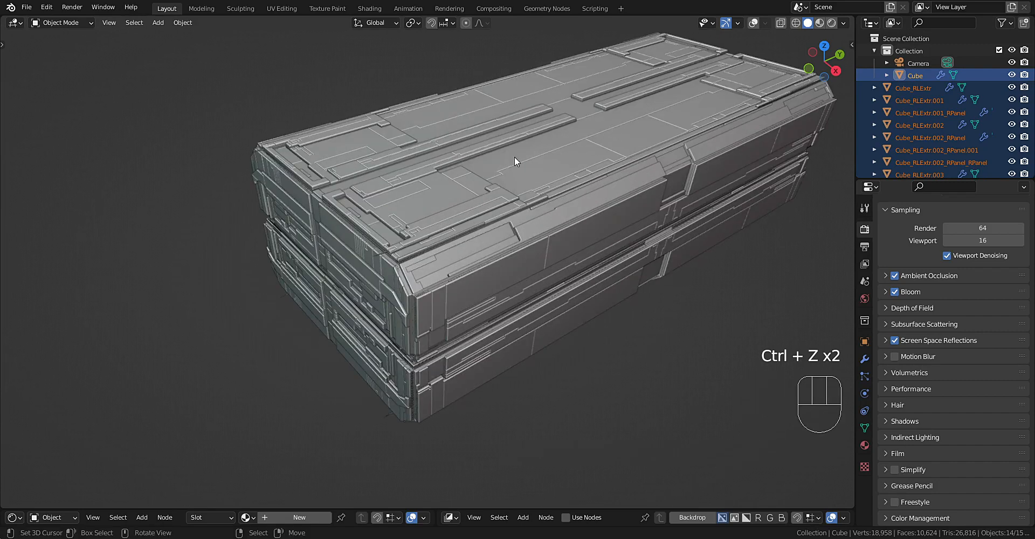
Select the cube with all its generated extrusion and panel objects and join them into the cube.
{"action": "left_click", "coordinate": [911, 75], "text": "shift"}
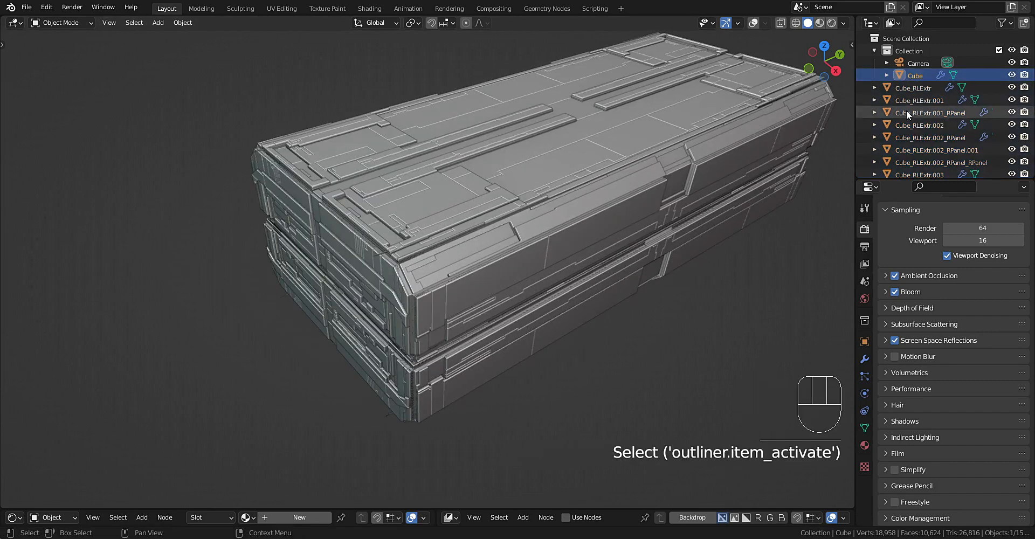
{"action": "scroll", "coordinate": [906, 115], "scroll_direction": "down", "scroll_amount": 6}
{"action": "left_click", "coordinate": [911, 166]}
{"action": "scroll", "coordinate": [921, 141], "scroll_direction": "up", "scroll_amount": 6}
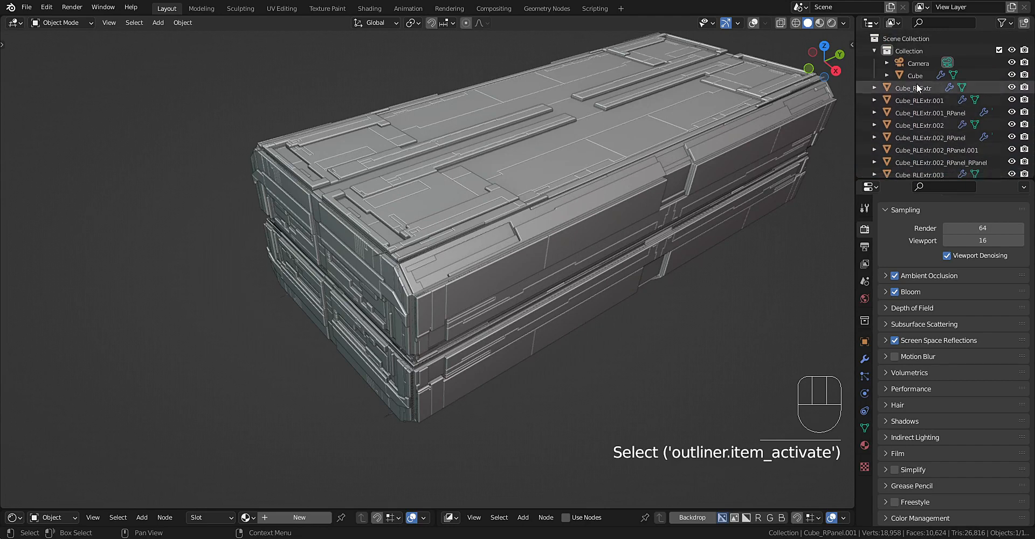
{"action": "left_click", "coordinate": [915, 76], "text": "shift"}
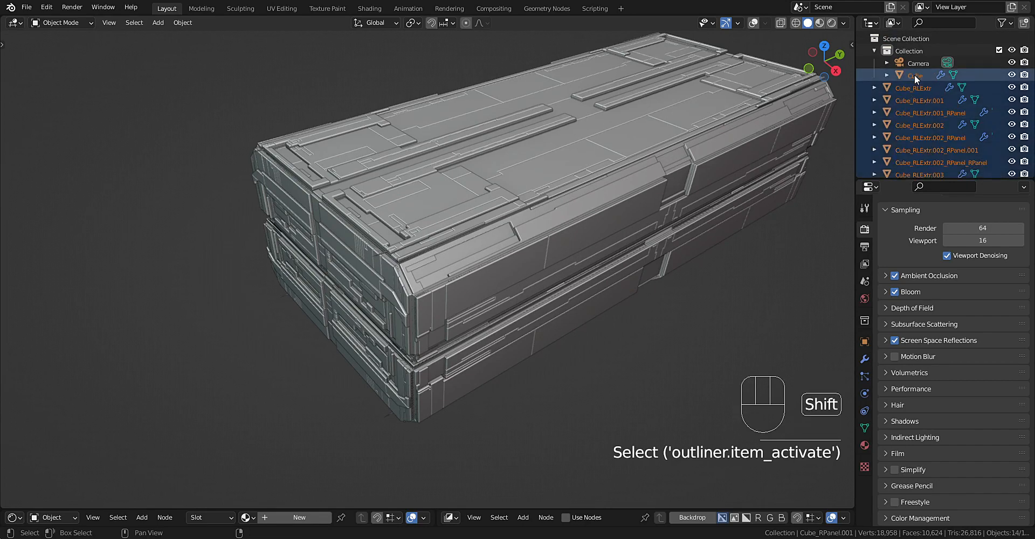
{"action": "left_click", "coordinate": [370, 211], "text": "alt+shift"}
{"action": "left_click", "coordinate": [370, 212]}
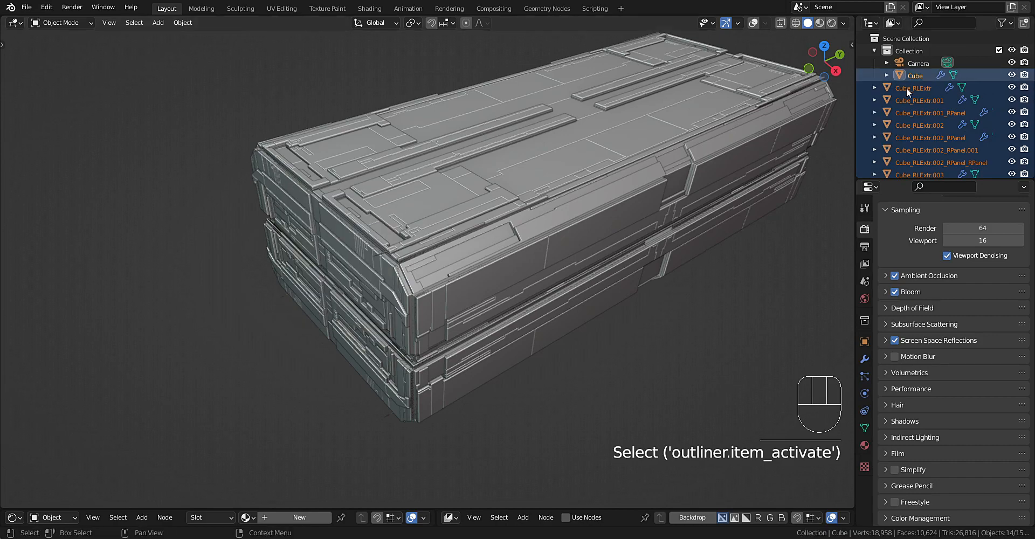
{"action": "scroll", "coordinate": [696, 156], "scroll_direction": "down", "scroll_amount": 2}
{"action": "middle_click_drag", "start_coordinate": [693, 161], "coordinate": [636, 143], "text": "shift"}
{"action": "scroll", "coordinate": [627, 148], "scroll_direction": "up", "scroll_amount": 1}
{"action": "key", "text": "ctrl+j"}
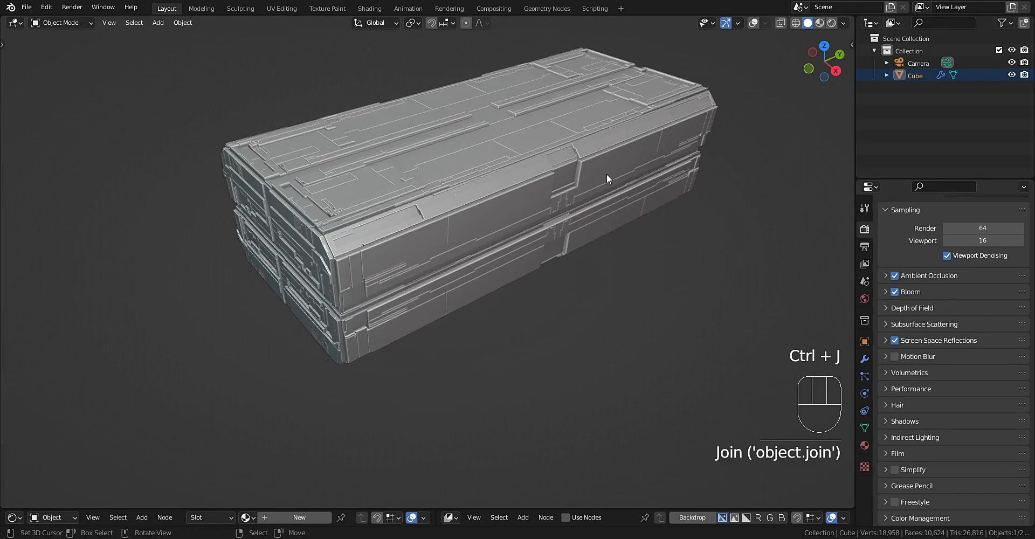
Examine the joined mesh in Edit Mode with viewport overlays enabled, selecting and deselecting all of its geometry.
{"action": "left_click", "coordinate": [505, 199]}
{"action": "key", "text": "Tab"}
{"action": "key", "text": "shift+alt+z"}
{"action": "scroll", "coordinate": [548, 208], "scroll_direction": "up", "scroll_amount": 4}
{"action": "key", "text": "a"}
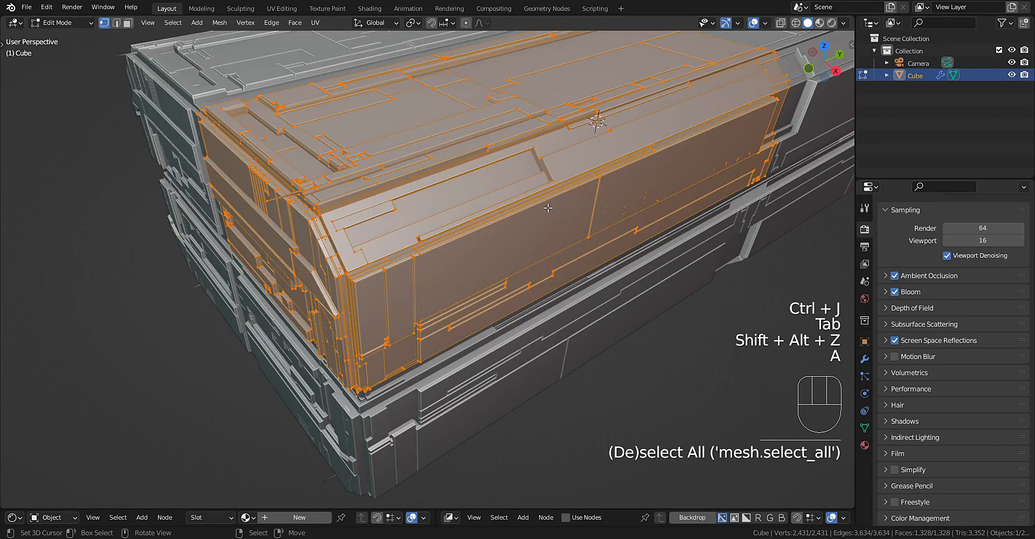
{"action": "scroll", "coordinate": [549, 207], "scroll_direction": "down", "scroll_amount": 3}
{"action": "key", "text": "alt+a"}
{"action": "middle_click_drag", "start_coordinate": [548, 207], "coordinate": [488, 186]}
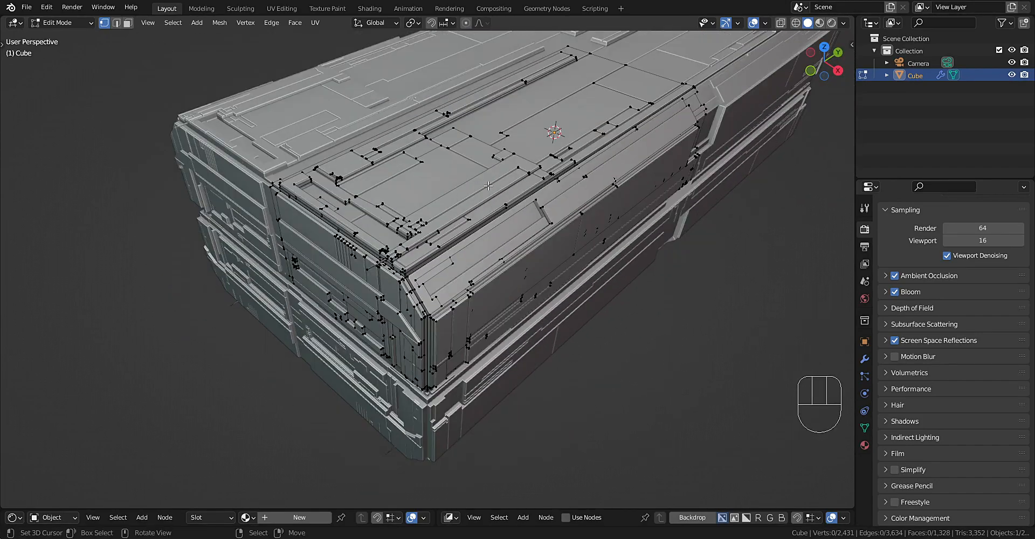
Check the mesh's separate linked pieces on the upper and side surfaces in face mode, and return to Object Mode.
{"action": "key", "text": "l"}
{"action": "key", "text": "3"}
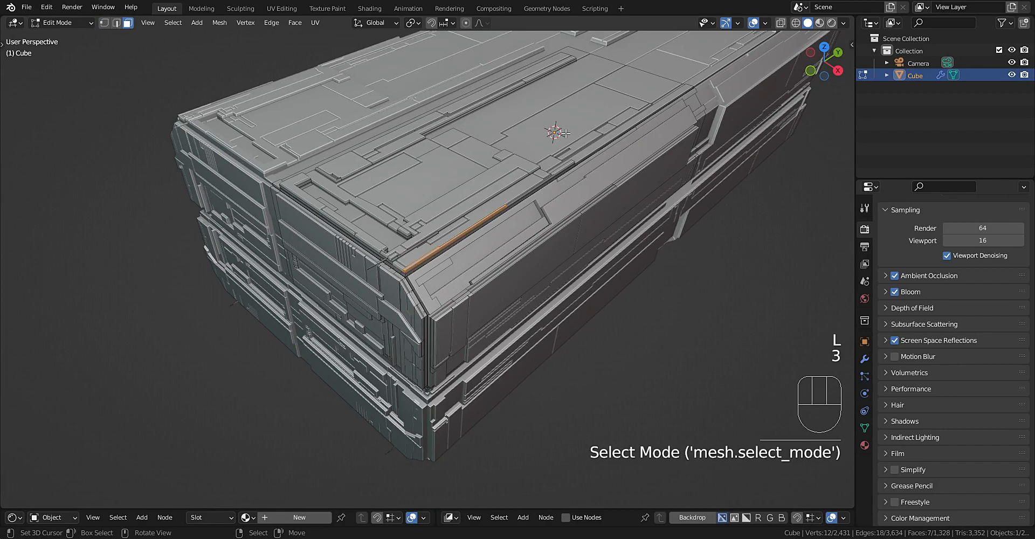
{"action": "key", "text": "l"}
{"action": "key", "text": "l"}
{"action": "key", "text": "l"}
{"action": "key", "text": "l"}
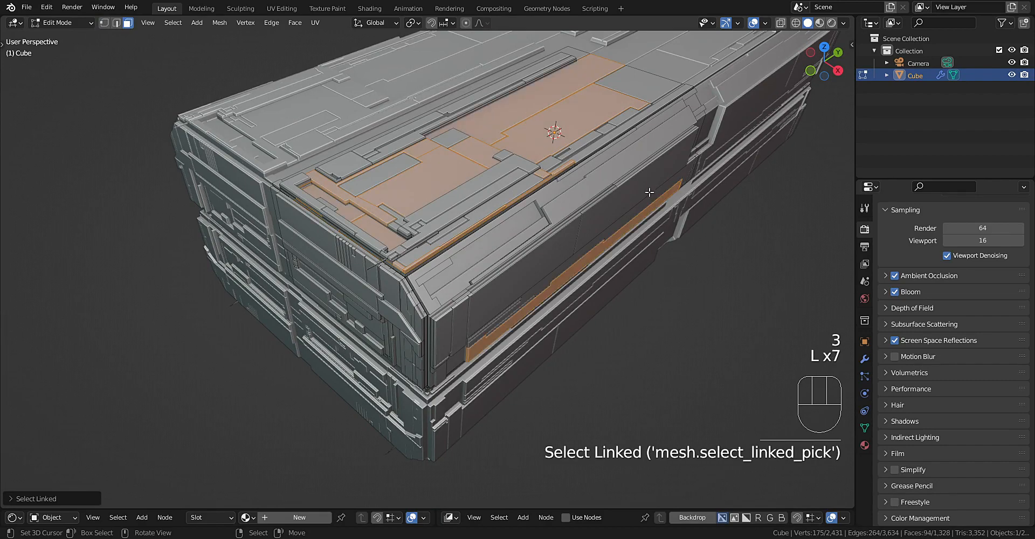
{"action": "key", "text": "l"}
{"action": "key", "text": "l"}
{"action": "scroll", "coordinate": [578, 183], "scroll_direction": "down", "scroll_amount": 8}
{"action": "key", "text": "alt+a"}
{"action": "key", "text": "Tab"}
{"action": "scroll", "coordinate": [578, 183], "scroll_direction": "up", "scroll_amount": 2}
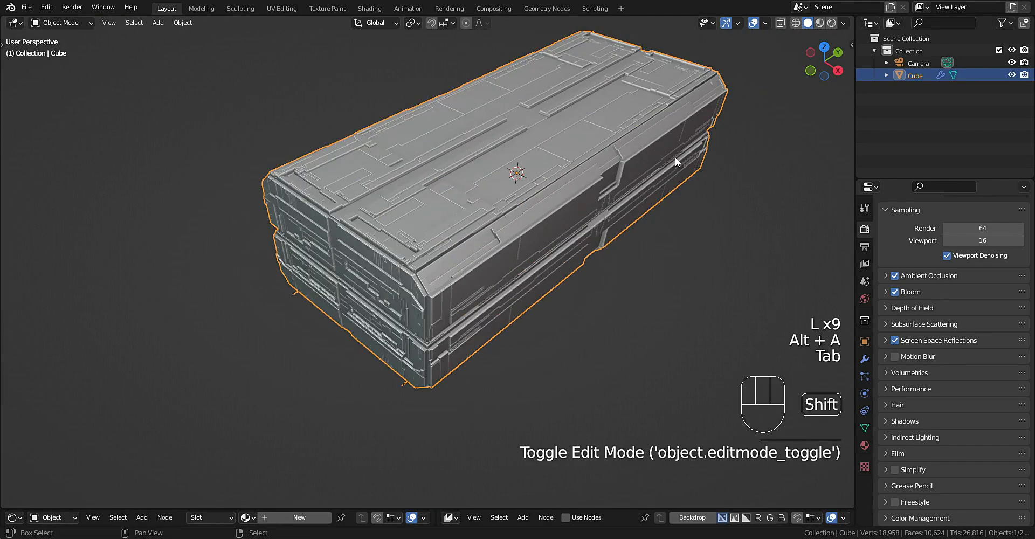
Inspect the model's underside, edges and end corners for stray or distorted geometry.
{"action": "middle_click_drag", "start_coordinate": [675, 157], "coordinate": [655, 193], "text": "shift"}
{"action": "scroll", "coordinate": [655, 193], "scroll_direction": "up", "scroll_amount": 2}
{"action": "middle_click_drag", "start_coordinate": [573, 276], "coordinate": [599, 226]}
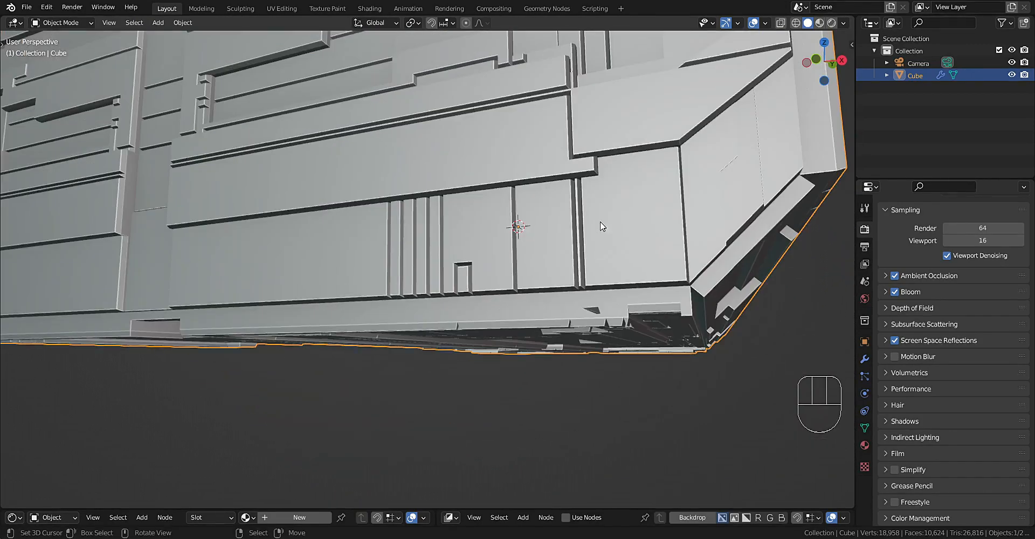
{"action": "middle_click", "coordinate": [587, 266], "text": "alt"}
{"action": "scroll", "coordinate": [588, 266], "scroll_direction": "down", "scroll_amount": 4}
{"action": "middle_click_drag", "start_coordinate": [588, 266], "coordinate": [569, 201]}
{"action": "scroll", "coordinate": [568, 202], "scroll_direction": "up", "scroll_amount": 4}
{"action": "right_click", "coordinate": [498, 304]}
{"action": "key", "text": "Tab"}
{"action": "key", "text": "shift+alt+z"}
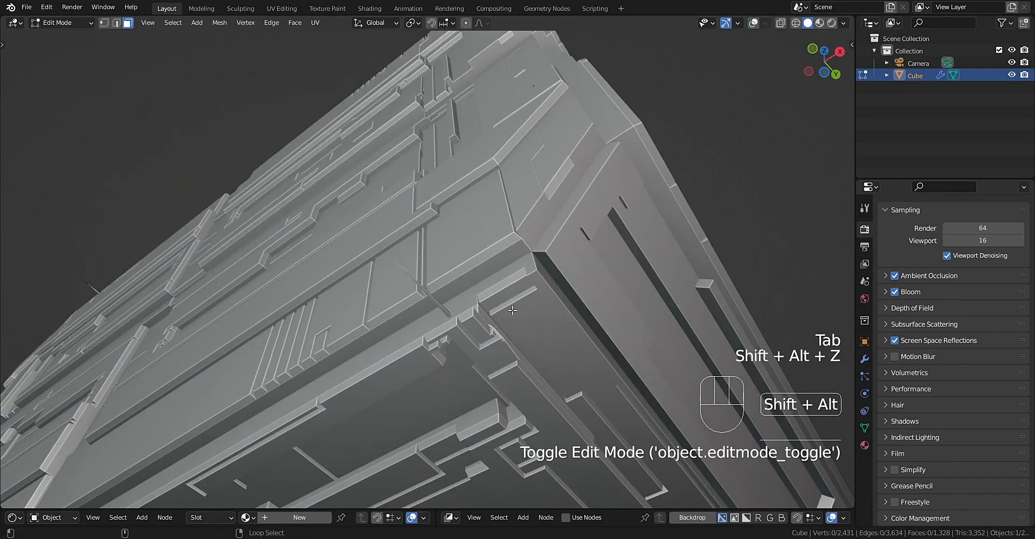
{"action": "middle_click_drag", "start_coordinate": [512, 311], "coordinate": [543, 274]}
{"action": "scroll", "coordinate": [543, 275], "scroll_direction": "up", "scroll_amount": 10}
{"action": "scroll", "coordinate": [539, 270], "scroll_direction": "down", "scroll_amount": 4}
{"action": "middle_click", "coordinate": [491, 220], "text": "alt"}
{"action": "scroll", "coordinate": [498, 219], "scroll_direction": "down", "scroll_amount": 4}
{"action": "middle_click_drag", "start_coordinate": [658, 259], "coordinate": [261, 234]}
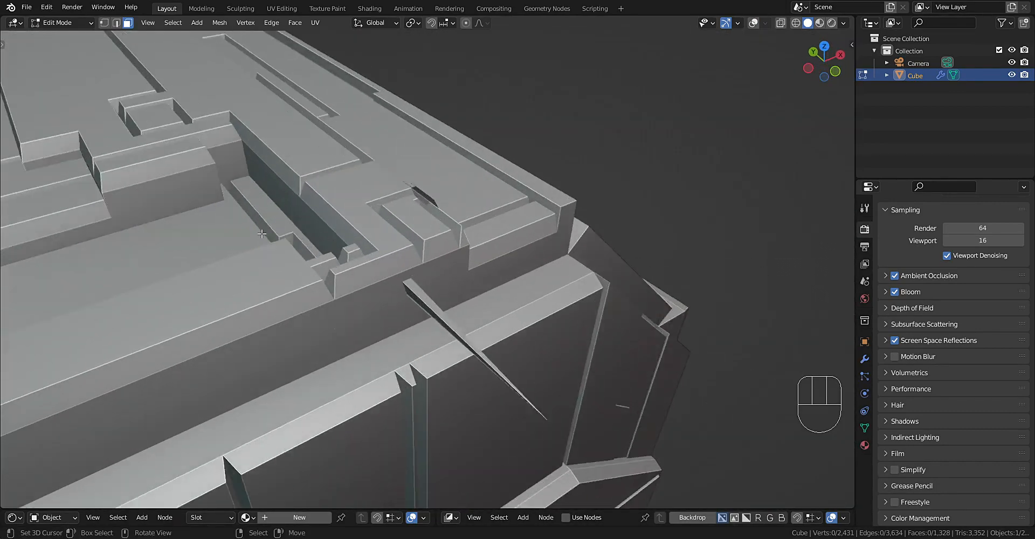
Pull in the tip vertex of the spike protruding from the upper end corner using Shrink/Fatten.
{"action": "key", "text": "Tab"}
{"action": "key", "text": "shift+alt+z"}
{"action": "key", "text": "shift+alt+z"}
{"action": "key", "text": "Tab"}
{"action": "middle_click_drag", "start_coordinate": [545, 327], "coordinate": [278, 292]}
{"action": "key", "text": "shift+alt+z"}
{"action": "key", "text": "1"}
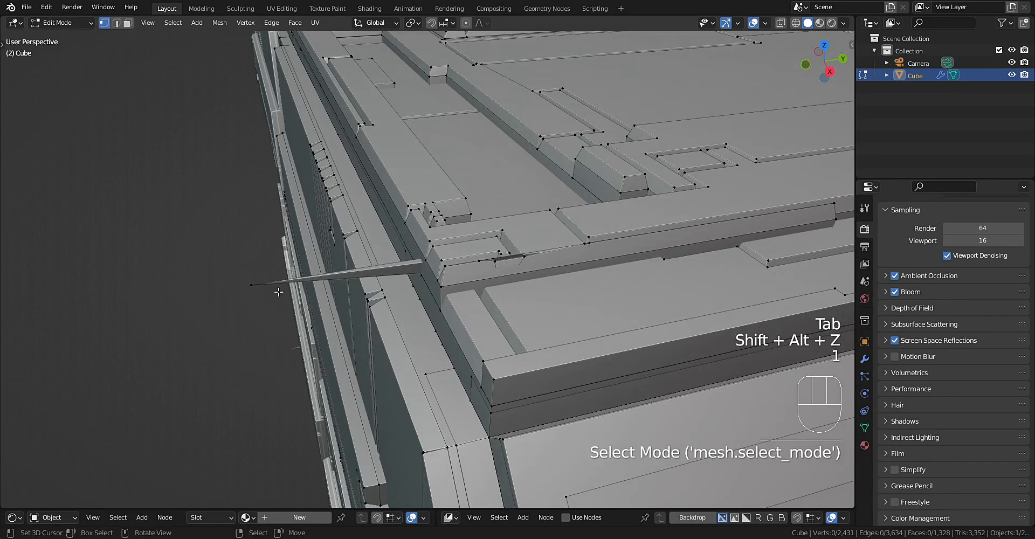
{"action": "left_click", "coordinate": [253, 286]}
{"action": "key", "text": "alt+s"}
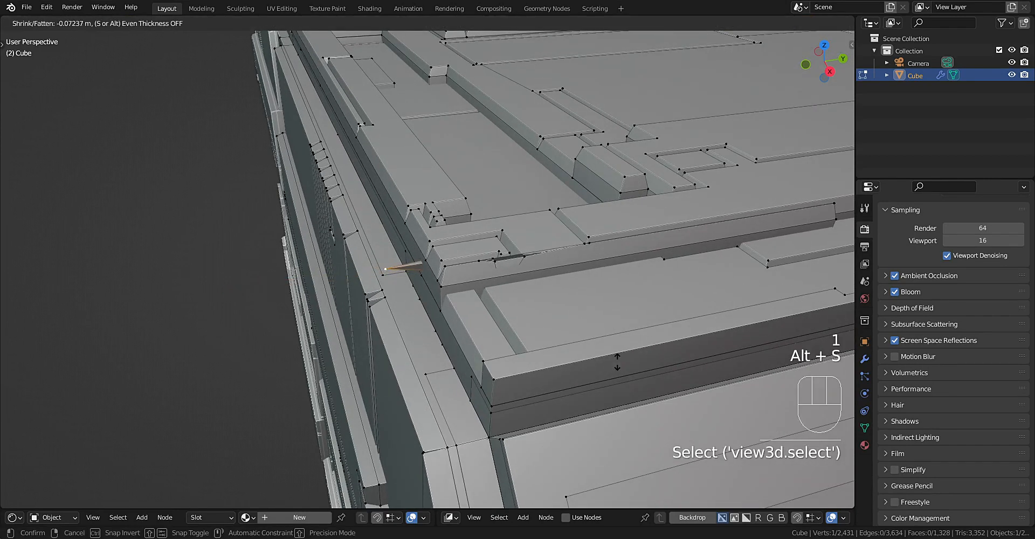
{"action": "left_click", "coordinate": [652, 364]}
Move the spike's tip vertex along the Y axis, and reposition it beside the neighbouring corner in top wireframe view.
{"action": "key", "text": "g"}
{"action": "key", "text": "y"}
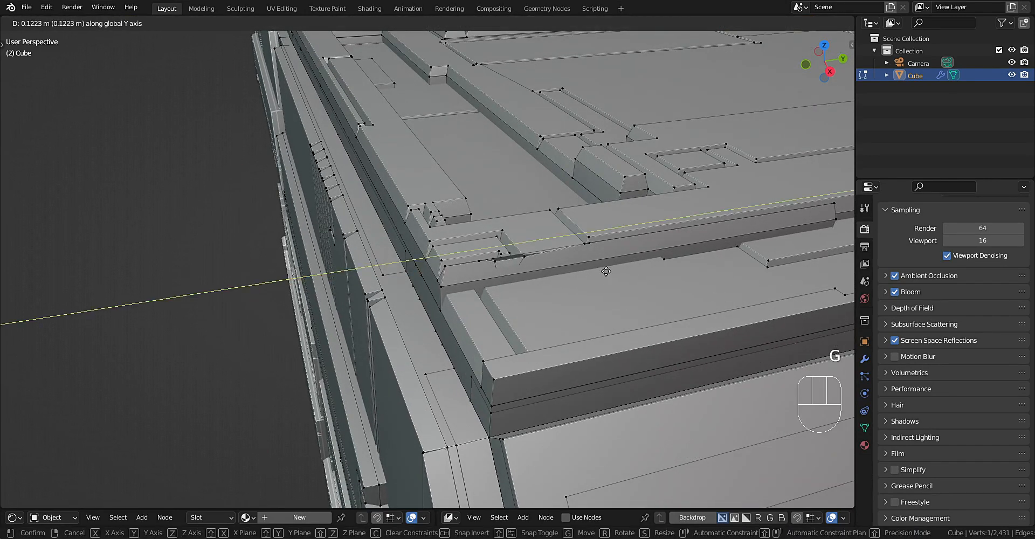
{"action": "left_click", "coordinate": [714, 257]}
{"action": "key", "text": "shift+z"}
{"action": "middle_click_drag", "start_coordinate": [714, 257], "coordinate": [559, 357]}
{"action": "key", "text": "shift+z"}
{"action": "key", "text": "shift+z"}
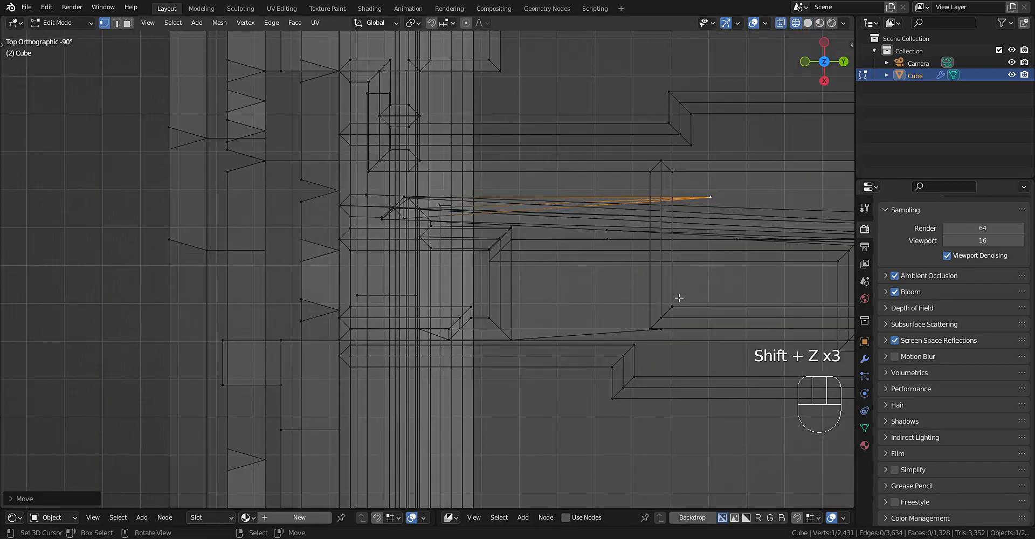
{"action": "key", "text": "g"}
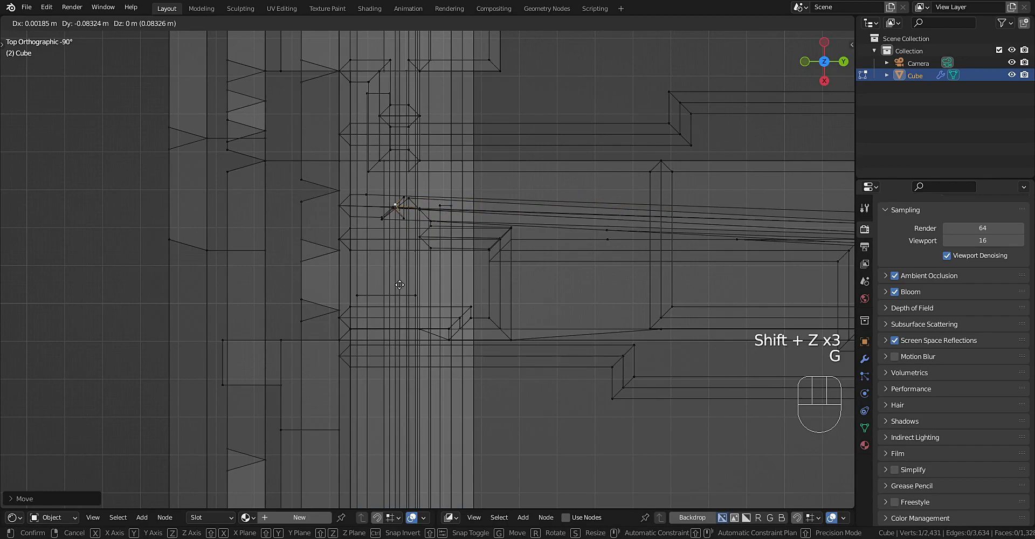
{"action": "left_click", "coordinate": [408, 292]}
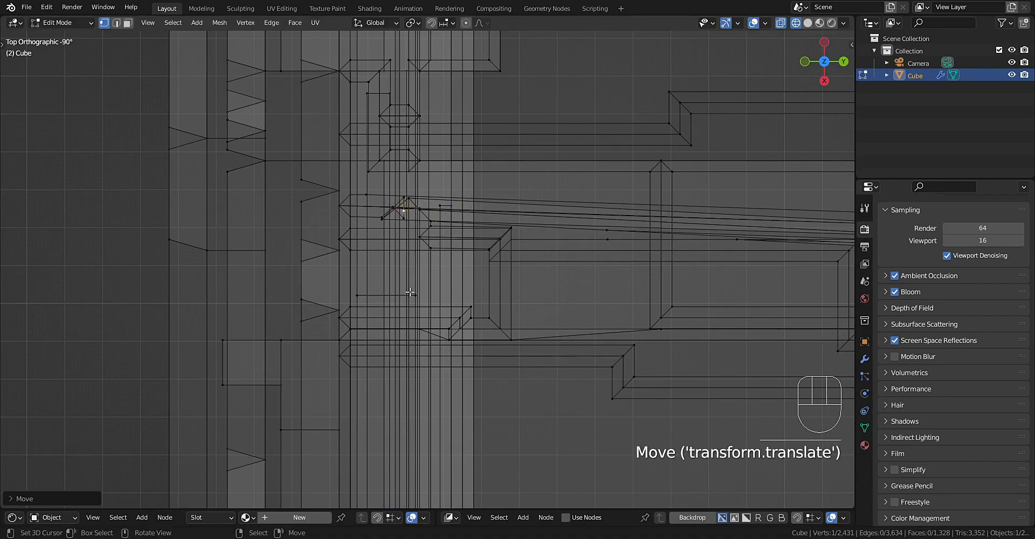
{"action": "mouse_move", "coordinate": [409, 292]}
{"action": "middle_mouse_down"}
{"action": "mouse_move", "coordinate": [444, 253]}
{"action": "mouse_move", "coordinate": [500, 256]}
{"action": "mouse_move", "coordinate": [517, 169]}
{"action": "mouse_move", "coordinate": [604, 213]}
{"action": "mouse_move", "coordinate": [591, 248]}
{"action": "mouse_move", "coordinate": [579, 248]}
{"action": "mouse_move", "coordinate": [496, 139]}
{"action": "mouse_move", "coordinate": [513, 244]}
{"action": "mouse_move", "coordinate": [591, 277]}
{"action": "mouse_move", "coordinate": [579, 249]}
{"action": "mouse_move", "coordinate": [531, 280]}
{"action": "mouse_move", "coordinate": [519, 268]}
{"action": "mouse_move", "coordinate": [542, 254]}
{"action": "mouse_move", "coordinate": [539, 237]}
{"action": "mouse_move", "coordinate": [531, 277]}
{"action": "mouse_move", "coordinate": [477, 265]}
{"action": "mouse_move", "coordinate": [563, 238]}
{"action": "mouse_move", "coordinate": [447, 270]}
{"action": "mouse_move", "coordinate": [465, 291]}
{"action": "mouse_move", "coordinate": [490, 249]}
{"action": "mouse_move", "coordinate": [528, 252]}
{"action": "mouse_move", "coordinate": [515, 239]}
{"action": "mouse_move", "coordinate": [426, 286]}
{"action": "mouse_move", "coordinate": [426, 251]}
{"action": "middle_mouse_up"}
{"action": "key", "text": "shift+z"}
Try to delete two faces around the small notch at the repaired corner.
{"action": "scroll", "coordinate": [515, 166], "scroll_direction": "up", "scroll_amount": 6}
{"action": "key", "text": "Tab"}
{"action": "key", "text": "Tab"}
{"action": "left_click", "coordinate": [519, 268]}
{"action": "key", "text": "3"}
{"action": "left_click", "coordinate": [519, 268]}
{"action": "key", "text": "x"}
{"action": "left_click", "coordinate": [542, 254]}
{"action": "left_click", "coordinate": [478, 265]}
{"action": "key", "text": "x"}
{"action": "left_click", "coordinate": [450, 277]}
{"action": "key", "text": "2"}
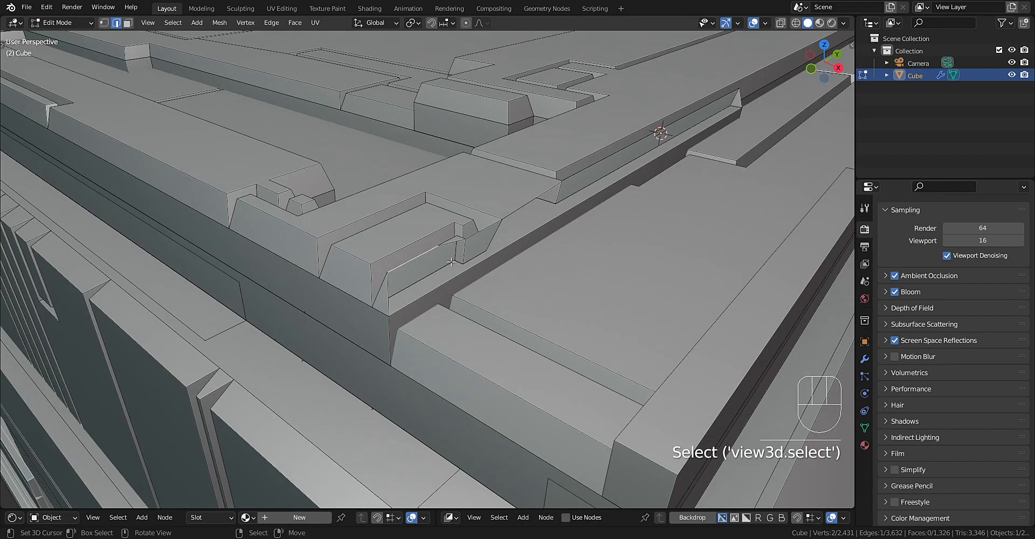
Undo the face deletions and selections around the corner notch.
{"action": "key", "text": "ctrl+z"}
{"action": "key", "text": "ctrl+z"}
{"action": "key", "text": "ctrl+z"}
{"action": "key", "text": "ctrl+z"}
{"action": "key", "text": "ctrl+z"}
{"action": "key", "text": "ctrl+z"}
{"action": "key", "text": "ctrl+z"}
{"action": "key", "text": "ctrl+z"}
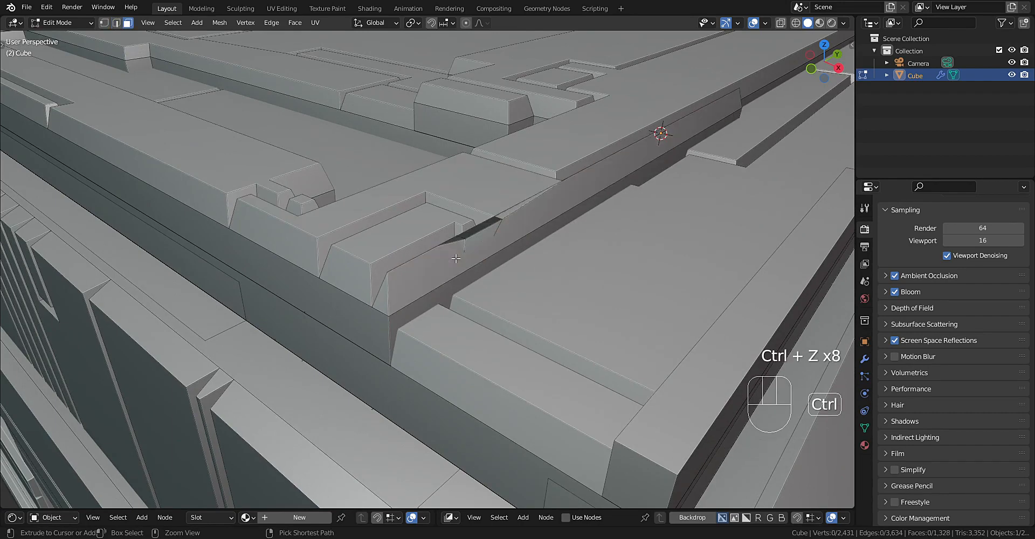
Move the long narrow side face beside the notch about 0.0049 m along X, and deselect the model in Object Mode.
{"action": "key", "text": "Tab"}
{"action": "middle_click_drag", "start_coordinate": [455, 257], "coordinate": [485, 281]}
{"action": "key", "text": "Tab"}
{"action": "key", "text": "3"}
{"action": "right_click", "coordinate": [487, 275]}
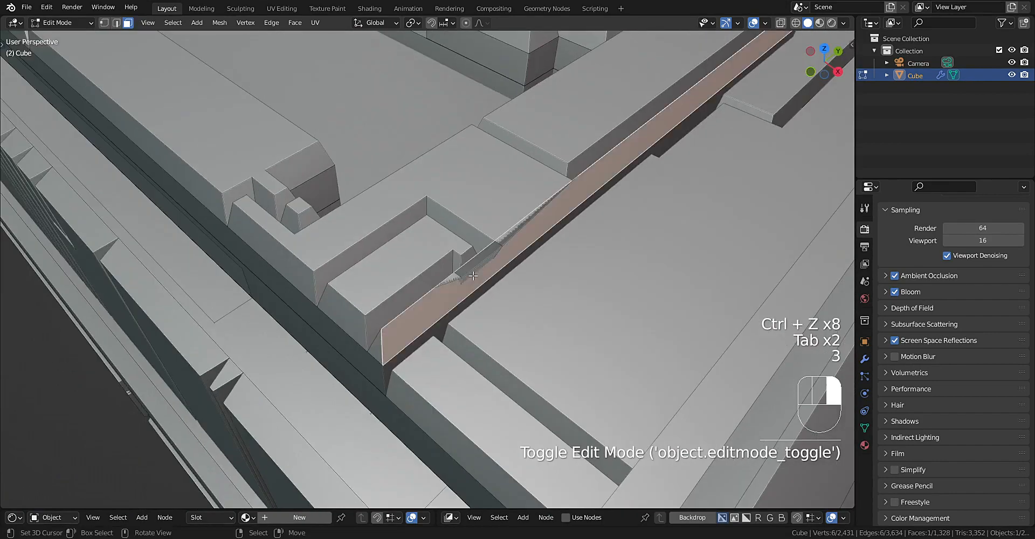
{"action": "key", "text": "g"}
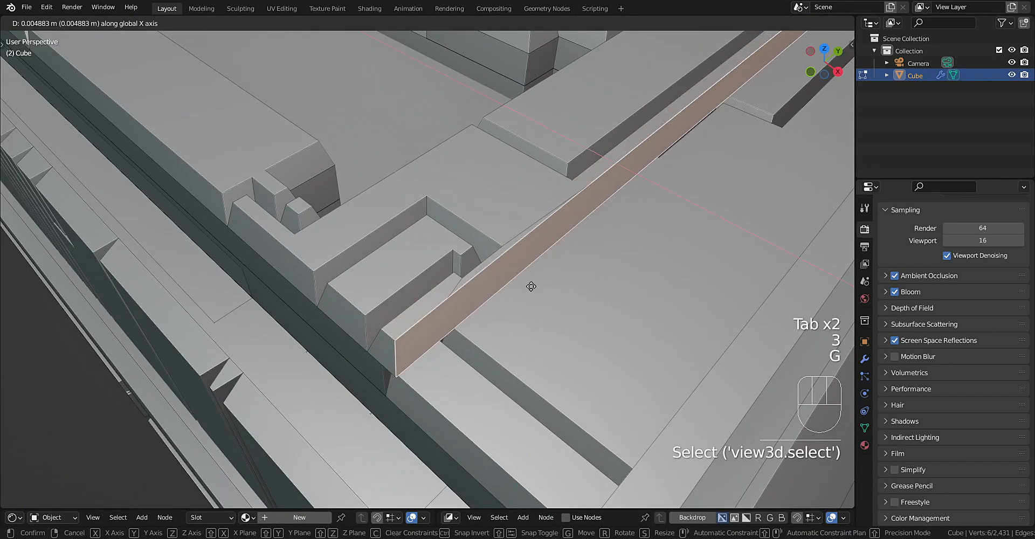
{"action": "left_click", "coordinate": [531, 286]}
{"action": "key", "text": "Tab"}
{"action": "scroll", "coordinate": [534, 279], "scroll_direction": "down", "scroll_amount": 10}
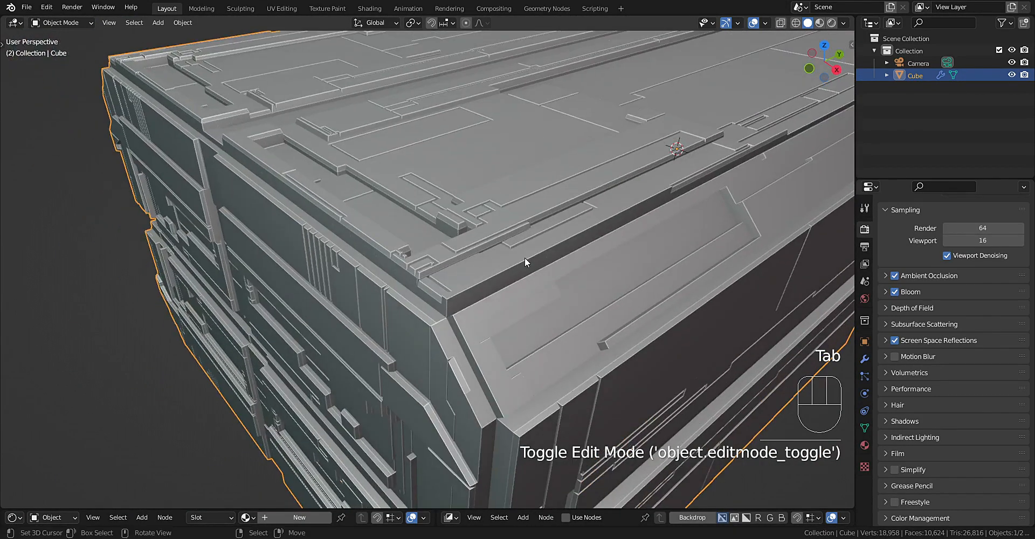
{"action": "key", "text": "alt+a"}
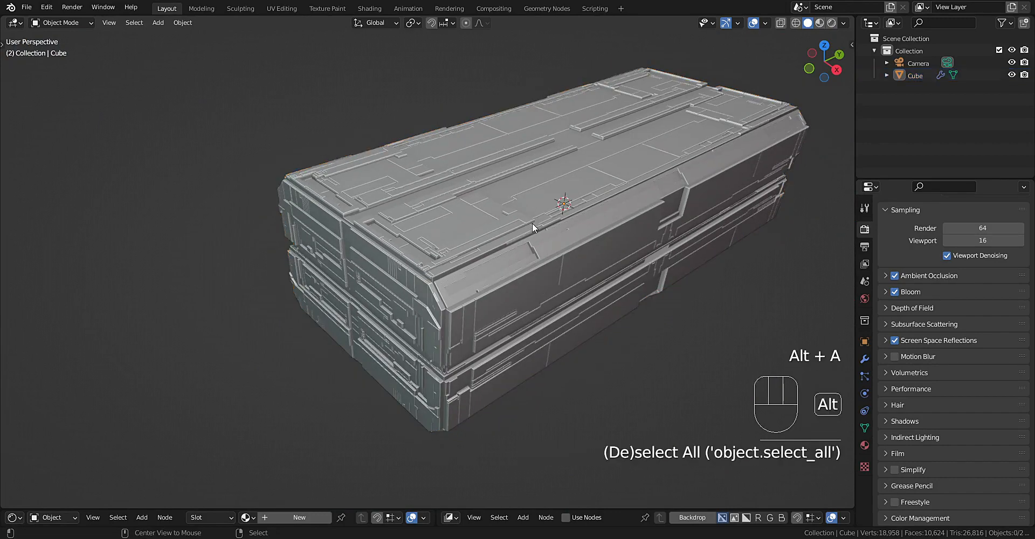
Look up the Clean Up command among the Random Flow extras.
{"action": "scroll", "coordinate": [539, 226], "scroll_direction": "up", "scroll_amount": 3}
{"action": "middle_click_drag", "start_coordinate": [561, 233], "coordinate": [483, 315], "text": "shift"}
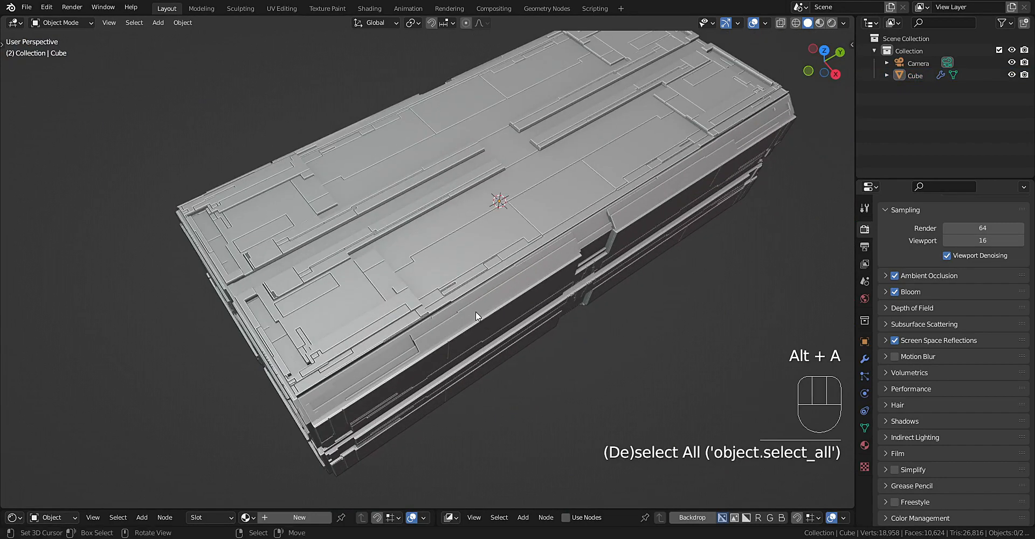
{"action": "key", "text": "shift+q"}
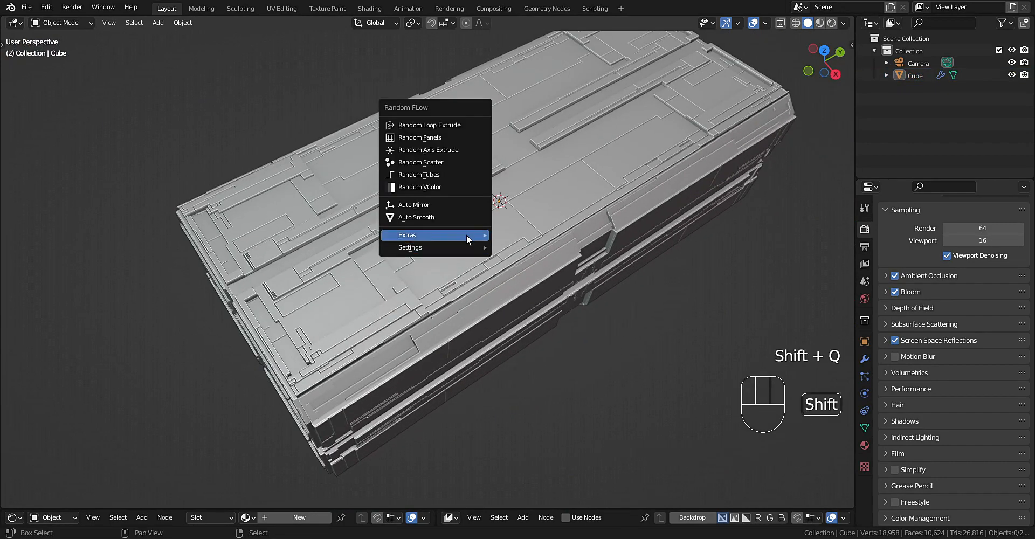
{"action": "mouse_move", "coordinate": [467, 234]}
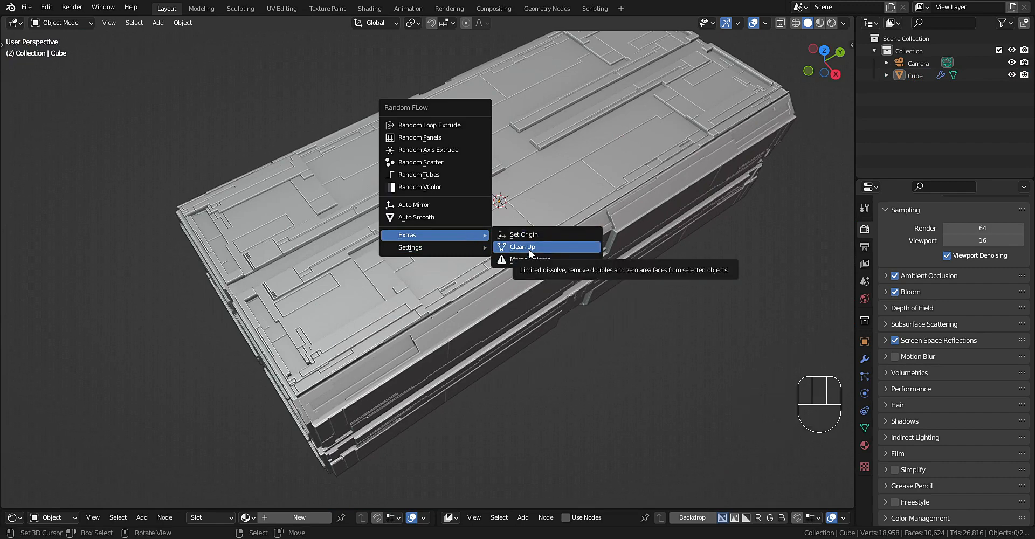
{"action": "left_click", "coordinate": [529, 249]}
Examine the Random Flow Clean Up options for dissolving and merging stray geometry, and close them without applying.
{"action": "middle_click_drag", "start_coordinate": [380, 396], "coordinate": [569, 252]}
{"action": "scroll", "coordinate": [494, 381], "scroll_direction": "down", "scroll_amount": 4}
{"action": "scroll", "coordinate": [593, 257], "scroll_direction": "up", "scroll_amount": 4}
{"action": "middle_click_drag", "start_coordinate": [688, 267], "coordinate": [532, 300]}
{"action": "scroll", "coordinate": [555, 250], "scroll_direction": "down", "scroll_amount": 4}
{"action": "middle_click_drag", "start_coordinate": [555, 250], "coordinate": [577, 264], "text": "shift"}
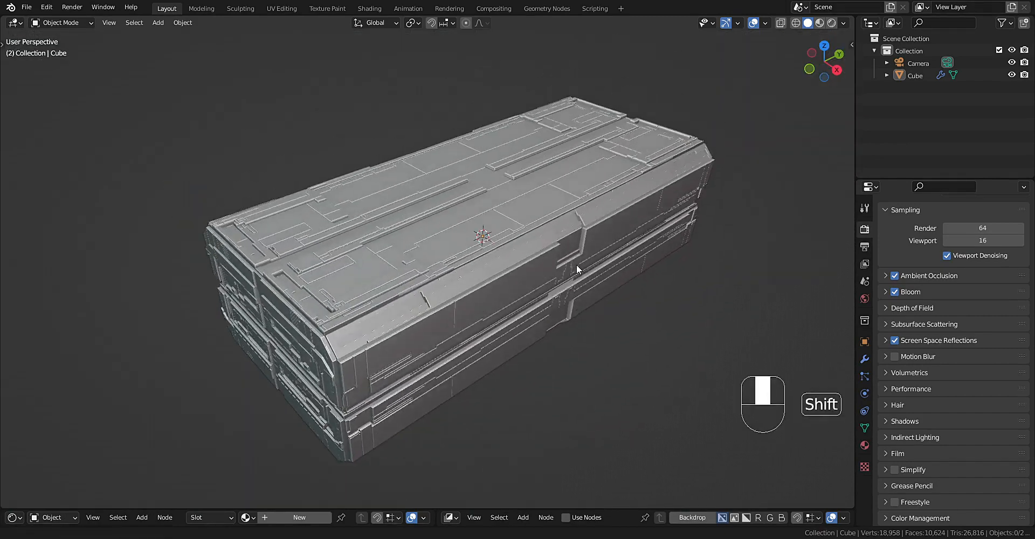
{"action": "scroll", "coordinate": [564, 264], "scroll_direction": "up", "scroll_amount": 4}
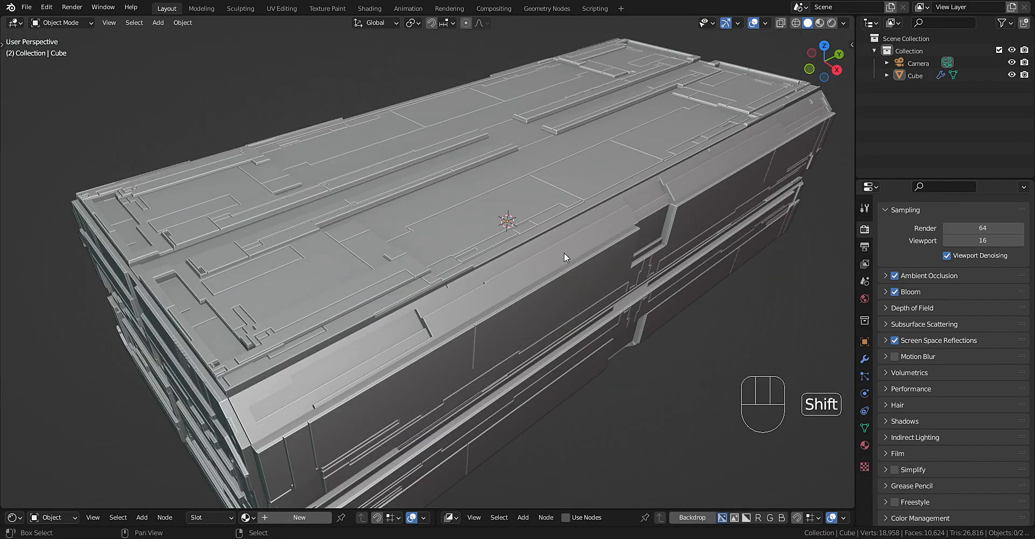
{"action": "key", "text": "shift+q"}
{"action": "mouse_move", "coordinate": [564, 252]}
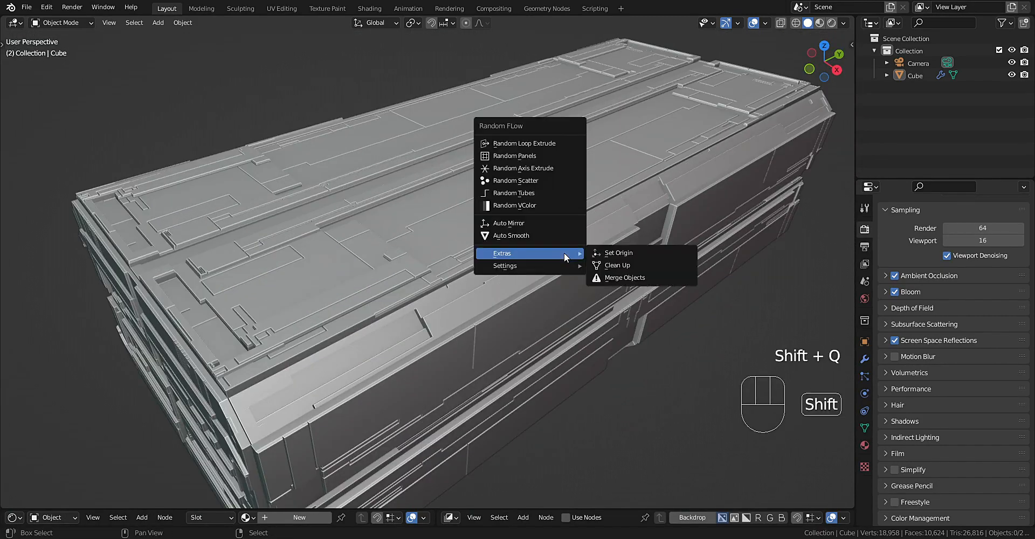
{"action": "left_click", "coordinate": [607, 265]}
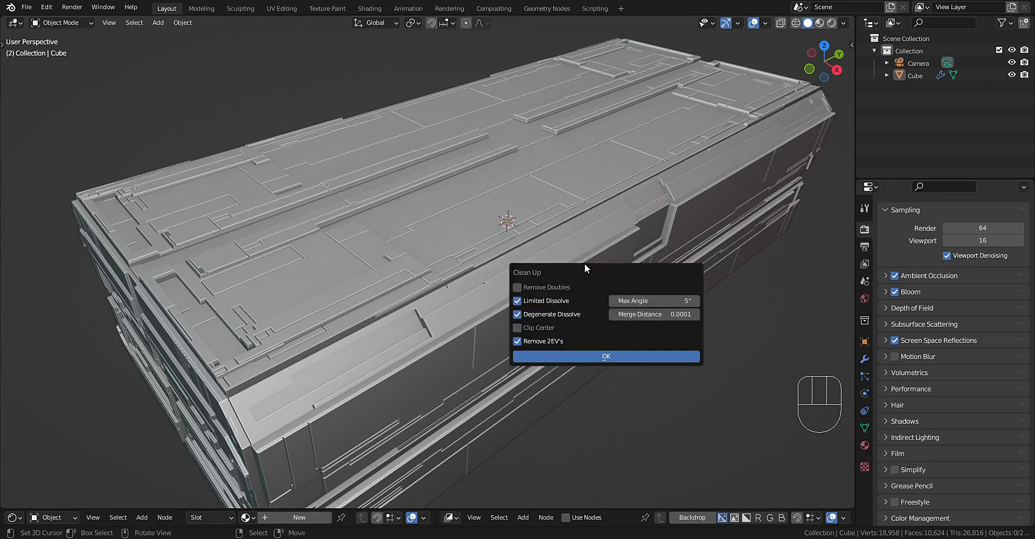
{"action": "left_click_drag", "start_coordinate": [584, 263], "coordinate": [570, 214]}
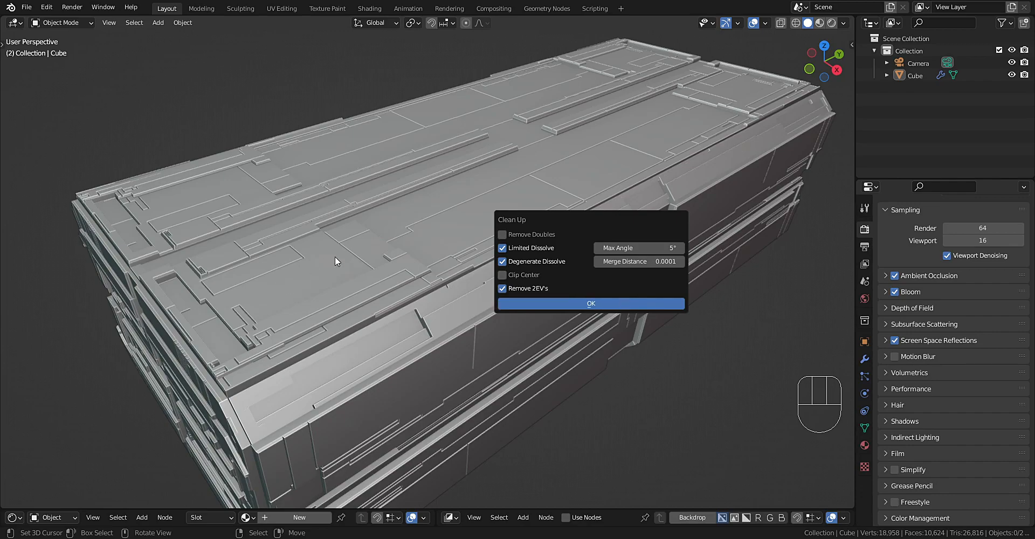
{"action": "key", "text": "Escape"}
Select the panel model and highlight all of its editable mesh in Edit Mode.
{"action": "scroll", "coordinate": [431, 258], "scroll_direction": "down", "scroll_amount": 4}
{"action": "middle_click_drag", "start_coordinate": [504, 270], "coordinate": [528, 246]}
{"action": "scroll", "coordinate": [500, 249], "scroll_direction": "up", "scroll_amount": 3}
{"action": "right_click", "coordinate": [501, 249]}
{"action": "key", "text": "Tab"}
{"action": "key", "text": "a"}
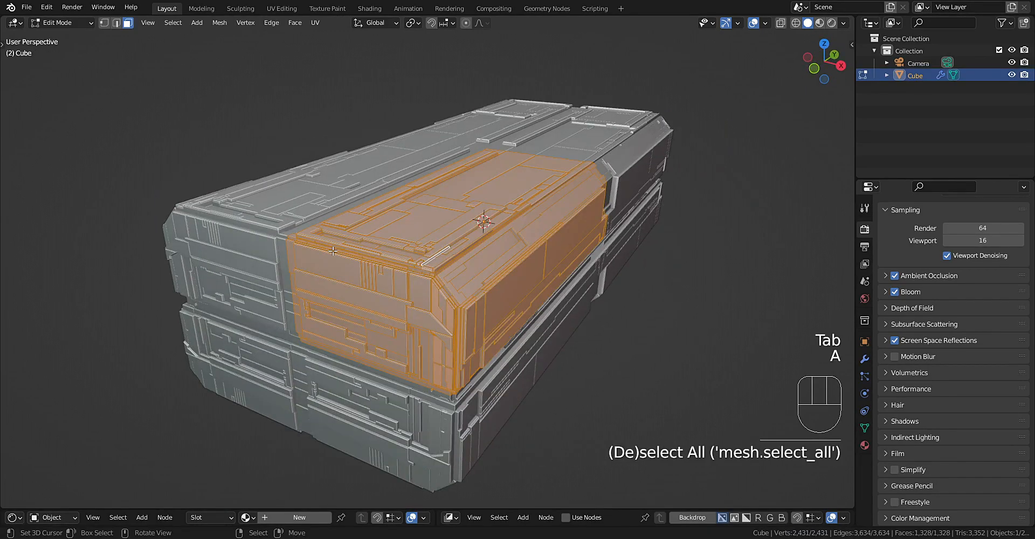
Deselect all of the model's mesh geometry and return to Object Mode with the model selected.
{"action": "key", "text": "Tab"}
{"action": "key", "text": "Tab"}
{"action": "scroll", "coordinate": [410, 258], "scroll_direction": "down", "scroll_amount": 2}
{"action": "middle_click_drag", "start_coordinate": [398, 283], "coordinate": [372, 299]}
{"action": "scroll", "coordinate": [372, 300], "scroll_direction": "up", "scroll_amount": 2}
{"action": "key", "text": "alt+a"}
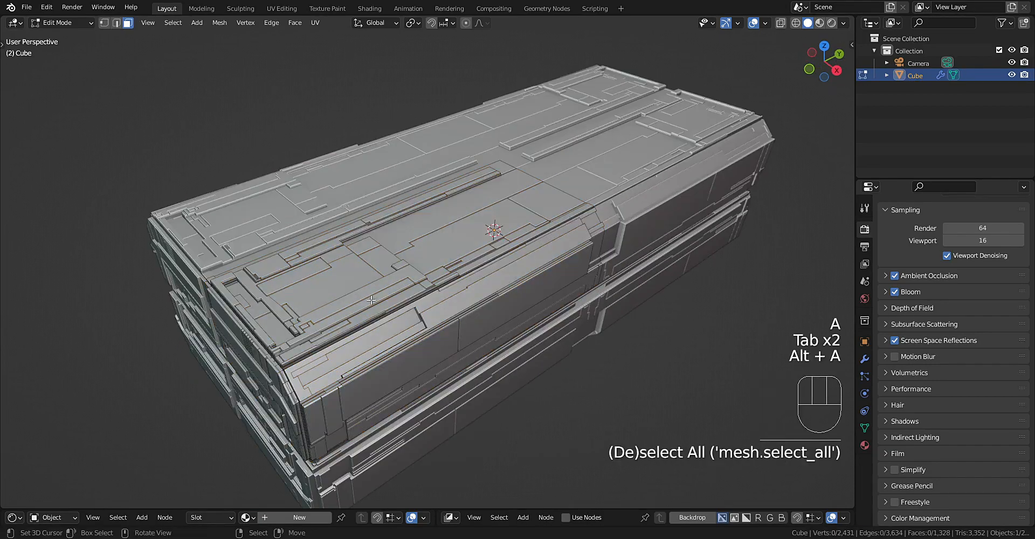
{"action": "key", "text": "Tab"}
{"action": "scroll", "coordinate": [452, 260], "scroll_direction": "down", "scroll_amount": 3}
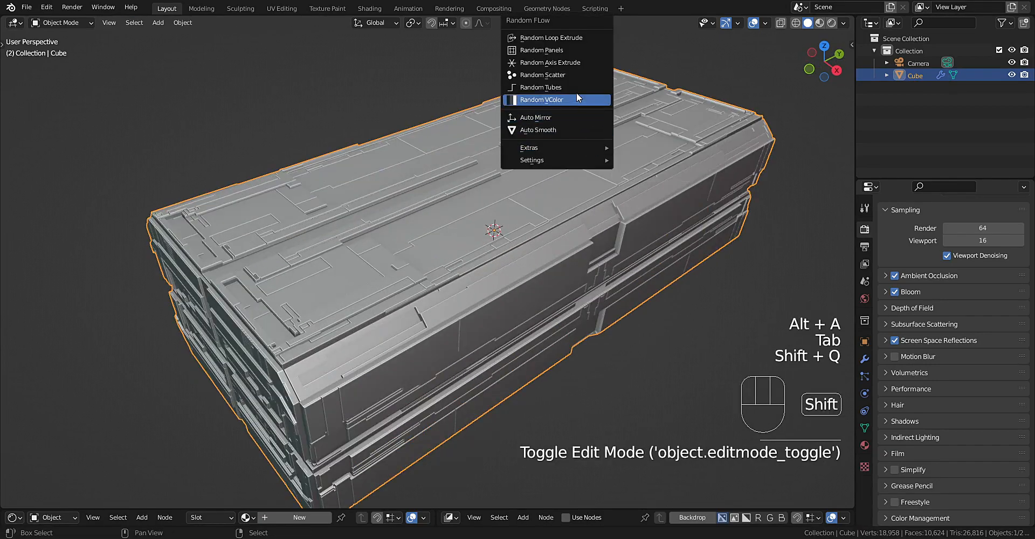
Look up the Random VColor command among the Random Flow tools.
{"action": "key", "text": "Tab"}
{"action": "middle_click_drag", "start_coordinate": [468, 272], "coordinate": [516, 225]}
{"action": "key", "text": "Tab"}
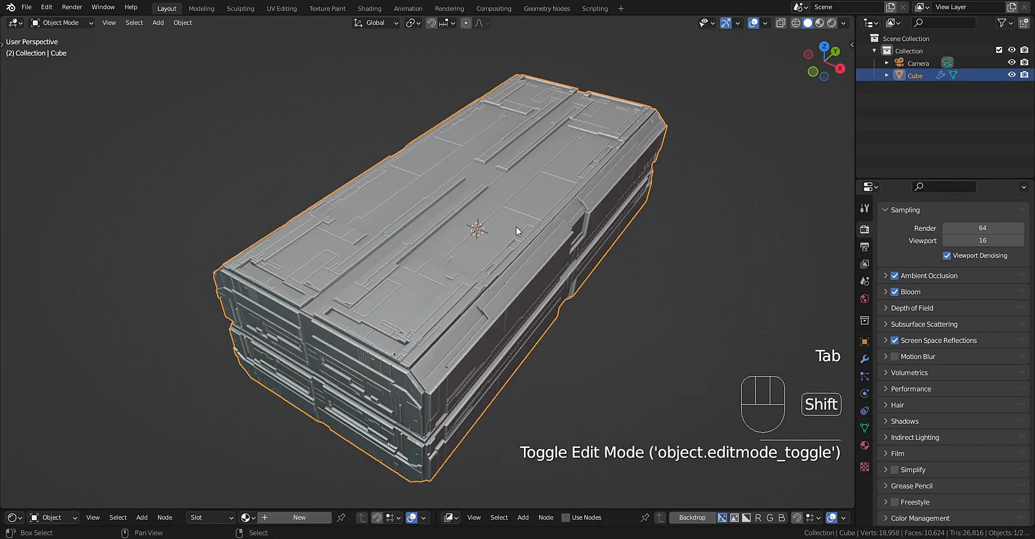
{"action": "key", "text": "shift+q"}
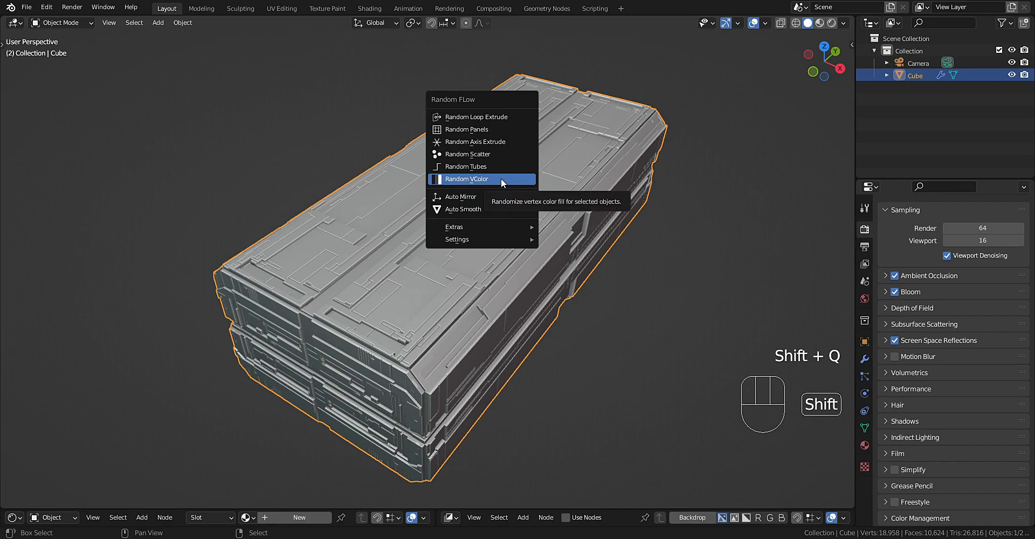
Apply the Mirror modifier to the panel model and check the resulting mesh in Edit Mode.
{"action": "left_click", "coordinate": [864, 359]}
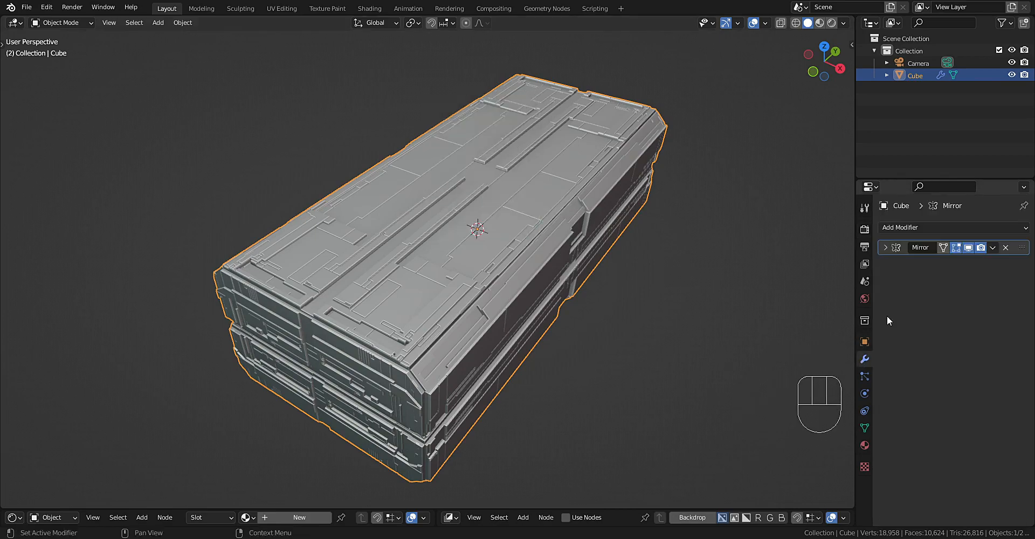
{"action": "key", "text": "ctrl+a"}
{"action": "key", "text": "Tab"}
{"action": "middle_click_drag", "start_coordinate": [463, 273], "coordinate": [488, 277]}
{"action": "key", "text": "Tab"}
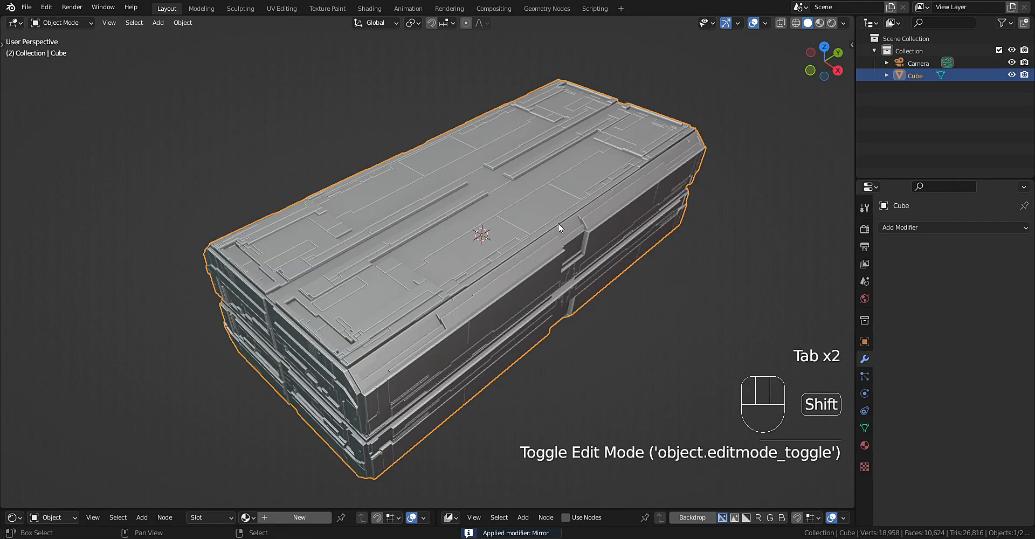
{"action": "key", "text": "shift+q"}
{"action": "mouse_move", "coordinate": [558, 222]}
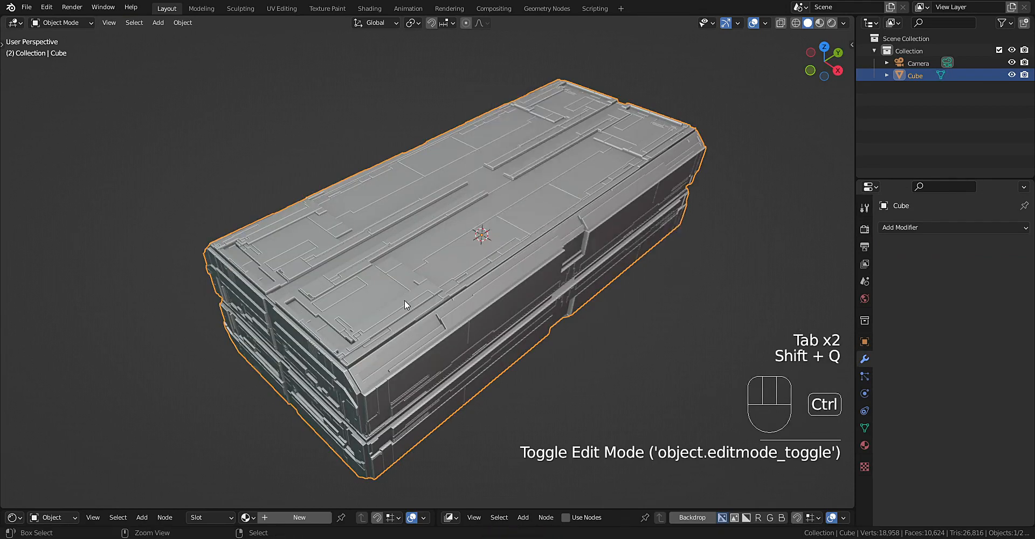
Undo the application of the Mirror modifier.
{"action": "key", "text": "ctrl+z"}
{"action": "key", "text": "ctrl+z"}
{"action": "key", "text": "ctrl+z"}
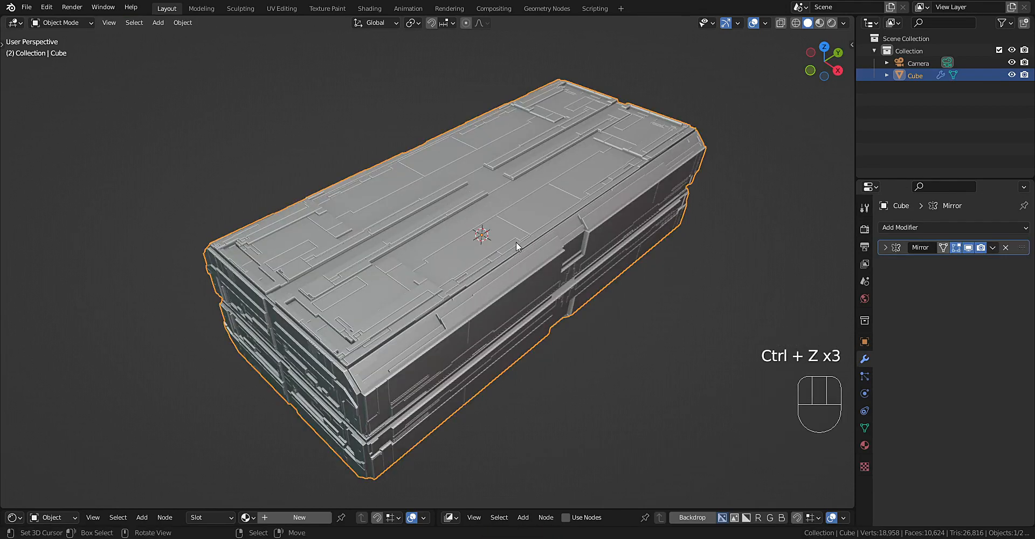
Run Random VColor using the preset with saturation 0 and value 0.6 to 1, with value seed 4 and colors limited to Island.
{"action": "key", "text": "shift+q"}
{"action": "left_click", "coordinate": [508, 198]}
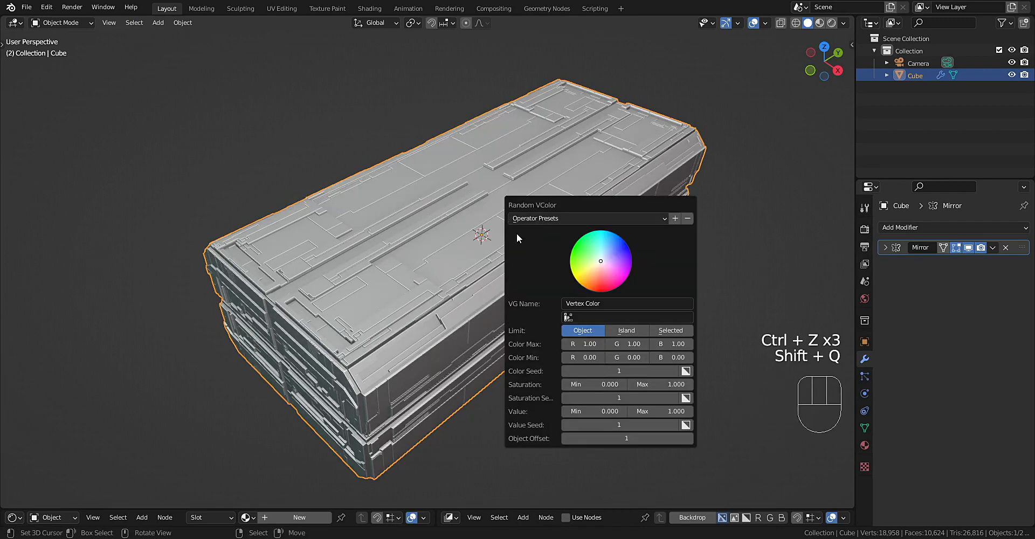
{"action": "left_click", "coordinate": [610, 219]}
{"action": "left_click", "coordinate": [601, 246]}
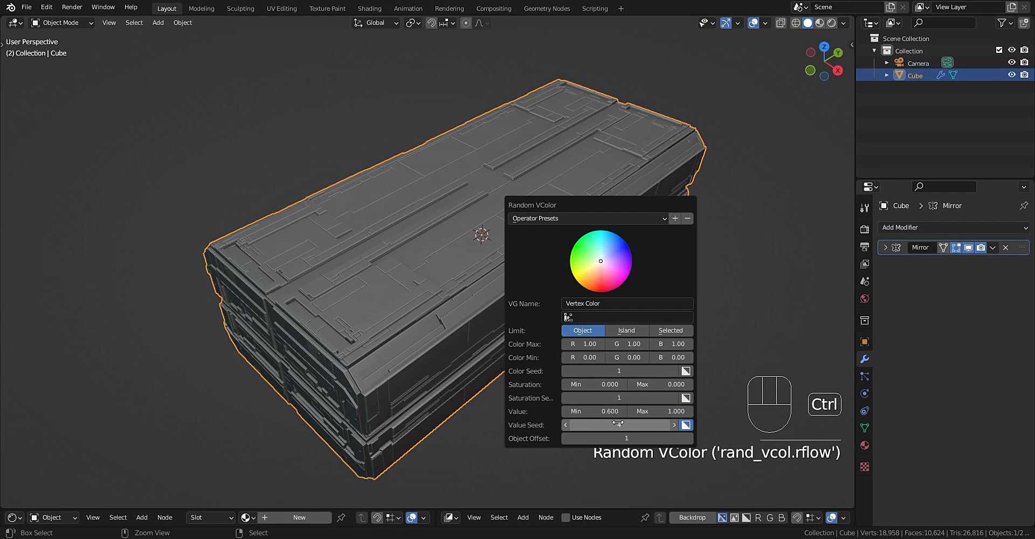
{"action": "left_click", "coordinate": [626, 330]}
Compare the Object limit with Island in the Random VColor settings and set the limit back to Island.
{"action": "scroll", "coordinate": [509, 298], "scroll_direction": "down", "scroll_amount": 3}
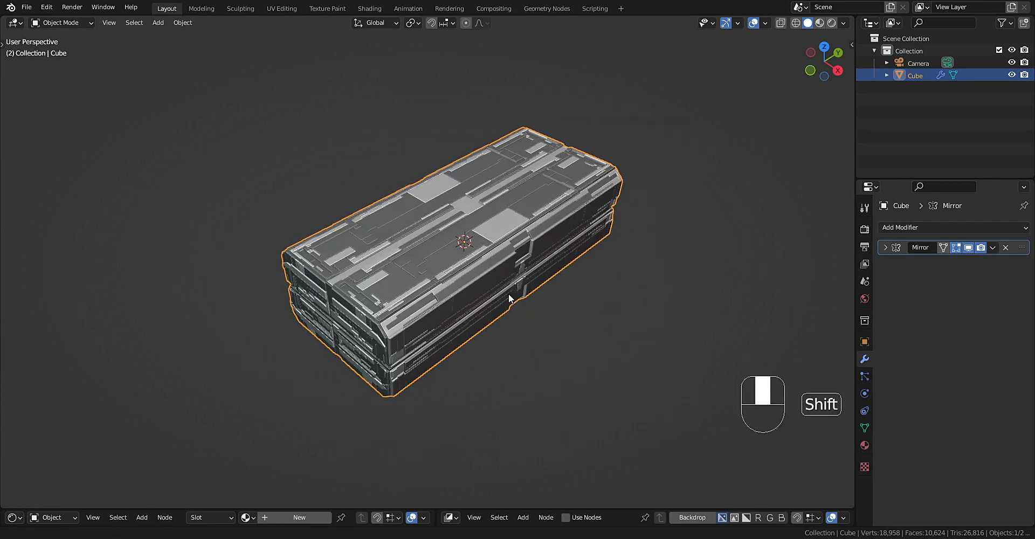
{"action": "scroll", "coordinate": [509, 298], "scroll_direction": "up", "scroll_amount": 3}
{"action": "key", "text": "F9"}
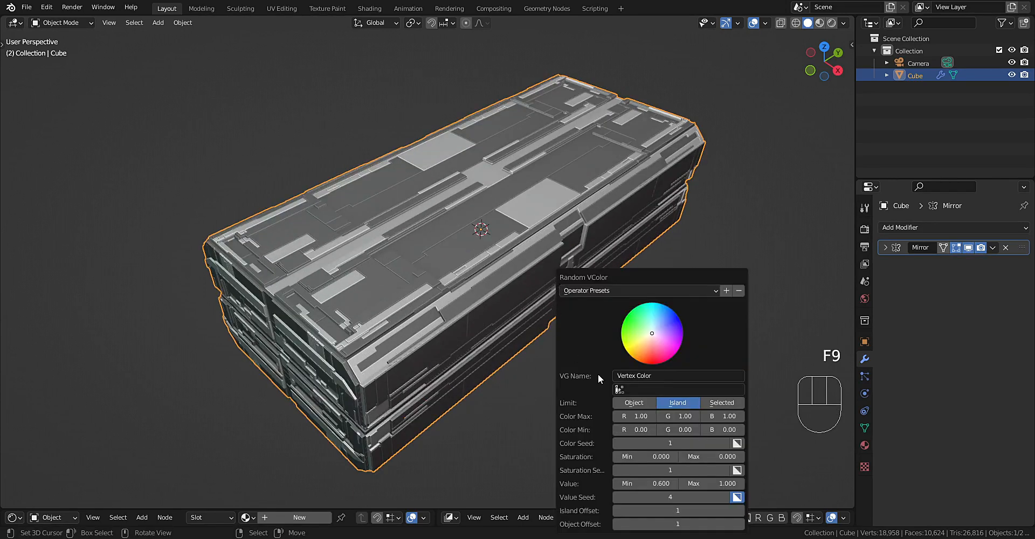
{"action": "left_click", "coordinate": [646, 403]}
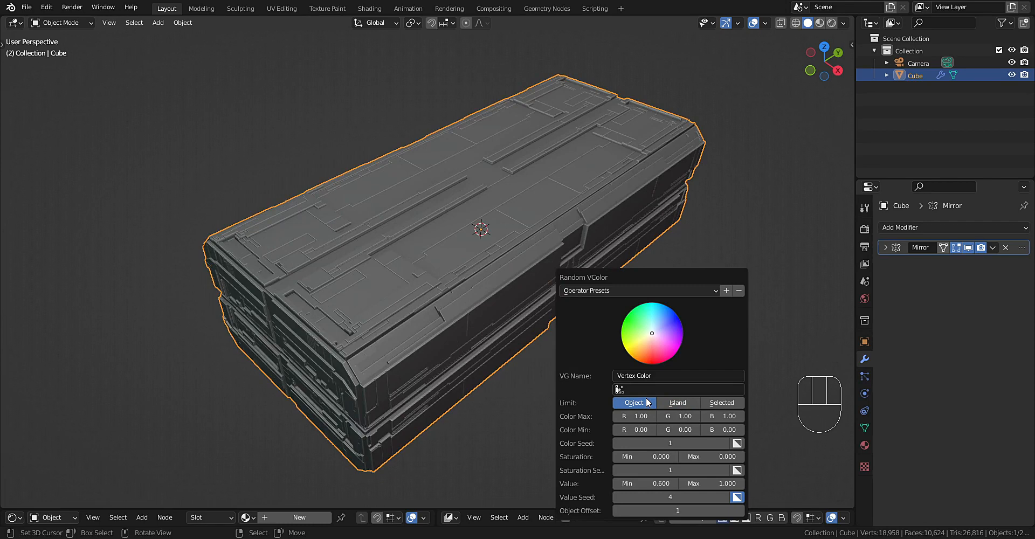
{"action": "left_click", "coordinate": [675, 401]}
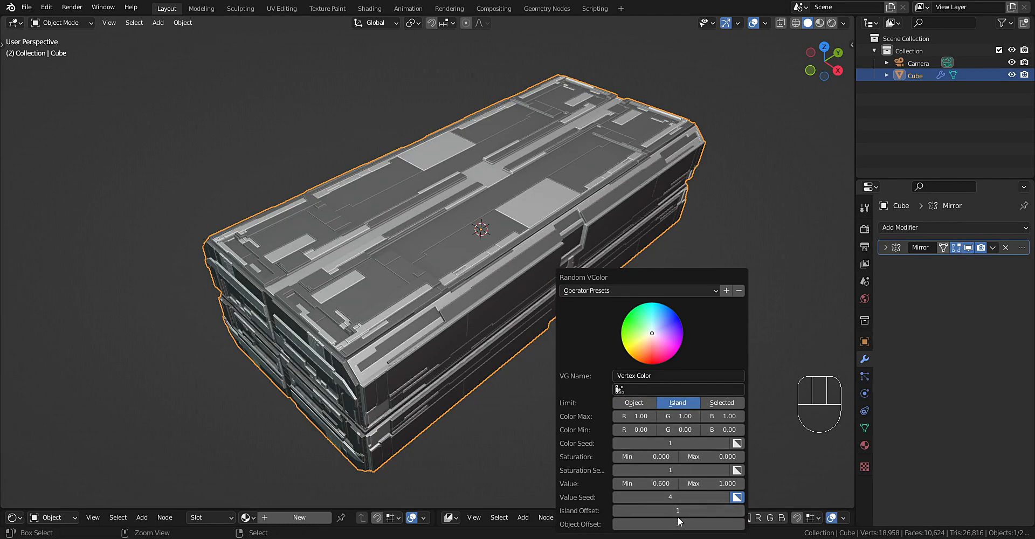
Vary the random shading by changing the value seed and setting the island offset and object offset to 2.
{"action": "scroll", "coordinate": [679, 497], "scroll_direction": "up", "scroll_amount": 3, "text": "ctrl"}
{"action": "scroll", "coordinate": [679, 497], "scroll_direction": "up", "scroll_amount": 1, "text": "ctrl"}
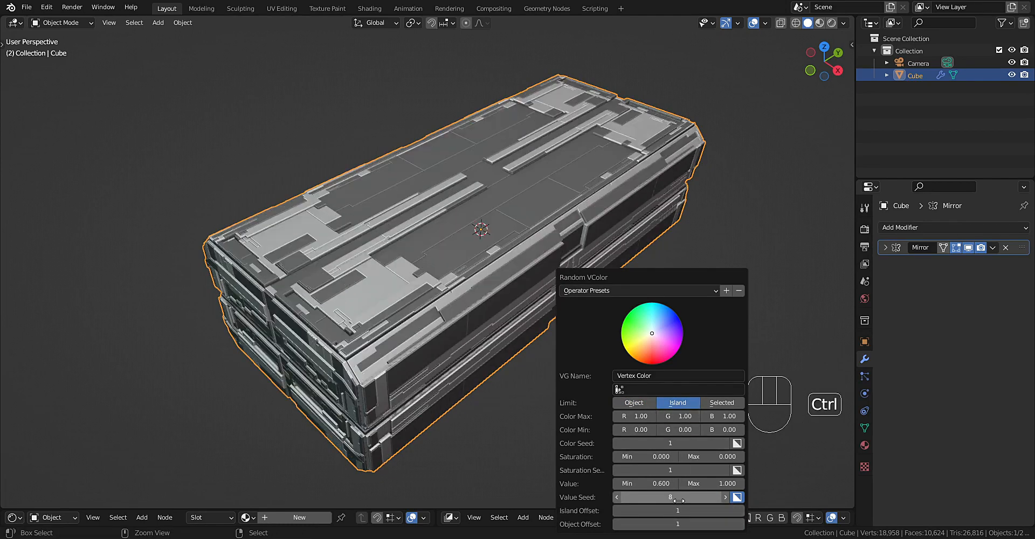
{"action": "scroll", "coordinate": [676, 511], "scroll_direction": "up", "scroll_amount": 1, "text": "ctrl"}
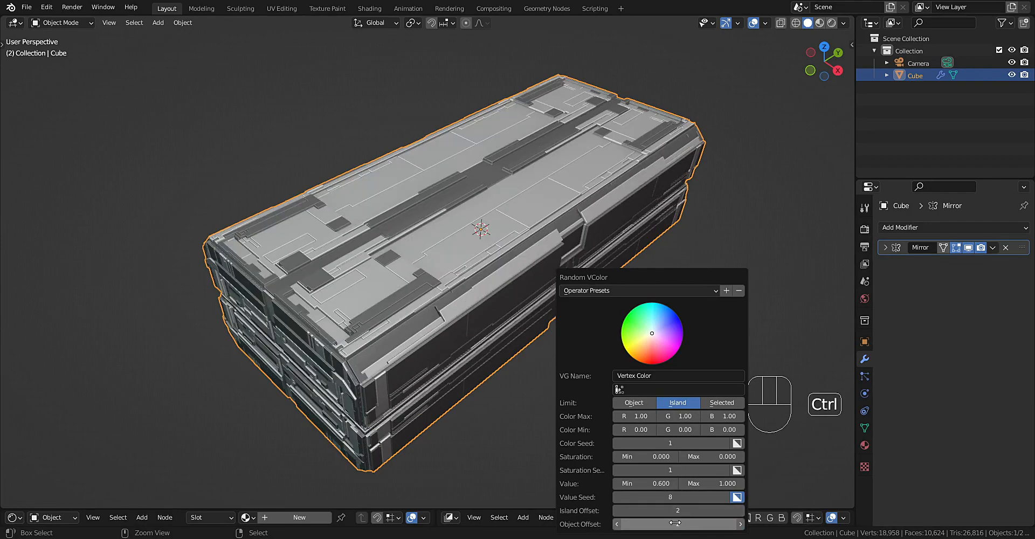
{"action": "scroll", "coordinate": [673, 497], "scroll_direction": "up", "scroll_amount": 1, "text": "ctrl"}
{"action": "scroll", "coordinate": [673, 497], "scroll_direction": "up", "scroll_amount": 2, "text": "ctrl"}
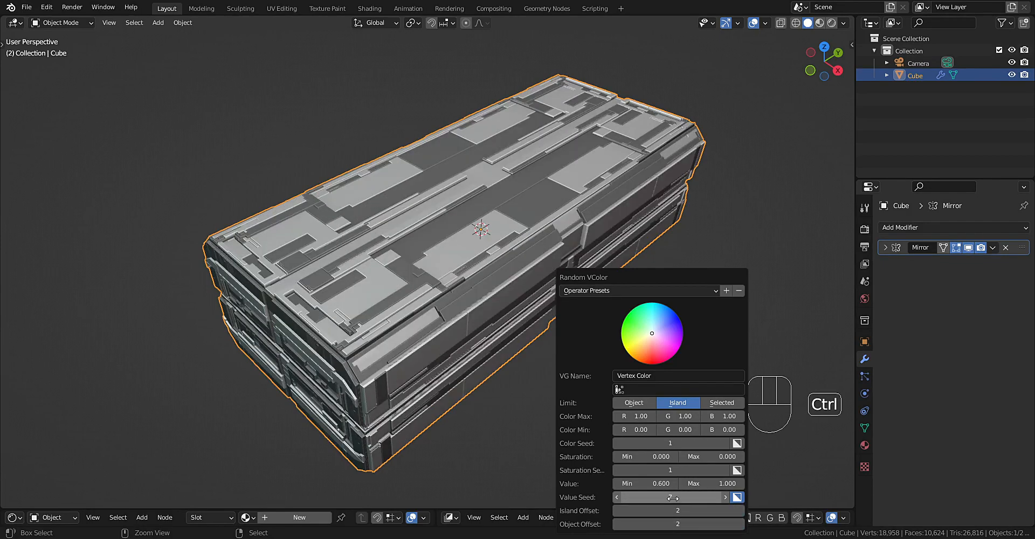
{"action": "scroll", "coordinate": [514, 310], "scroll_direction": "down", "scroll_amount": 2}
{"action": "middle_click_drag", "start_coordinate": [512, 308], "coordinate": [509, 328]}
{"action": "scroll", "coordinate": [511, 299], "scroll_direction": "up", "scroll_amount": 3}
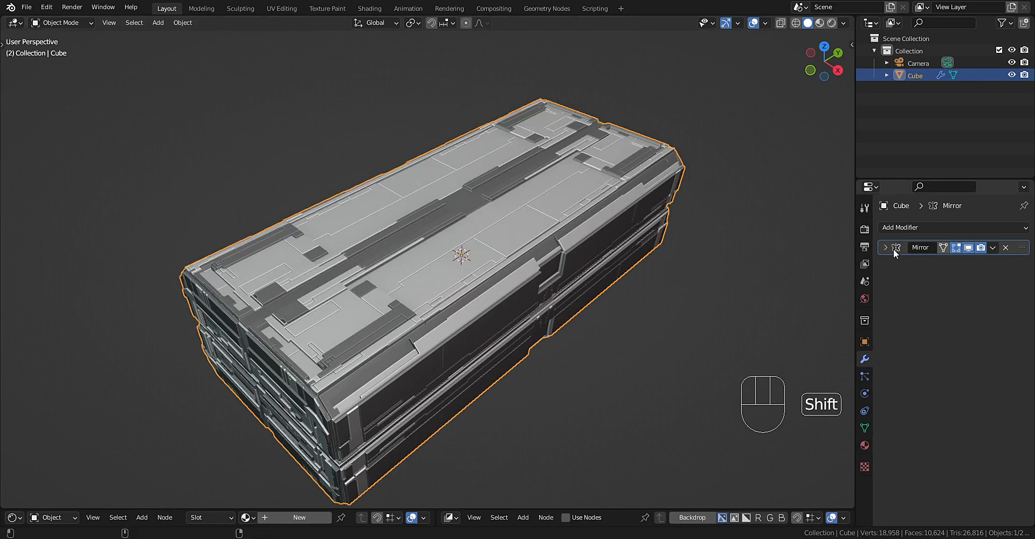
Mark the Cube panel model as an asset.
{"action": "scroll", "coordinate": [526, 265], "scroll_direction": "down", "scroll_amount": 3}
{"action": "middle_click_drag", "start_coordinate": [525, 265], "coordinate": [511, 258]}
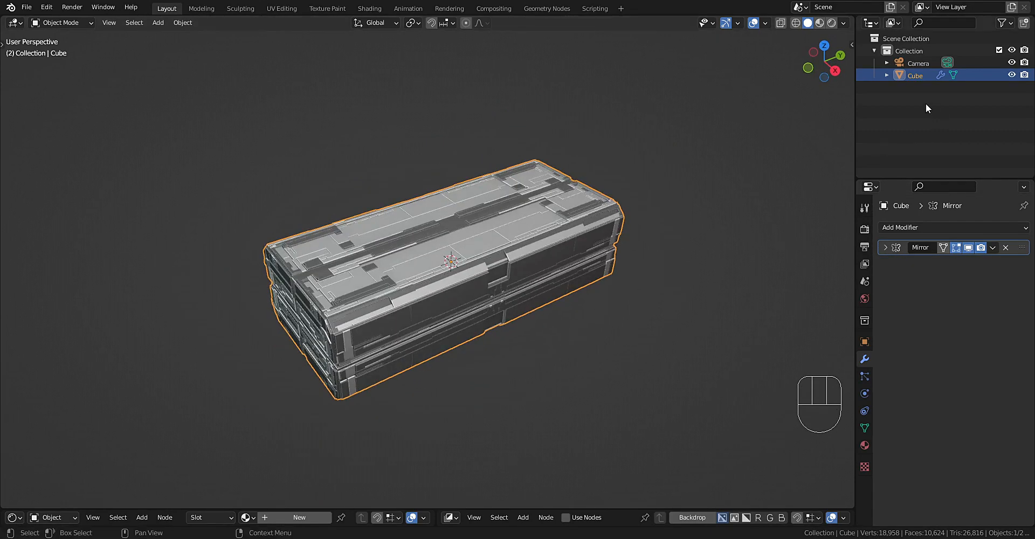
{"action": "right_click", "coordinate": [915, 81]}
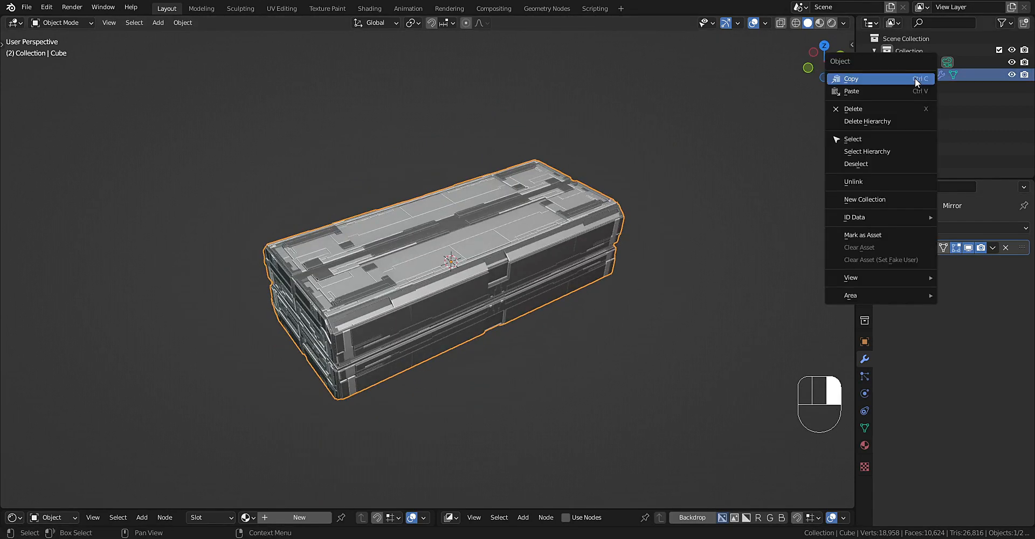
{"action": "left_click", "coordinate": [888, 233]}
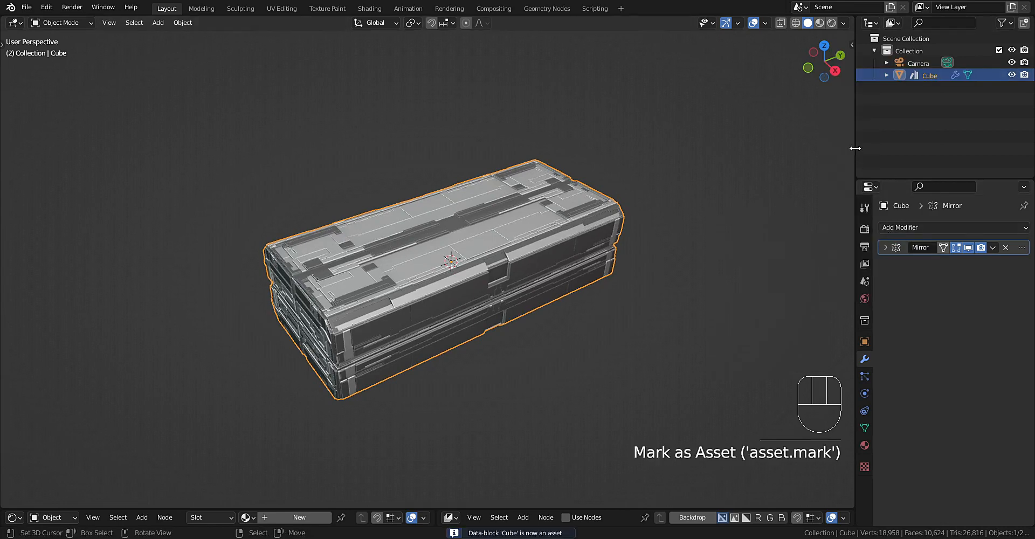
Widen the side editors and replace the Outliner with the Asset Browser.
{"action": "left_click_drag", "start_coordinate": [855, 149], "coordinate": [732, 149]}
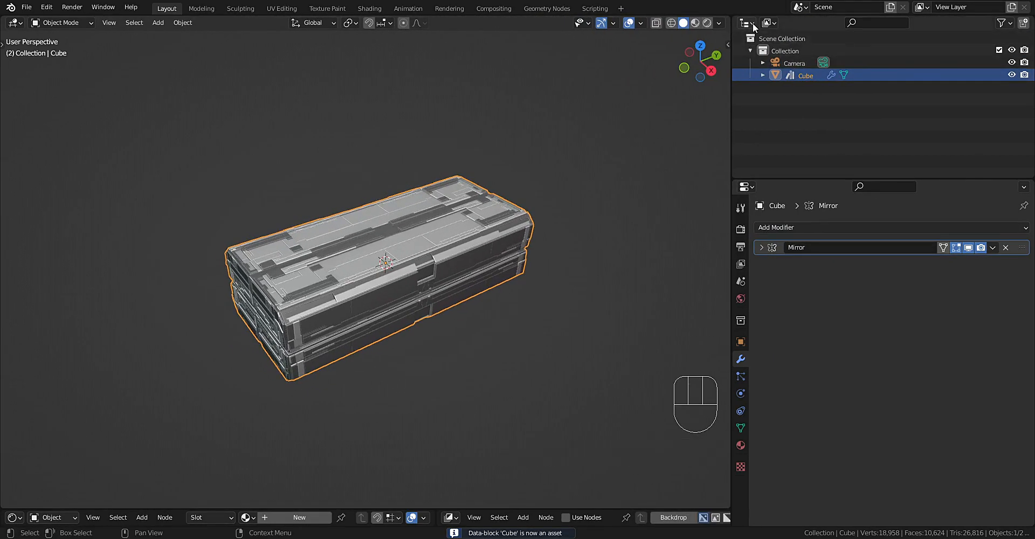
{"action": "left_click", "coordinate": [752, 24]}
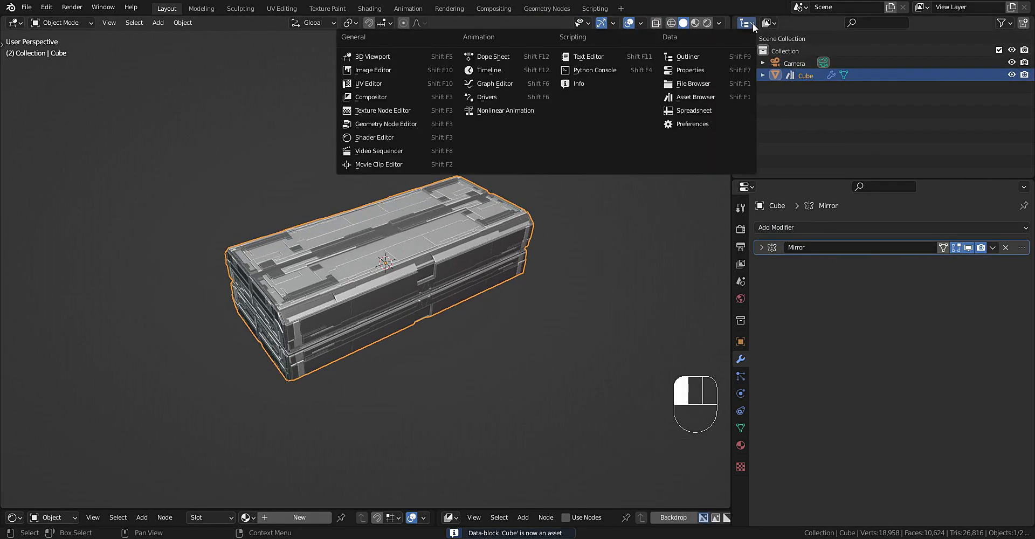
{"action": "left_click", "coordinate": [694, 97]}
Add a plane and move it down to the base of the panel block.
{"action": "scroll", "coordinate": [292, 309], "scroll_direction": "down", "scroll_amount": 7}
{"action": "scroll", "coordinate": [450, 254], "scroll_direction": "up", "scroll_amount": 3}
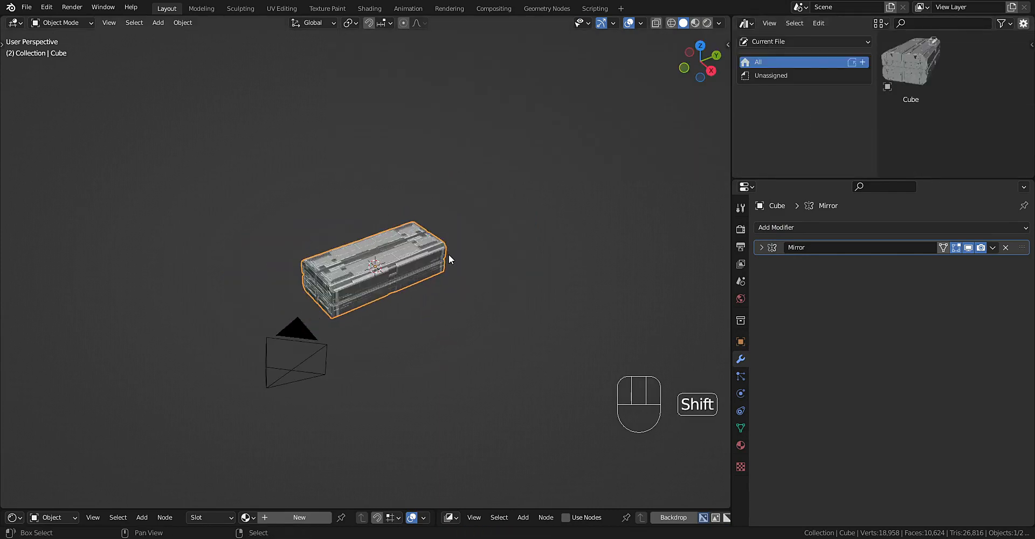
{"action": "key", "text": "shift+a"}
{"action": "left_click", "coordinate": [526, 253]}
{"action": "middle_click_drag", "start_coordinate": [472, 268], "coordinate": [438, 260]}
{"action": "key", "text": "g"}
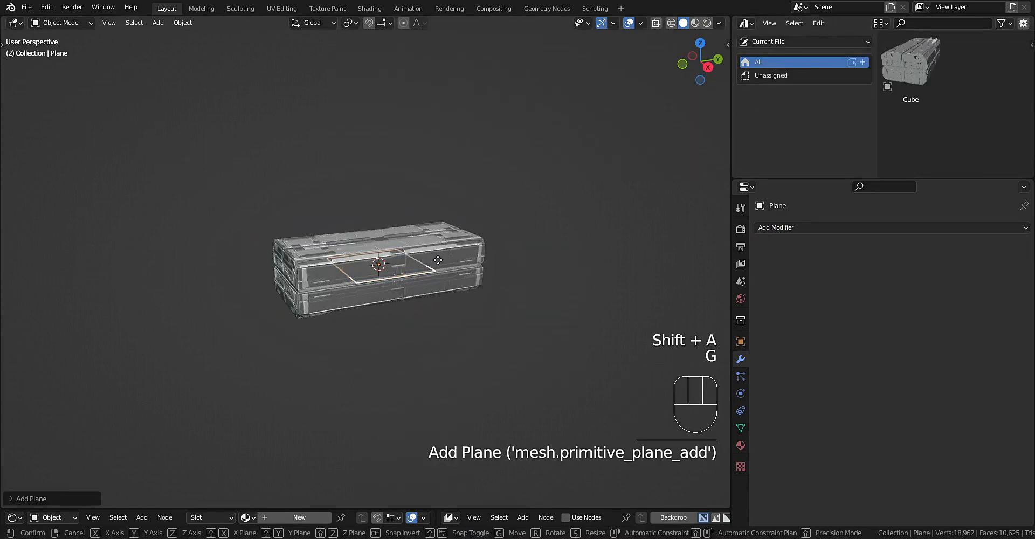
{"action": "left_click", "coordinate": [438, 290]}
Scale the plane up into a large ground surface extending well beyond the panel block.
{"action": "key", "text": "s"}
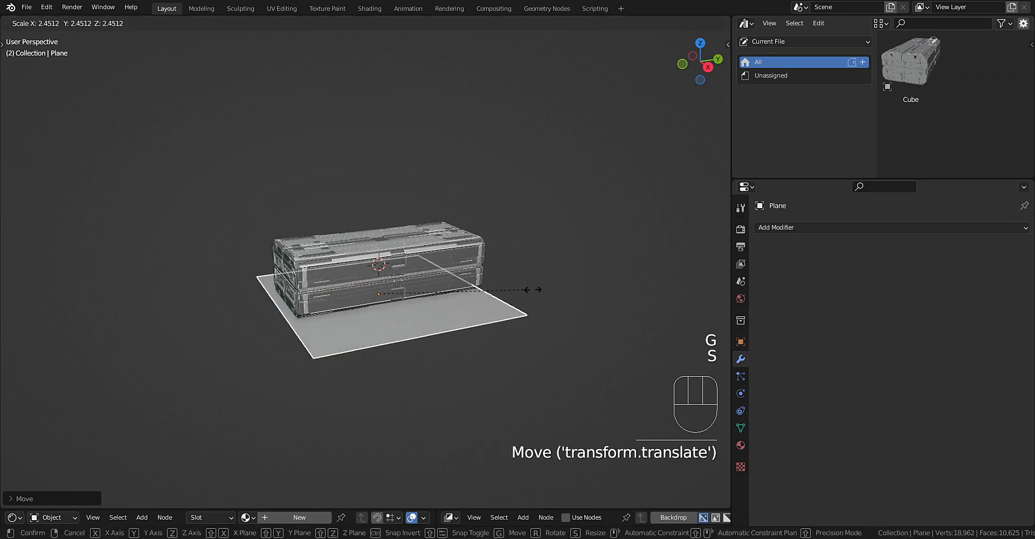
{"action": "left_click", "coordinate": [654, 294]}
{"action": "key", "text": "s"}
{"action": "left_click", "coordinate": [689, 297]}
Place two copies of the Cube asset on the ground plane, in front of and beside the original block.
{"action": "scroll", "coordinate": [687, 293], "scroll_direction": "down", "scroll_amount": 3}
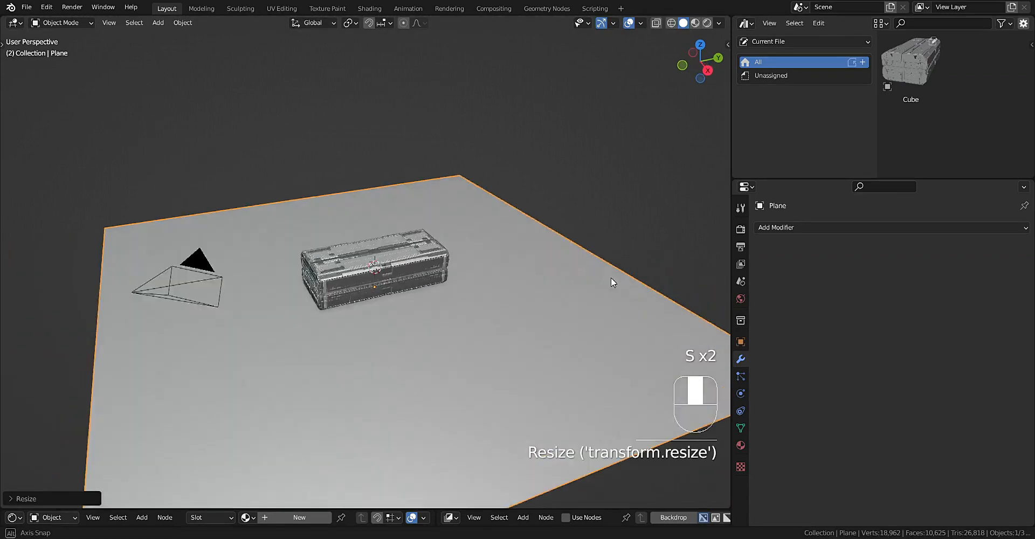
{"action": "left_click_drag", "start_coordinate": [919, 71], "coordinate": [462, 340]}
{"action": "middle_click_drag", "start_coordinate": [547, 352], "coordinate": [573, 362]}
{"action": "middle_click_drag", "start_coordinate": [573, 363], "coordinate": [558, 285], "text": "shift"}
{"action": "left_click_drag", "start_coordinate": [912, 82], "coordinate": [286, 318]}
Stack a third Cube asset copy on top of a placed block and rotate it about the Z axis.
{"action": "left_click_drag", "start_coordinate": [911, 73], "coordinate": [453, 233]}
{"action": "key", "text": "r"}
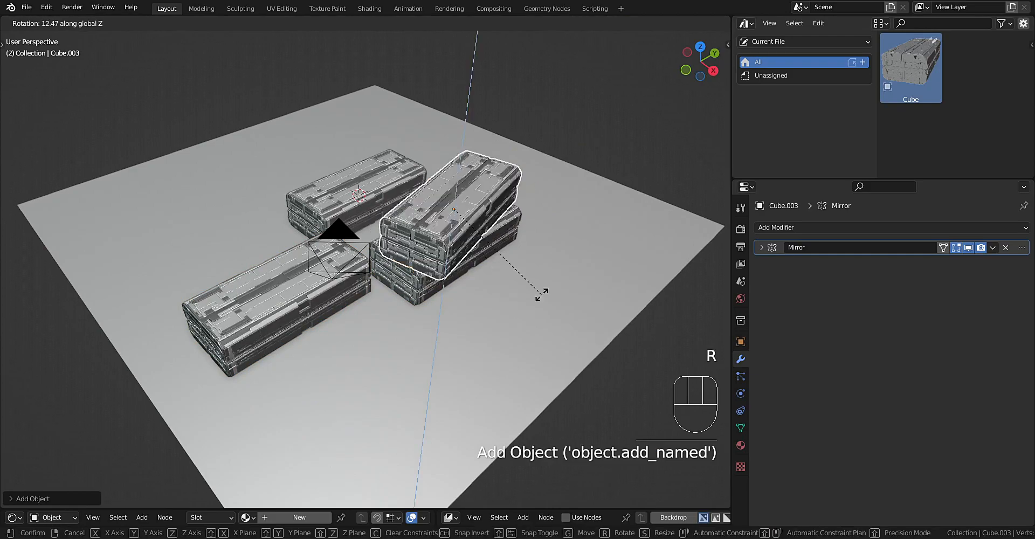
{"action": "left_click", "coordinate": [575, 203]}
Place one more Cube asset copy on the open ground, and delete it along with the other loose copy.
{"action": "left_click_drag", "start_coordinate": [889, 88], "coordinate": [412, 358]}
{"action": "middle_click_drag", "start_coordinate": [412, 358], "coordinate": [504, 334]}
{"action": "key", "text": "x"}
{"action": "key", "text": "x"}
{"action": "left_click", "coordinate": [355, 311]}
{"action": "key", "text": "x"}
{"action": "left_click", "coordinate": [355, 307]}
{"action": "left_click", "coordinate": [561, 182]}
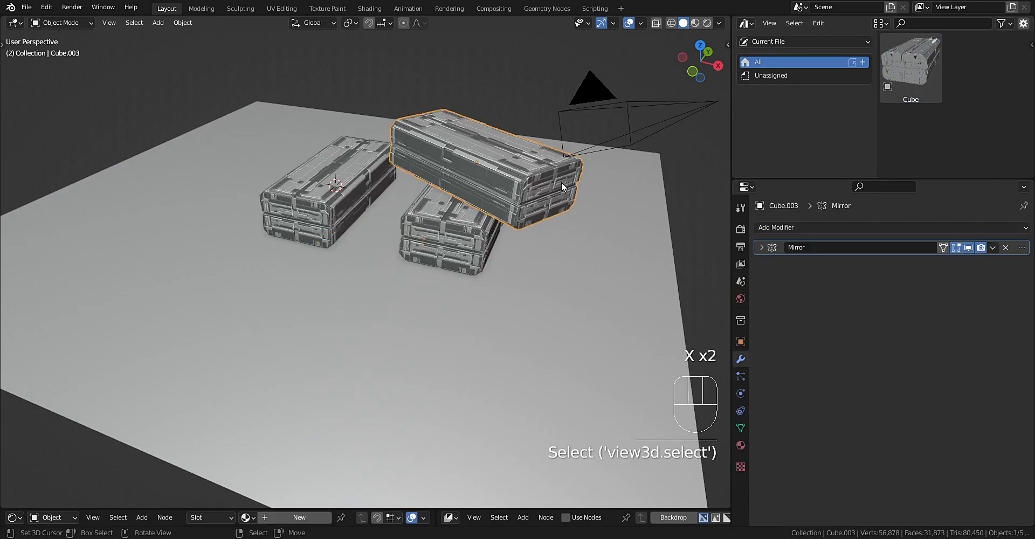
Delete the remaining placed block copies and the ground plane, and select the original panel block.
{"action": "key", "text": "x"}
{"action": "left_click", "coordinate": [561, 182]}
{"action": "left_click", "coordinate": [434, 236]}
{"action": "key", "text": "x"}
{"action": "left_click", "coordinate": [420, 239]}
{"action": "middle_click_drag", "start_coordinate": [419, 238], "coordinate": [511, 260], "text": "shift"}
{"action": "right_click", "coordinate": [553, 294]}
{"action": "key", "text": "x"}
{"action": "left_click", "coordinate": [554, 294]}
{"action": "right_click", "coordinate": [448, 237]}
{"action": "scroll", "coordinate": [507, 269], "scroll_direction": "up", "scroll_amount": 3}
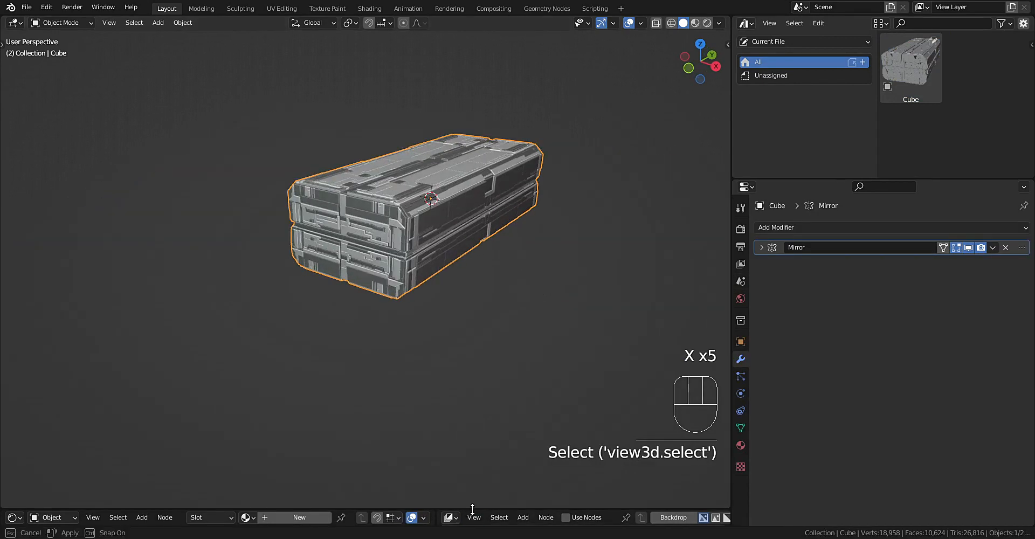
Enlarge the shader editor, create a new material for the block and switch the viewport to Material Preview shading.
{"action": "mouse_move", "coordinate": [472, 509]}
{"action": "left_mouse_down"}
{"action": "mouse_move", "coordinate": [490, 258]}
{"action": "mouse_move", "coordinate": [360, 303]}
{"action": "left_mouse_up"}
{"action": "left_click", "coordinate": [296, 318]}
{"action": "key", "text": "z"}
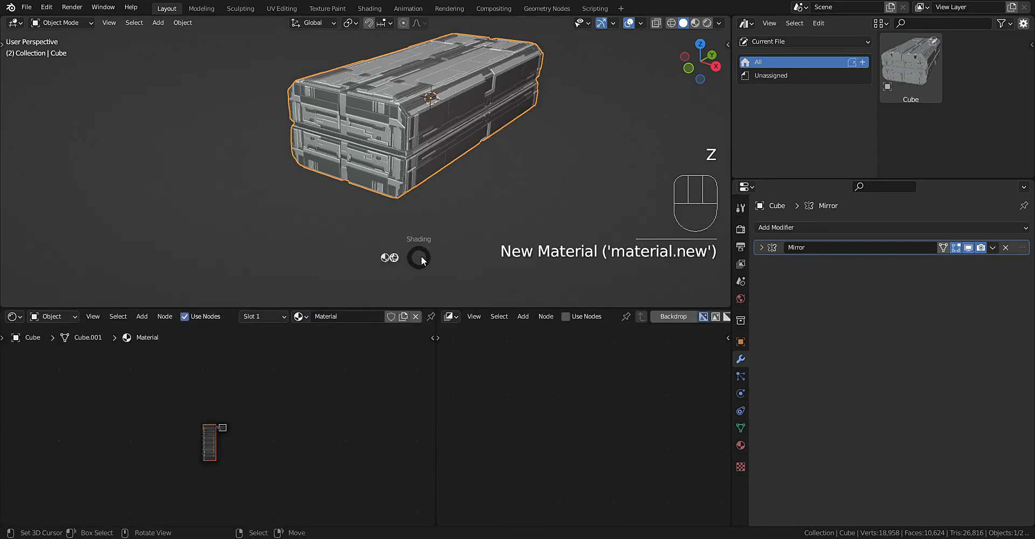
{"action": "left_click", "coordinate": [226, 438]}
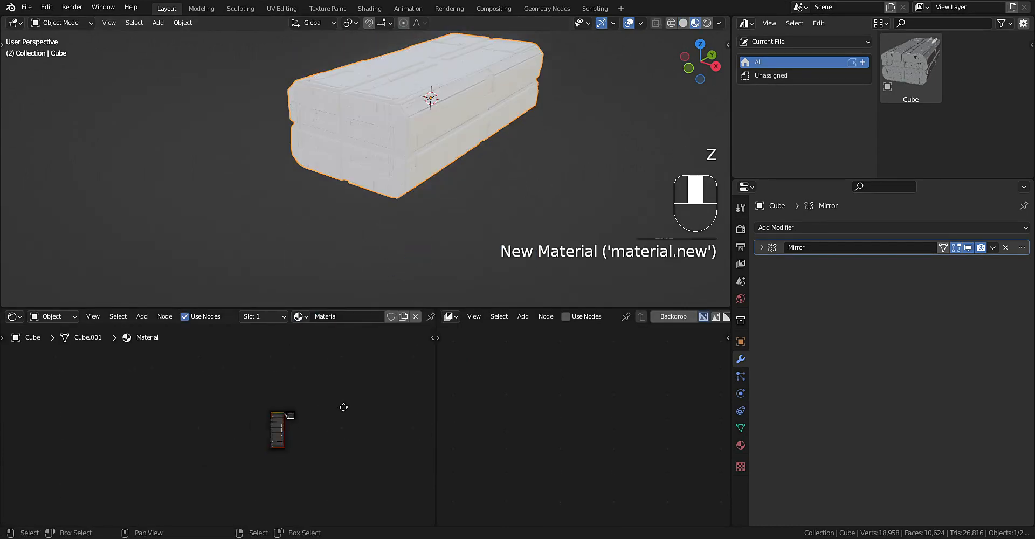
Add an Attribute node for the Vertex Color layer and link its Color output to the Principled BSDF's Base Color.
{"action": "key", "text": "ctrl+space"}
{"action": "scroll", "coordinate": [693, 276], "scroll_direction": "up", "scroll_amount": 5}
{"action": "key", "text": "shift+a"}
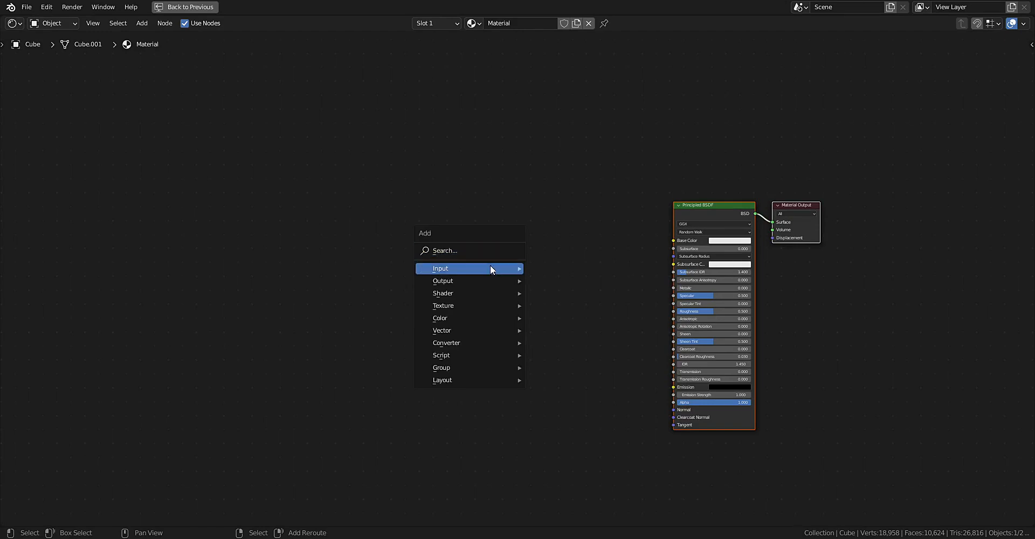
{"action": "mouse_move", "coordinate": [490, 268]}
{"action": "left_click", "coordinate": [636, 269]}
{"action": "left_click", "coordinate": [524, 231]}
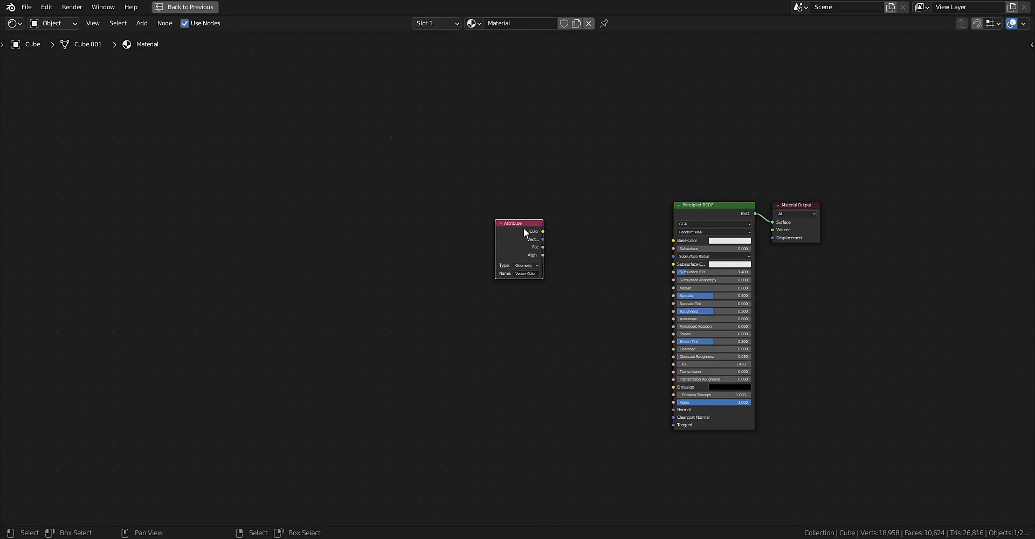
{"action": "left_click_drag", "start_coordinate": [542, 231], "coordinate": [673, 240]}
{"action": "scroll", "coordinate": [609, 251], "scroll_direction": "up", "scroll_amount": 3}
Insert a MixRGB node on the link between the Attribute node and the Principled BSDF.
{"action": "key", "text": "shift+a"}
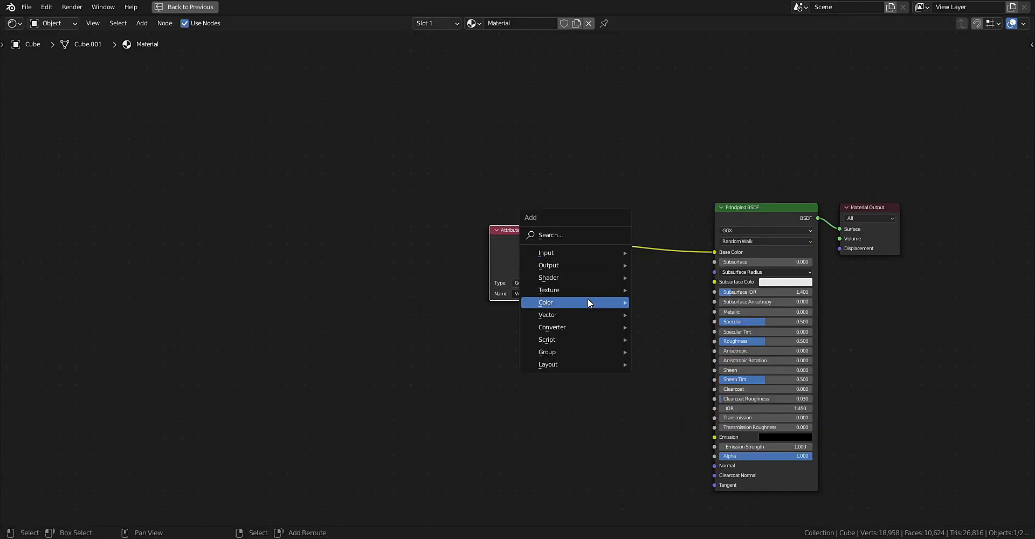
{"action": "mouse_move", "coordinate": [587, 302]}
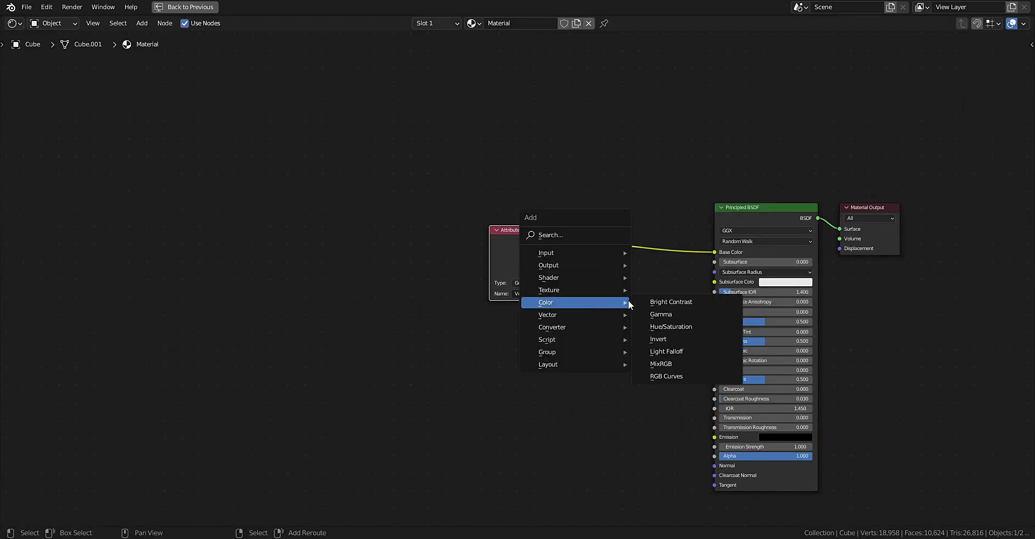
{"action": "left_click", "coordinate": [671, 364]}
{"action": "left_click", "coordinate": [646, 229]}
Add an Ambient Occlusion node and link its AO output to the Mix node's Color2 input.
{"action": "key", "text": "shift+a"}
{"action": "mouse_move", "coordinate": [502, 137]}
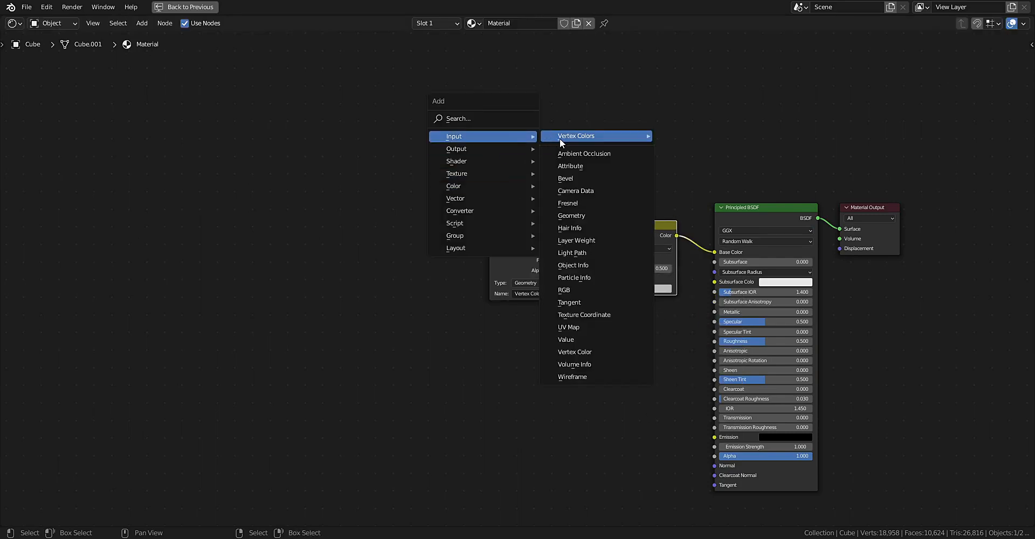
{"action": "left_click", "coordinate": [571, 136]}
{"action": "left_click", "coordinate": [463, 151]}
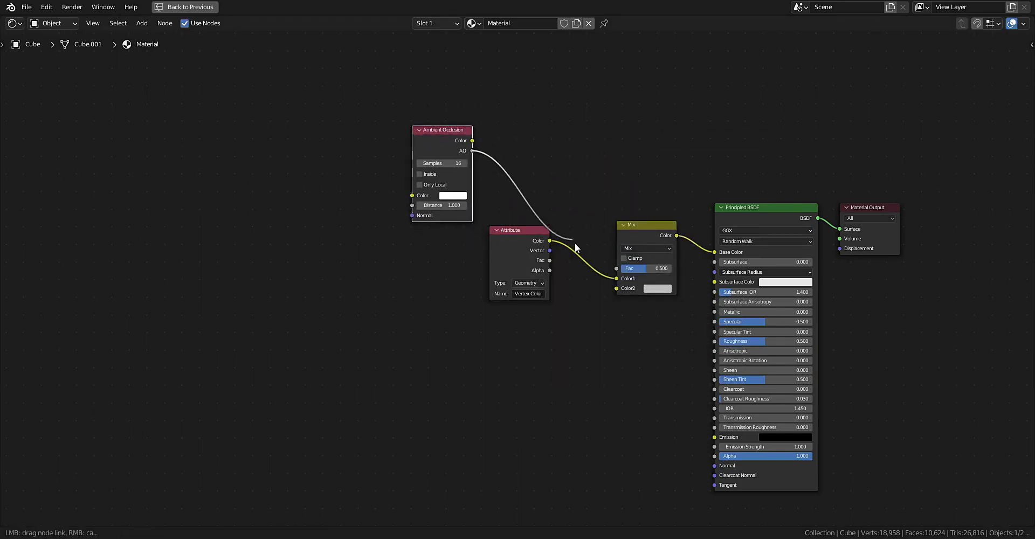
{"action": "left_click_drag", "start_coordinate": [620, 287], "coordinate": [620, 288]}
Set the Mix node's blending mode to Multiply with a factor of 1.000.
{"action": "left_click", "coordinate": [646, 249]}
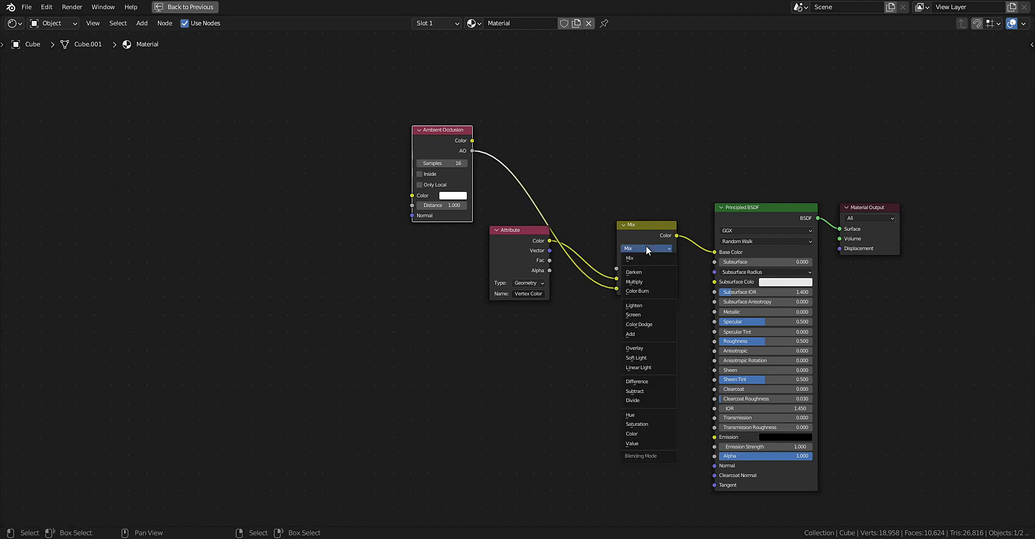
{"action": "left_click", "coordinate": [645, 283]}
{"action": "scroll", "coordinate": [573, 254], "scroll_direction": "up", "scroll_amount": 2}
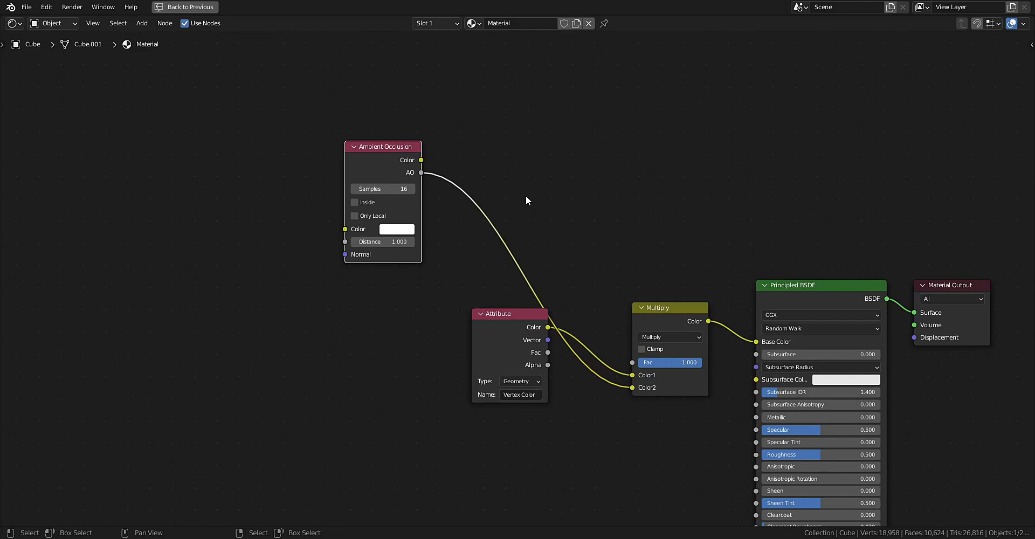
Insert a ColorRamp node on the link between the Ambient Occlusion and Multiply nodes, and restore the full workspace layout.
{"action": "key", "text": "shift+a"}
{"action": "mouse_move", "coordinate": [504, 268]}
{"action": "left_click", "coordinate": [577, 290]}
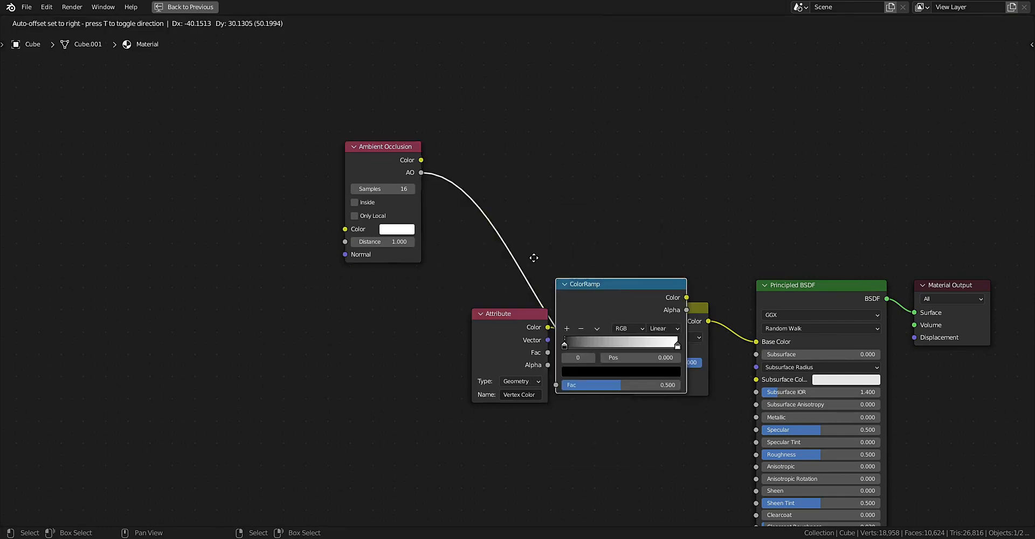
{"action": "left_click", "coordinate": [441, 130]}
{"action": "key", "text": "ctrl+space"}
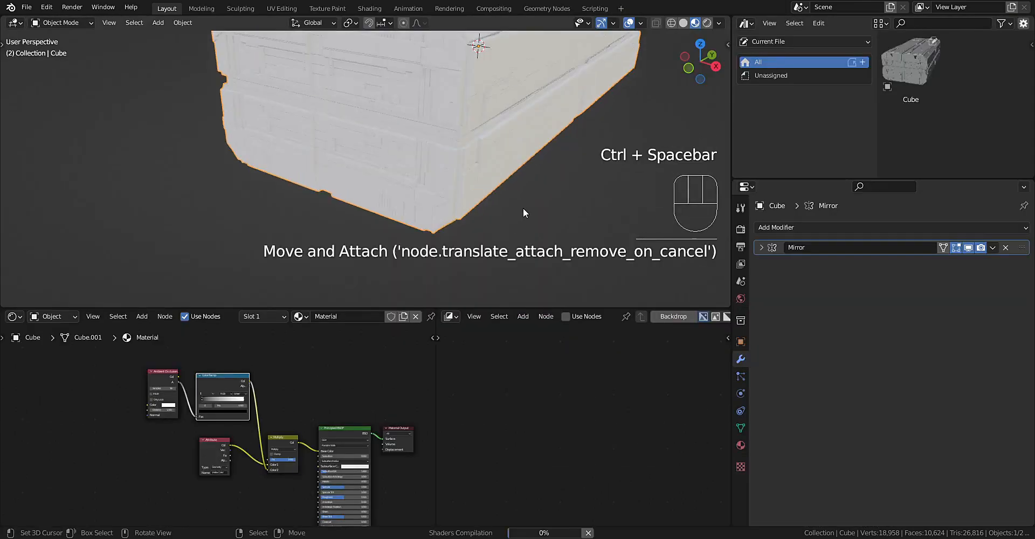
Set the Principled BSDF's Roughness to 0.400 and Metallic to 1.000.
{"action": "middle_click_drag", "start_coordinate": [523, 208], "coordinate": [551, 203]}
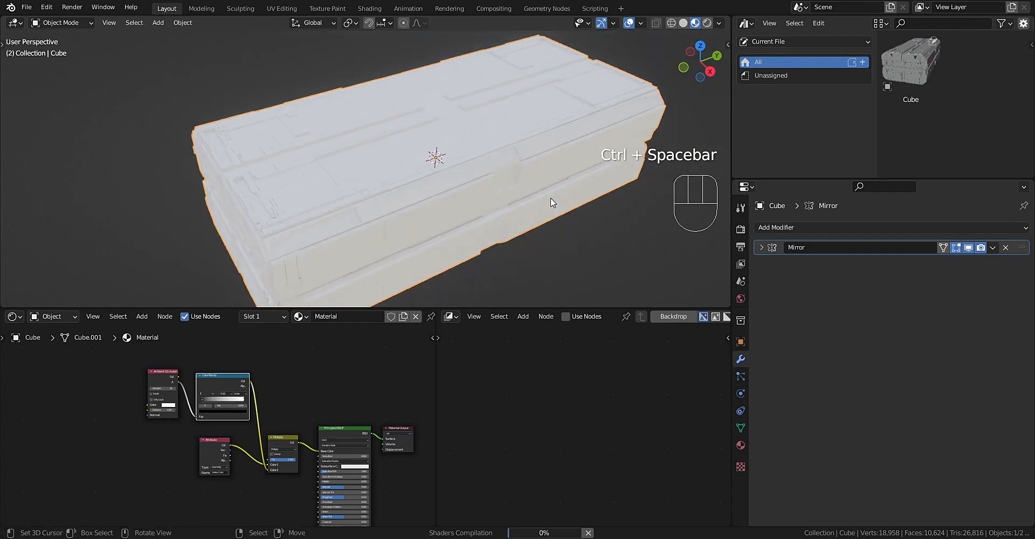
{"action": "scroll", "coordinate": [545, 200], "scroll_direction": "up", "scroll_amount": 2}
{"action": "scroll", "coordinate": [285, 422], "scroll_direction": "up", "scroll_amount": 3}
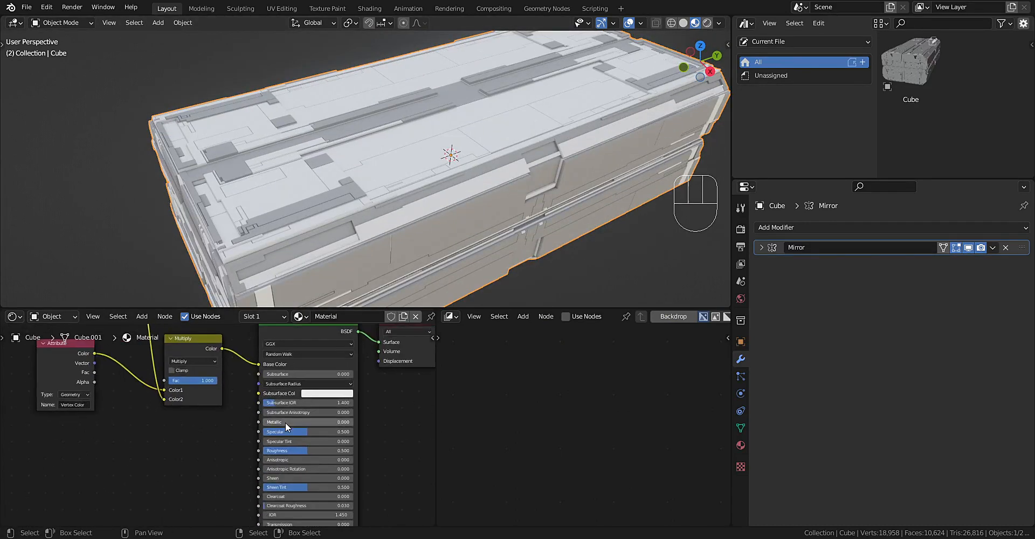
{"action": "scroll", "coordinate": [285, 423], "scroll_direction": "up", "scroll_amount": 1}
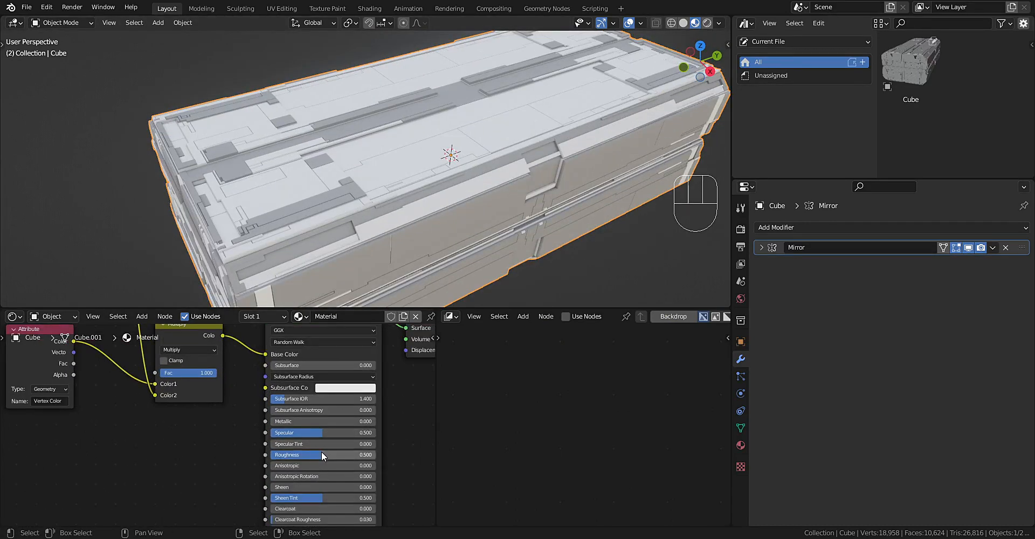
{"action": "left_click_drag", "start_coordinate": [321, 454], "coordinate": [321, 454], "text": "ctrl"}
{"action": "left_click_drag", "start_coordinate": [299, 421], "coordinate": [399, 421]}
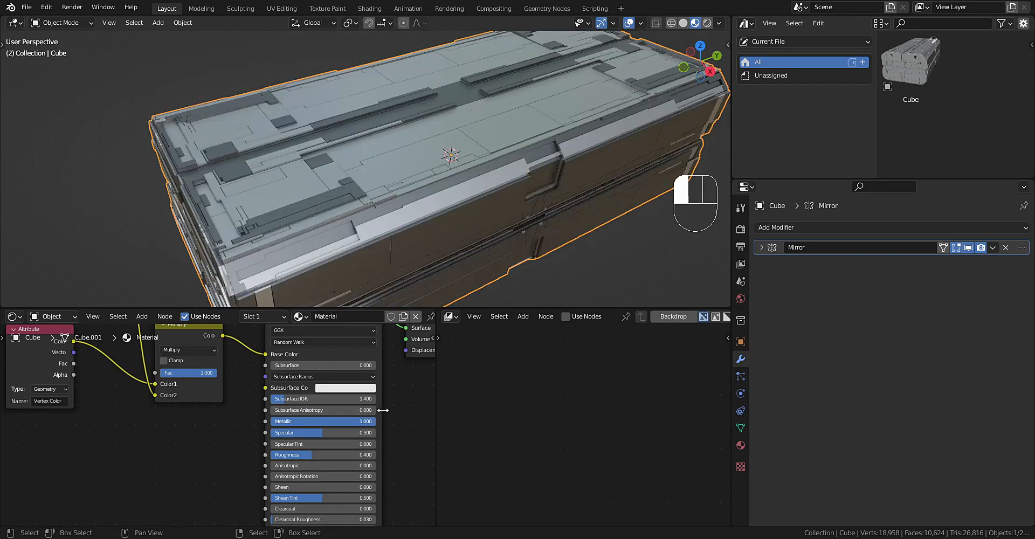
{"action": "scroll", "coordinate": [435, 224], "scroll_direction": "down", "scroll_amount": 2}
{"action": "mouse_move", "coordinate": [435, 224]}
{"action": "middle_mouse_down"}
{"action": "mouse_move", "coordinate": [461, 215]}
{"action": "mouse_move", "coordinate": [442, 234]}
{"action": "mouse_move", "coordinate": [447, 222]}
{"action": "middle_mouse_up"}
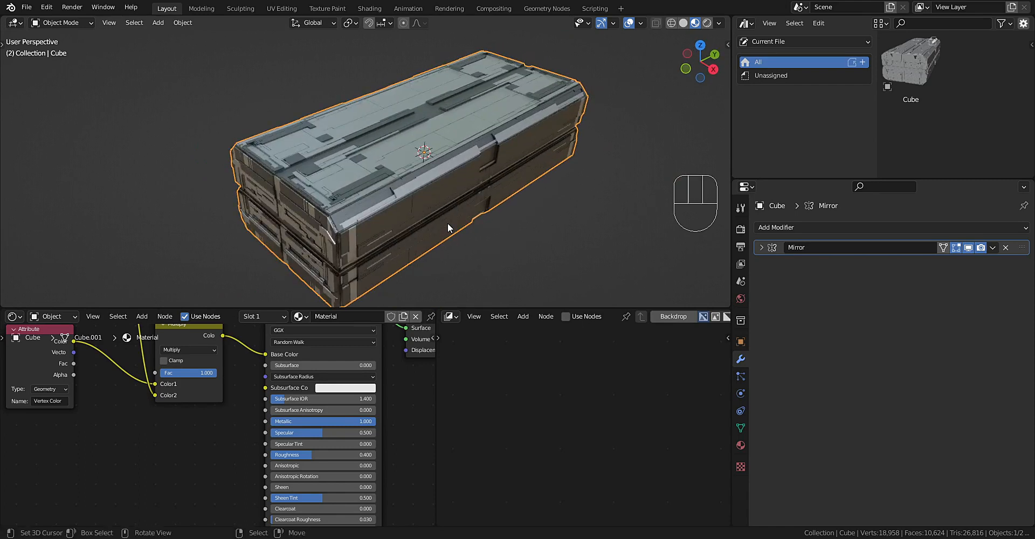
Move the ColorRamp's black stop to position 0.500 and inspect the shaded block in the viewport.
{"action": "middle_click_drag", "start_coordinate": [355, 372], "coordinate": [399, 410]}
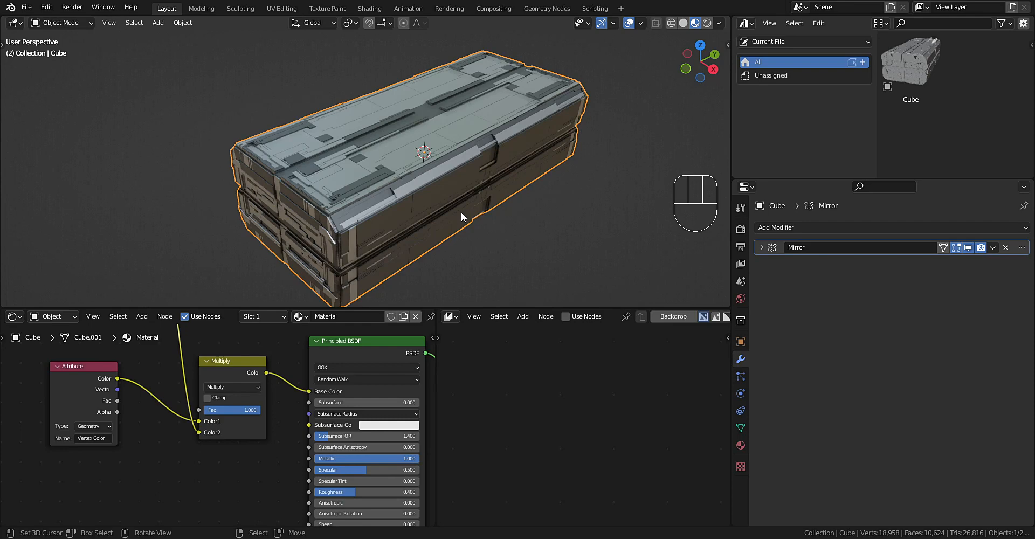
{"action": "middle_click_drag", "start_coordinate": [259, 348], "coordinate": [347, 461]}
{"action": "scroll", "coordinate": [206, 408], "scroll_direction": "down", "scroll_amount": 1}
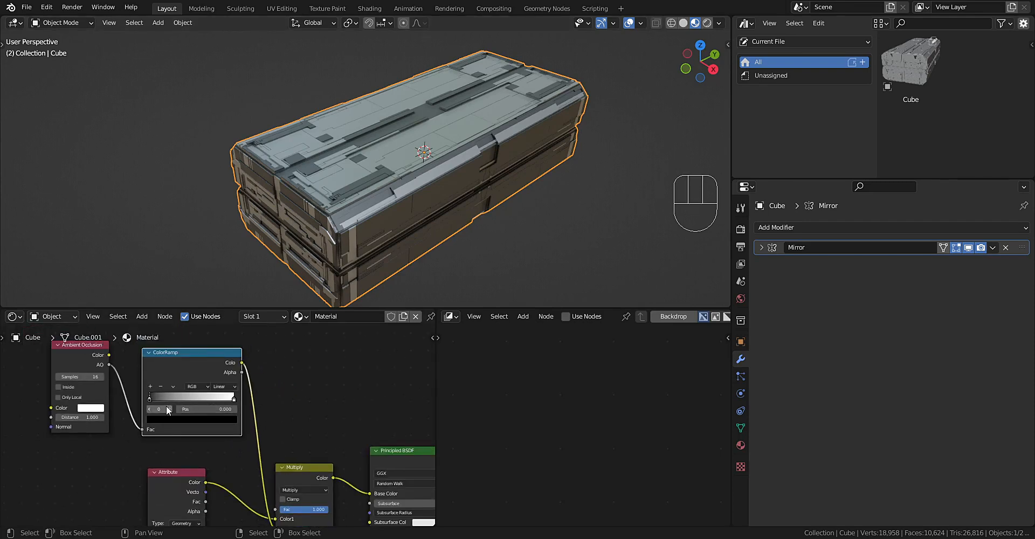
{"action": "left_click_drag", "start_coordinate": [155, 399], "coordinate": [192, 399]}
{"action": "middle_click_drag", "start_coordinate": [377, 238], "coordinate": [386, 259]}
{"action": "middle_click_drag", "start_coordinate": [425, 209], "coordinate": [599, 248]}
{"action": "key", "text": "ctrl+space"}
{"action": "key", "text": "ctrl+space"}
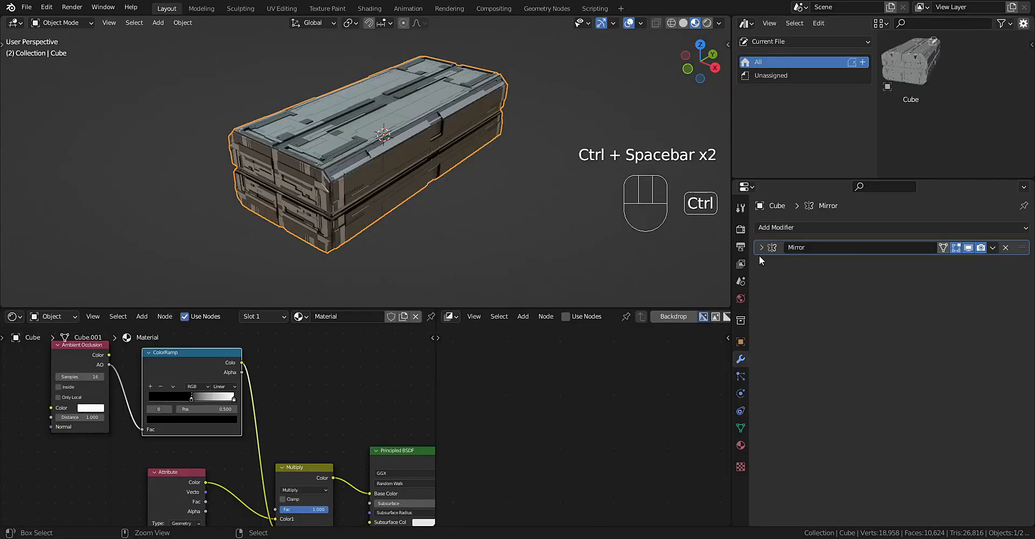
Add an Array modifier to the block with a count of 2 and a relative offset of X 0, Z 1.
{"action": "left_click", "coordinate": [842, 231]}
{"action": "left_click", "coordinate": [843, 262]}
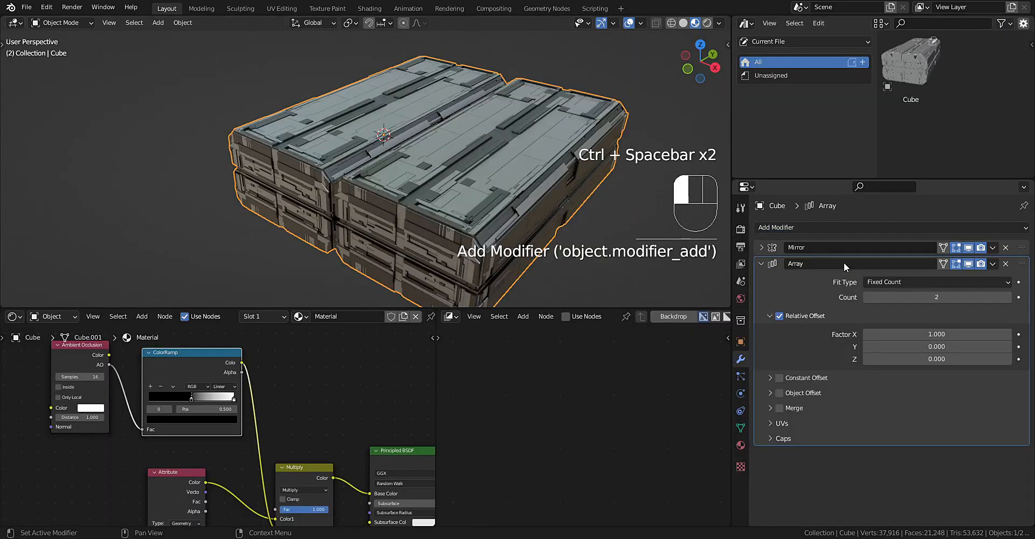
{"action": "left_click", "coordinate": [931, 334]}
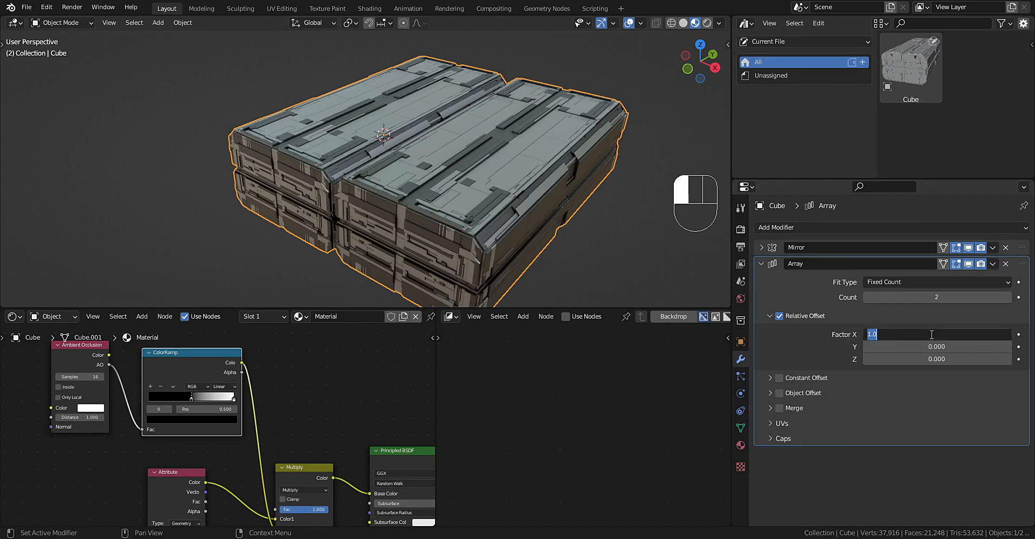
{"action": "type", "text": "0"}
{"action": "key", "text": "Tab"}
{"action": "key", "text": "Tab"}
{"action": "type", "text": "1"}
{"action": "key", "text": "Return"}
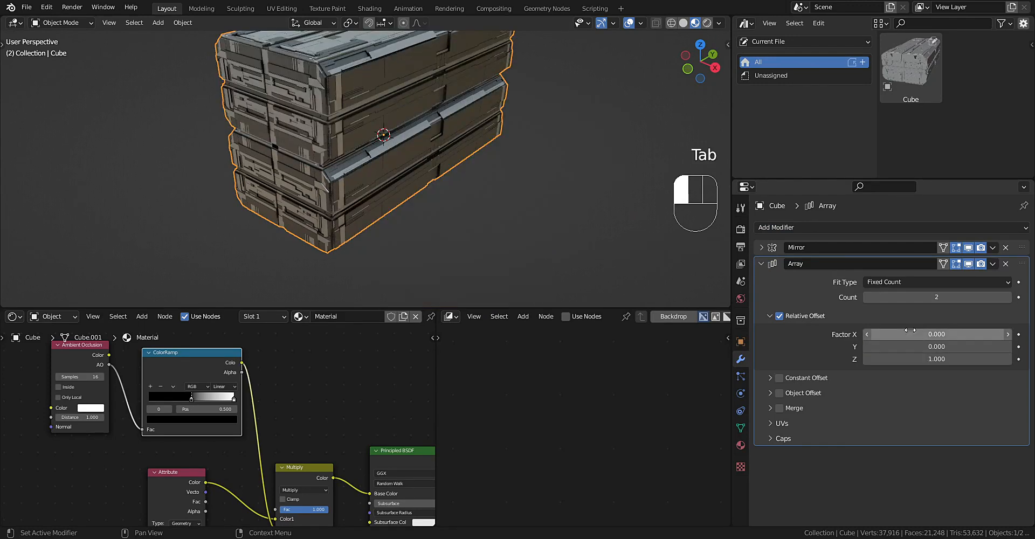
{"action": "scroll", "coordinate": [526, 254], "scroll_direction": "down", "scroll_amount": 3}
{"action": "middle_click_drag", "start_coordinate": [518, 218], "coordinate": [507, 247], "text": "shift"}
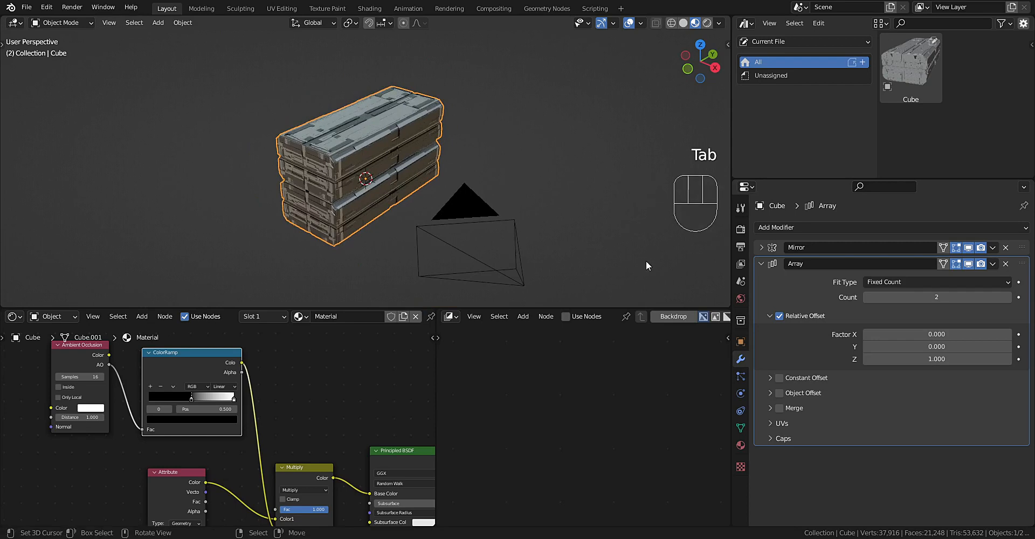
Duplicate the Array modifier and set the duplicate's relative offset to X 1.090 and Z 0.
{"action": "left_click", "coordinate": [761, 264]}
{"action": "key", "text": "shift+d"}
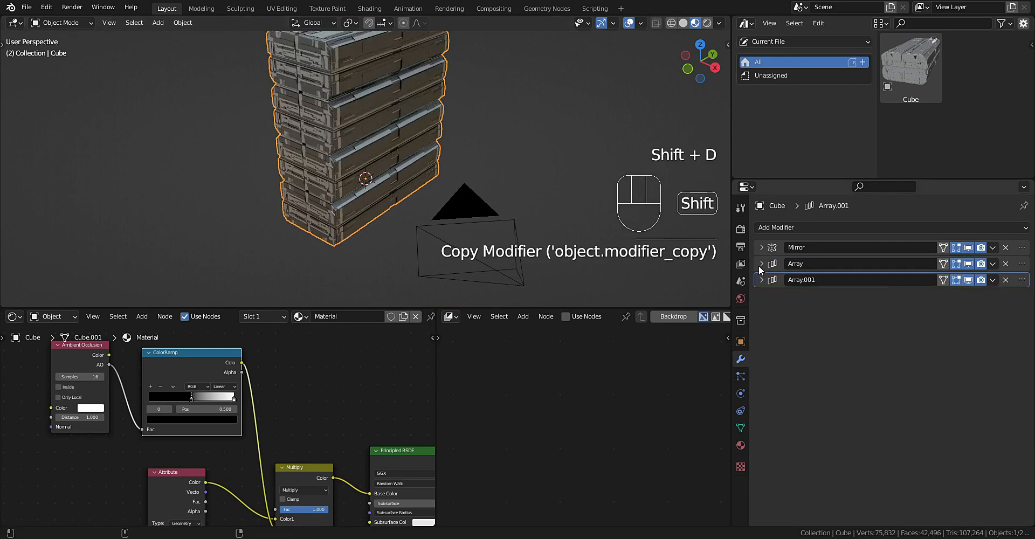
{"action": "left_click", "coordinate": [761, 280]}
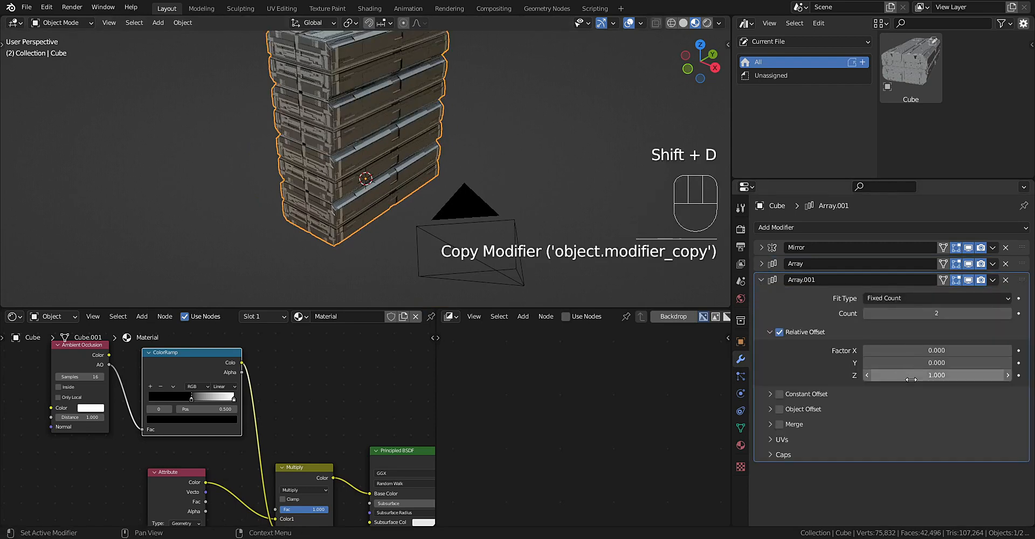
{"action": "double_click", "coordinate": [894, 376]}
{"action": "key", "text": "ctrl+a"}
{"action": "type", "text": "0"}
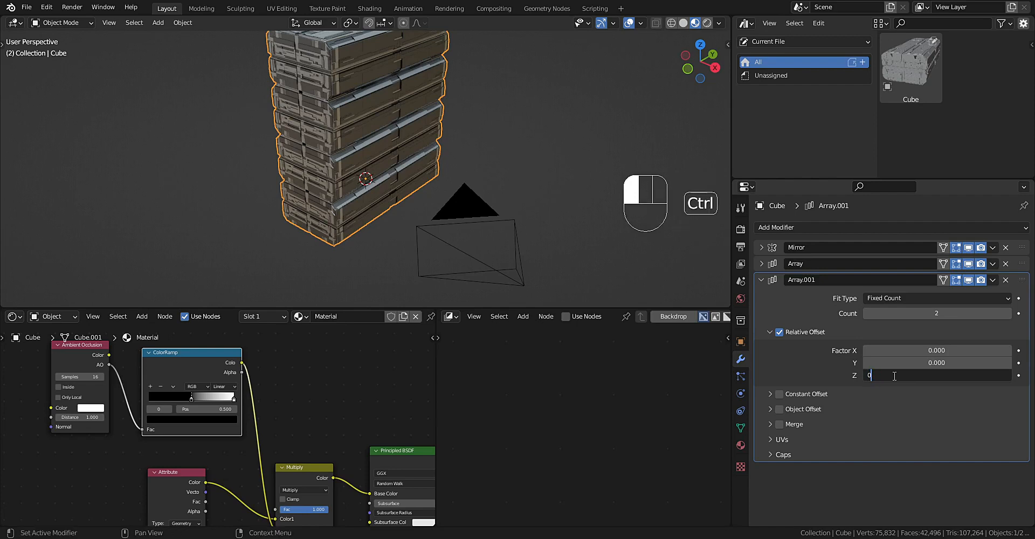
{"action": "key", "text": "Return"}
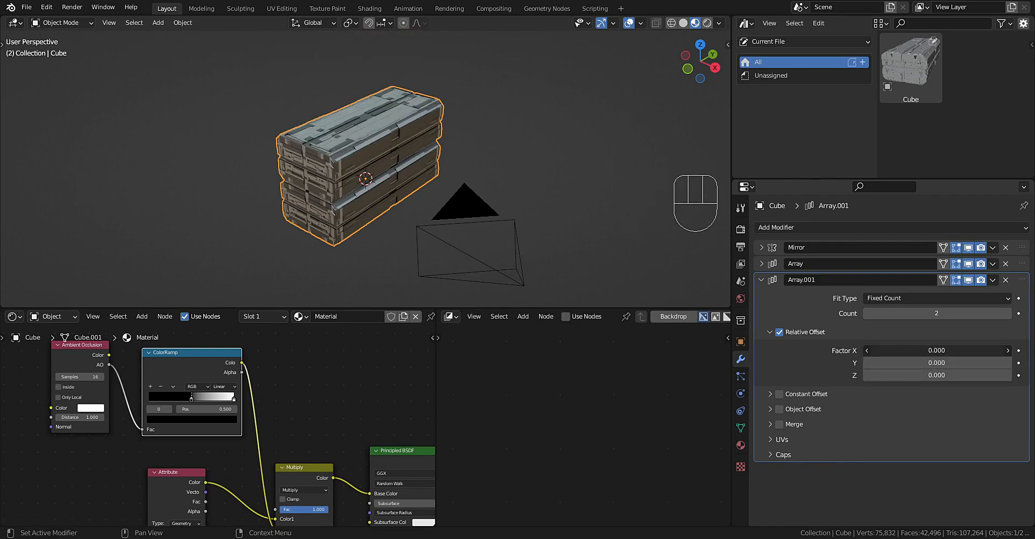
{"action": "key", "text": "Return"}
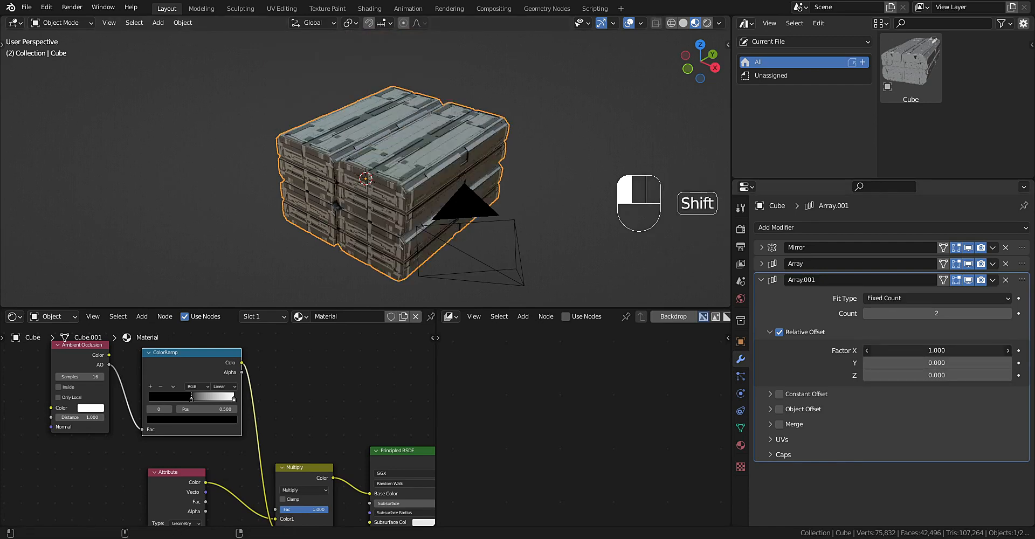
{"action": "left_click_drag", "start_coordinate": [946, 350], "coordinate": [962, 350], "text": "shift"}
Raise the second Array modifier's count to 4.
{"action": "scroll", "coordinate": [947, 322], "scroll_direction": "up", "scroll_amount": 3, "text": "ctrl"}
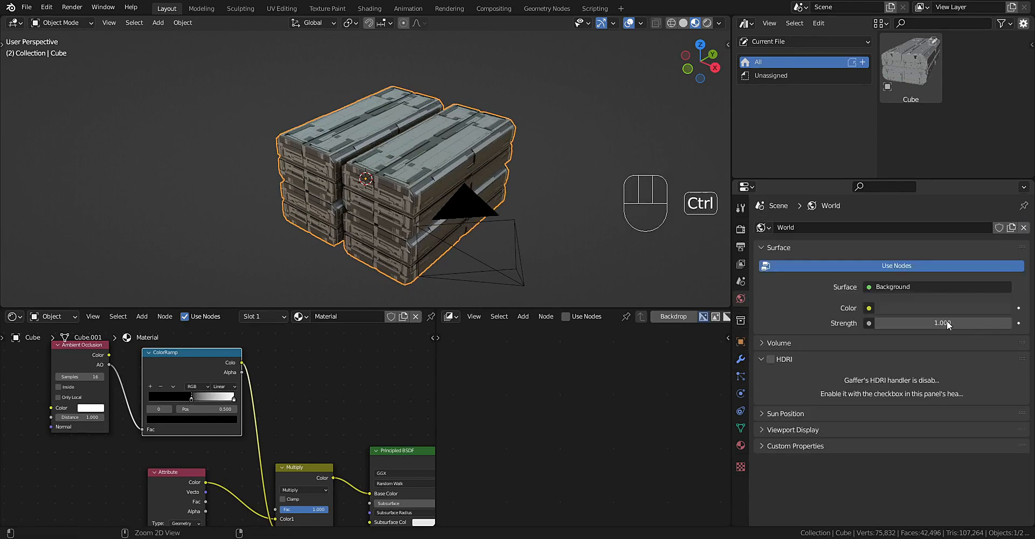
{"action": "scroll", "coordinate": [947, 324], "scroll_direction": "up", "scroll_amount": 1, "text": "ctrl"}
{"action": "scroll", "coordinate": [743, 372], "scroll_direction": "down", "scroll_amount": 4, "text": "ctrl"}
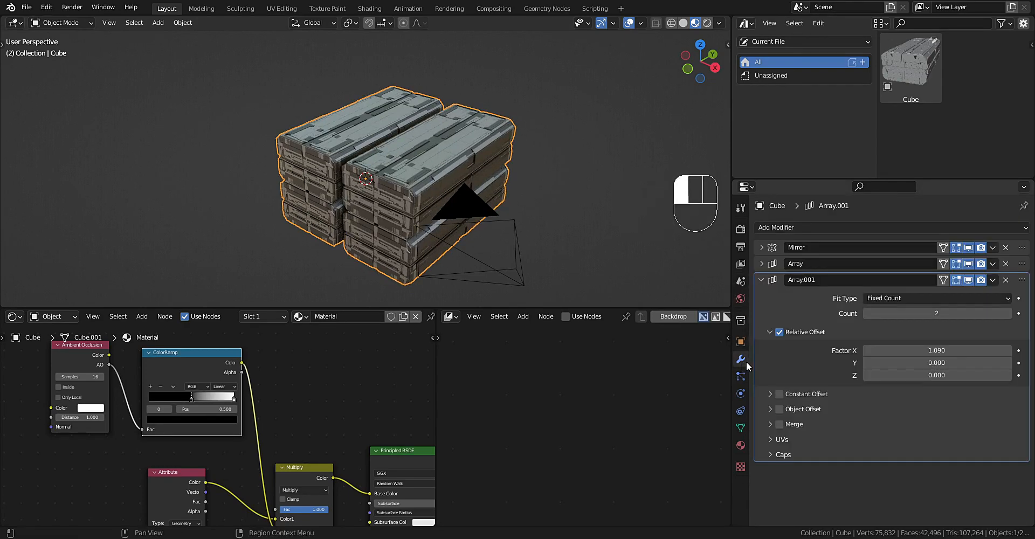
{"action": "scroll", "coordinate": [917, 313], "scroll_direction": "up", "scroll_amount": 2, "text": "ctrl"}
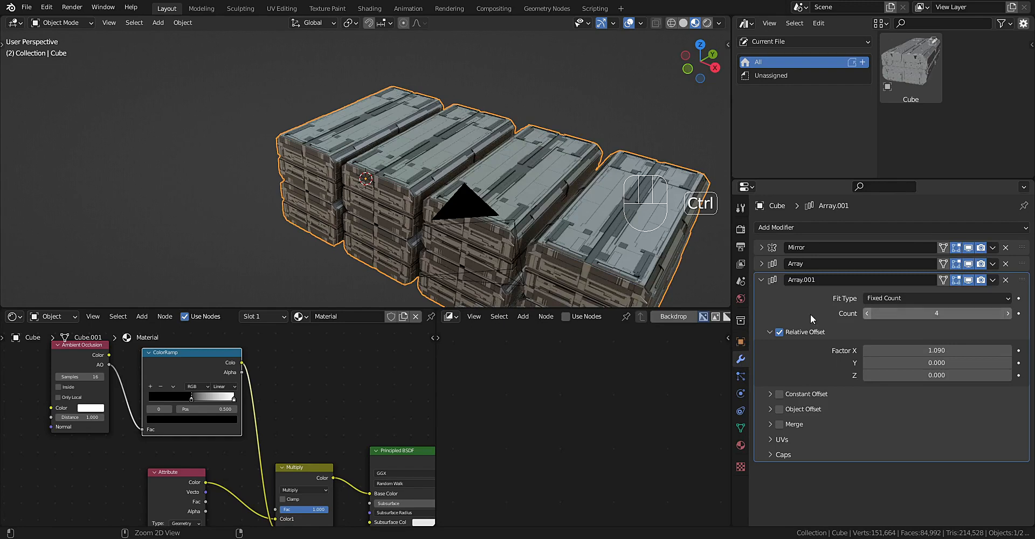
Place a copy of the Cube asset in the scene, over the arrayed blocks.
{"action": "scroll", "coordinate": [611, 179], "scroll_direction": "down", "scroll_amount": 2}
{"action": "scroll", "coordinate": [594, 192], "scroll_direction": "down", "scroll_amount": 2}
{"action": "middle_click_drag", "start_coordinate": [611, 179], "coordinate": [565, 169]}
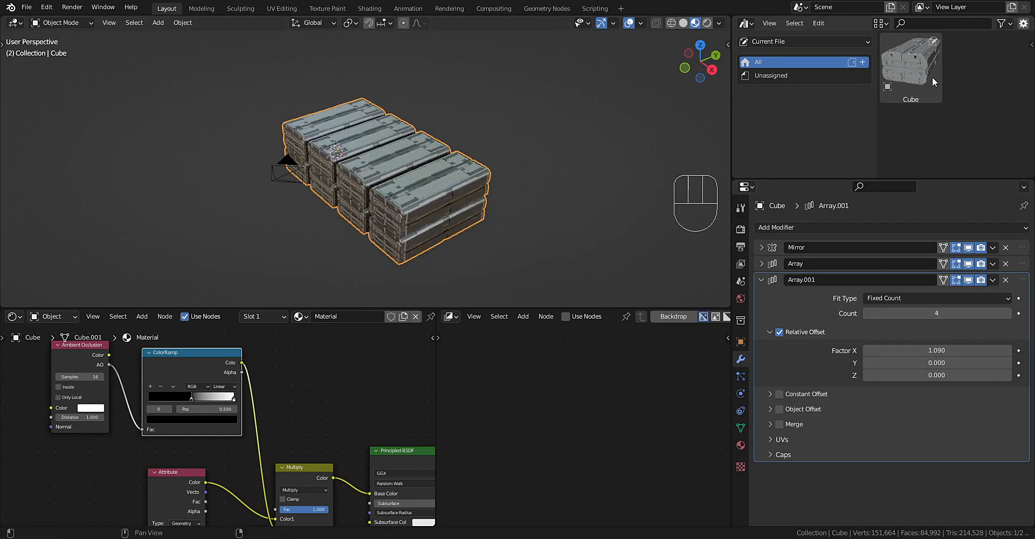
{"action": "left_click_drag", "start_coordinate": [933, 77], "coordinate": [386, 186]}
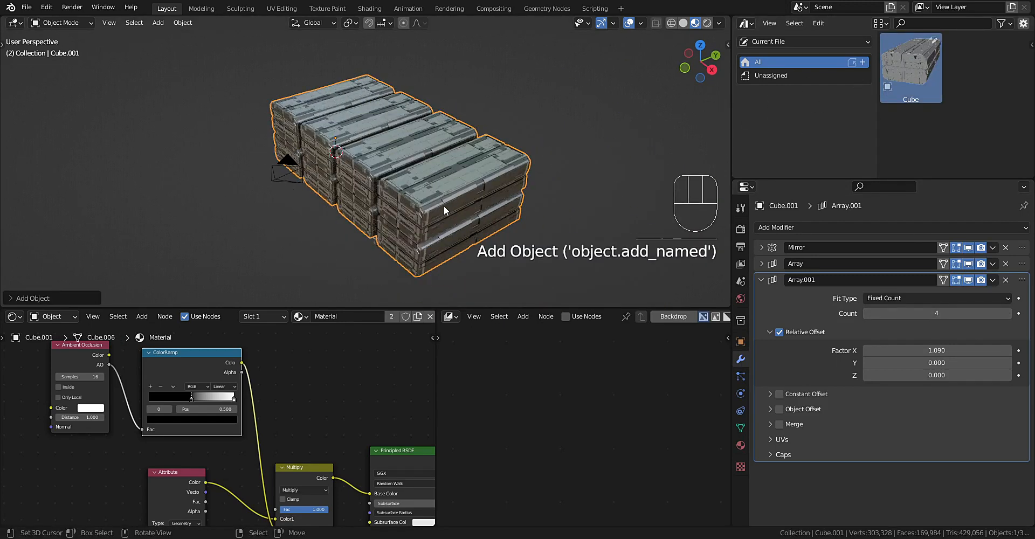
Move the placed Cube copy away from the arrayed blocks and delete it.
{"action": "key", "text": "g"}
{"action": "left_click", "coordinate": [611, 182]}
{"action": "key", "text": "x"}
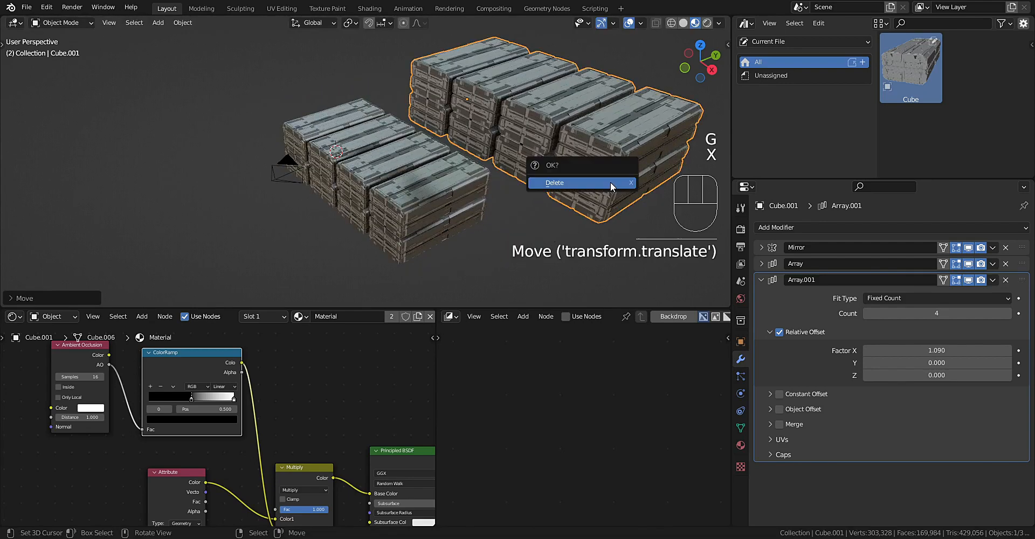
{"action": "left_click", "coordinate": [611, 182]}
Add a plane, lower it along Z beneath the arrayed blocks and scale it up.
{"action": "scroll", "coordinate": [467, 176], "scroll_direction": "up", "scroll_amount": 2}
{"action": "key", "text": "shift+a"}
{"action": "mouse_move", "coordinate": [468, 176]}
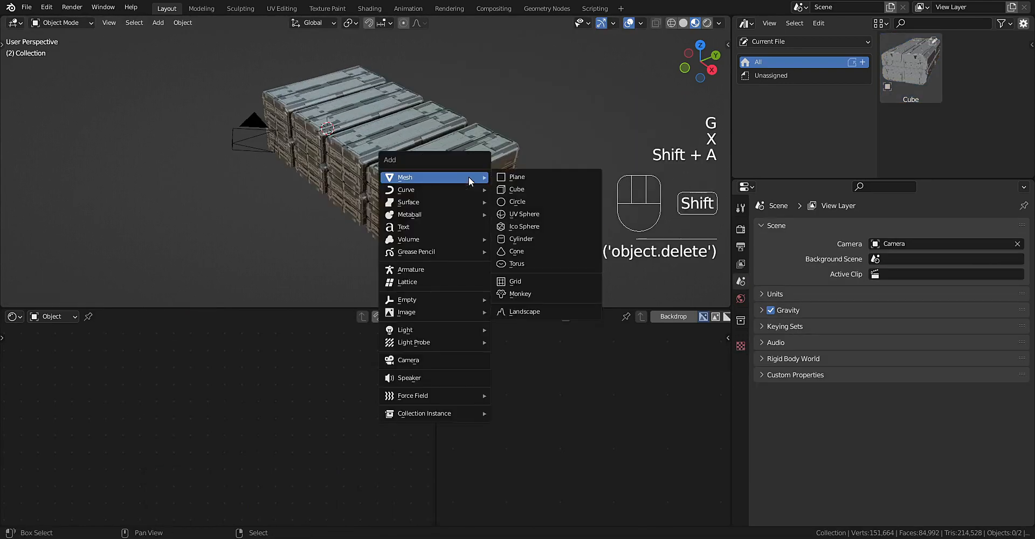
{"action": "left_click", "coordinate": [508, 178]}
{"action": "middle_click_drag", "start_coordinate": [486, 189], "coordinate": [483, 159]}
{"action": "key", "text": "g"}
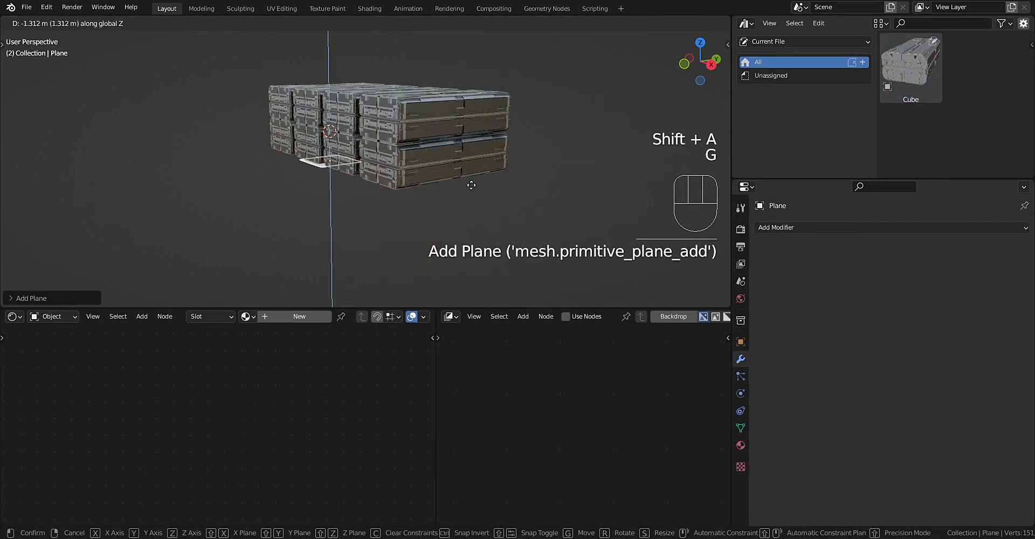
{"action": "key", "text": "s"}
{"action": "left_click", "coordinate": [648, 241]}
Enlarge the plane into a wide floor around the blocks and raise it about 0.61 m along Z.
{"action": "scroll", "coordinate": [554, 206], "scroll_direction": "down", "scroll_amount": 2}
{"action": "middle_click_drag", "start_coordinate": [555, 206], "coordinate": [535, 204]}
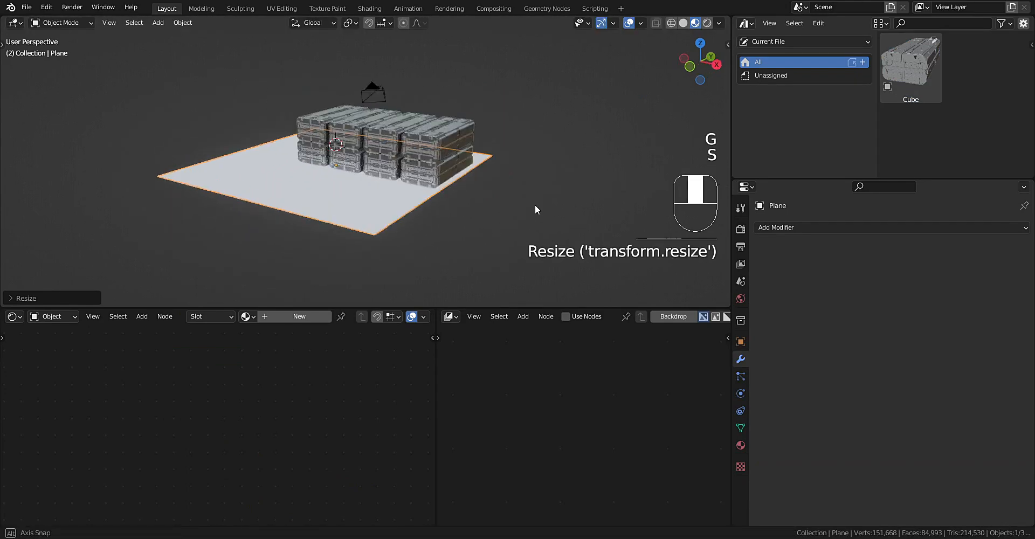
{"action": "key", "text": "s"}
{"action": "left_click", "coordinate": [380, 228]}
{"action": "middle_click_drag", "start_coordinate": [382, 229], "coordinate": [368, 198]}
{"action": "middle_click_drag", "start_coordinate": [477, 127], "coordinate": [464, 180]}
{"action": "key", "text": "s"}
{"action": "left_click", "coordinate": [439, 172]}
{"action": "key", "text": "g"}
{"action": "key", "text": "z"}
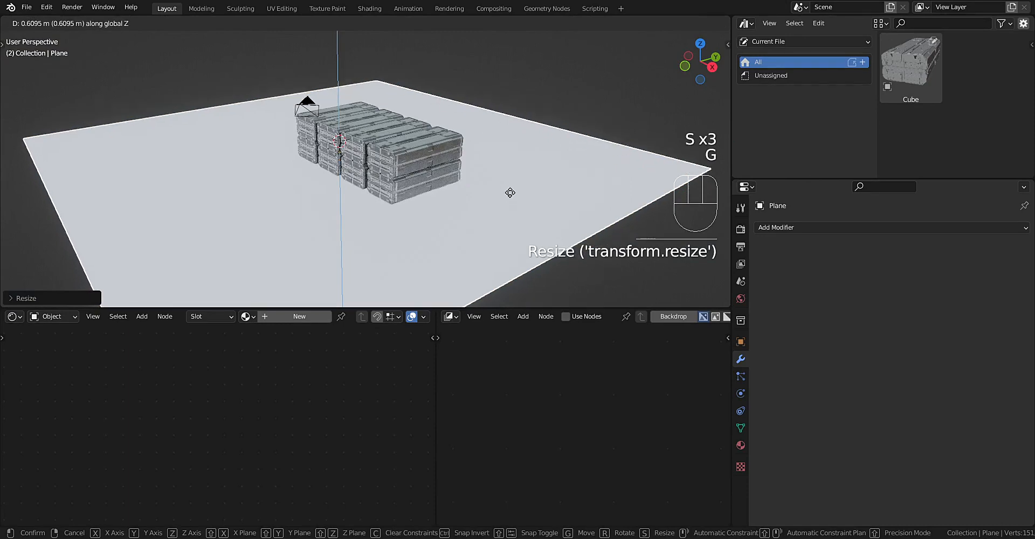
{"action": "left_click", "coordinate": [508, 194]}
Give the floor plane a new material and set its Metallic value to 1.000.
{"action": "key", "text": "alt+x"}
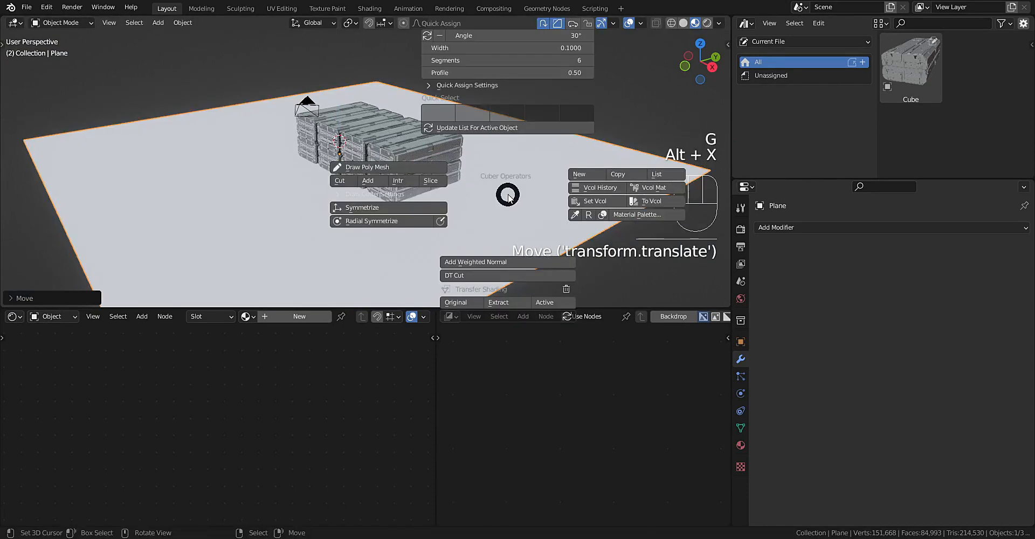
{"action": "left_click", "coordinate": [580, 173]}
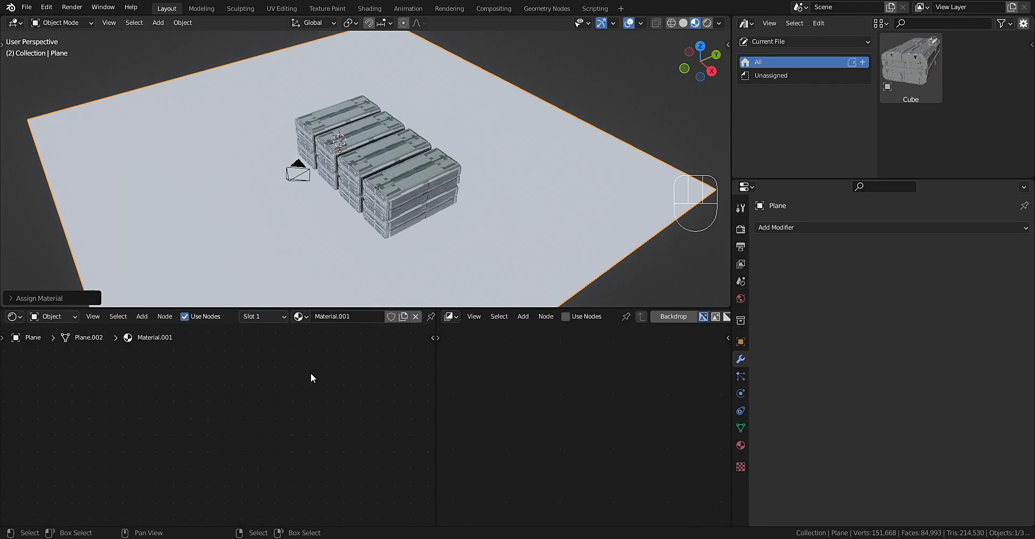
{"action": "key", "text": "a"}
{"action": "key", "text": "KP_Decimal"}
{"action": "scroll", "coordinate": [267, 392], "scroll_direction": "up", "scroll_amount": 3}
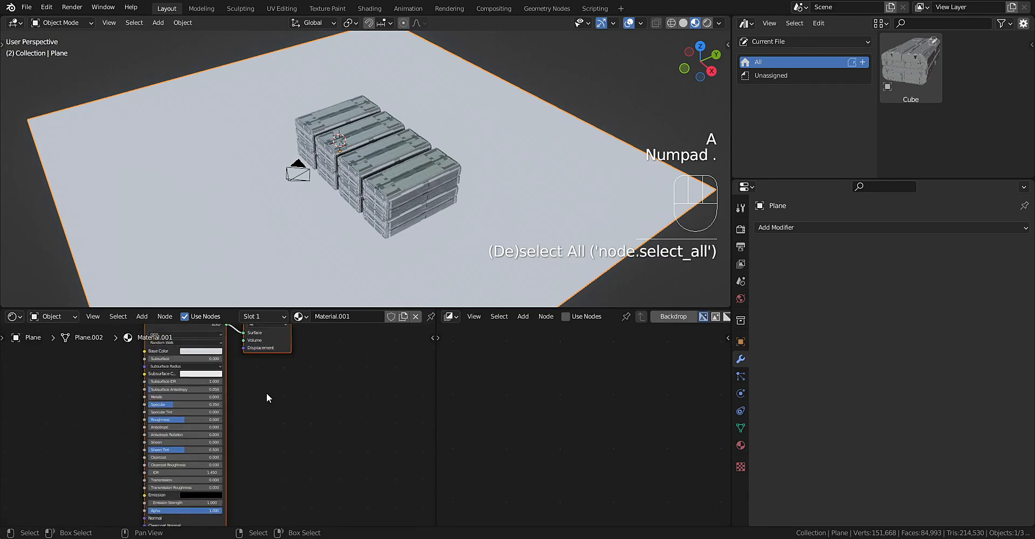
{"action": "middle_click_drag", "start_coordinate": [266, 392], "coordinate": [246, 401]}
{"action": "scroll", "coordinate": [226, 398], "scroll_direction": "up", "scroll_amount": 3}
{"action": "left_click_drag", "start_coordinate": [229, 377], "coordinate": [325, 378]}
Raise the floor plane slightly along Z towards the underside of the blocks.
{"action": "mouse_move", "coordinate": [492, 213]}
{"action": "middle_mouse_down"}
{"action": "mouse_move", "coordinate": [484, 179]}
{"action": "mouse_move", "coordinate": [507, 203]}
{"action": "middle_mouse_up"}
{"action": "scroll", "coordinate": [484, 179], "scroll_direction": "up", "scroll_amount": 3}
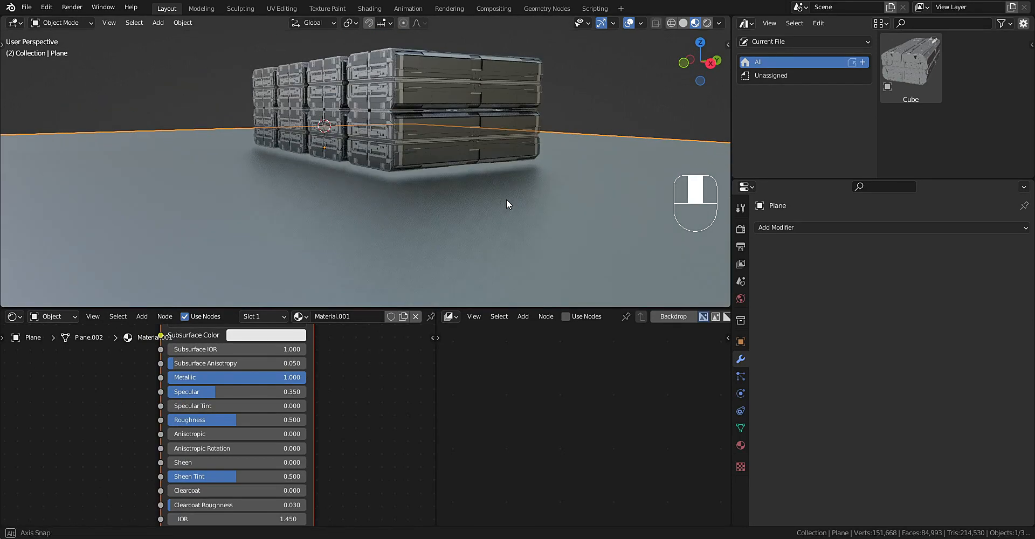
{"action": "key", "text": "g"}
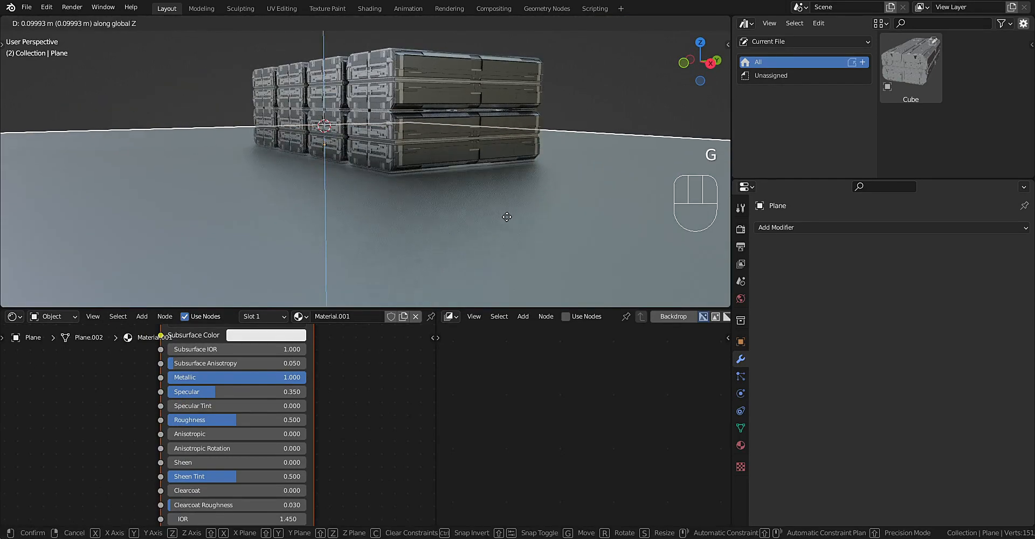
{"action": "left_click", "coordinate": [500, 179]}
{"action": "middle_click_drag", "start_coordinate": [500, 179], "coordinate": [509, 189]}
{"action": "key", "text": "ctrl+space"}
{"action": "middle_click_drag", "start_coordinate": [539, 173], "coordinate": [500, 205], "text": "shift"}
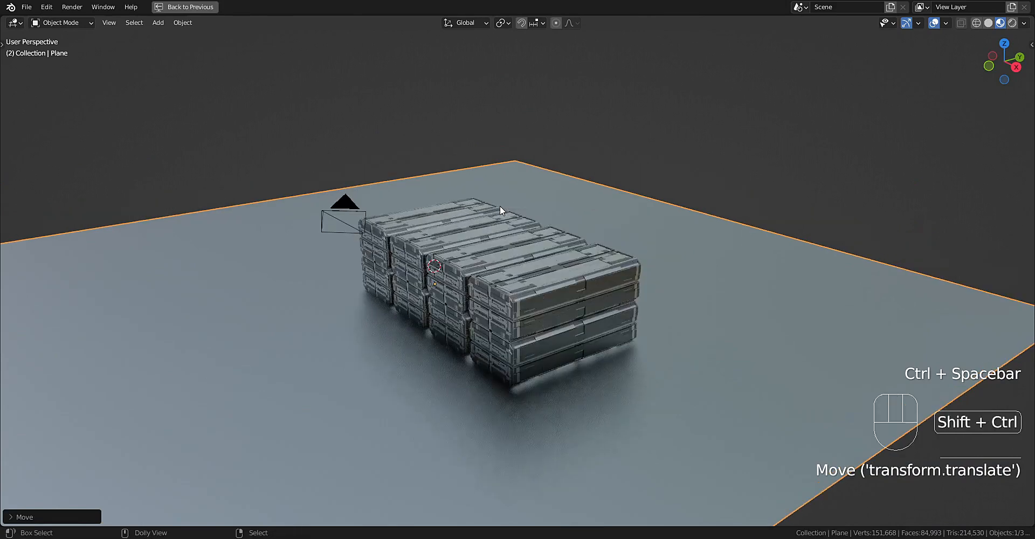
{"action": "key", "text": "shift+ctrl+x"}
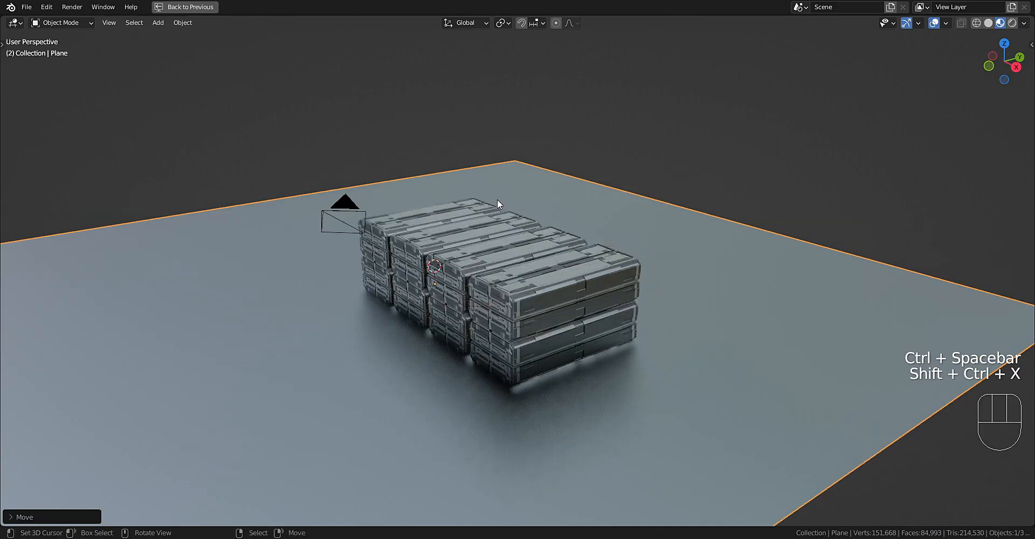
{"action": "key", "text": "alt+x"}
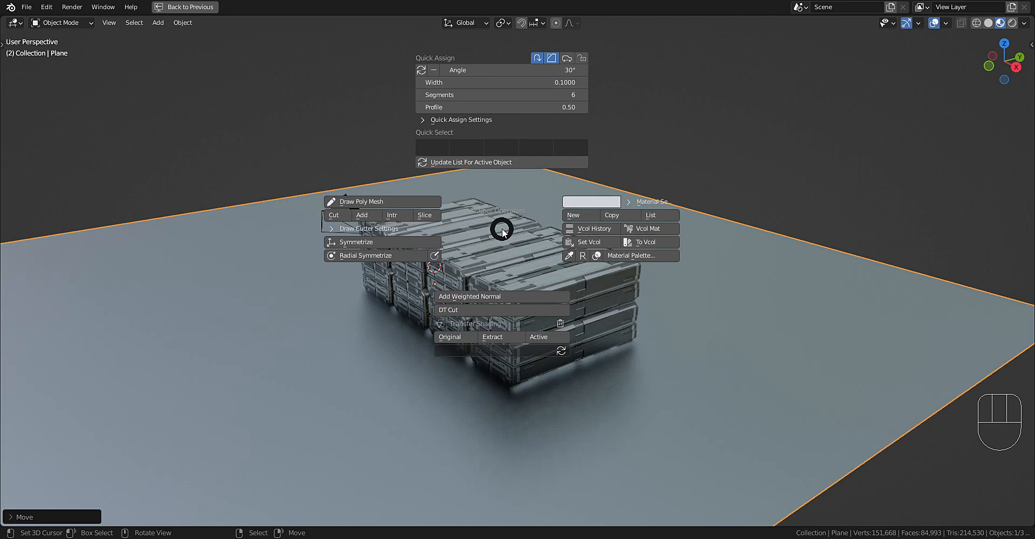
{"action": "left_click", "coordinate": [527, 230]}
{"action": "key", "text": "shift+q"}
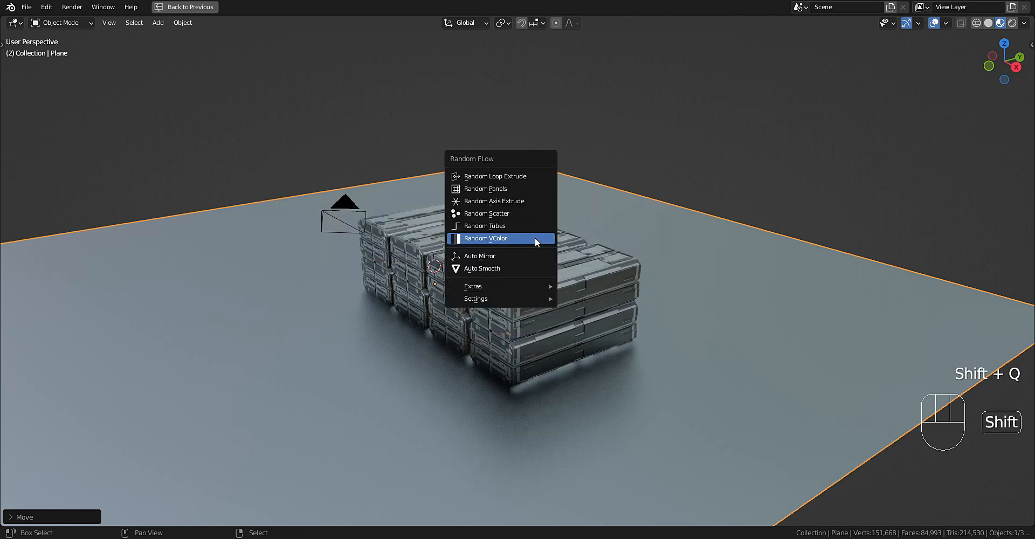
{"action": "key", "text": "alt+x"}
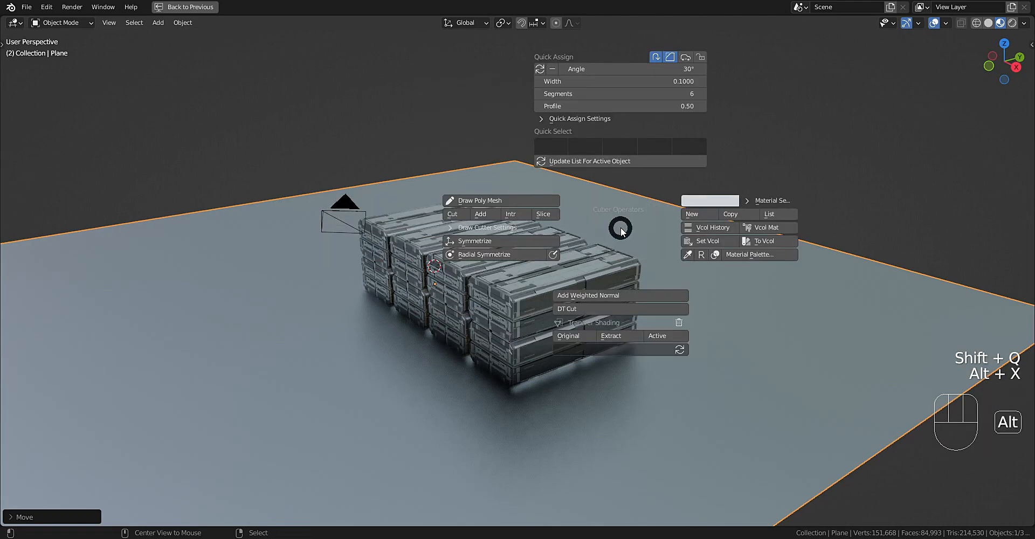
{"action": "left_click", "coordinate": [476, 178]}
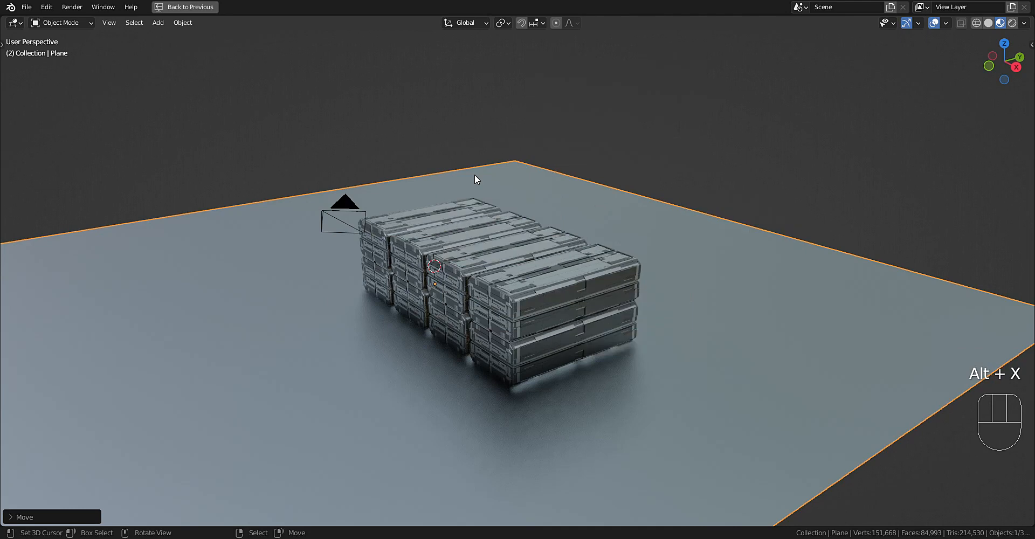
Shift the floor plane horizontally beneath the arrayed blocks.
{"action": "middle_click_drag", "start_coordinate": [474, 173], "coordinate": [645, 260]}
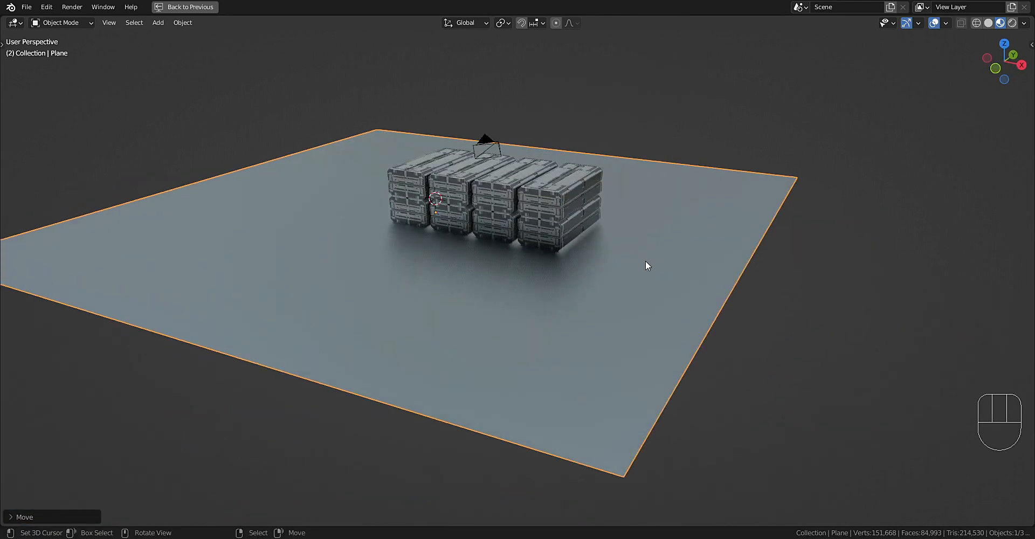
{"action": "key", "text": "g"}
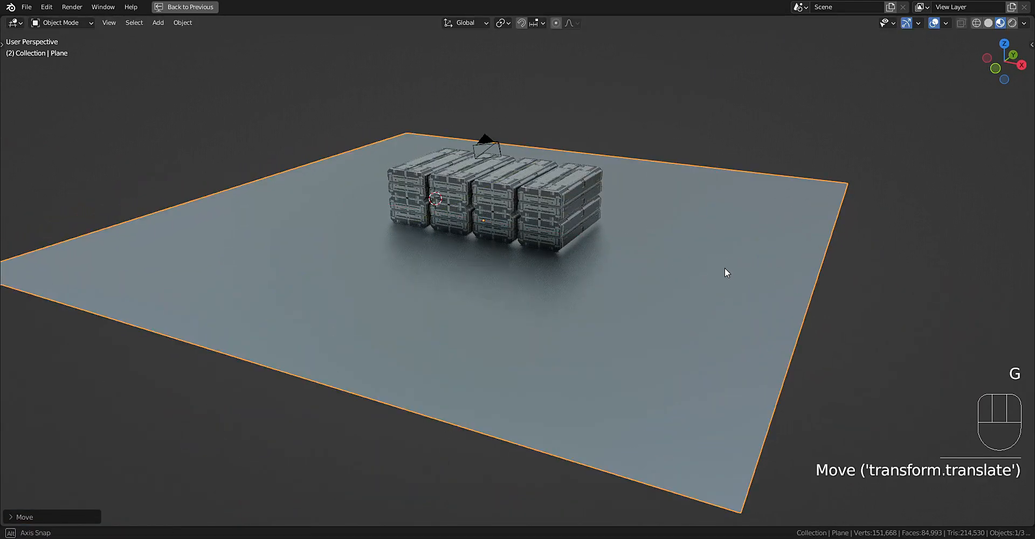
{"action": "middle_click_drag", "start_coordinate": [724, 268], "coordinate": [685, 274]}
{"action": "scroll", "coordinate": [686, 274], "scroll_direction": "up", "scroll_amount": 2}
{"action": "middle_click_drag", "start_coordinate": [606, 210], "coordinate": [639, 260], "text": "shift"}
{"action": "scroll", "coordinate": [646, 270], "scroll_direction": "up", "scroll_amount": 1}
{"action": "scroll", "coordinate": [646, 270], "scroll_direction": "down", "scroll_amount": 1}
{"action": "key", "text": "ctrl+space"}
{"action": "mouse_move", "coordinate": [617, 206]}
{"action": "middle_mouse_down", "text": "shift"}
{"action": "mouse_move", "coordinate": [527, 174]}
{"action": "mouse_move", "coordinate": [606, 205]}
{"action": "middle_mouse_up", "text": "shift"}
Place three Cube asset copies in the scene: one on the floor at each side of the original stack and one on top of it.
{"action": "left_click_drag", "start_coordinate": [914, 79], "coordinate": [314, 243]}
{"action": "scroll", "coordinate": [483, 212], "scroll_direction": "down", "scroll_amount": 2}
{"action": "mouse_move", "coordinate": [483, 211]}
{"action": "middle_mouse_down"}
{"action": "mouse_move", "coordinate": [439, 229]}
{"action": "mouse_move", "coordinate": [496, 199]}
{"action": "middle_mouse_up"}
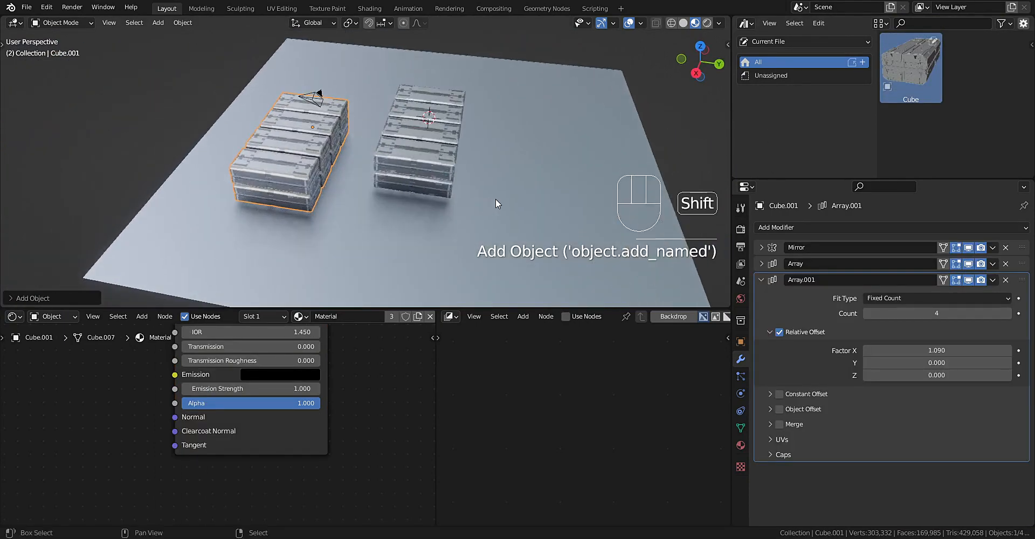
{"action": "left_click_drag", "start_coordinate": [911, 69], "coordinate": [549, 175]}
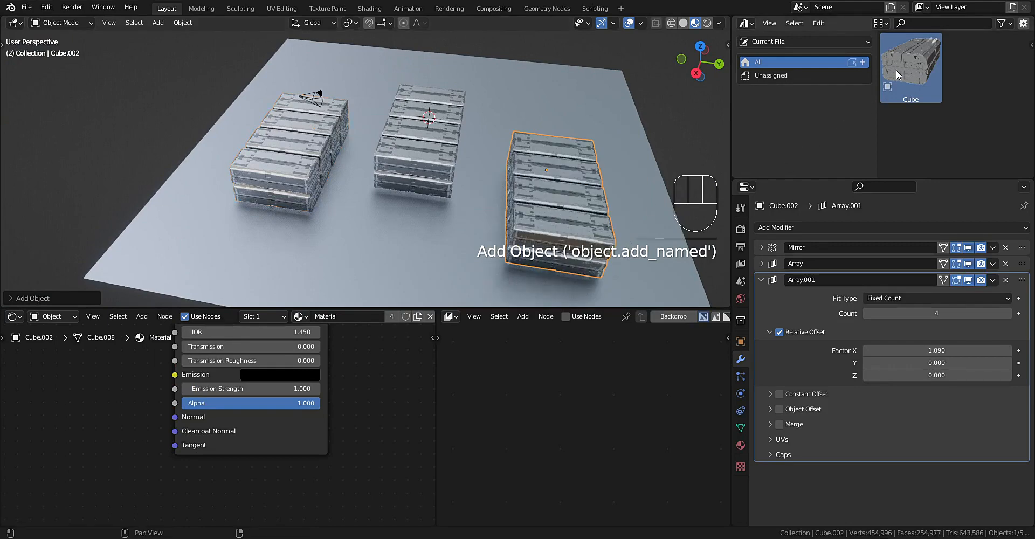
{"action": "left_click_drag", "start_coordinate": [896, 69], "coordinate": [426, 132]}
{"action": "middle_click_drag", "start_coordinate": [426, 132], "coordinate": [519, 155]}
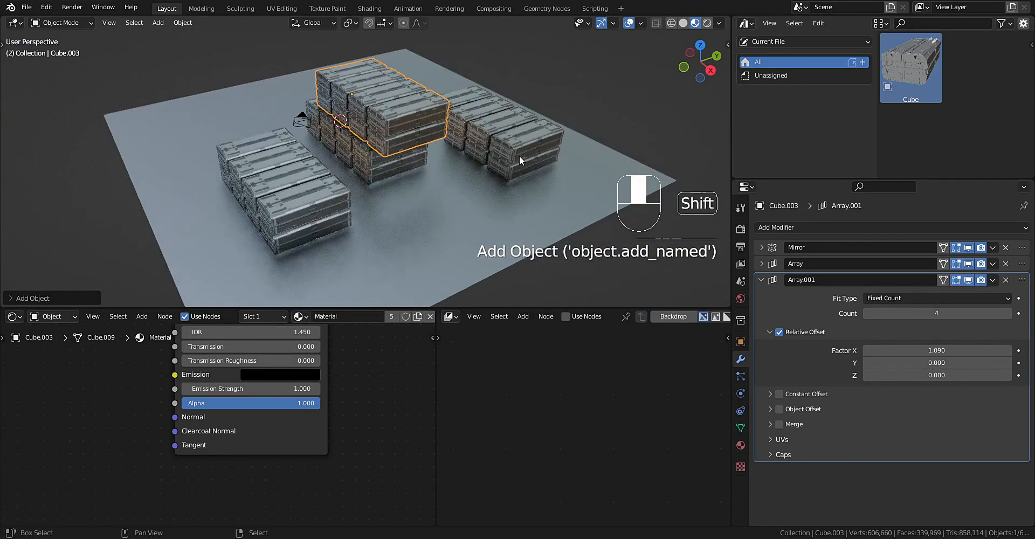
Rotate the copy on top of the original stack, reposition it there and clear the selection.
{"action": "key", "text": "r"}
{"action": "left_click", "coordinate": [362, 185]}
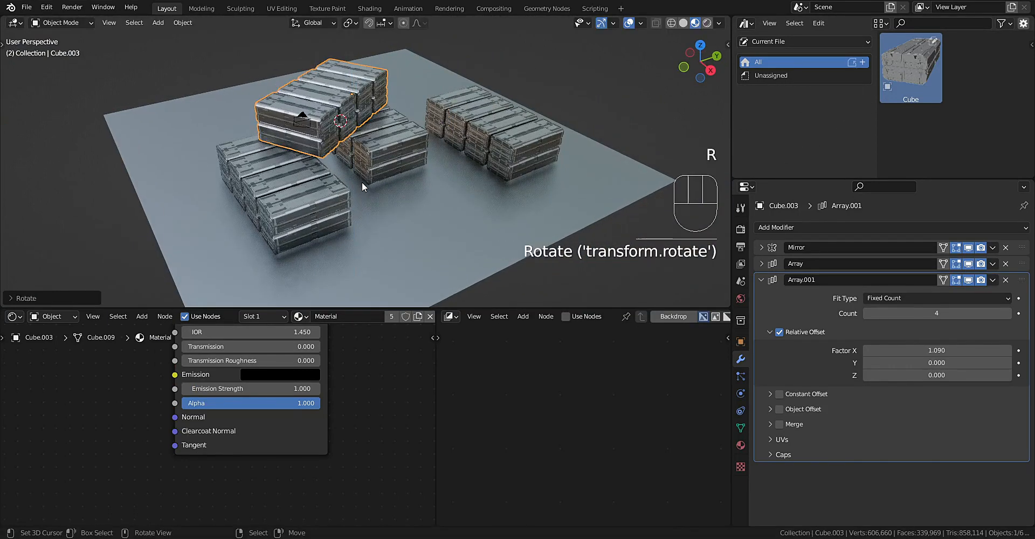
{"action": "middle_click_drag", "start_coordinate": [362, 185], "coordinate": [526, 111]}
{"action": "key", "text": "g"}
{"action": "left_click", "coordinate": [466, 195]}
{"action": "scroll", "coordinate": [526, 111], "scroll_direction": "up", "scroll_amount": 2}
{"action": "key", "text": "alt+a"}
Place another Cube asset copy on the floor in front of the stacks, rotate it about Z and reposition it.
{"action": "left_click_drag", "start_coordinate": [907, 63], "coordinate": [517, 186]}
{"action": "key", "text": "r"}
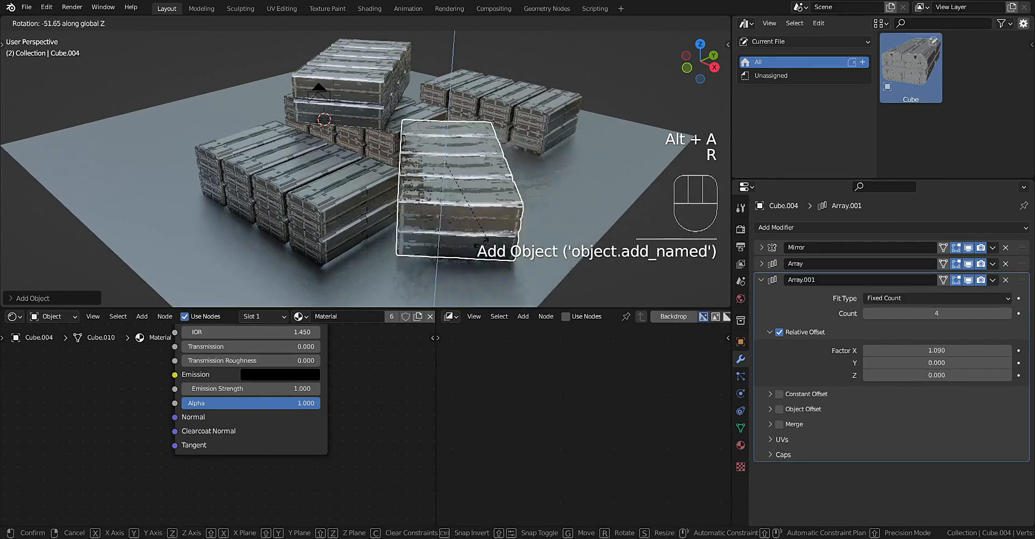
{"action": "left_click", "coordinate": [506, 237]}
{"action": "middle_click_drag", "start_coordinate": [522, 207], "coordinate": [449, 284]}
{"action": "scroll", "coordinate": [436, 246], "scroll_direction": "down", "scroll_amount": 2}
{"action": "scroll", "coordinate": [436, 201], "scroll_direction": "up", "scroll_amount": 1}
{"action": "middle_click_drag", "start_coordinate": [436, 246], "coordinate": [504, 204], "text": "shift"}
{"action": "key", "text": "g"}
{"action": "left_click", "coordinate": [445, 215]}
{"action": "key", "text": "alt+a"}
Select the original block stack and hide the viewport overlays.
{"action": "scroll", "coordinate": [485, 134], "scroll_direction": "up", "scroll_amount": 3}
{"action": "middle_click_drag", "start_coordinate": [234, 220], "coordinate": [421, 173], "text": "shift"}
{"action": "left_click", "coordinate": [319, 189]}
{"action": "key", "text": "shift+alt+z"}
{"action": "scroll", "coordinate": [483, 172], "scroll_direction": "up", "scroll_amount": 3}
{"action": "scroll", "coordinate": [431, 183], "scroll_direction": "down", "scroll_amount": 3}
{"action": "scroll", "coordinate": [419, 168], "scroll_direction": "up", "scroll_amount": 3}
Try a different Value Seed in Random VColor on the original block stack and undo it.
{"action": "key", "text": "shift+q"}
{"action": "left_click", "coordinate": [414, 159]}
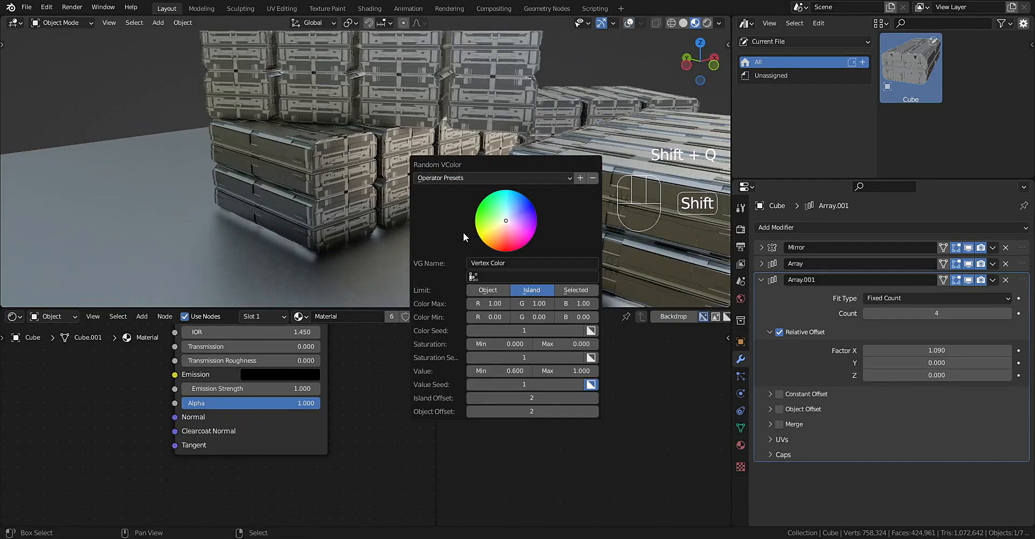
{"action": "key", "text": "ctrl+space"}
{"action": "middle_click_drag", "start_coordinate": [572, 203], "coordinate": [595, 212]}
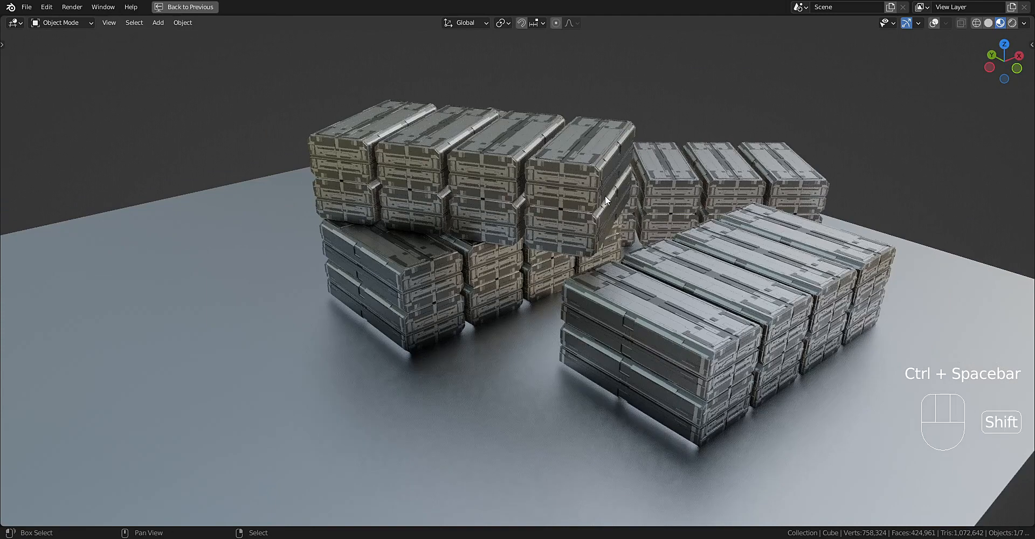
{"action": "key", "text": "shift+q"}
{"action": "left_click", "coordinate": [605, 195]}
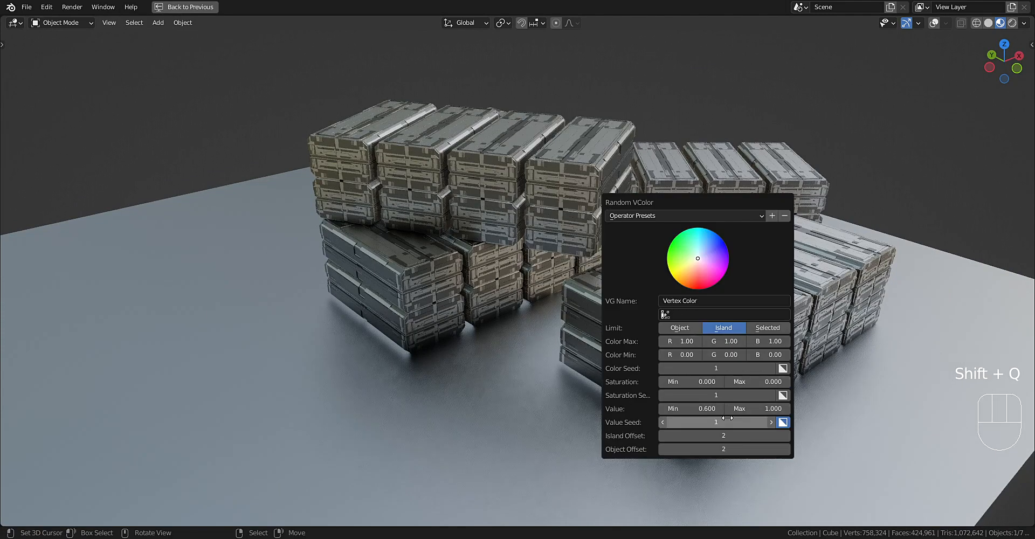
{"action": "scroll", "coordinate": [727, 419], "scroll_direction": "up", "scroll_amount": 2, "text": "ctrl"}
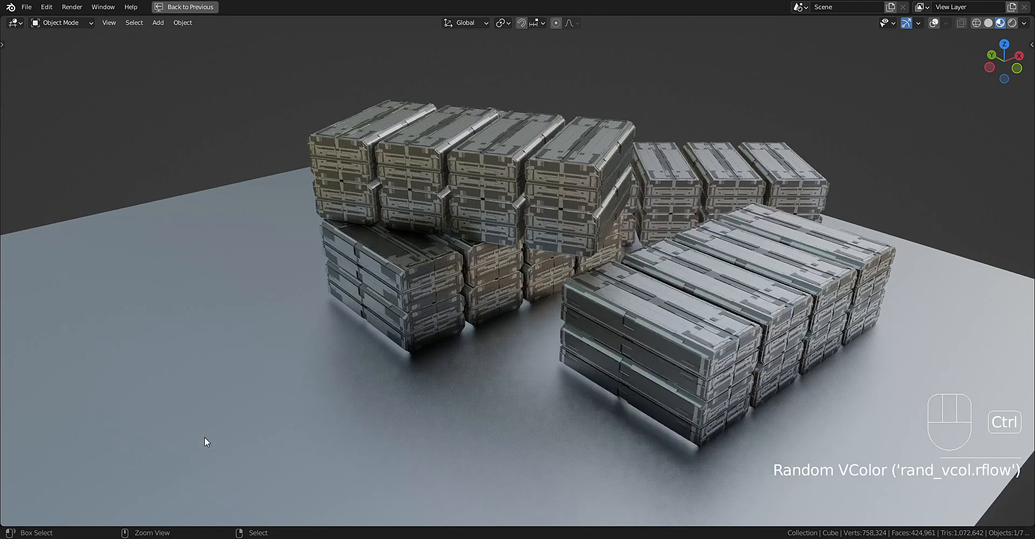
{"action": "key", "text": "ctrl+z"}
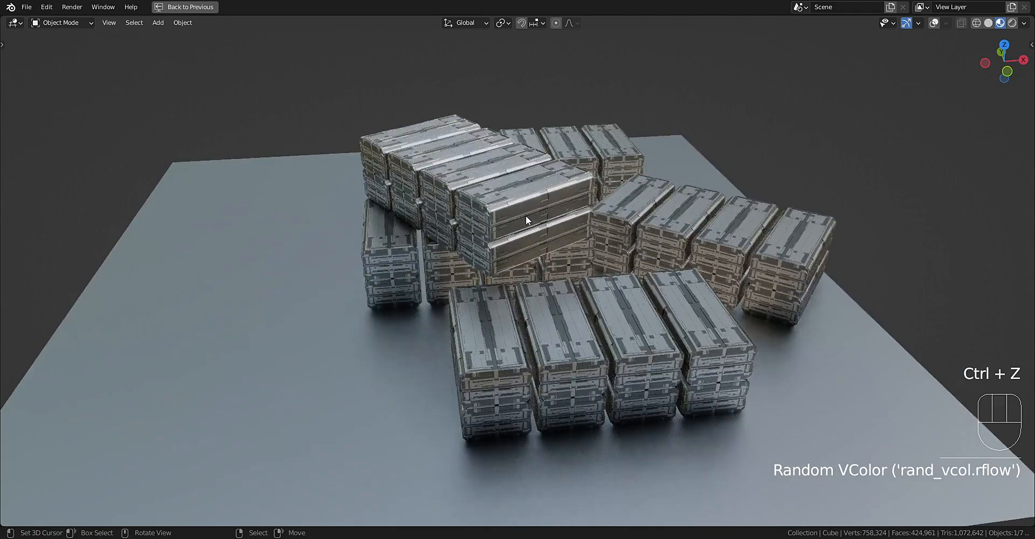
Delete the four asset copies, leaving only the original block stack on the floor plane.
{"action": "left_click", "coordinate": [518, 207]}
{"action": "key", "text": "x"}
{"action": "left_click", "coordinate": [516, 205]}
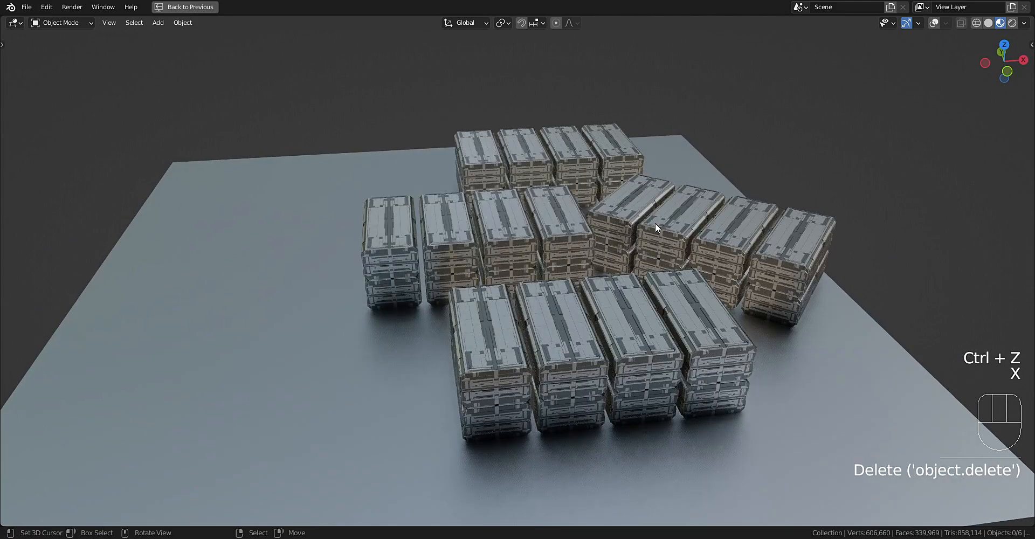
{"action": "right_click", "coordinate": [655, 224]}
{"action": "key", "text": "x"}
{"action": "left_click", "coordinate": [655, 224]}
{"action": "right_click", "coordinate": [588, 156]}
{"action": "key", "text": "x"}
{"action": "left_click", "coordinate": [588, 156]}
{"action": "right_click", "coordinate": [619, 352]}
{"action": "key", "text": "x"}
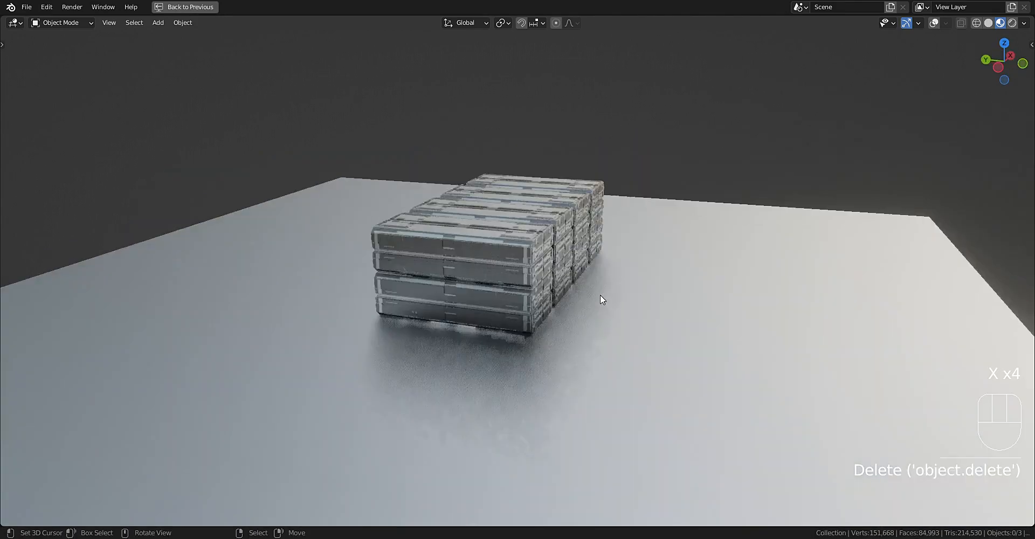
Select the original block stack and restore the multi-editor layout from the maximized viewport.
{"action": "right_click", "coordinate": [570, 249]}
{"action": "right_click", "coordinate": [585, 247], "text": "shift"}
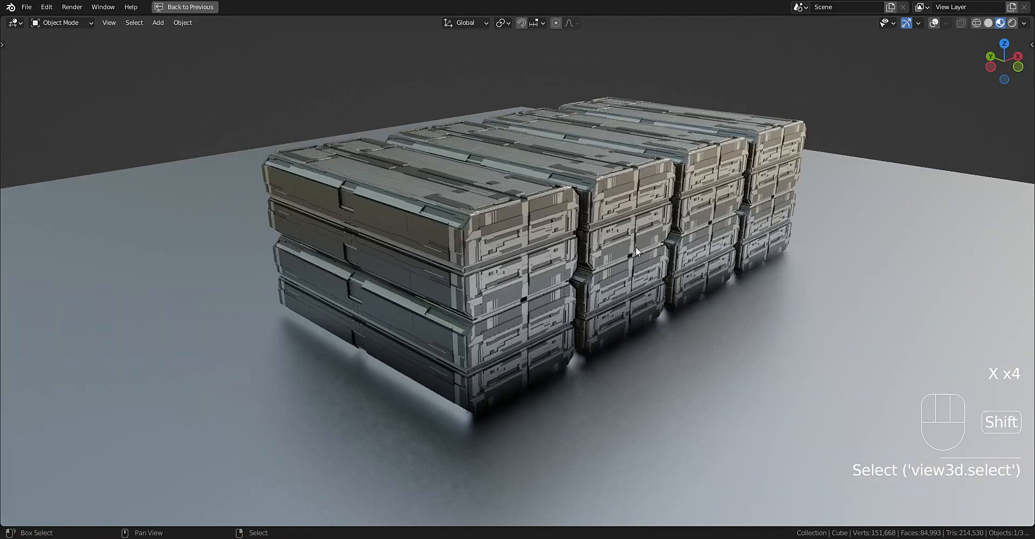
{"action": "key", "text": "ctrl+space"}
{"action": "key", "text": "ctrl+space"}
{"action": "key", "text": "ctrl+space"}
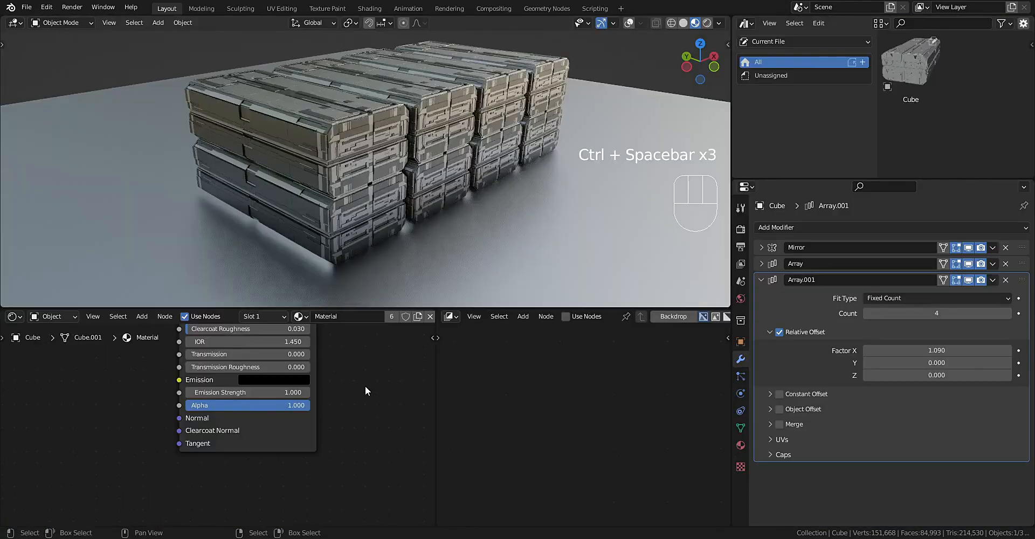
{"action": "right_click", "coordinate": [299, 267]}
{"action": "right_click", "coordinate": [377, 193]}
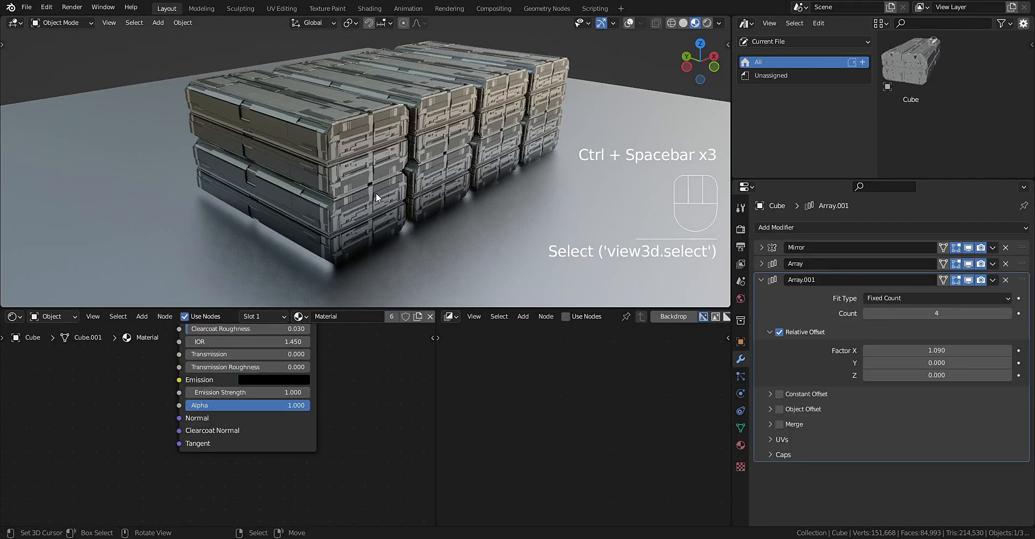
Maximize the node editor and move the Attribute node away from the Multiply node to free space between them.
{"action": "scroll", "coordinate": [325, 365], "scroll_direction": "down", "scroll_amount": 5}
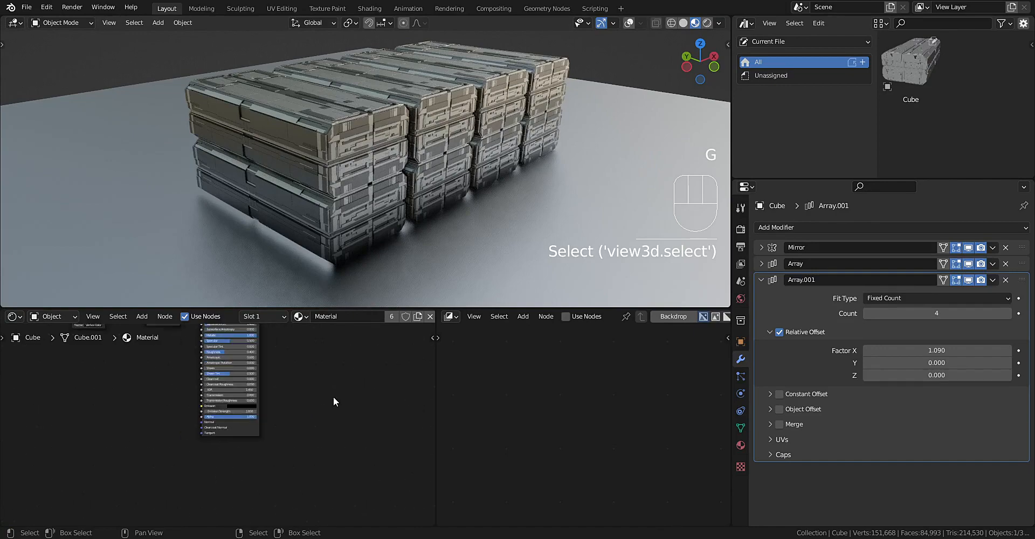
{"action": "middle_click_drag", "start_coordinate": [334, 396], "coordinate": [368, 434]}
{"action": "scroll", "coordinate": [309, 403], "scroll_direction": "up", "scroll_amount": 2}
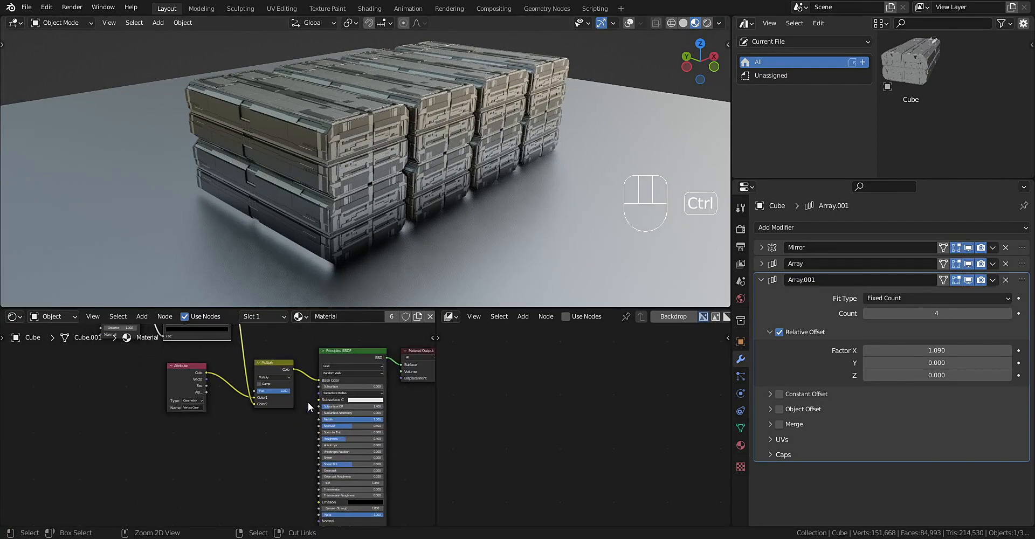
{"action": "key", "text": "ctrl+space"}
{"action": "scroll", "coordinate": [469, 286], "scroll_direction": "up", "scroll_amount": 1}
{"action": "left_click_drag", "start_coordinate": [429, 123], "coordinate": [182, 134]}
{"action": "scroll", "coordinate": [426, 224], "scroll_direction": "down", "scroll_amount": 4}
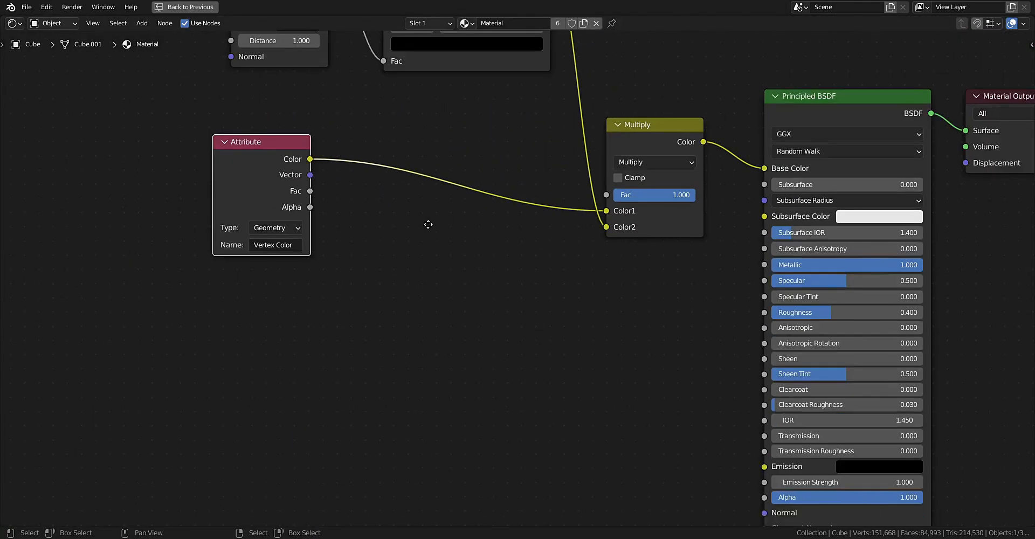
{"action": "middle_click_drag", "start_coordinate": [427, 224], "coordinate": [589, 340]}
{"action": "scroll", "coordinate": [377, 303], "scroll_direction": "up", "scroll_amount": 2}
{"action": "left_click_drag", "start_coordinate": [376, 305], "coordinate": [326, 264]}
Insert a ColorRamp node between the Attribute color output and the Multiply node, with Constant interpolation.
{"action": "key", "text": "shift+a"}
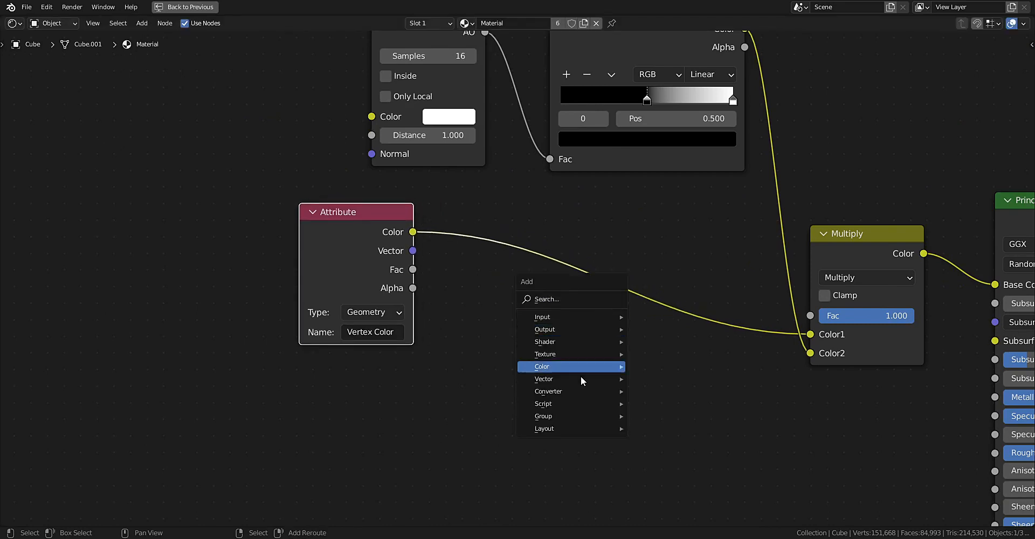
{"action": "mouse_move", "coordinate": [583, 391]}
{"action": "left_click", "coordinate": [658, 228]}
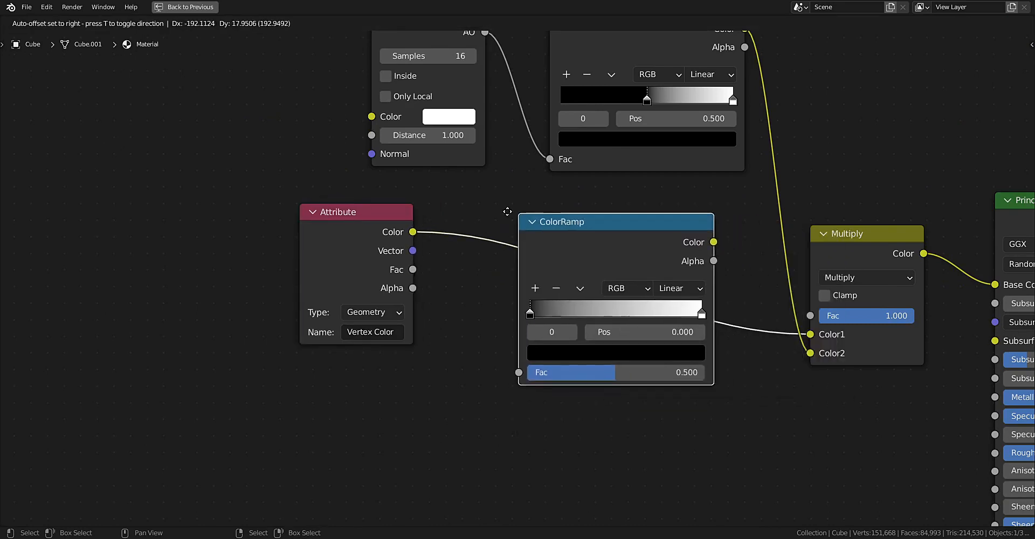
{"action": "left_click", "coordinate": [617, 277]}
{"action": "left_click", "coordinate": [630, 282]}
{"action": "left_click", "coordinate": [641, 374]}
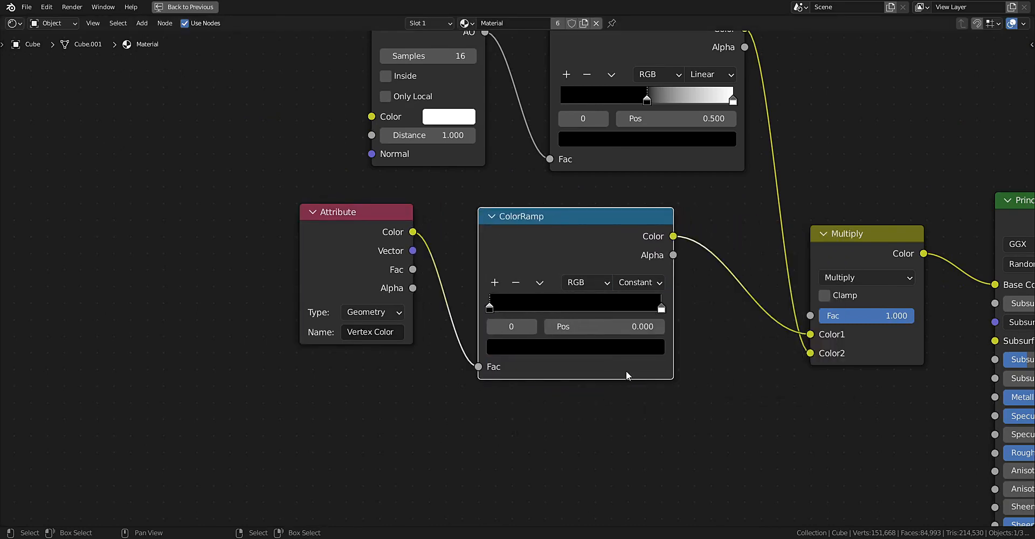
Move the white stop of the new ColorRamp to 0.560 and recolor it yellow, watching the block stack in the viewport.
{"action": "left_click_drag", "start_coordinate": [654, 309], "coordinate": [586, 309]}
{"action": "key", "text": "ctrl+space"}
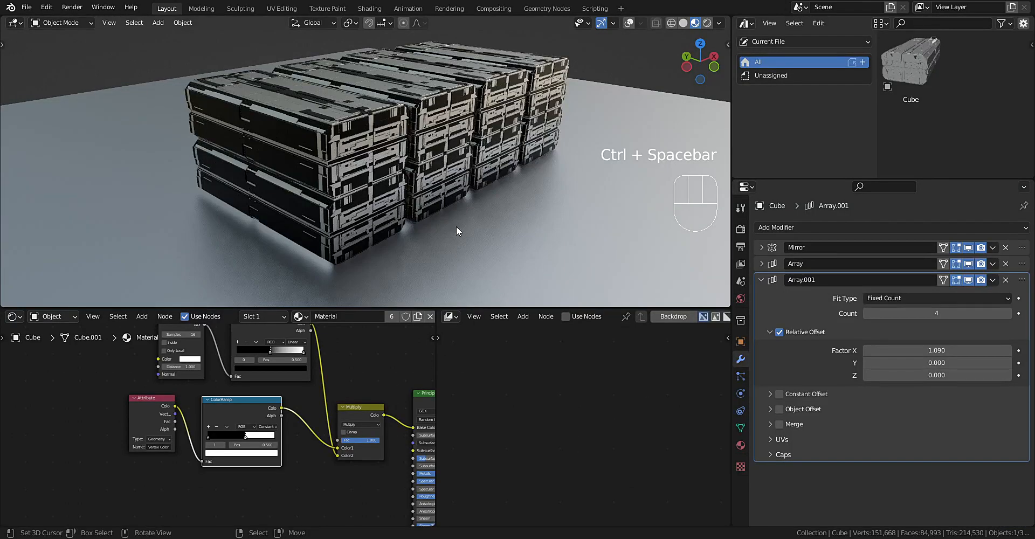
{"action": "scroll", "coordinate": [448, 199], "scroll_direction": "up", "scroll_amount": 4}
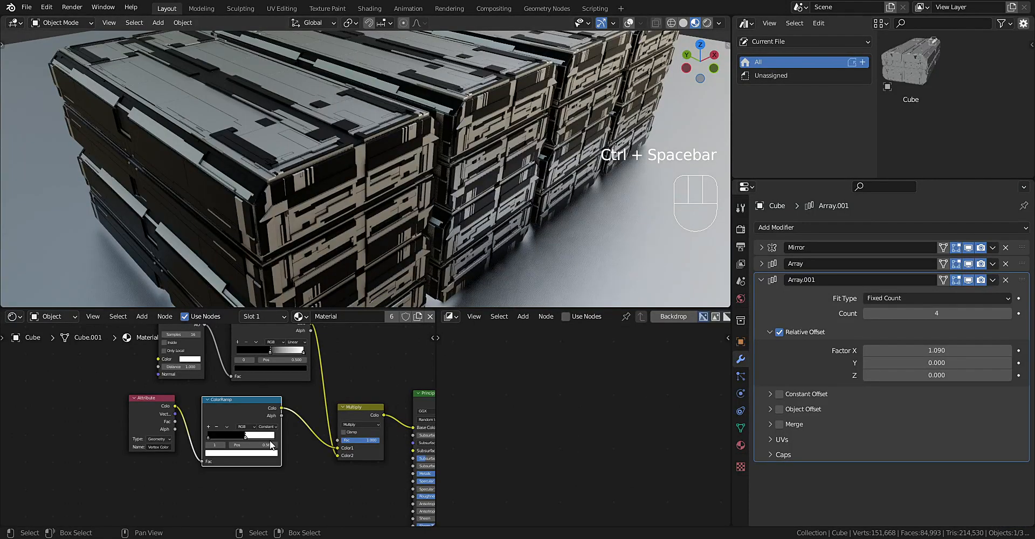
{"action": "scroll", "coordinate": [263, 460], "scroll_direction": "up", "scroll_amount": 3}
{"action": "left_click", "coordinate": [269, 473]}
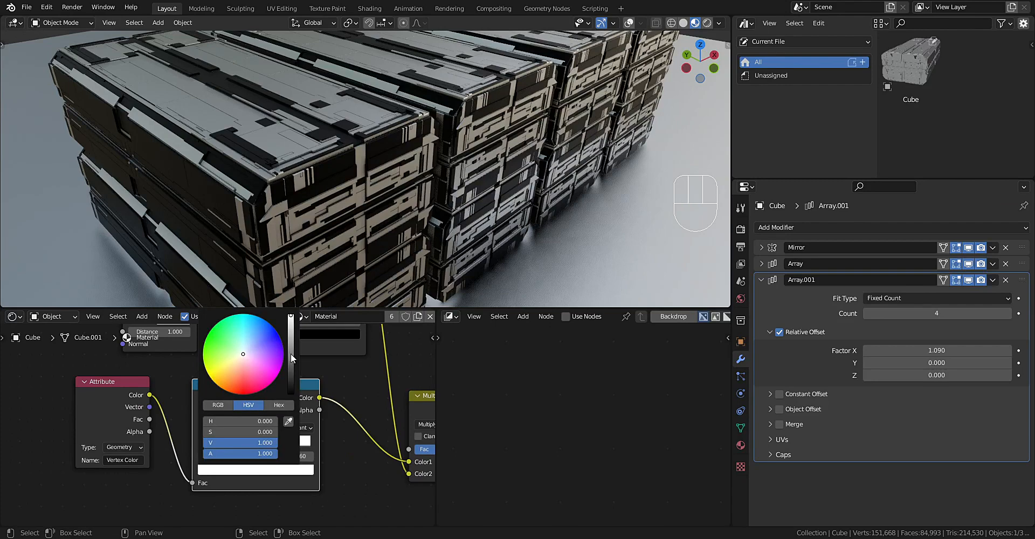
{"action": "left_click_drag", "start_coordinate": [232, 368], "coordinate": [224, 373]}
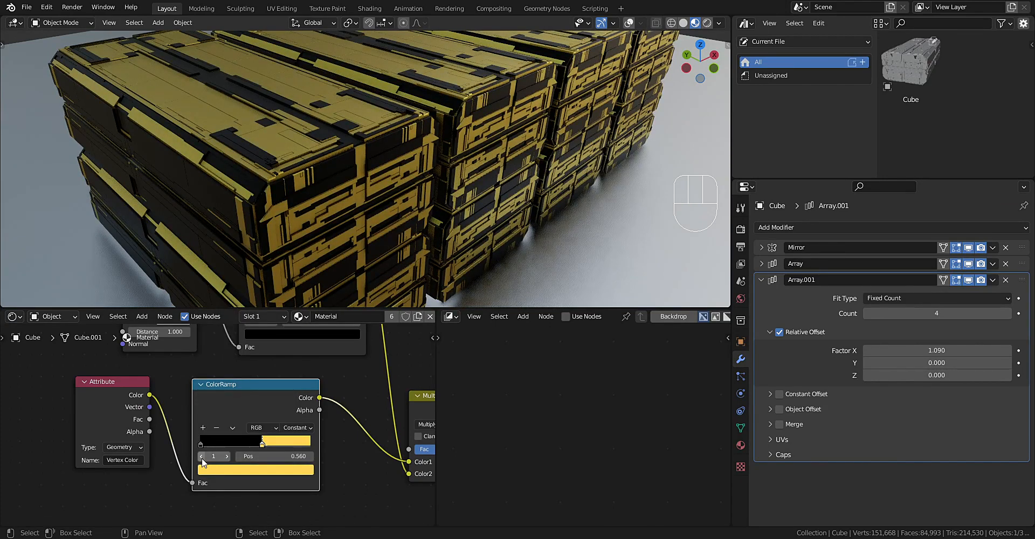
Change the black first stop of the Attribute's ColorRamp to white.
{"action": "left_click", "coordinate": [200, 443]}
{"action": "left_click", "coordinate": [215, 468]}
{"action": "left_click_drag", "start_coordinate": [229, 443], "coordinate": [251, 443]}
{"action": "left_click_drag", "start_coordinate": [291, 333], "coordinate": [291, 315]}
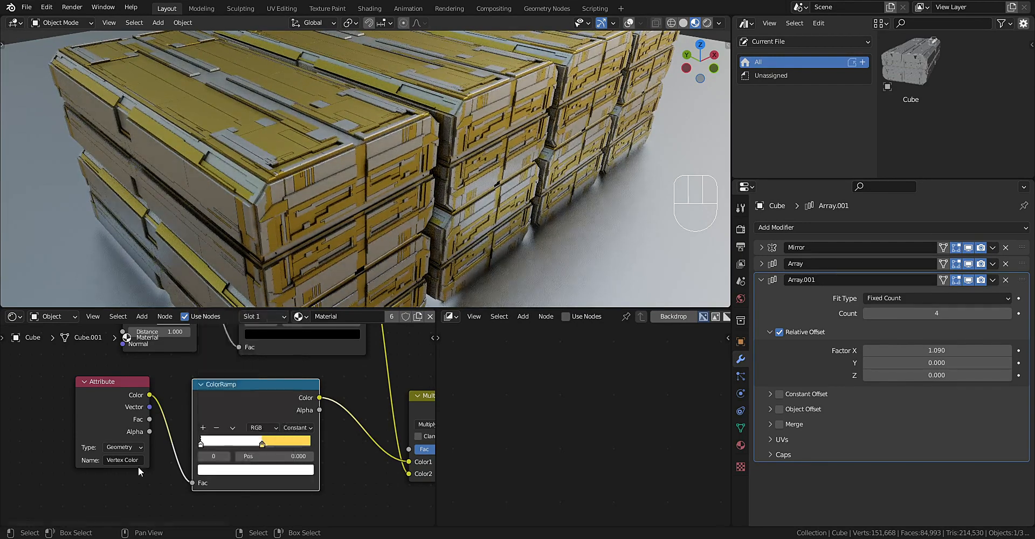
Try a red stop at 0.302 between the white and yellow stops of the ColorRamp and remove it.
{"action": "left_click", "coordinate": [234, 443], "text": "ctrl"}
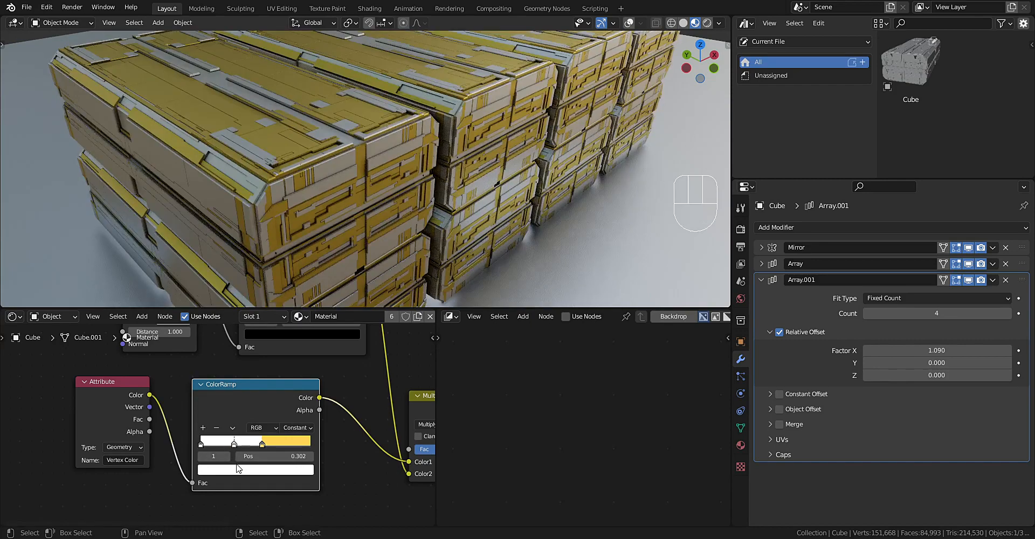
{"action": "left_click", "coordinate": [245, 470]}
{"action": "left_click_drag", "start_coordinate": [243, 368], "coordinate": [241, 398]}
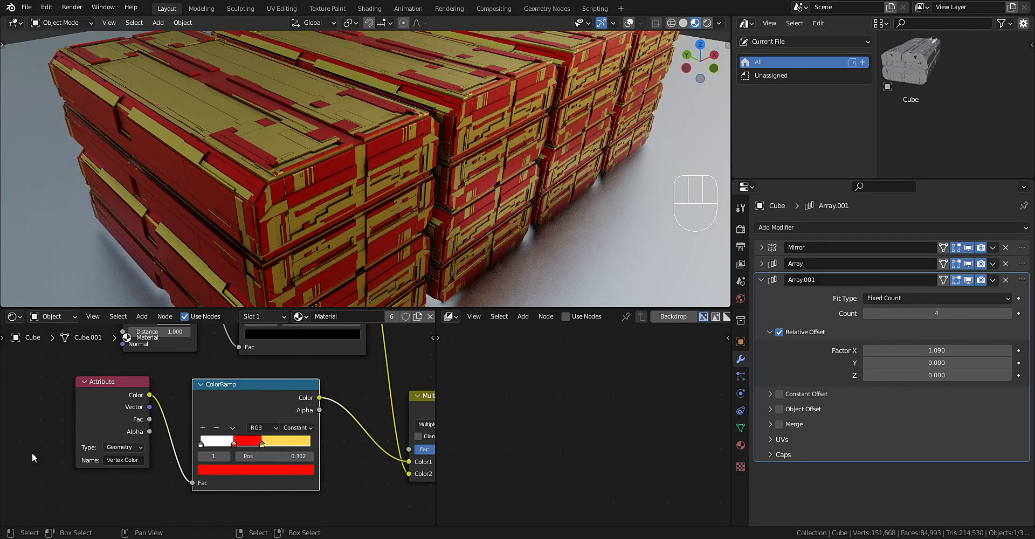
{"action": "mouse_move", "coordinate": [240, 442]}
{"action": "left_mouse_down"}
{"action": "mouse_move", "coordinate": [281, 444]}
{"action": "mouse_move", "coordinate": [234, 436]}
{"action": "left_mouse_up"}
{"action": "left_click", "coordinate": [217, 428]}
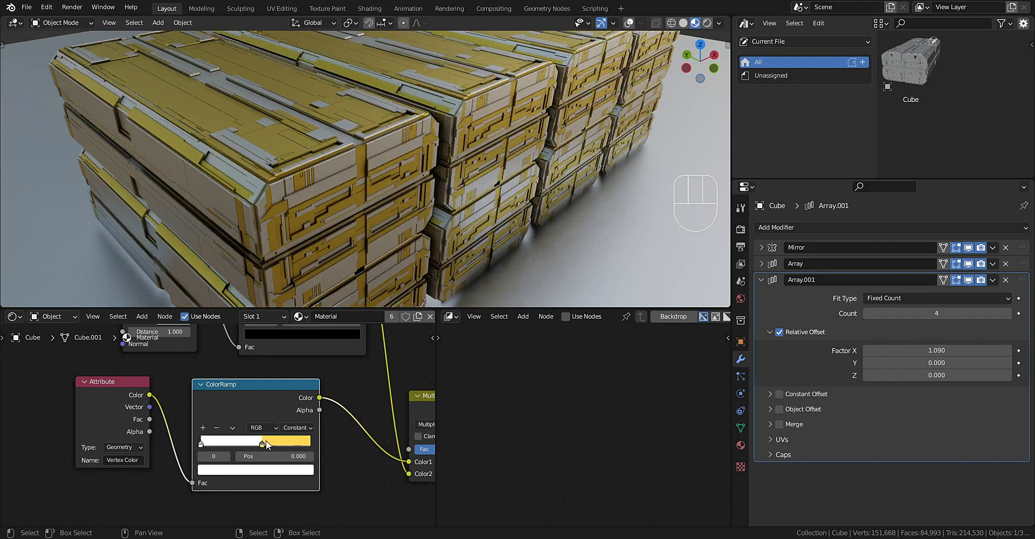
Move the yellow stop to 0.774, then rerun Random VColor with the toggle beside Value Seed off, cycling through several Value Seeds.
{"action": "left_click_drag", "start_coordinate": [266, 441], "coordinate": [288, 441]}
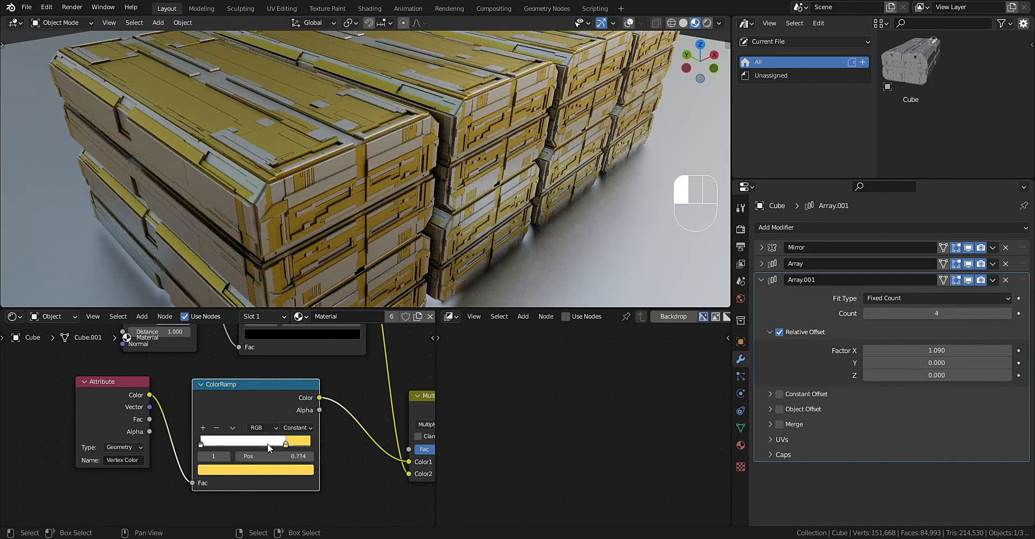
{"action": "key", "text": "shift+q"}
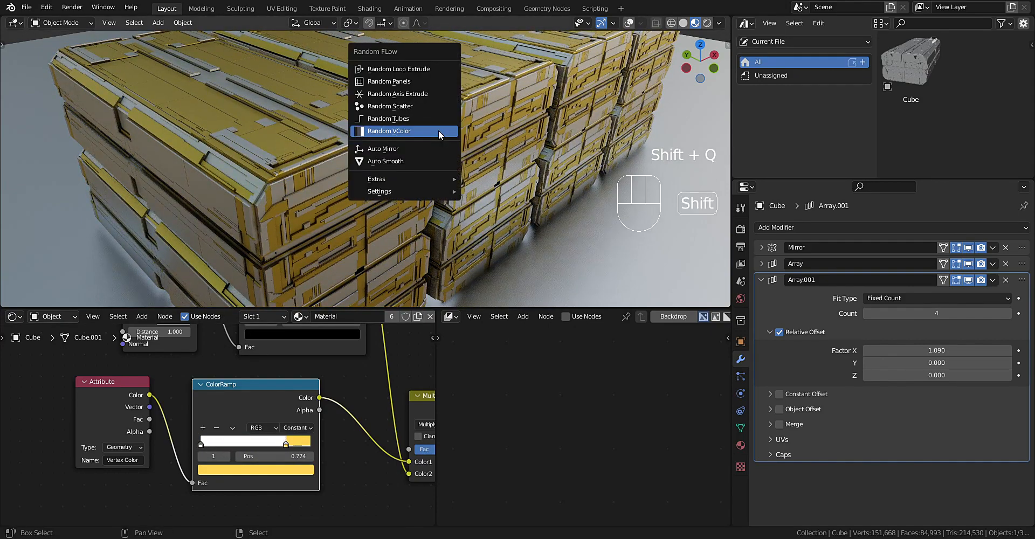
{"action": "left_click", "coordinate": [438, 132]}
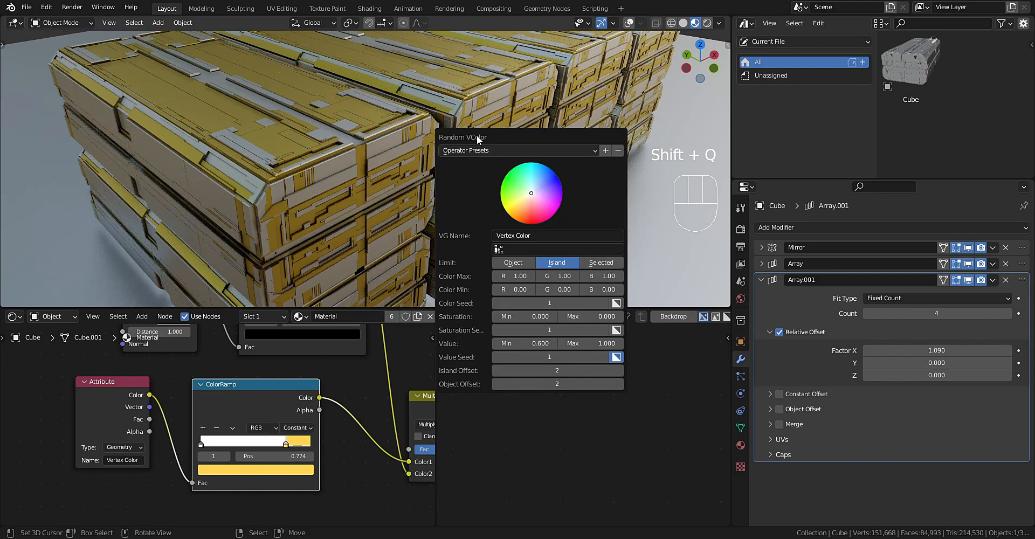
{"action": "left_click", "coordinate": [617, 357]}
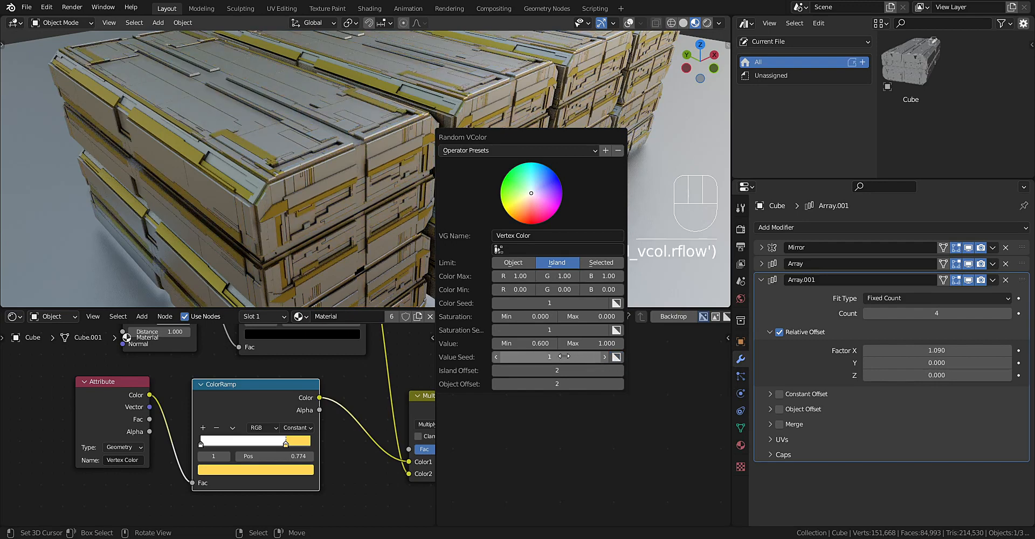
{"action": "scroll", "coordinate": [553, 356], "scroll_direction": "up", "scroll_amount": 1, "text": "ctrl"}
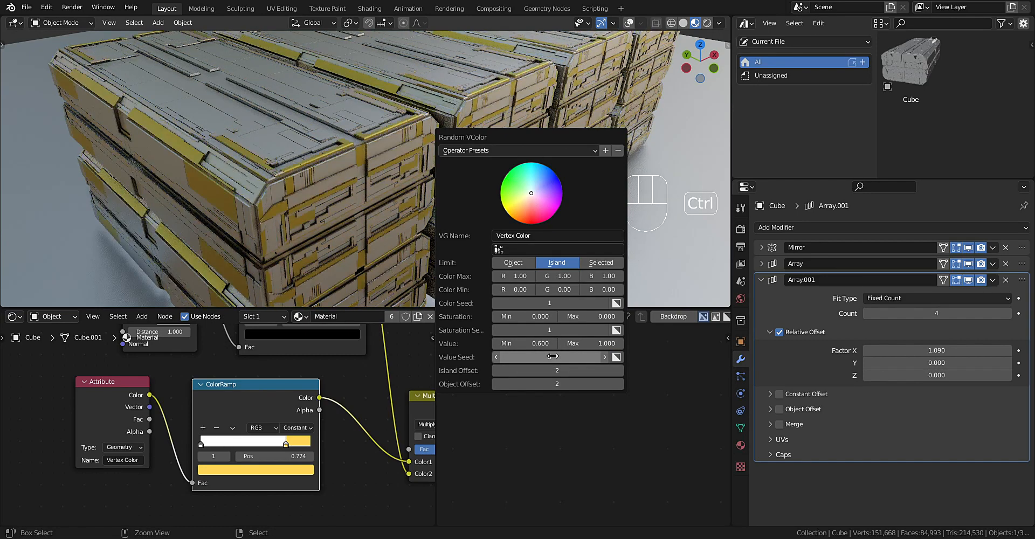
{"action": "scroll", "coordinate": [553, 356], "scroll_direction": "up", "scroll_amount": 3, "text": "ctrl"}
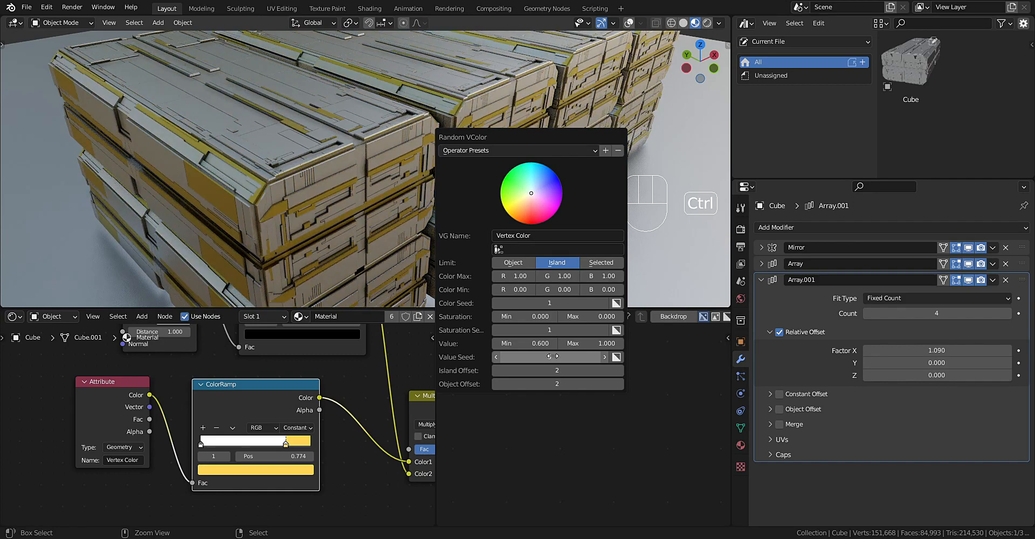
{"action": "scroll", "coordinate": [553, 355], "scroll_direction": "up", "scroll_amount": 1, "text": "ctrl"}
{"action": "scroll", "coordinate": [553, 356], "scroll_direction": "up", "scroll_amount": 3, "text": "ctrl"}
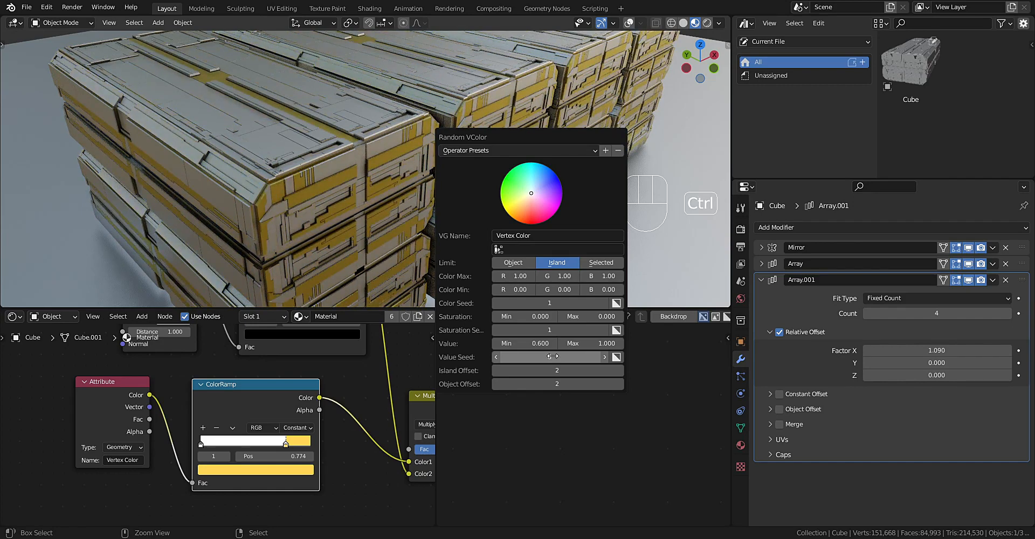
{"action": "scroll", "coordinate": [553, 356], "scroll_direction": "up", "scroll_amount": 2, "text": "ctrl"}
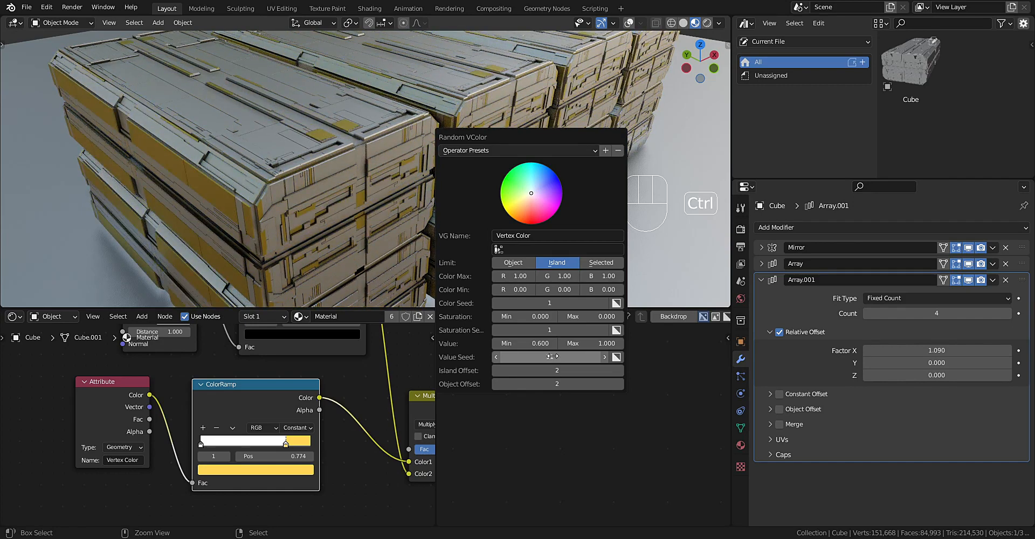
Add a ColorRamp stop at 0.359 between white and yellow, trying red and settling on light blue with hue 0.584 and saturation 0.939.
{"action": "left_click", "coordinate": [240, 441], "text": "ctrl"}
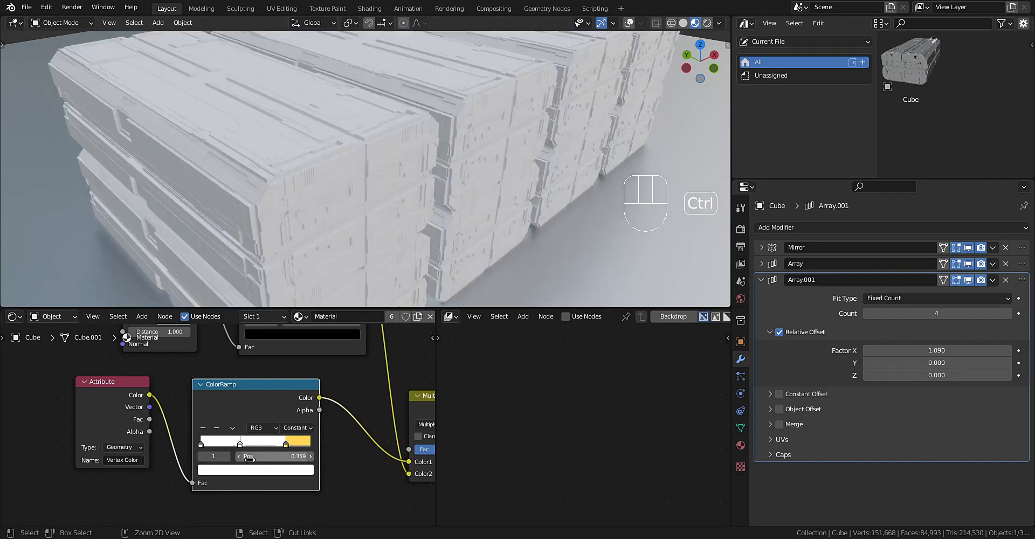
{"action": "left_click", "coordinate": [256, 470]}
{"action": "left_click_drag", "start_coordinate": [246, 364], "coordinate": [240, 394]}
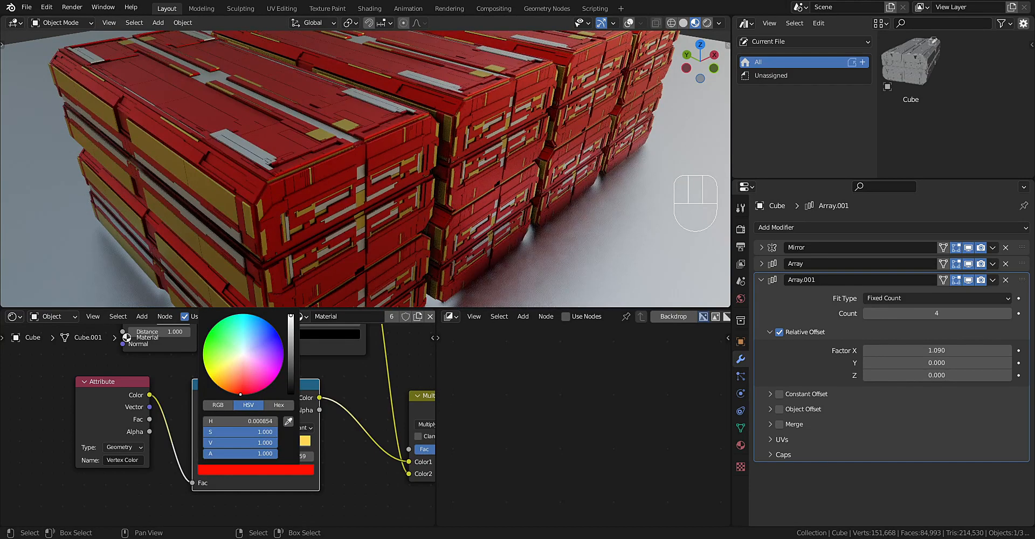
{"action": "left_click_drag", "start_coordinate": [241, 346], "coordinate": [254, 328]}
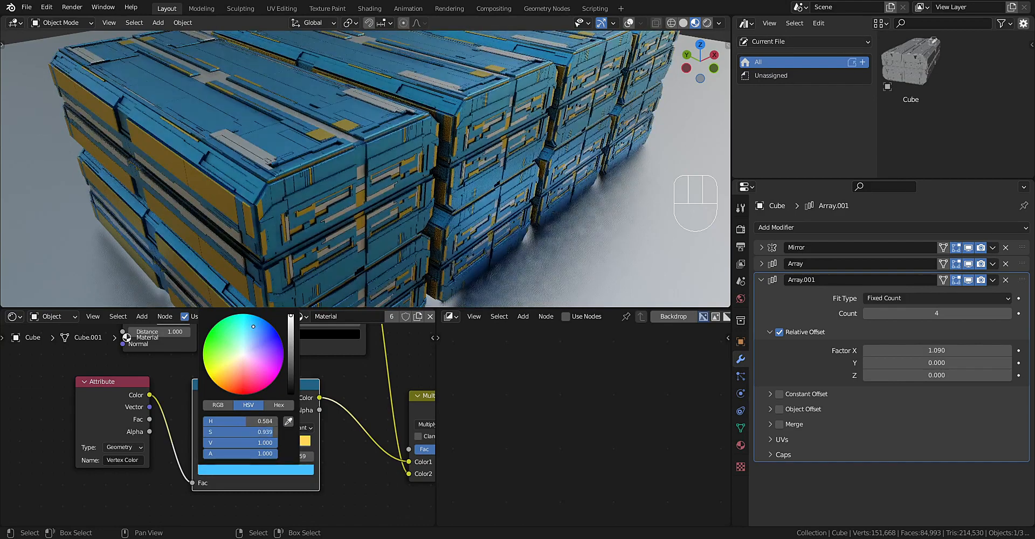
Rebalance the ColorRamp by moving the blue stop toward the middle, the yellow stop to 0.742 and the white stop to 0.415.
{"action": "left_click_drag", "start_coordinate": [240, 444], "coordinate": [280, 442]}
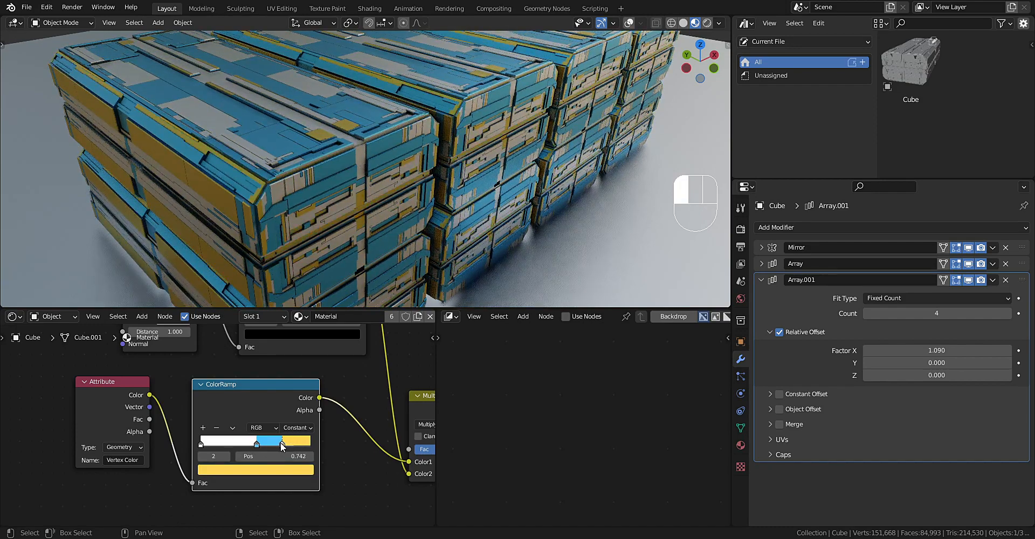
{"action": "left_click_drag", "start_coordinate": [203, 442], "coordinate": [254, 436]}
{"action": "left_click", "coordinate": [276, 472]}
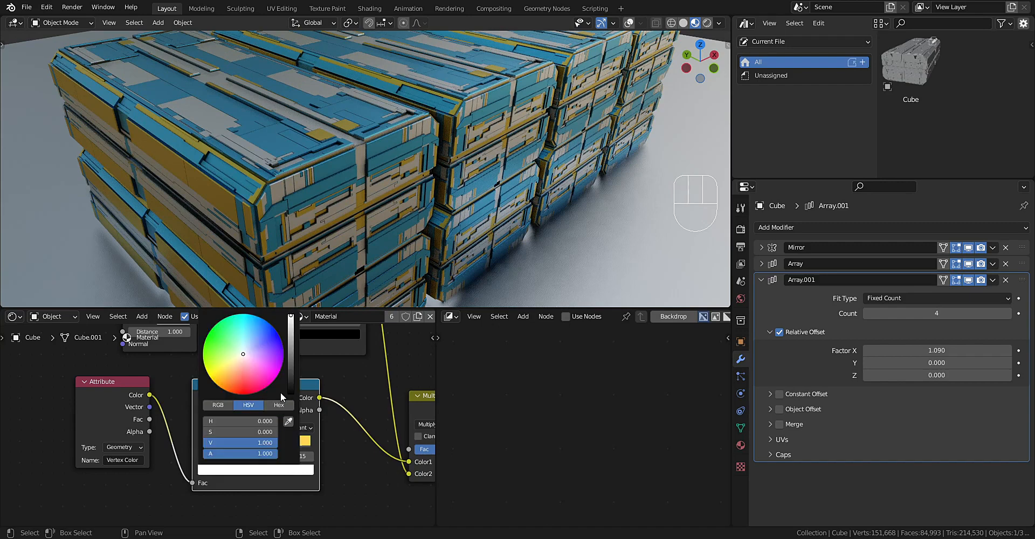
Rerun Random VColor with Island Offset 3 and Object Offset 1, stepping through Value Seeds for a new color pattern.
{"action": "scroll", "coordinate": [543, 145], "scroll_direction": "down", "scroll_amount": 5}
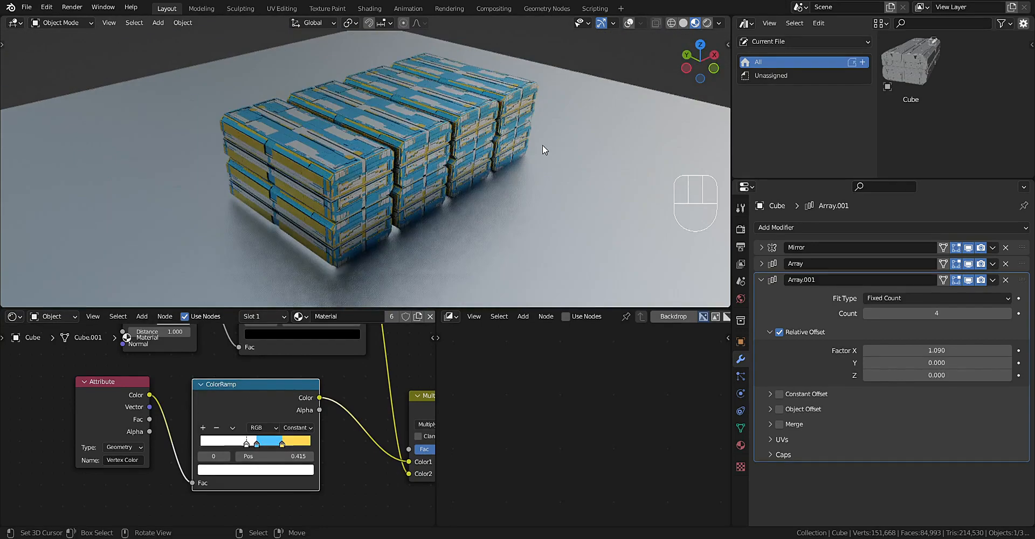
{"action": "middle_click_drag", "start_coordinate": [542, 145], "coordinate": [461, 200]}
{"action": "scroll", "coordinate": [385, 192], "scroll_direction": "up", "scroll_amount": 2}
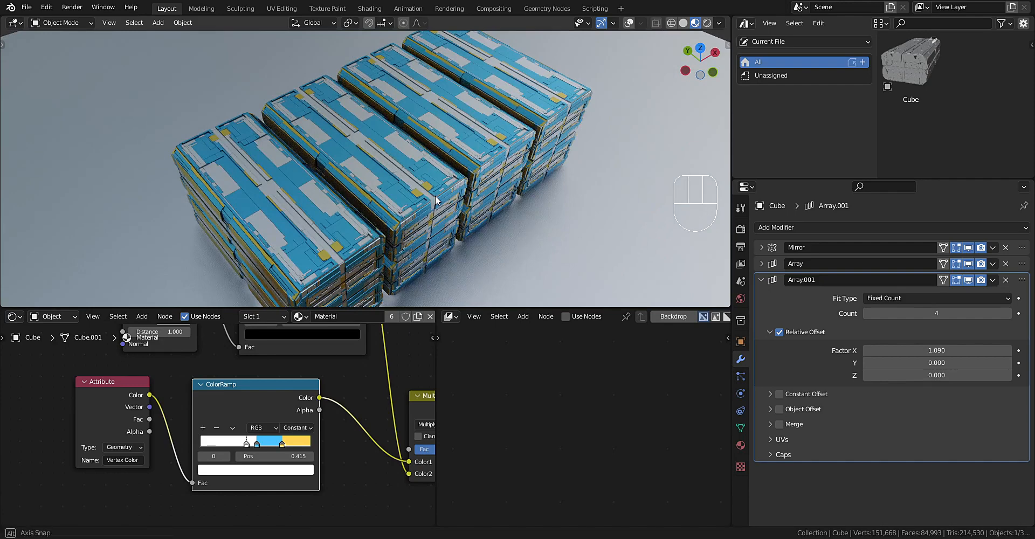
{"action": "middle_click_drag", "start_coordinate": [436, 198], "coordinate": [469, 156]}
{"action": "scroll", "coordinate": [469, 156], "scroll_direction": "up", "scroll_amount": 1}
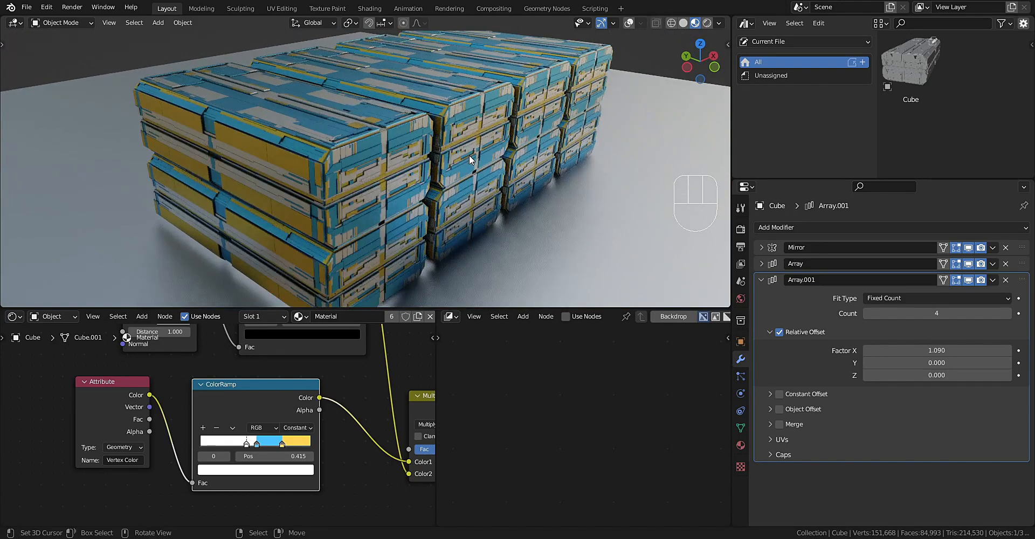
{"action": "key", "text": "shift+q"}
{"action": "left_click", "coordinate": [452, 134]}
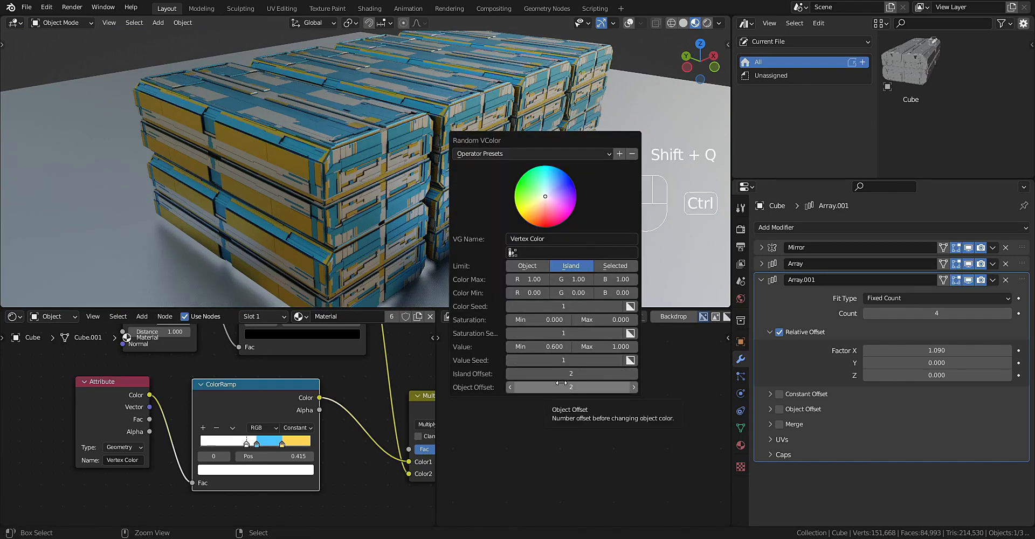
{"action": "scroll", "coordinate": [562, 382], "scroll_direction": "up", "scroll_amount": 3, "text": "ctrl"}
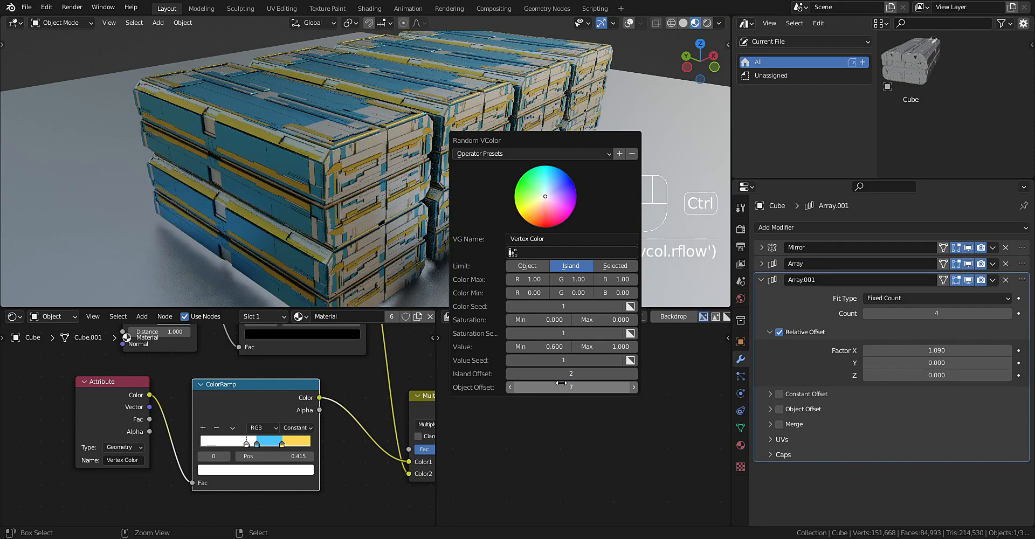
{"action": "scroll", "coordinate": [561, 383], "scroll_direction": "up", "scroll_amount": 2, "text": "ctrl"}
{"action": "scroll", "coordinate": [561, 387], "scroll_direction": "down", "scroll_amount": 4, "text": "ctrl"}
{"action": "scroll", "coordinate": [563, 371], "scroll_direction": "up", "scroll_amount": 1, "text": "ctrl"}
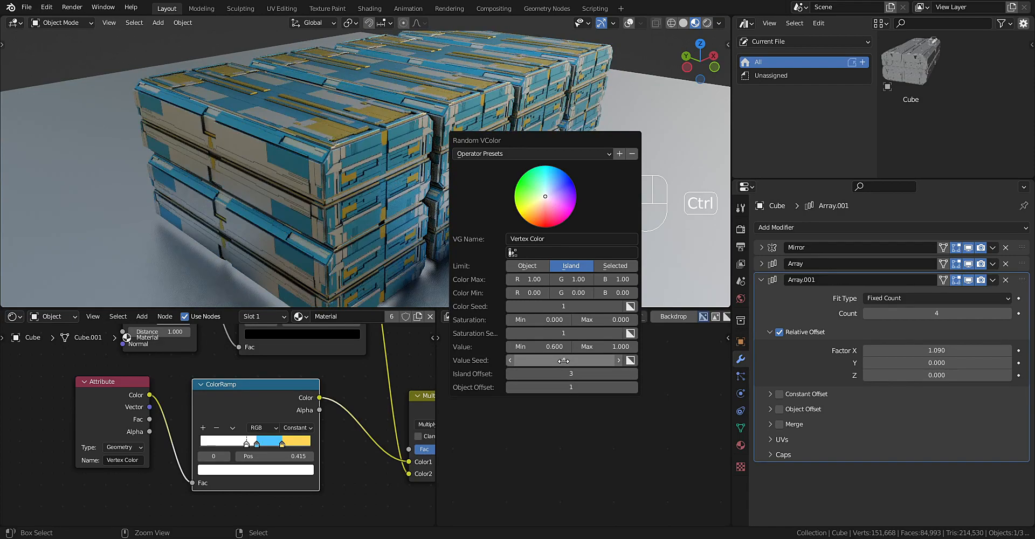
{"action": "scroll", "coordinate": [564, 361], "scroll_direction": "up", "scroll_amount": 4, "text": "ctrl"}
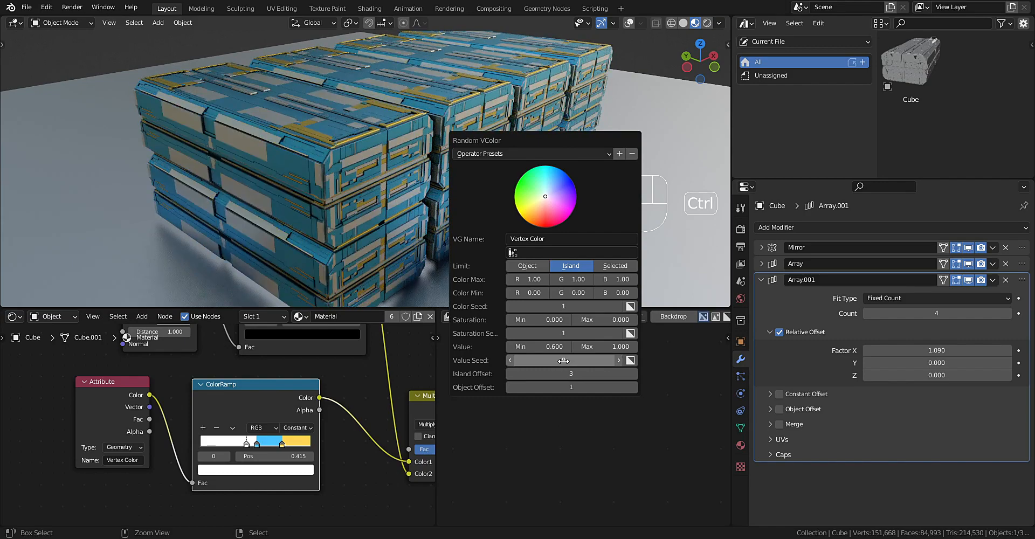
{"action": "scroll", "coordinate": [564, 361], "scroll_direction": "up", "scroll_amount": 3, "text": "ctrl"}
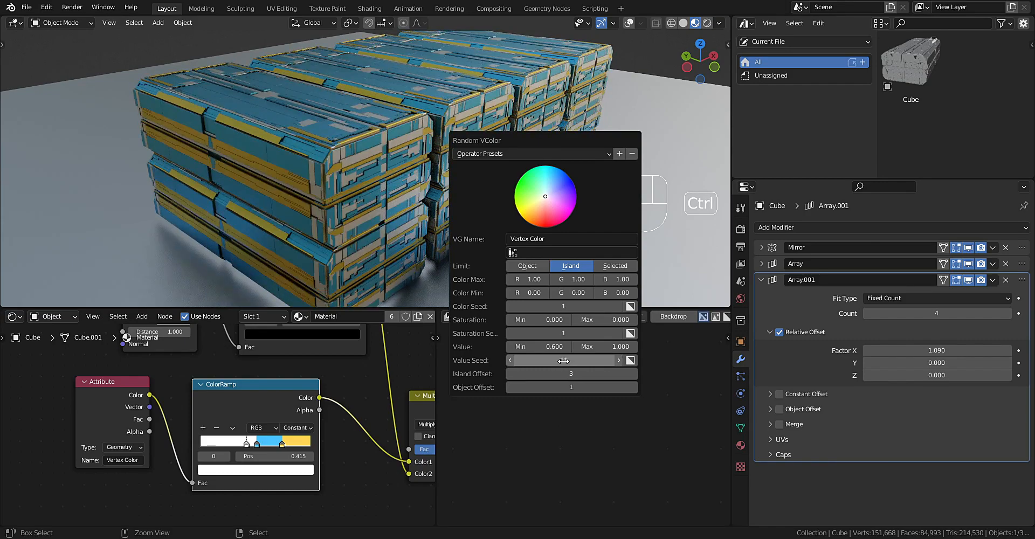
Move the blue ColorRamp stop ahead of the white stop at 0.415, and darken the white stop to mid grey.
{"action": "scroll", "coordinate": [475, 186], "scroll_direction": "down", "scroll_amount": 2}
{"action": "middle_click_drag", "start_coordinate": [478, 183], "coordinate": [329, 184]}
{"action": "scroll", "coordinate": [329, 185], "scroll_direction": "up", "scroll_amount": 1}
{"action": "scroll", "coordinate": [238, 458], "scroll_direction": "up", "scroll_amount": 1}
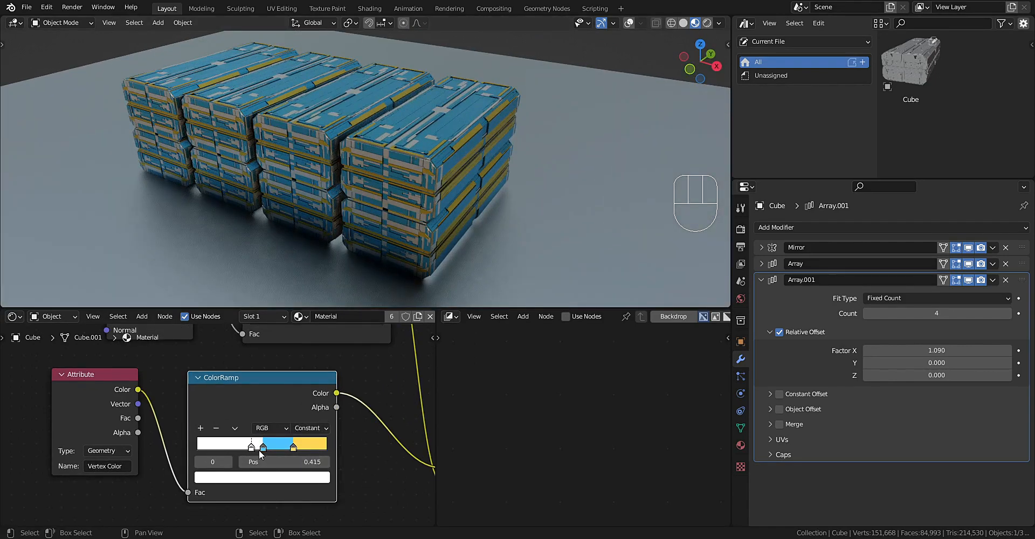
{"action": "left_click_drag", "start_coordinate": [263, 446], "coordinate": [241, 446]}
{"action": "left_click", "coordinate": [254, 448]}
{"action": "left_click", "coordinate": [259, 477]}
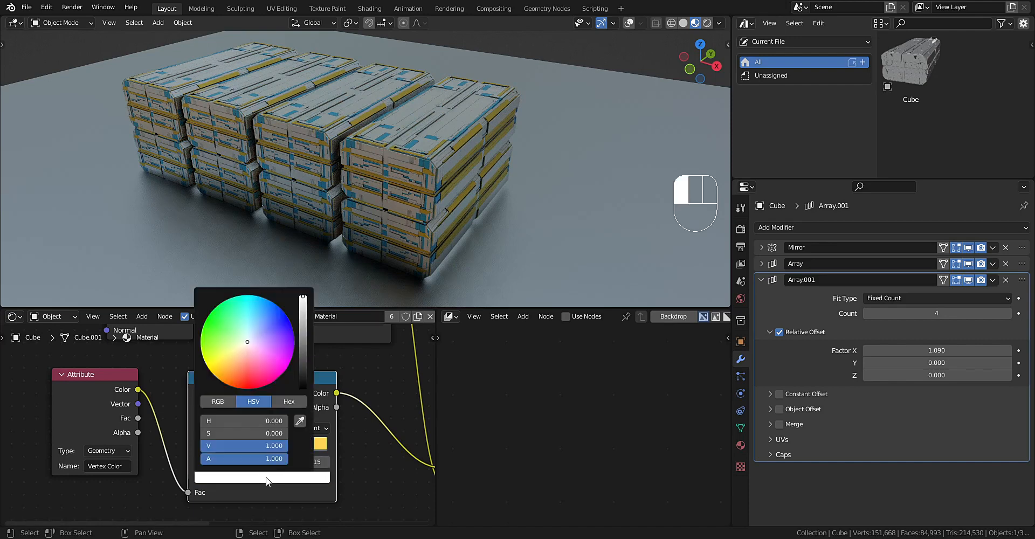
{"action": "mouse_move", "coordinate": [302, 357]}
{"action": "left_mouse_down"}
{"action": "mouse_move", "coordinate": [303, 329]}
{"action": "mouse_move", "coordinate": [303, 339]}
{"action": "left_mouse_up"}
Place two copies of the Cube asset on the ground plane, one on each side of the original stack.
{"action": "scroll", "coordinate": [616, 108], "scroll_direction": "down", "scroll_amount": 4}
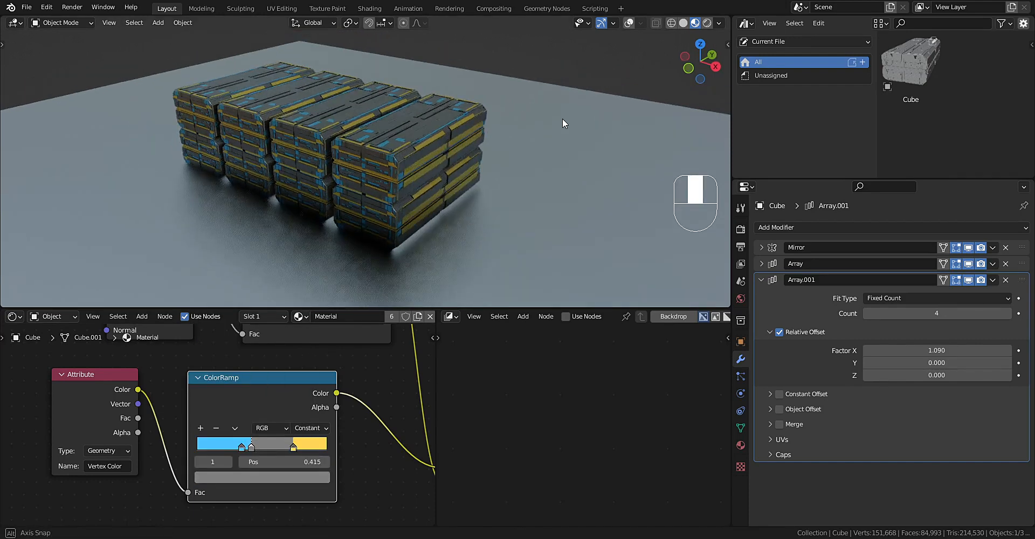
{"action": "middle_click_drag", "start_coordinate": [562, 118], "coordinate": [522, 154], "text": "shift"}
{"action": "left_click_drag", "start_coordinate": [913, 59], "coordinate": [562, 166]}
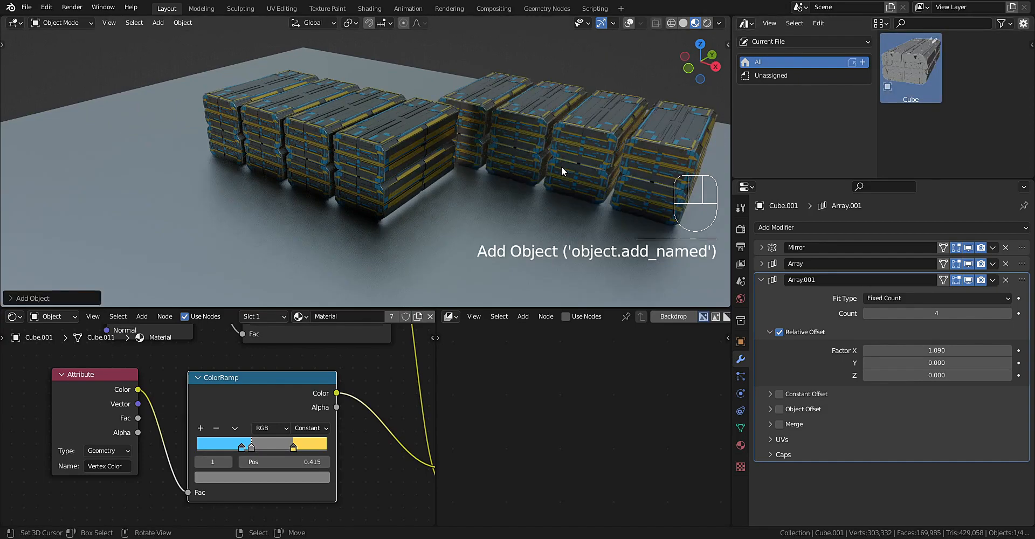
{"action": "scroll", "coordinate": [561, 166], "scroll_direction": "down", "scroll_amount": 3}
{"action": "middle_click_drag", "start_coordinate": [506, 167], "coordinate": [483, 170], "text": "shift"}
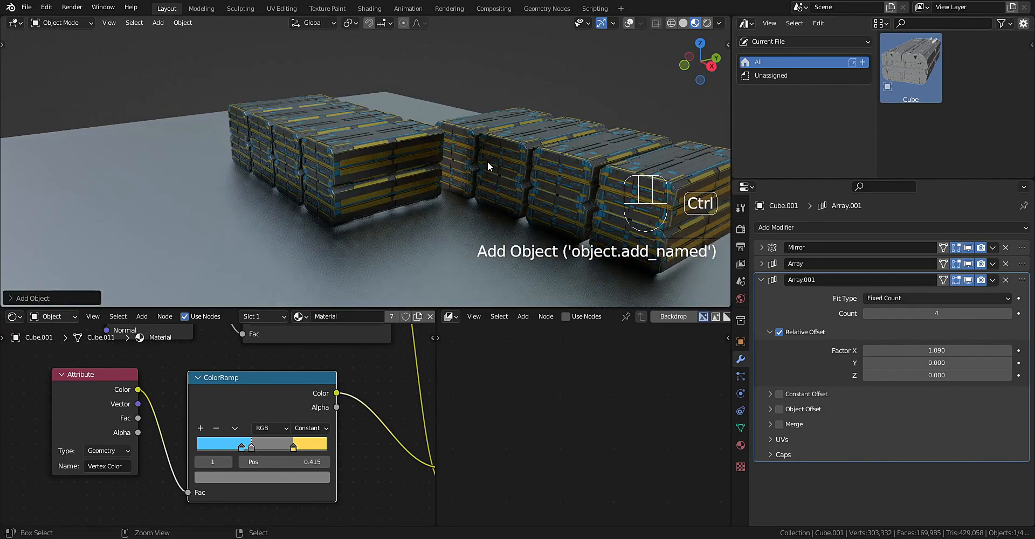
{"action": "key", "text": "ctrl+space"}
{"action": "scroll", "coordinate": [560, 193], "scroll_direction": "down", "scroll_amount": 3}
{"action": "key", "text": "ctrl+space"}
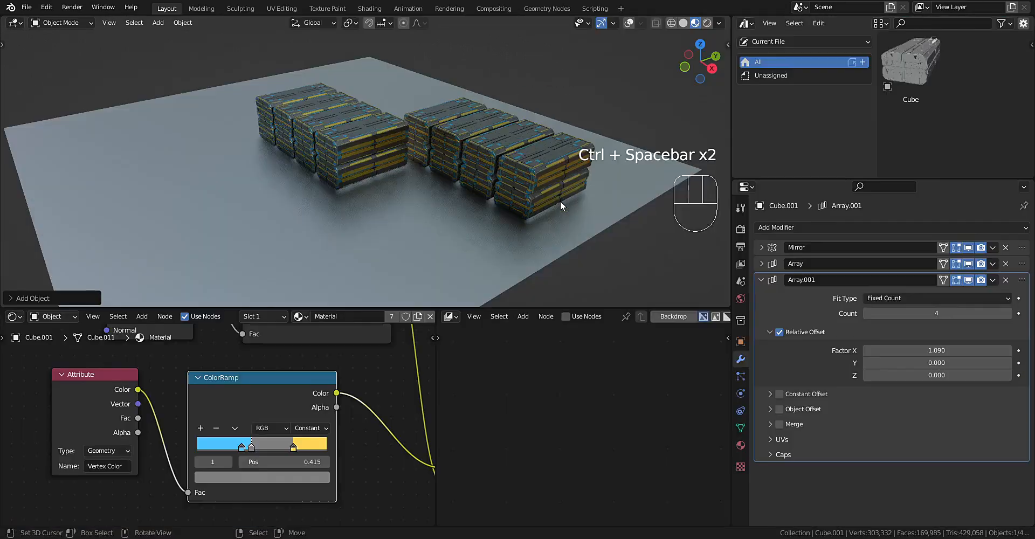
{"action": "left_click_drag", "start_coordinate": [925, 57], "coordinate": [249, 188]}
{"action": "key", "text": "ctrl+space"}
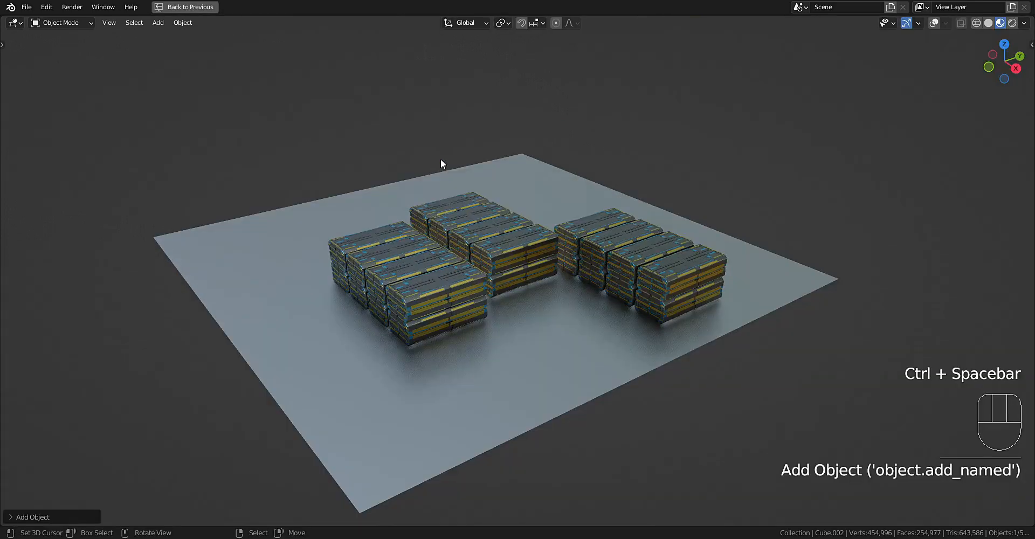
{"action": "middle_click_drag", "start_coordinate": [648, 273], "coordinate": [498, 228], "text": "shift"}
{"action": "key", "text": "ctrl+space"}
Delete the original middle stack and the second added copy, leaving the Cube.001 stack selected.
{"action": "left_click", "coordinate": [491, 186]}
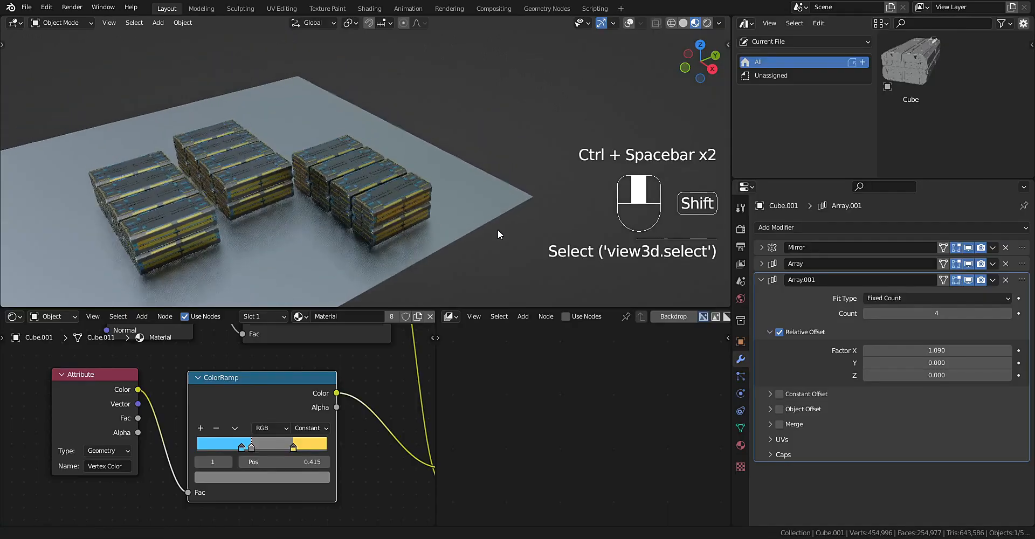
{"action": "scroll", "coordinate": [497, 229], "scroll_direction": "up", "scroll_amount": 3}
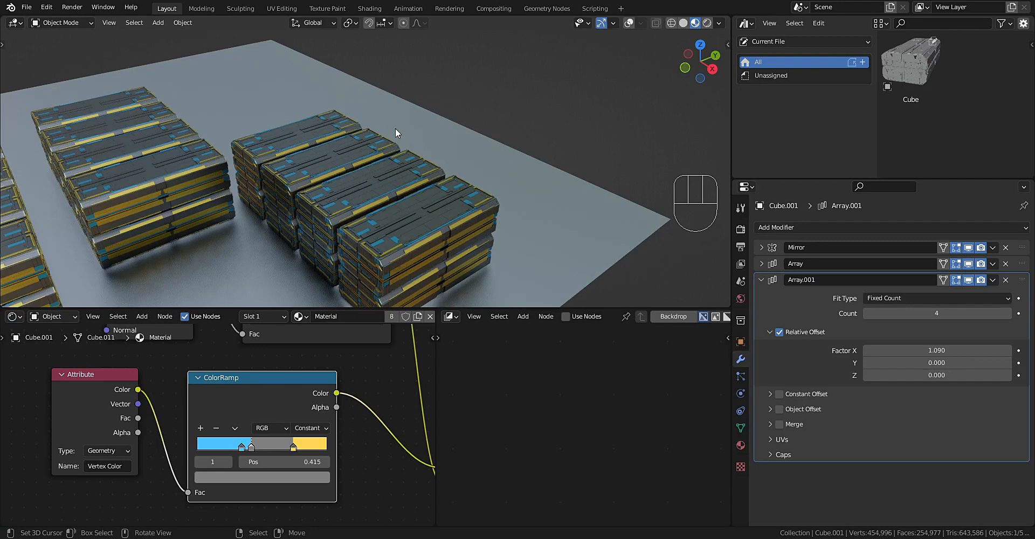
{"action": "middle_click_drag", "start_coordinate": [398, 128], "coordinate": [406, 119]}
{"action": "scroll", "coordinate": [407, 119], "scroll_direction": "up", "scroll_amount": 2}
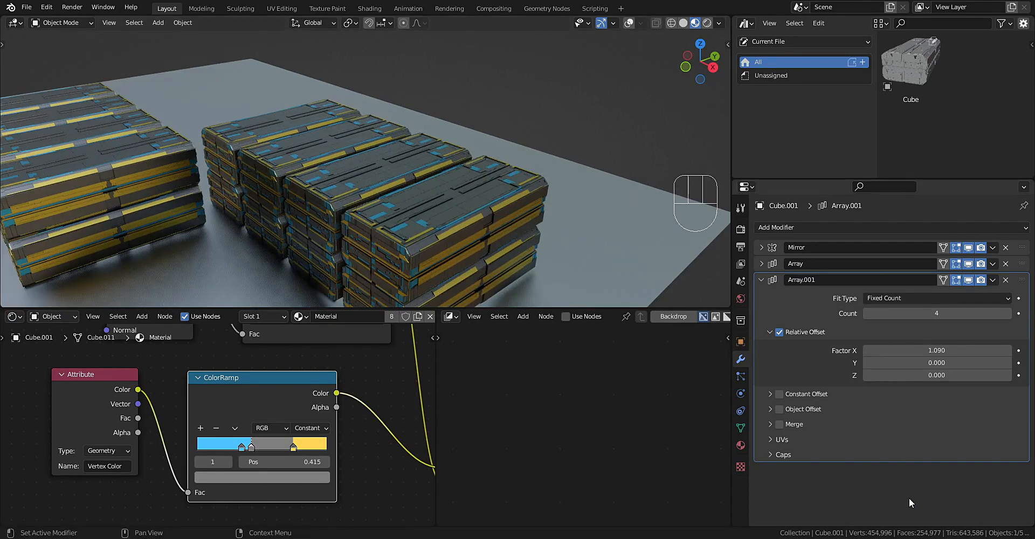
{"action": "scroll", "coordinate": [354, 167], "scroll_direction": "down", "scroll_amount": 5}
{"action": "left_click", "coordinate": [368, 156]}
{"action": "key", "text": "x"}
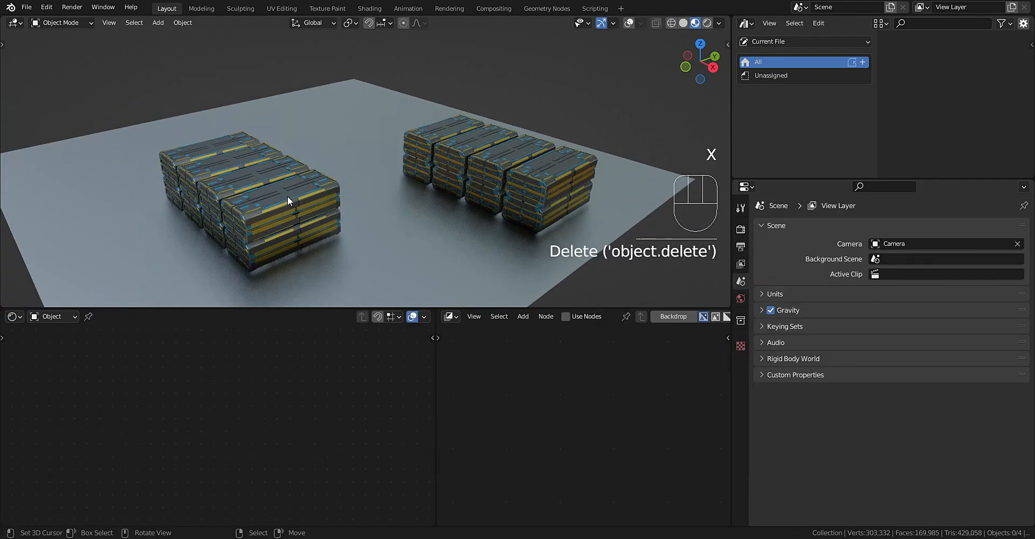
{"action": "left_click", "coordinate": [288, 201]}
{"action": "key", "text": "x"}
{"action": "left_click", "coordinate": [532, 172]}
{"action": "middle_click_drag", "start_coordinate": [531, 172], "coordinate": [447, 170], "text": "shift"}
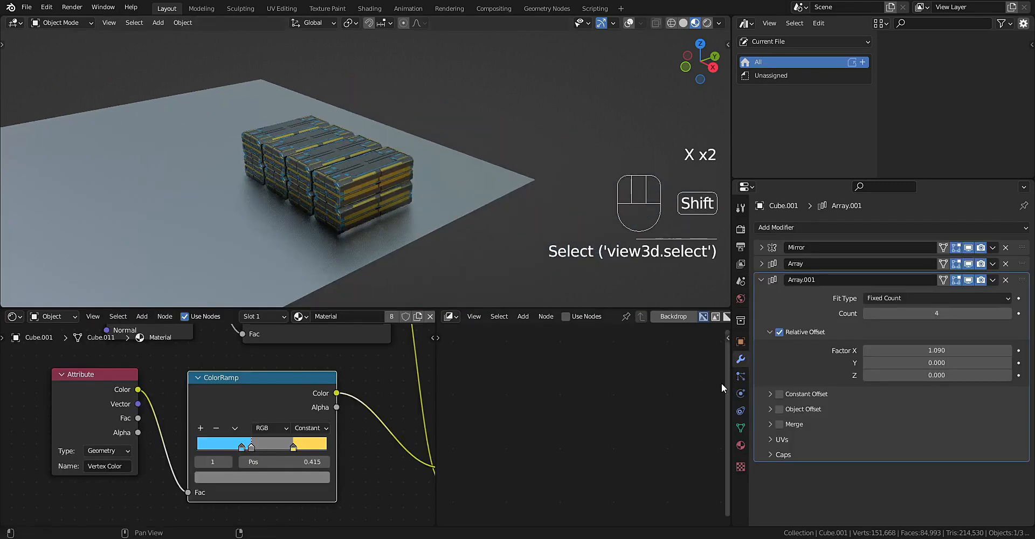
Turn viewport display of the Array and Array.001 modifiers off to see the single block, and back on.
{"action": "scroll", "coordinate": [311, 202], "scroll_direction": "up", "scroll_amount": 5}
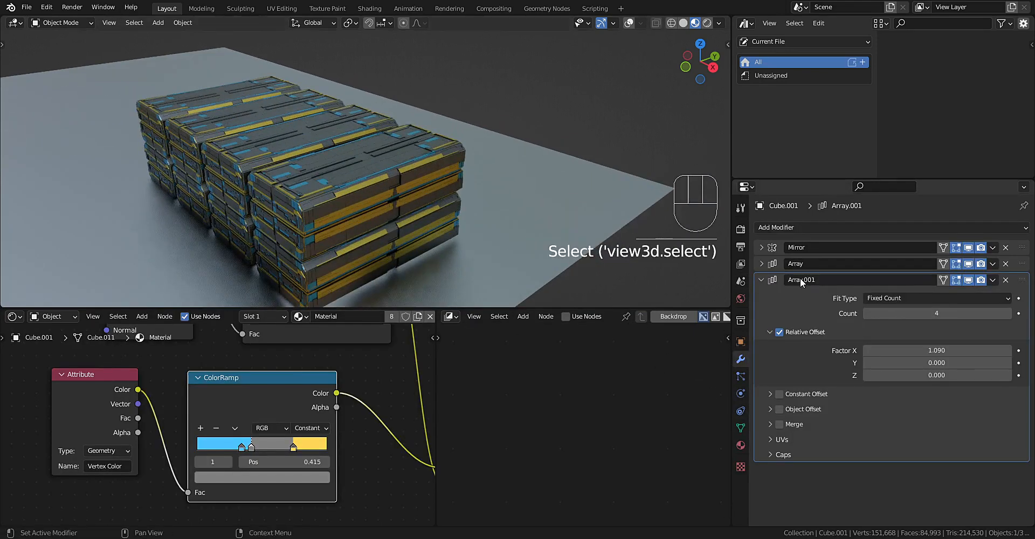
{"action": "left_click_drag", "start_coordinate": [966, 266], "coordinate": [968, 277]}
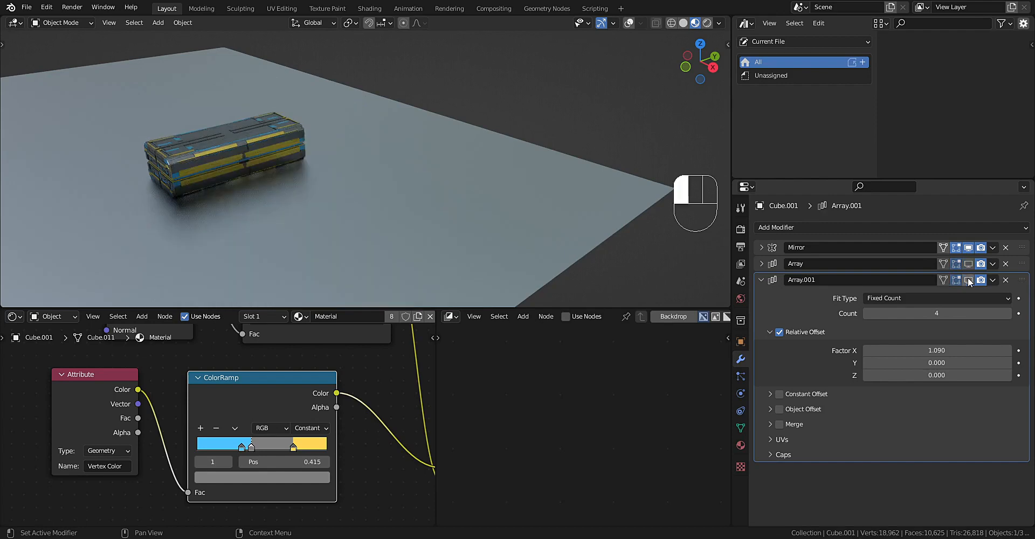
{"action": "left_click", "coordinate": [968, 277]}
{"action": "left_click", "coordinate": [969, 263]}
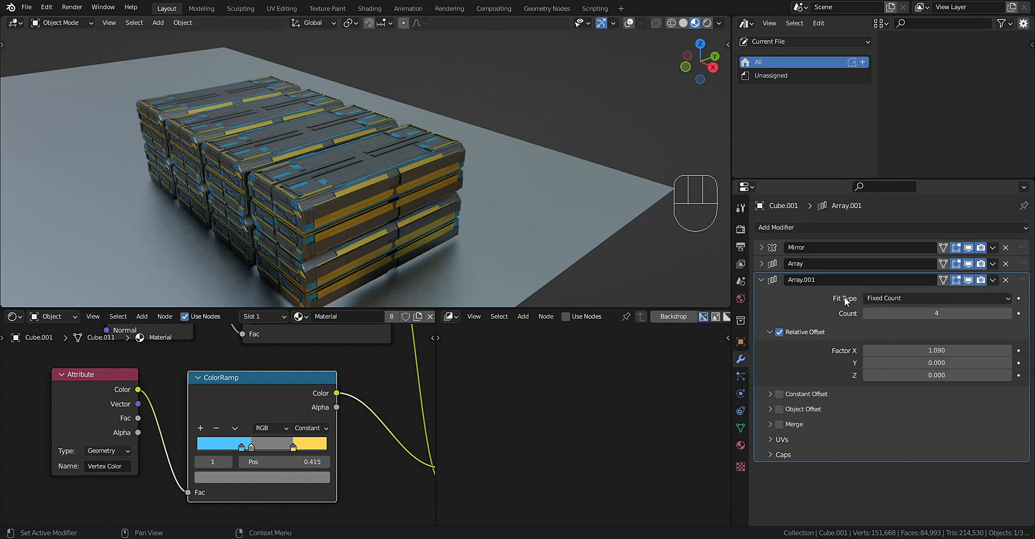
Try a count of 50 in the Array.001 modifier to extend the stacks into a long row.
{"action": "left_click", "coordinate": [897, 317]}
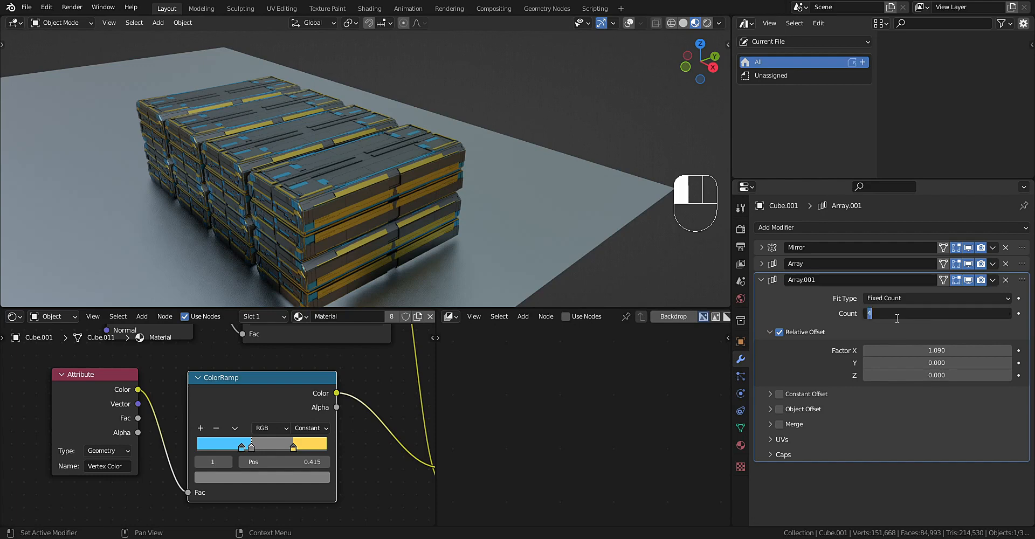
{"action": "type", "text": "50"}
{"action": "key", "text": "Return"}
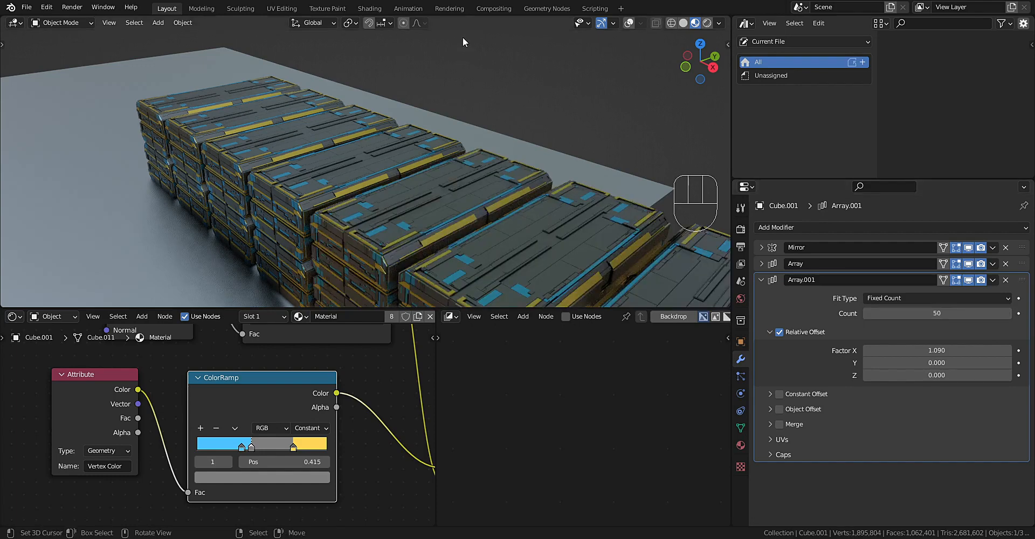
{"action": "scroll", "coordinate": [432, 118], "scroll_direction": "down", "scroll_amount": 5}
{"action": "middle_click_drag", "start_coordinate": [431, 119], "coordinate": [648, 226]}
{"action": "scroll", "coordinate": [596, 112], "scroll_direction": "up", "scroll_amount": 4}
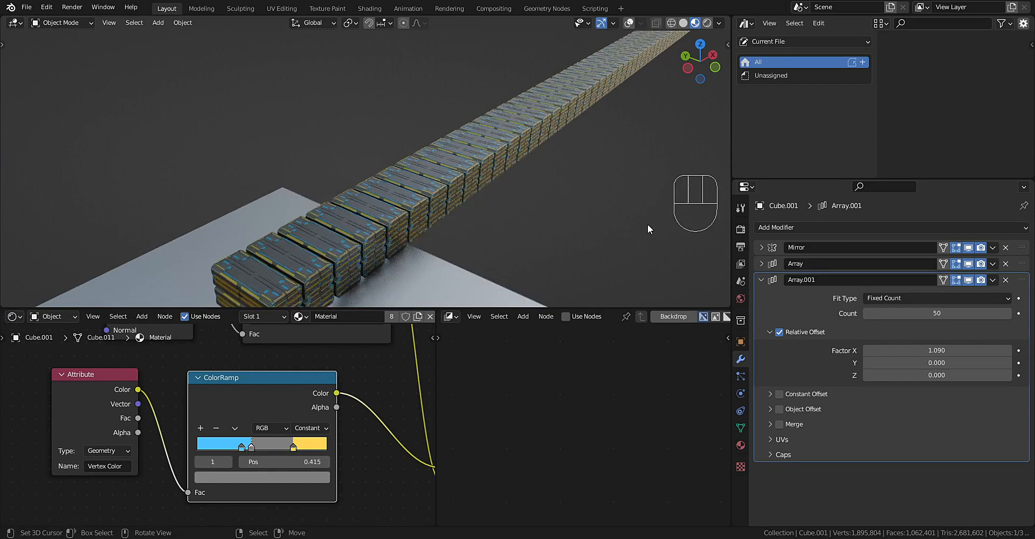
Check the first Array modifier's settings and examine the long row of blocks in a maximized viewport.
{"action": "left_click", "coordinate": [766, 266]}
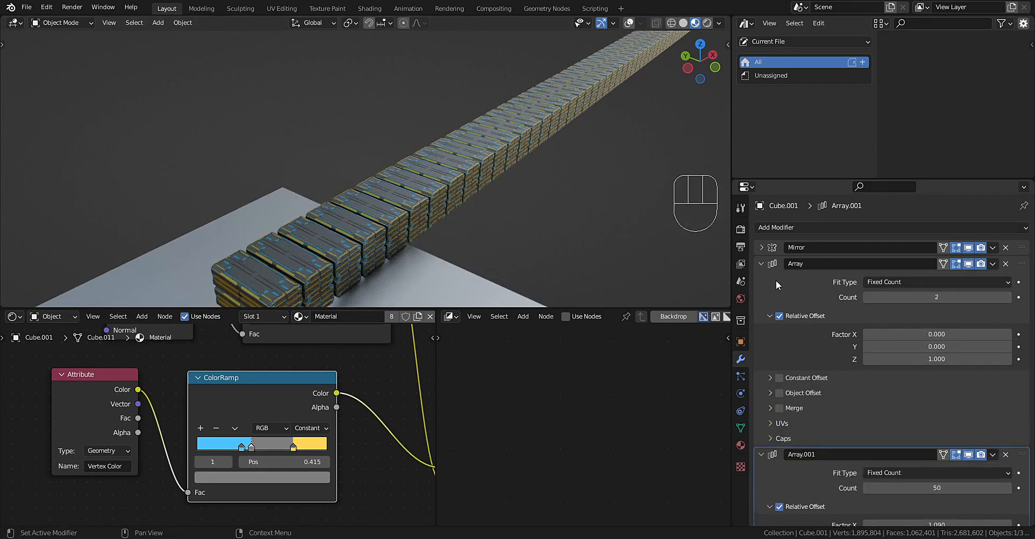
{"action": "left_click", "coordinate": [761, 262]}
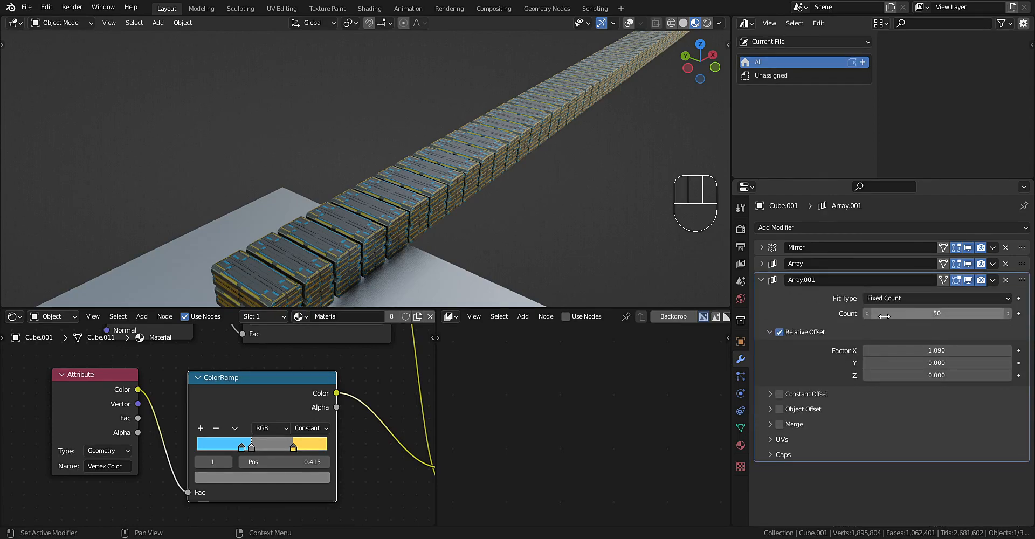
{"action": "middle_click_drag", "start_coordinate": [519, 226], "coordinate": [528, 179]}
{"action": "key", "text": "ctrl+space"}
{"action": "middle_click_drag", "start_coordinate": [552, 213], "coordinate": [616, 258]}
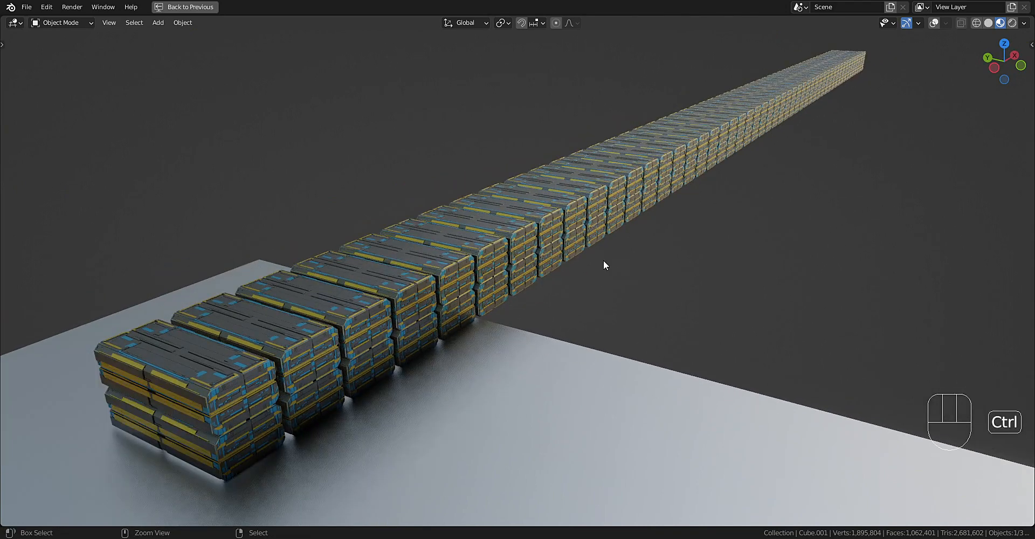
{"action": "key", "text": "ctrl+space"}
{"action": "middle_click_drag", "start_coordinate": [534, 207], "coordinate": [491, 180], "text": "shift"}
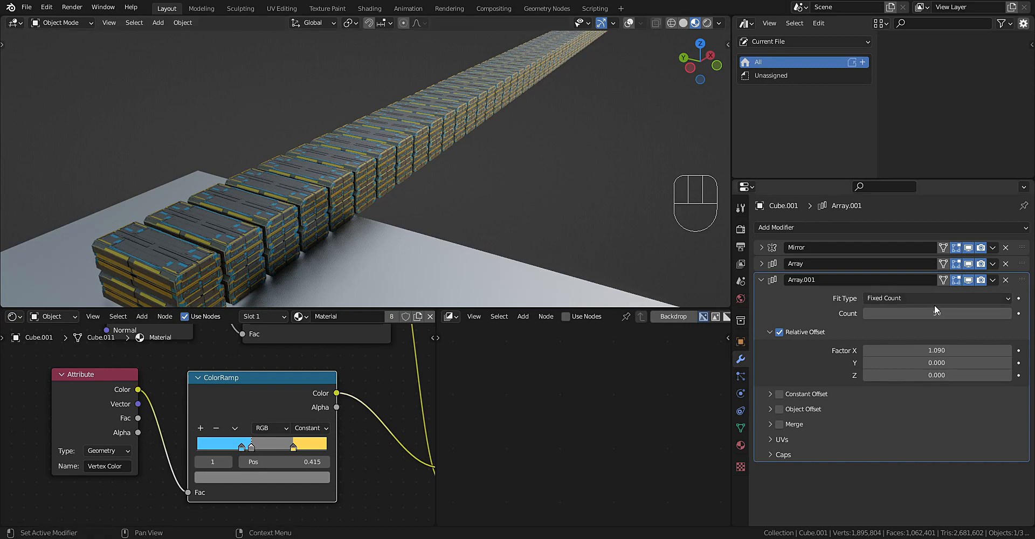
Set the Array.001 modifier's count to 4.
{"action": "left_click", "coordinate": [921, 313]}
{"action": "type", "text": "4"}
{"action": "key", "text": "Return"}
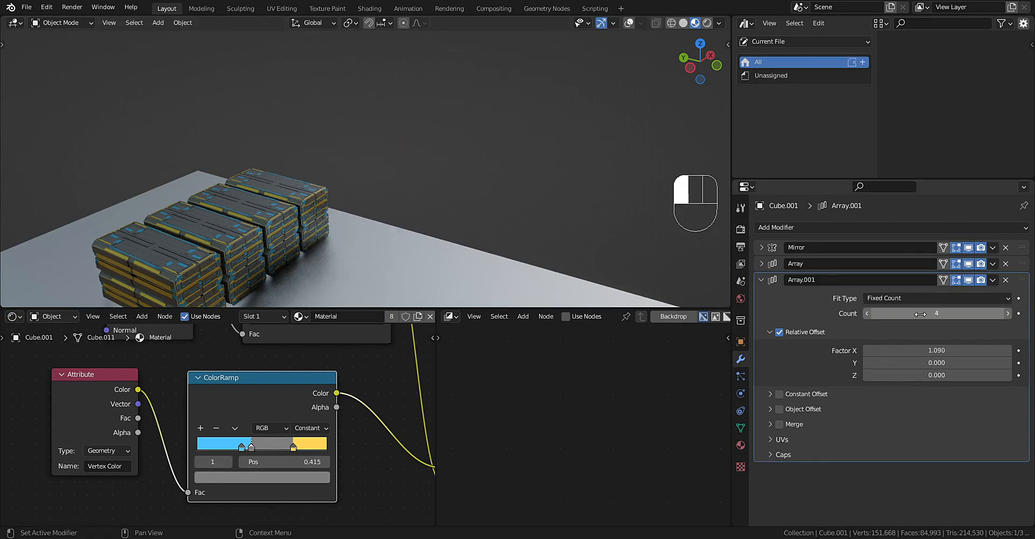
Mute the material's ColorRamp node and view the stacks with the raw vertex colors.
{"action": "middle_click_drag", "start_coordinate": [534, 263], "coordinate": [220, 176]}
{"action": "scroll", "coordinate": [386, 201], "scroll_direction": "up", "scroll_amount": 6}
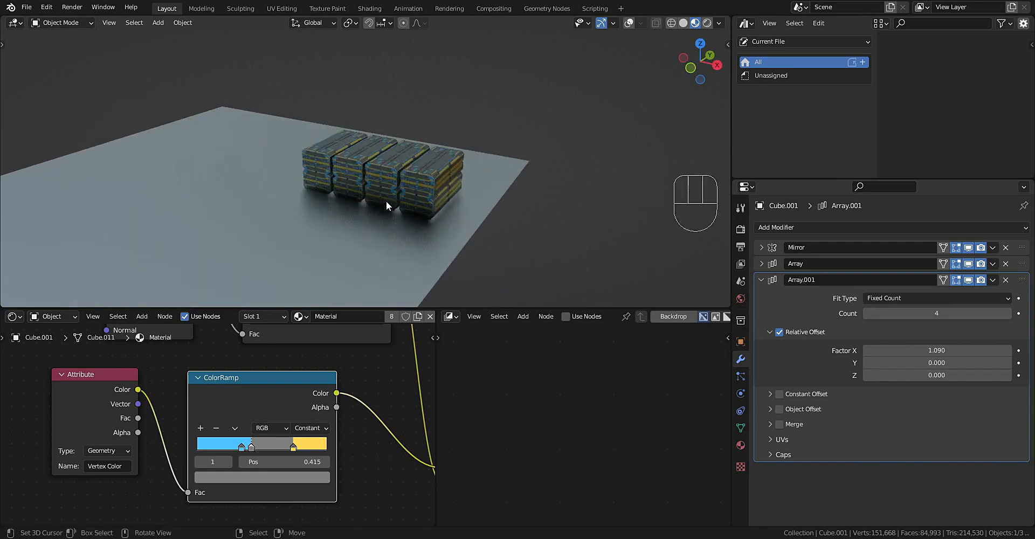
{"action": "left_click", "coordinate": [270, 393]}
{"action": "key", "text": "m"}
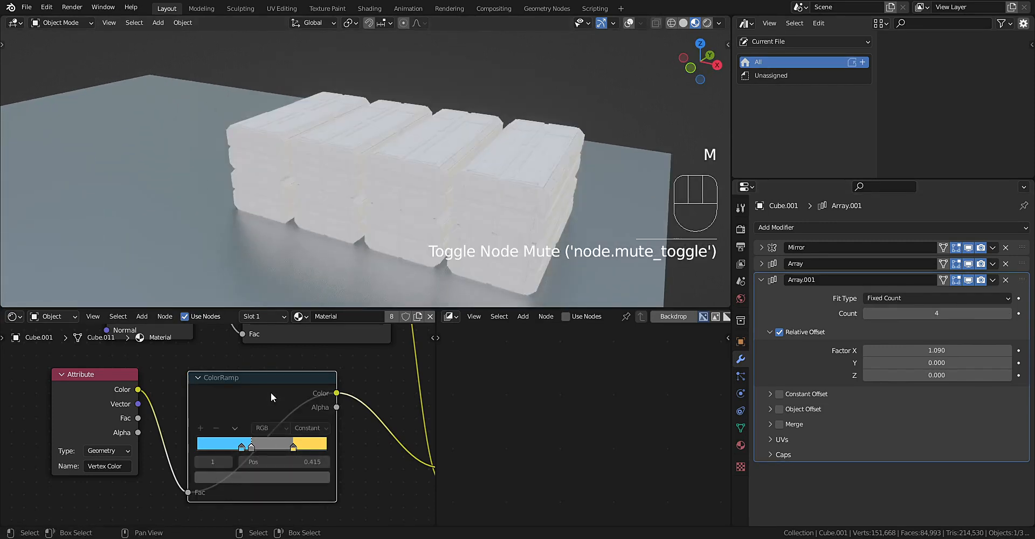
{"action": "middle_click_drag", "start_coordinate": [458, 243], "coordinate": [522, 167]}
{"action": "scroll", "coordinate": [464, 115], "scroll_direction": "down", "scroll_amount": 3}
{"action": "scroll", "coordinate": [452, 161], "scroll_direction": "down", "scroll_amount": 1}
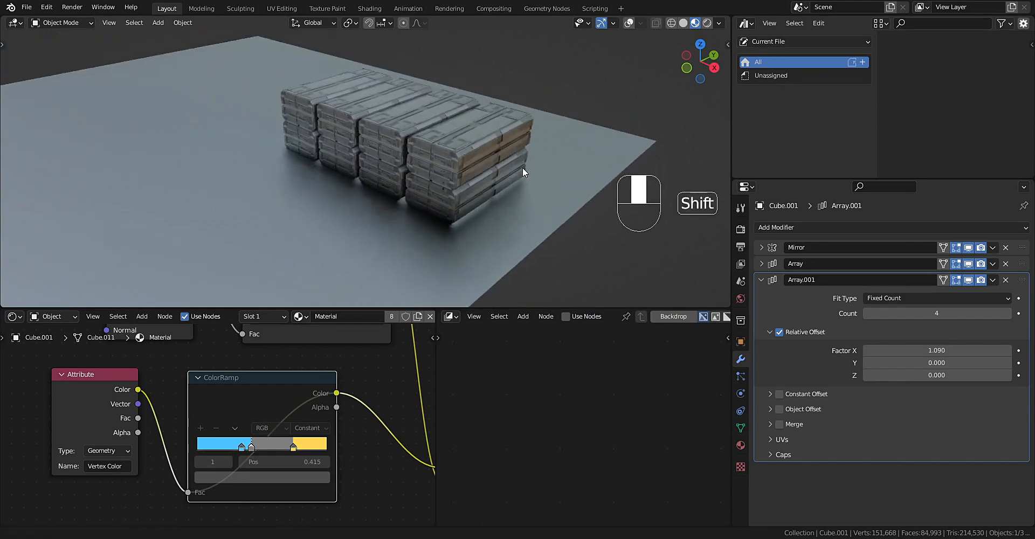
Enable the HDRI in the world settings and view the block stacks in rendered shading.
{"action": "left_click", "coordinate": [741, 299]}
{"action": "left_click", "coordinate": [771, 359]}
{"action": "key", "text": "z"}
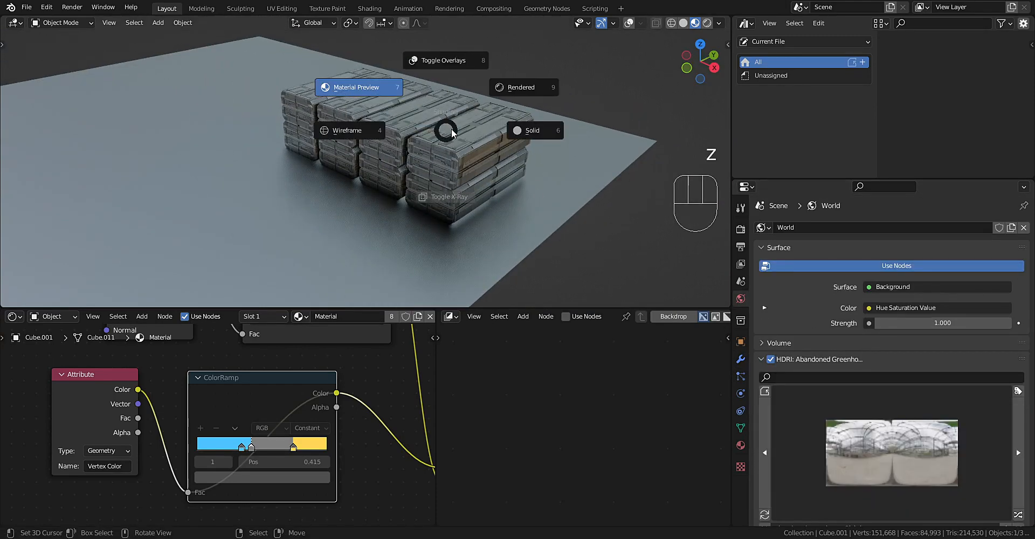
{"action": "left_click", "coordinate": [521, 89]}
{"action": "scroll", "coordinate": [527, 151], "scroll_direction": "up", "scroll_amount": 2}
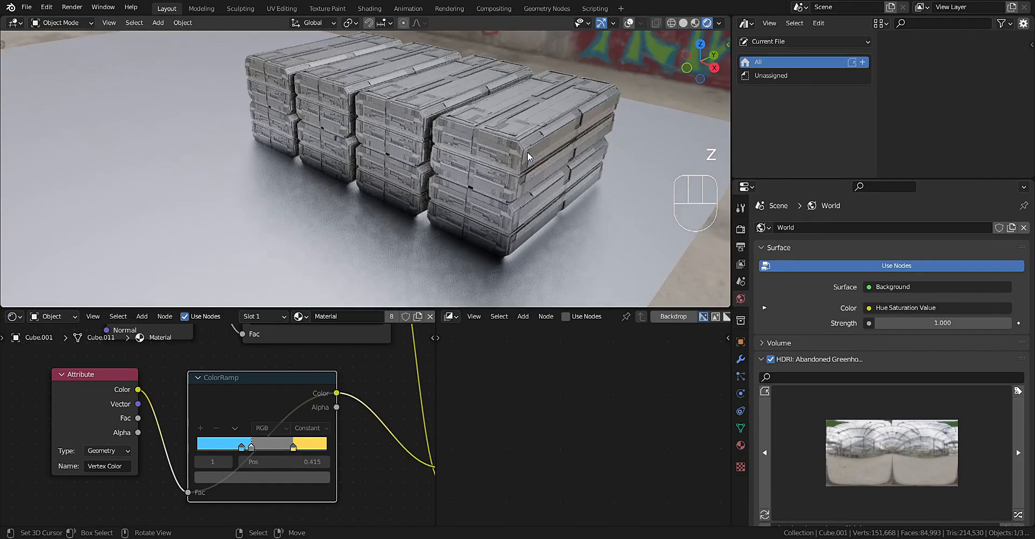
{"action": "mouse_move", "coordinate": [528, 151]}
{"action": "middle_mouse_down", "text": "shift"}
{"action": "mouse_move", "coordinate": [591, 230]}
{"action": "mouse_move", "coordinate": [583, 171]}
{"action": "middle_mouse_up", "text": "shift"}
{"action": "scroll", "coordinate": [591, 180], "scroll_direction": "down", "scroll_amount": 1}
{"action": "scroll", "coordinate": [590, 174], "scroll_direction": "down", "scroll_amount": 1}
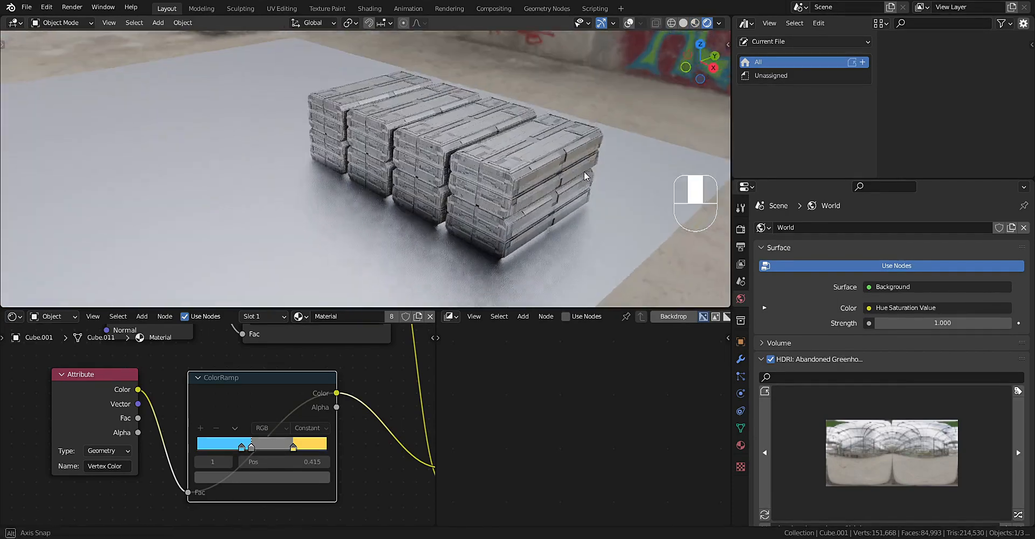
Show the Outliner in place of the Asset Browser and mark the stacked-block object Cube.001 as an asset.
{"action": "left_click", "coordinate": [545, 147]}
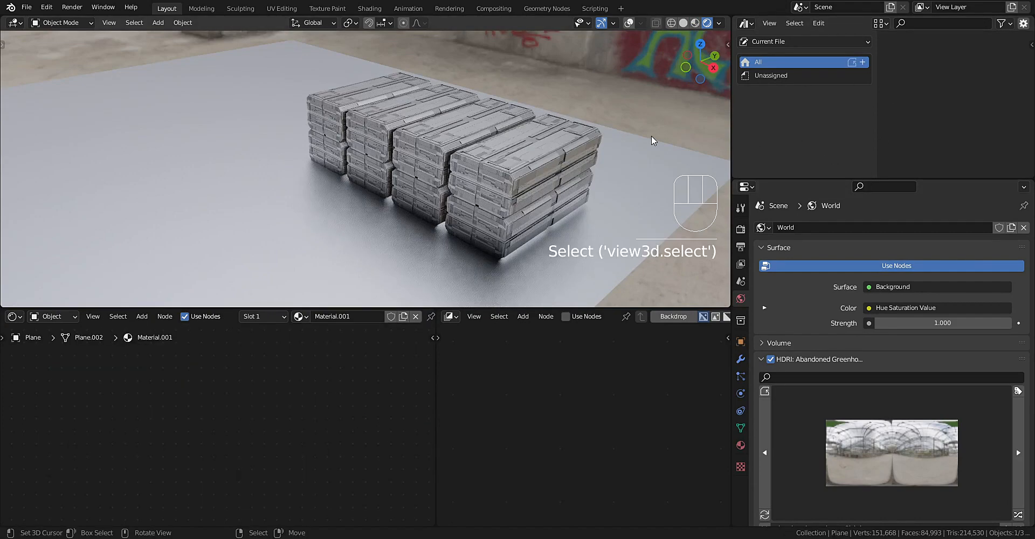
{"action": "left_click_drag", "start_coordinate": [876, 93], "coordinate": [834, 89]}
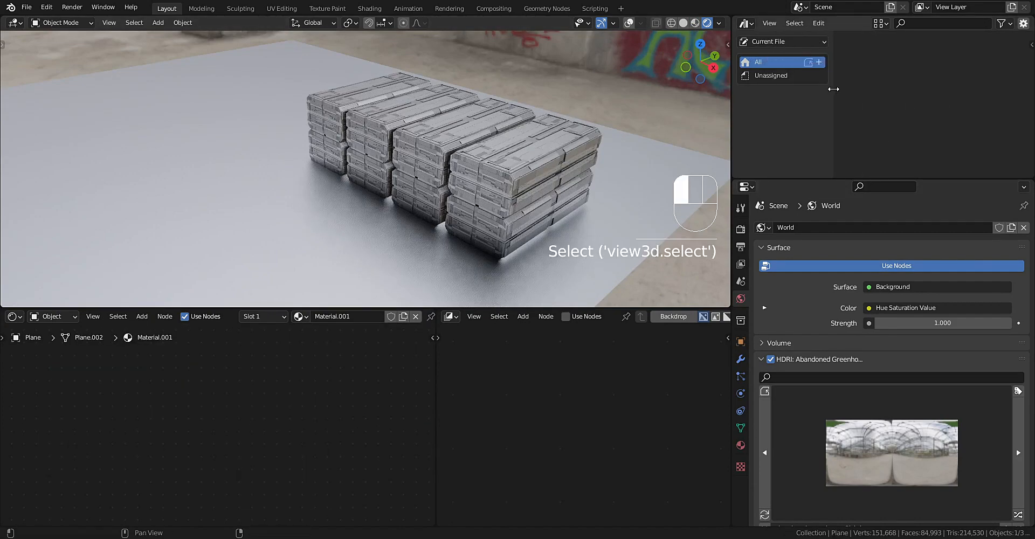
{"action": "left_click", "coordinate": [470, 181]}
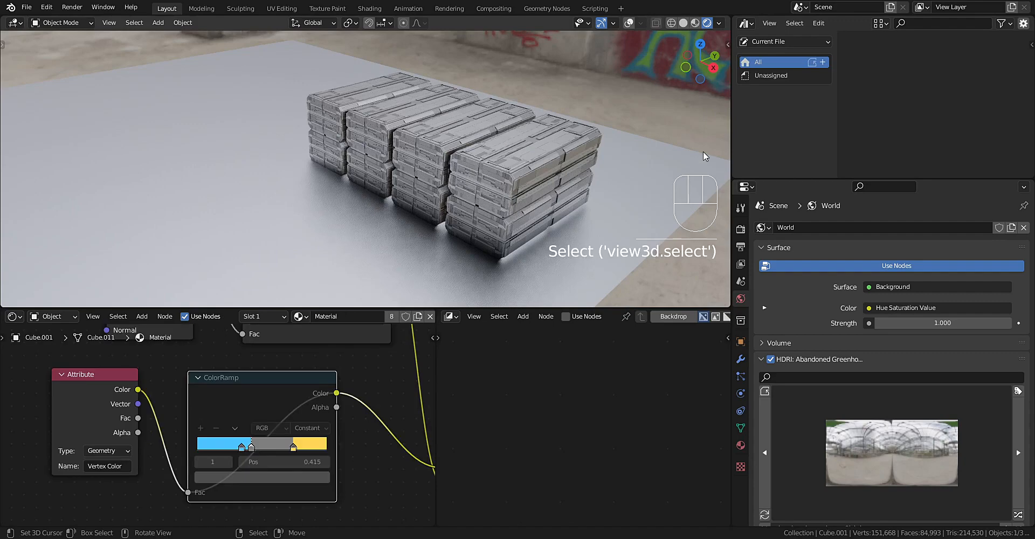
{"action": "left_click", "coordinate": [747, 23]}
{"action": "left_click", "coordinate": [695, 46]}
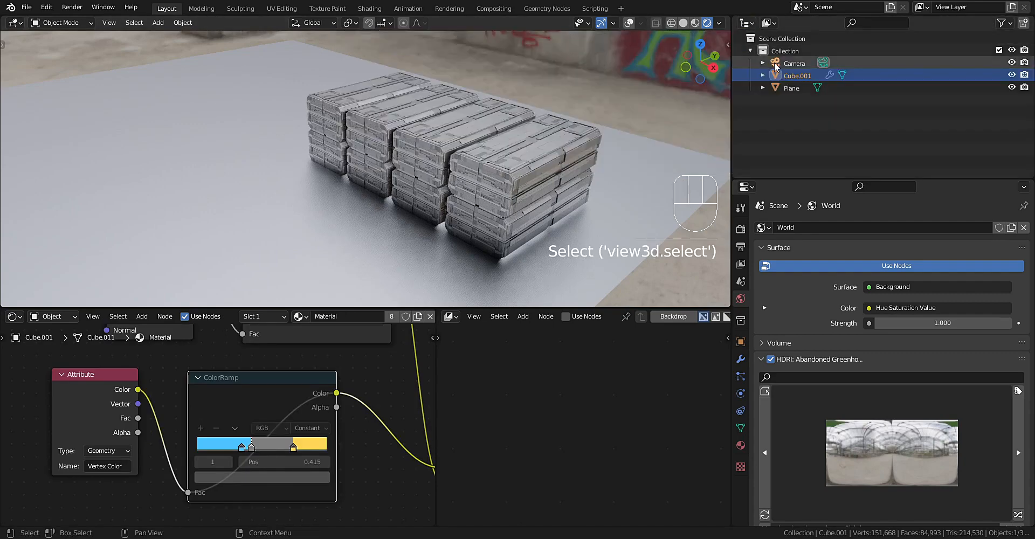
{"action": "right_click", "coordinate": [790, 79]}
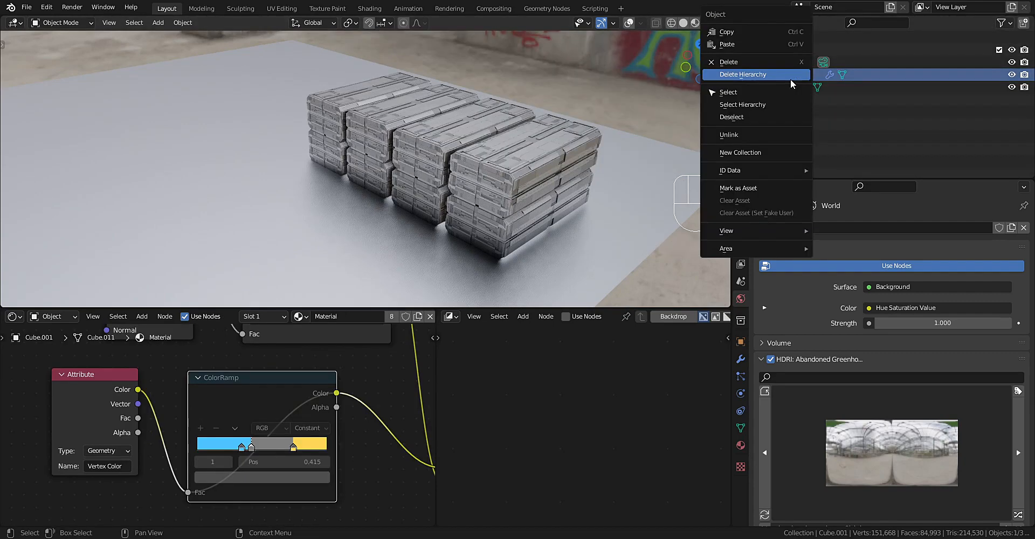
{"action": "left_click", "coordinate": [765, 188]}
Bring back the Asset Browser in the Outliner's area, widen it and set the viewport to solid shading.
{"action": "left_click", "coordinate": [752, 24]}
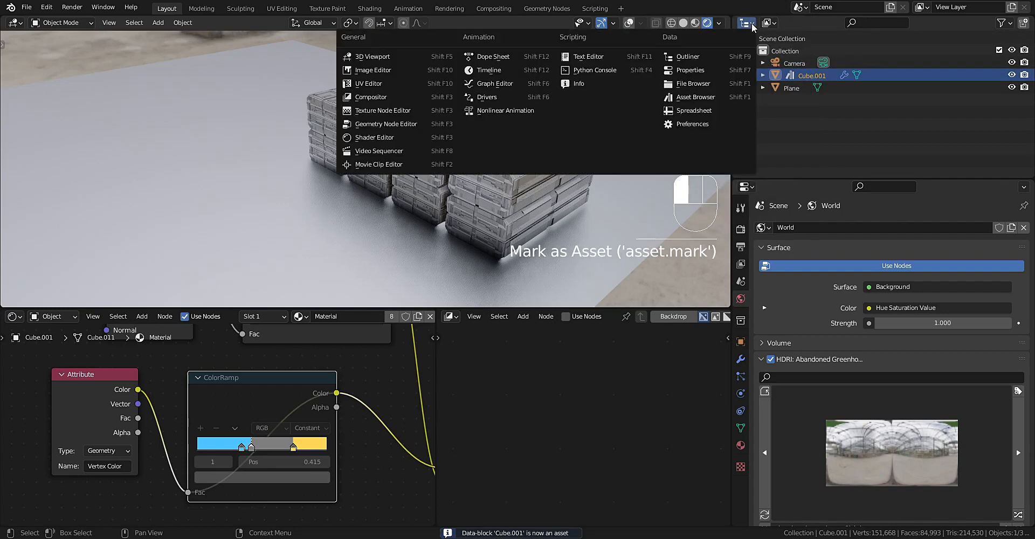
{"action": "left_click", "coordinate": [746, 23]}
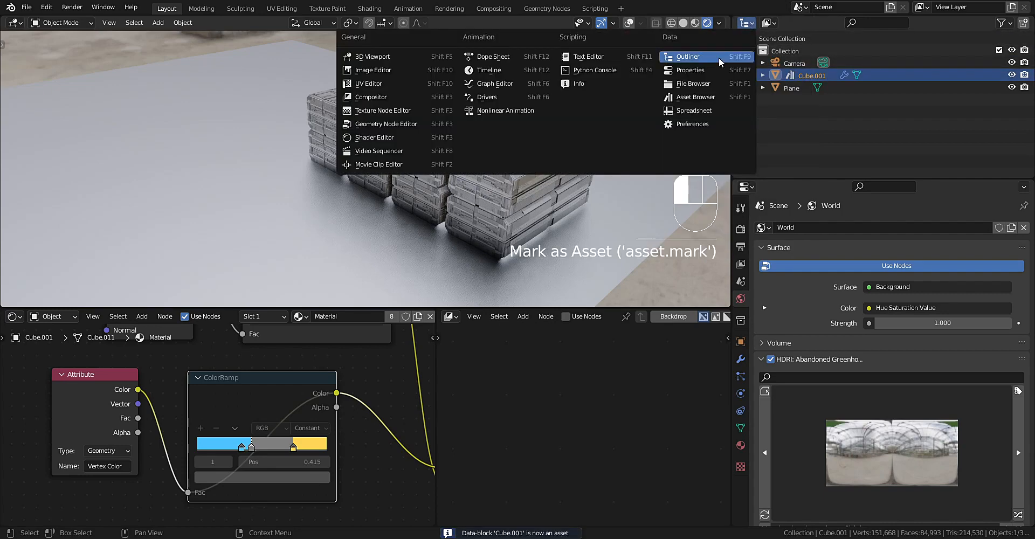
{"action": "left_click", "coordinate": [710, 98]}
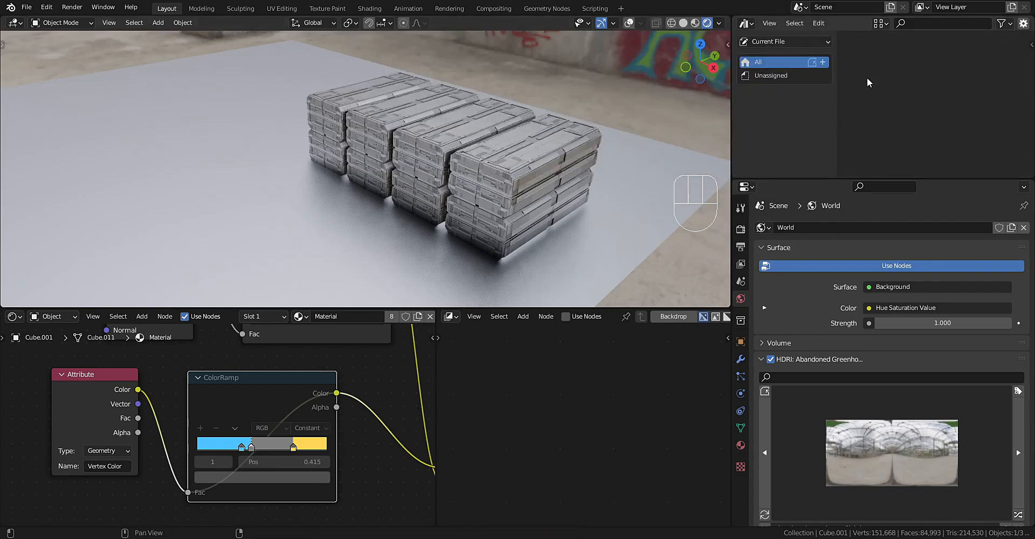
{"action": "left_click_drag", "start_coordinate": [732, 116], "coordinate": [618, 108]}
{"action": "key", "text": "z"}
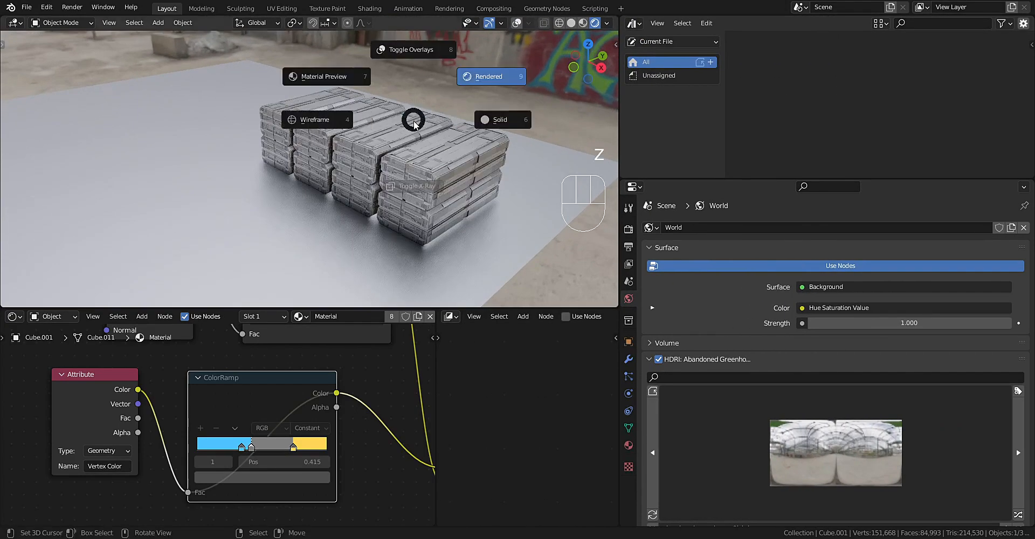
{"action": "left_click", "coordinate": [491, 124]}
Check the Asset Browser's Current File library for the marked block object.
{"action": "left_click", "coordinate": [675, 43]}
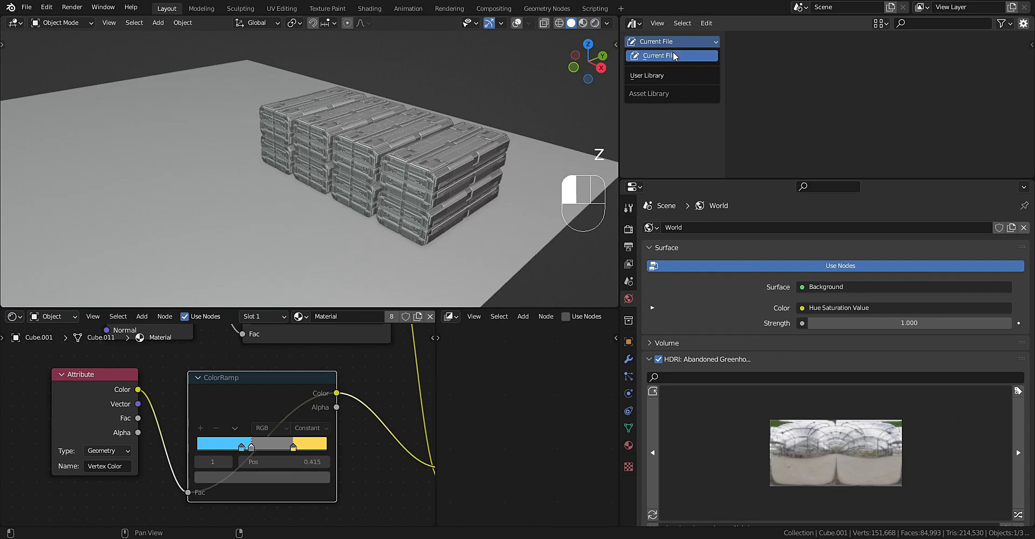
{"action": "left_click", "coordinate": [673, 52]}
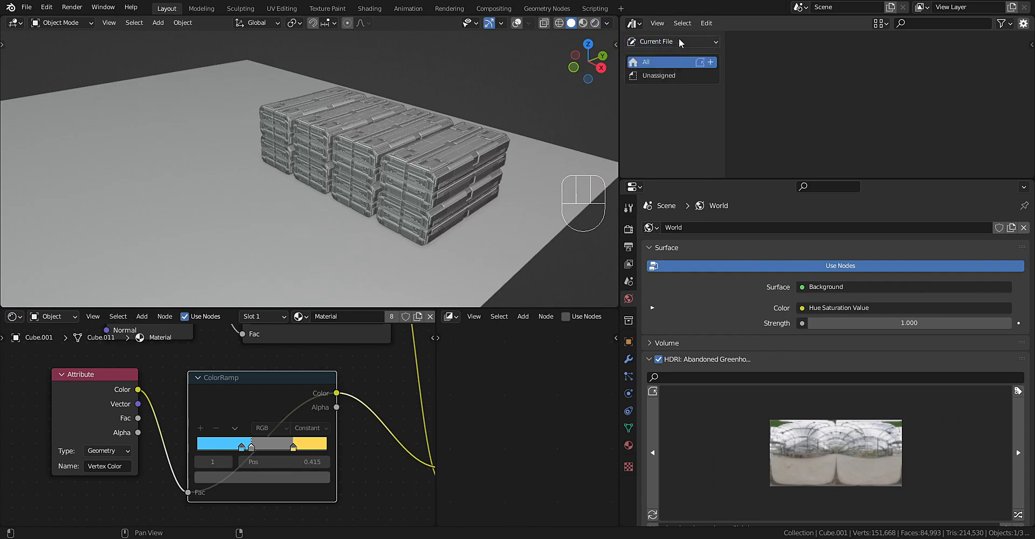
{"action": "left_click", "coordinate": [678, 42]}
{"action": "left_click", "coordinate": [677, 53]}
{"action": "left_click", "coordinate": [634, 24]}
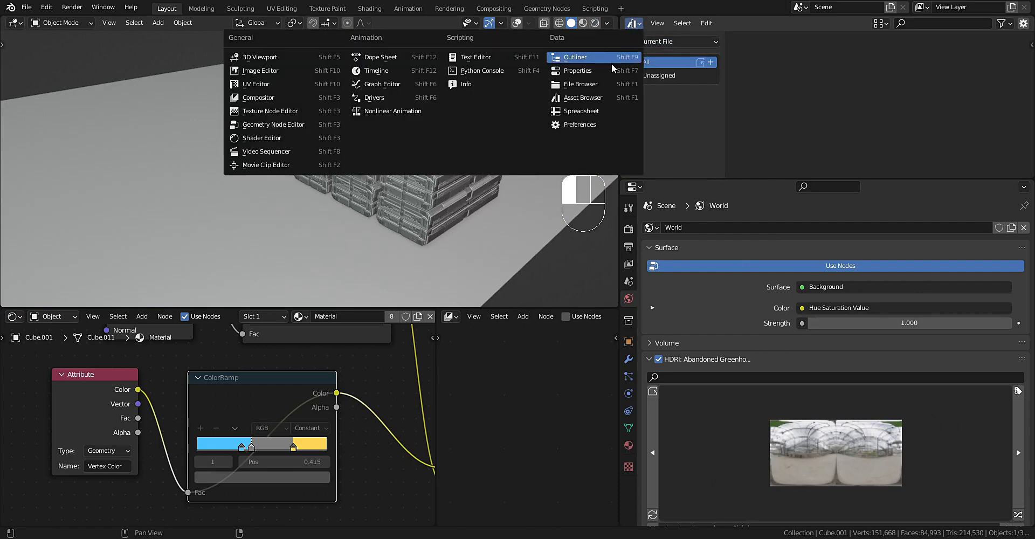
{"action": "left_click", "coordinate": [599, 95]}
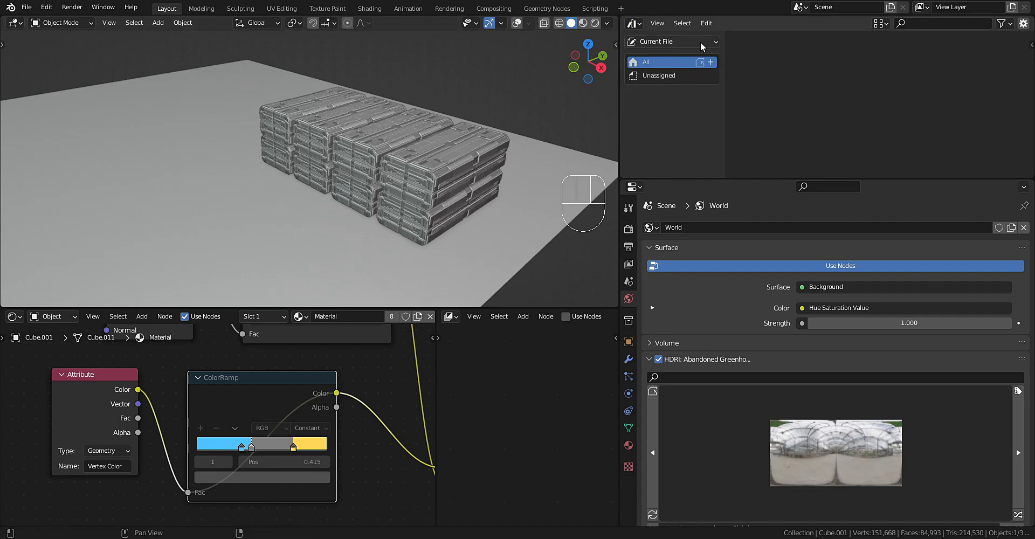
{"action": "left_click", "coordinate": [706, 23]}
{"action": "mouse_move", "coordinate": [679, 24]}
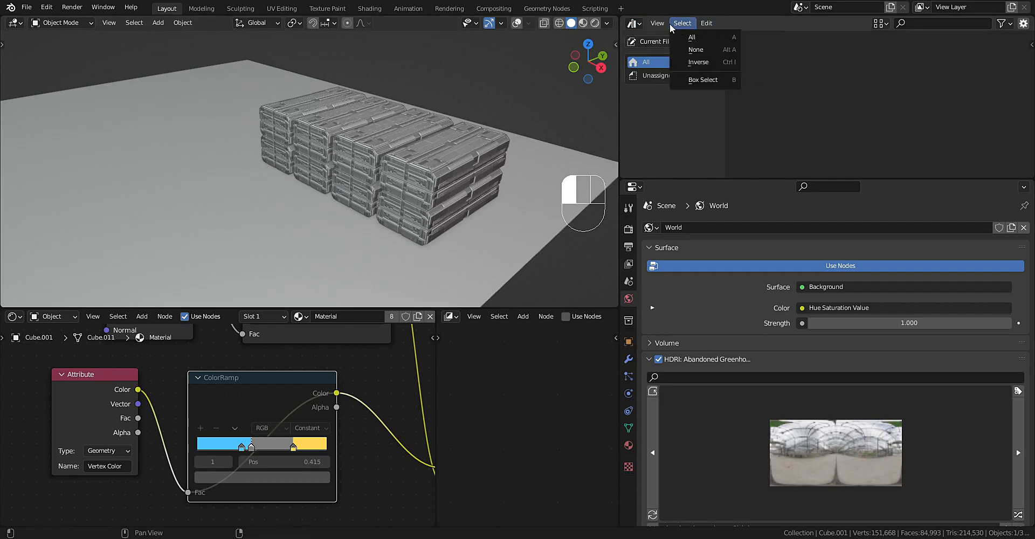
Show the Outliner and select Cube.001 to check its asset mark.
{"action": "left_click", "coordinate": [639, 23]}
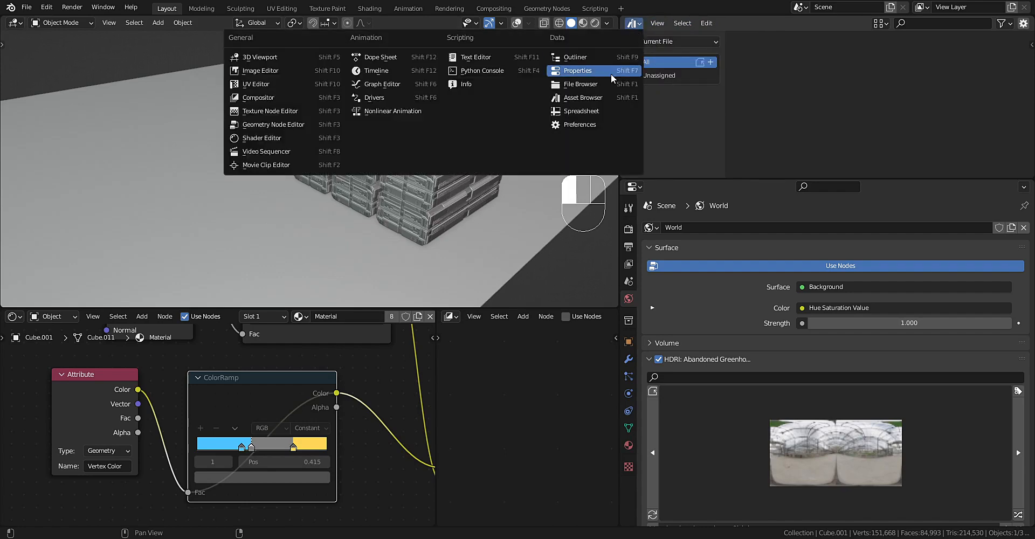
{"action": "left_click", "coordinate": [575, 57]}
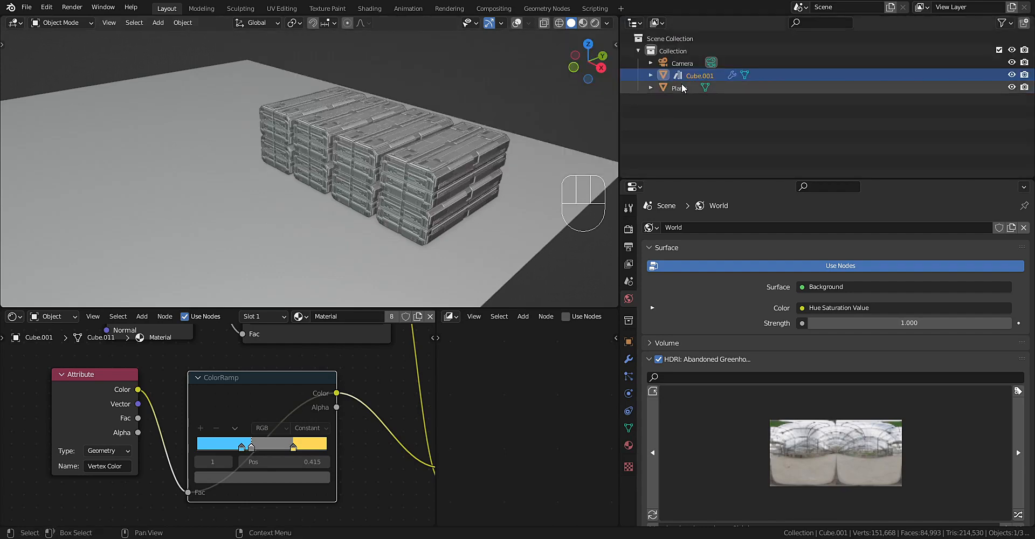
{"action": "left_click", "coordinate": [665, 75]}
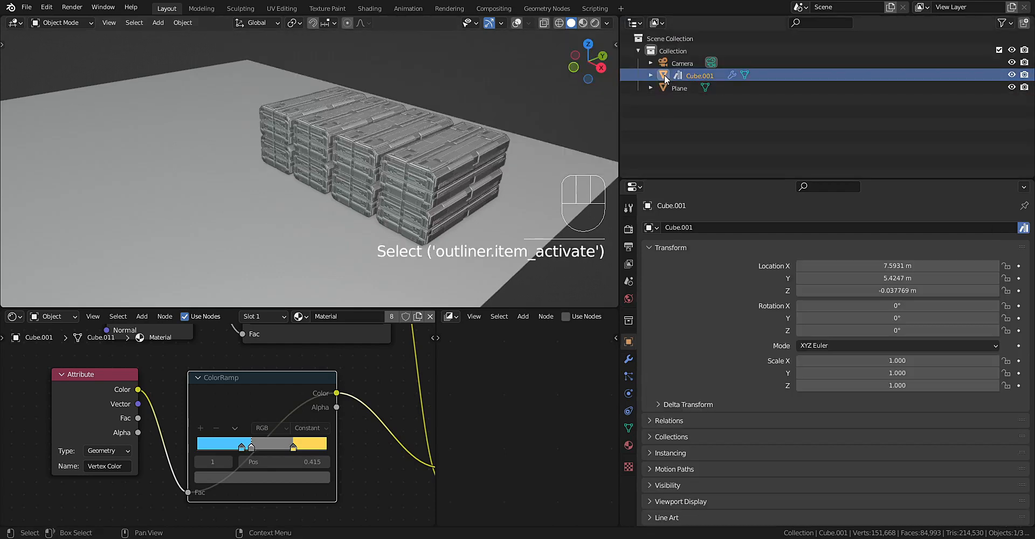
{"action": "right_click", "coordinate": [534, 147]}
{"action": "right_click", "coordinate": [478, 154]}
{"action": "right_click", "coordinate": [451, 166]}
{"action": "right_click", "coordinate": [450, 166]}
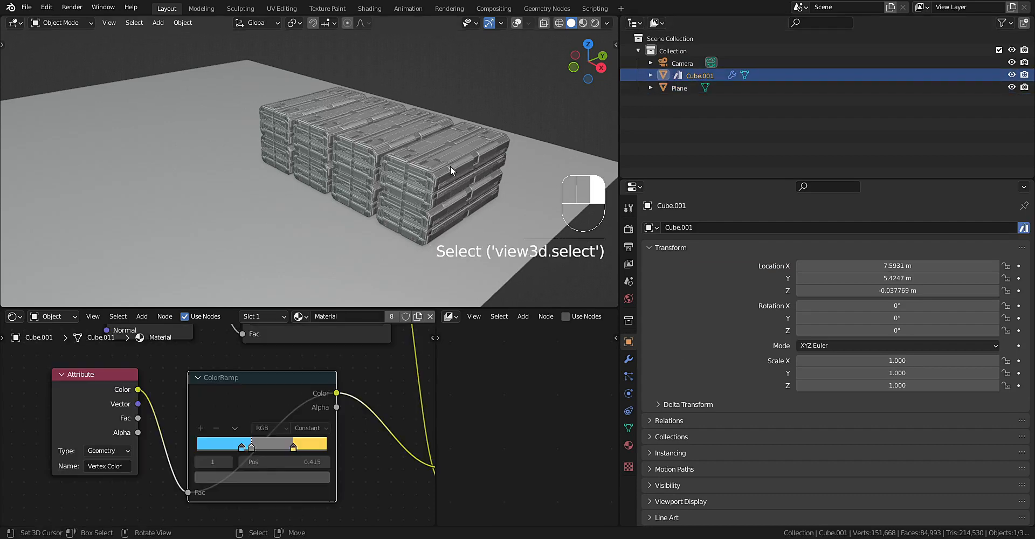
{"action": "key", "text": "g"}
{"action": "key", "text": "Escape"}
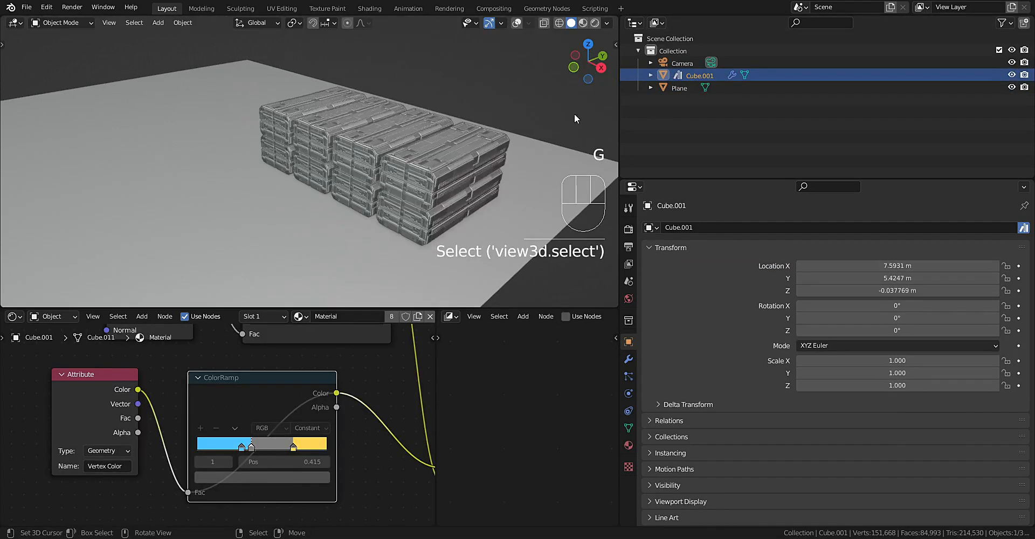
Return to the Asset Browser and check again for the marked Cube.001.
{"action": "left_click", "coordinate": [634, 23]}
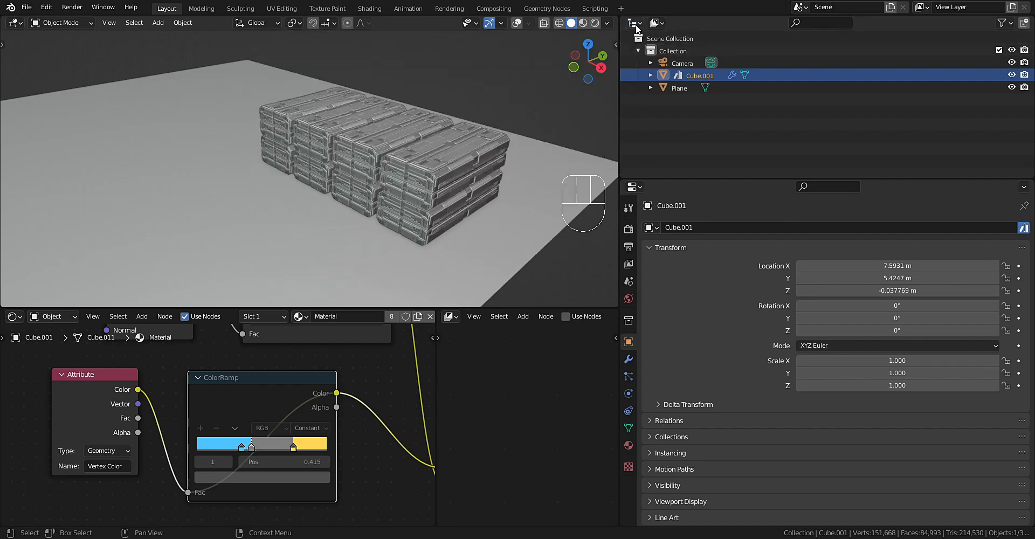
{"action": "left_click", "coordinate": [636, 23]}
{"action": "left_click", "coordinate": [608, 97]}
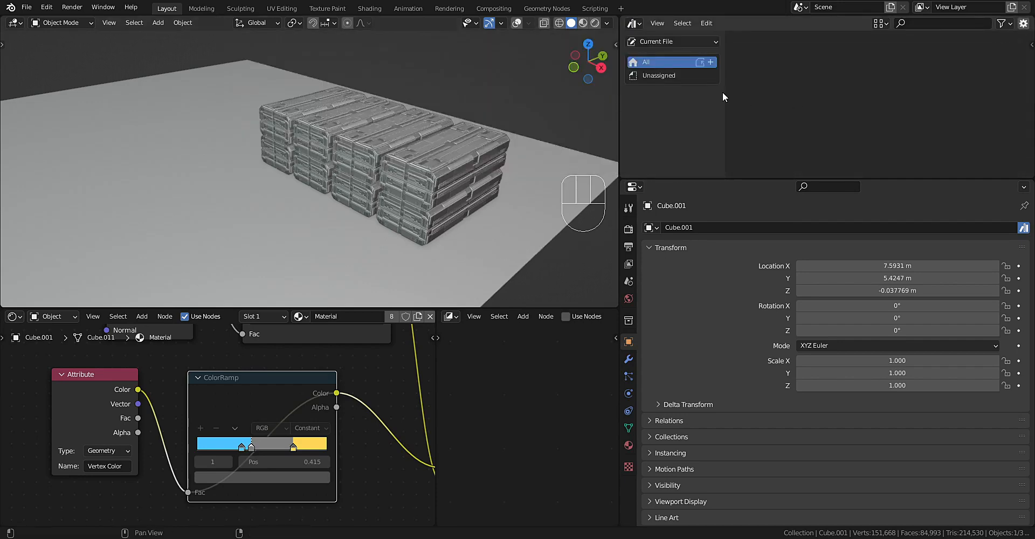
{"action": "scroll", "coordinate": [423, 147], "scroll_direction": "down", "scroll_amount": 6}
{"action": "scroll", "coordinate": [455, 181], "scroll_direction": "up", "scroll_amount": 5}
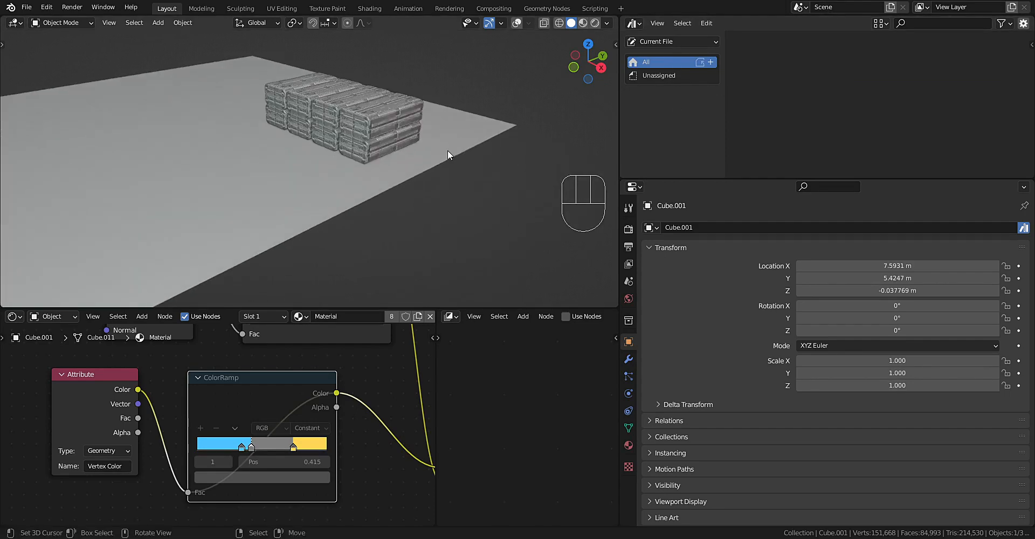
Turn on the viewport overlays.
{"action": "left_click", "coordinate": [448, 155]}
{"action": "scroll", "coordinate": [422, 182], "scroll_direction": "up", "scroll_amount": 3}
{"action": "key", "text": "shift+alt+z"}
{"action": "key", "text": "shift+alt+z"}
{"action": "key", "text": "shift+alt+z"}
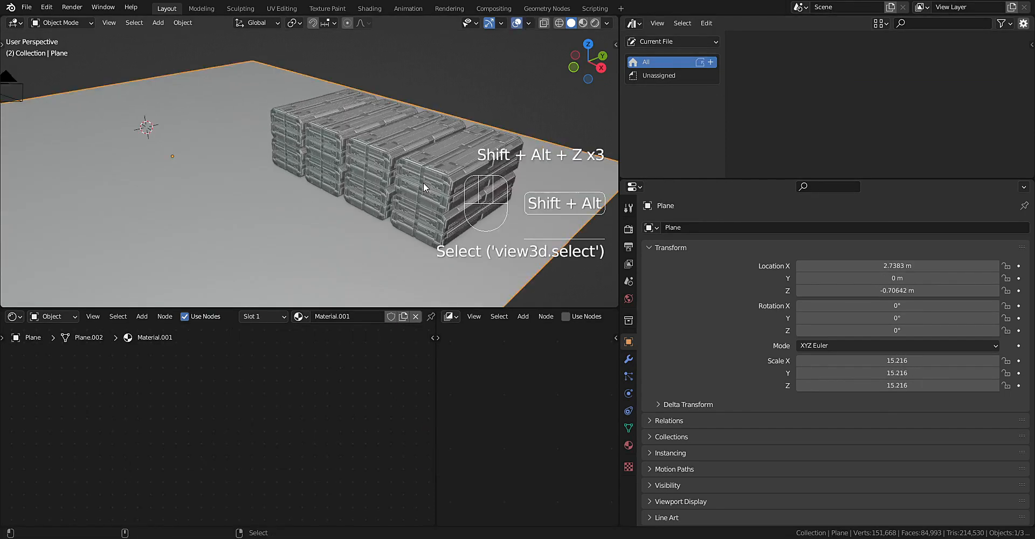
Select the block stacks and clear the asset mark from Cube.001.
{"action": "left_click", "coordinate": [423, 183]}
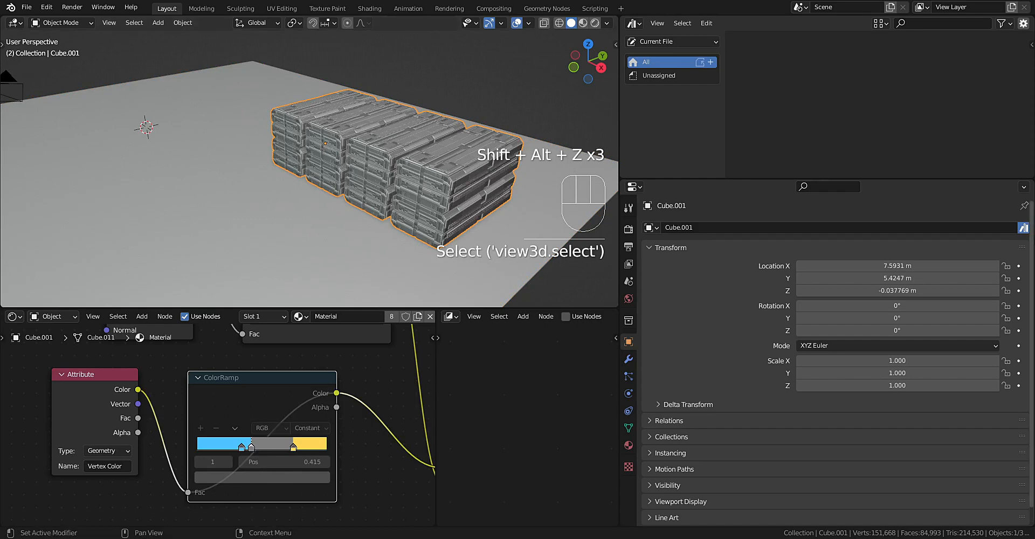
{"action": "left_click", "coordinate": [1022, 227]}
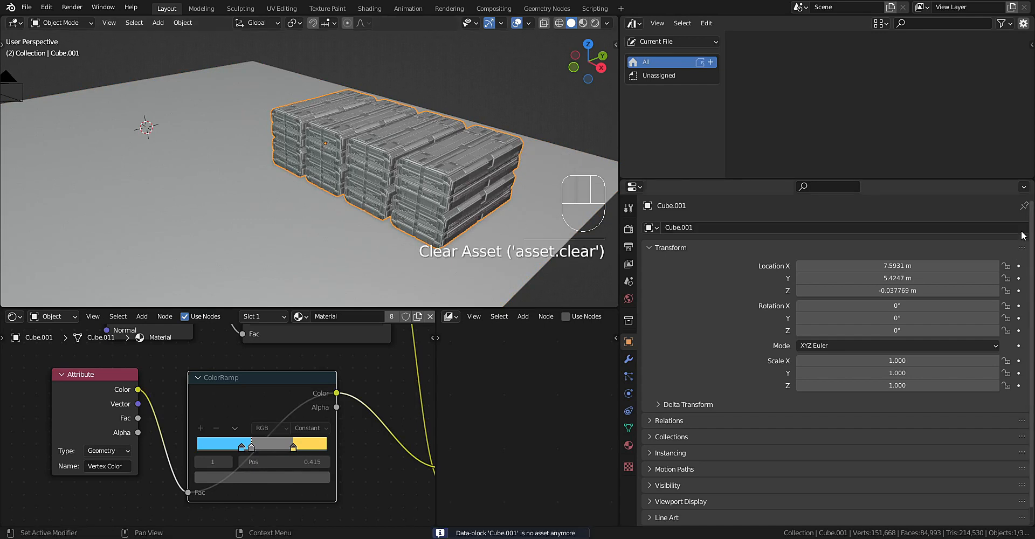
{"action": "left_click", "coordinate": [1021, 229]}
Open the Outliner and mark Cube.001 as an asset again.
{"action": "left_click", "coordinate": [444, 172]}
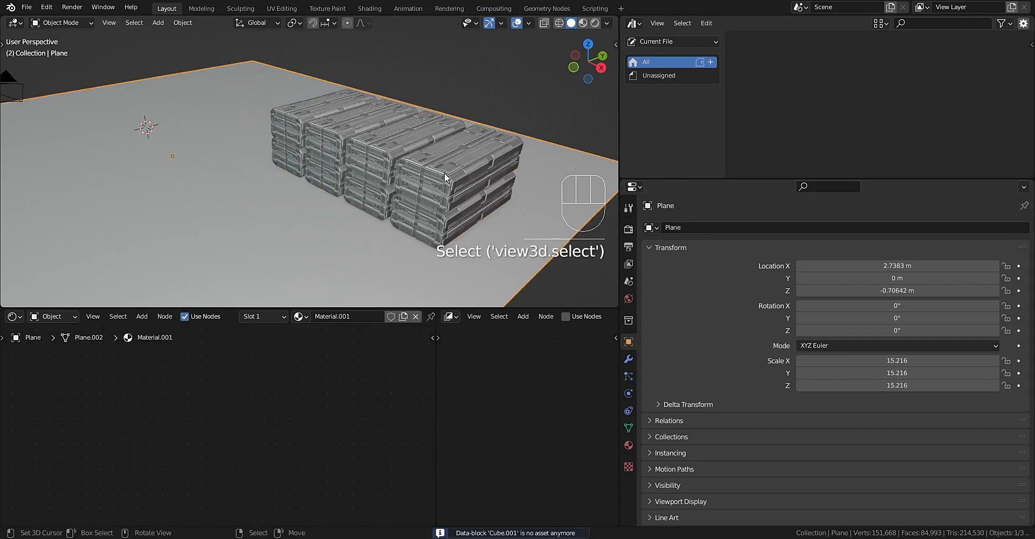
{"action": "left_click", "coordinate": [634, 24]}
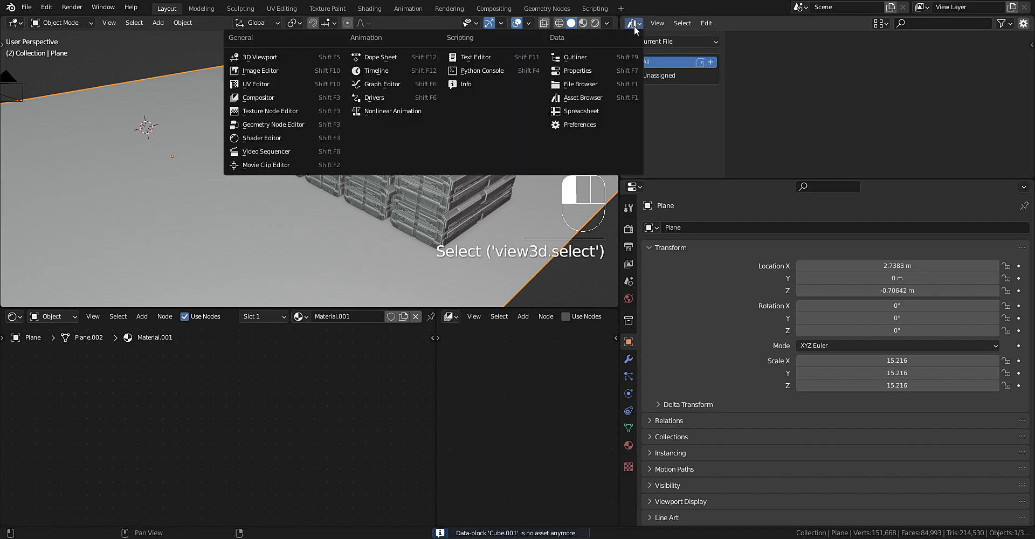
{"action": "left_click", "coordinate": [632, 55]}
{"action": "left_click", "coordinate": [682, 76]}
{"action": "right_click", "coordinate": [681, 76]}
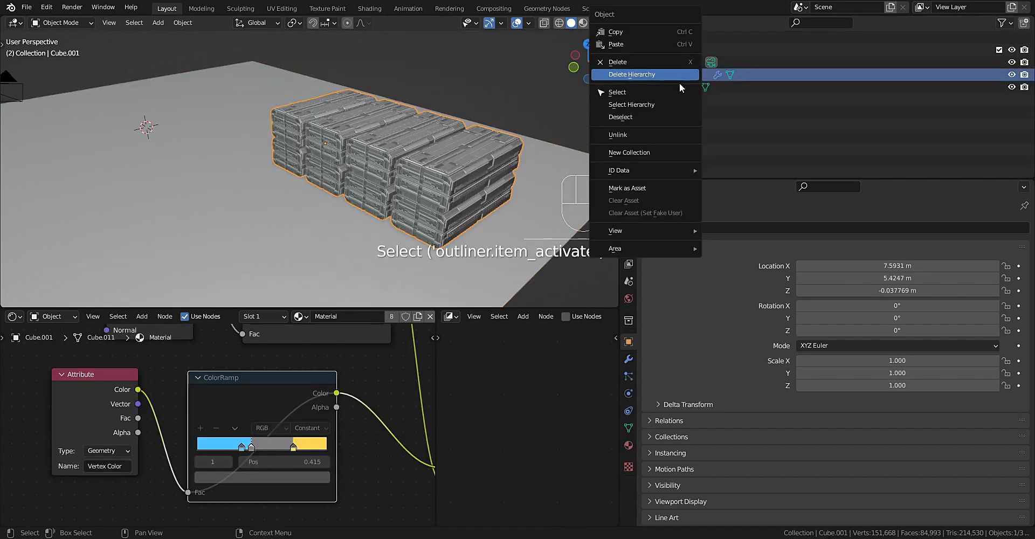
{"action": "left_click", "coordinate": [652, 188]}
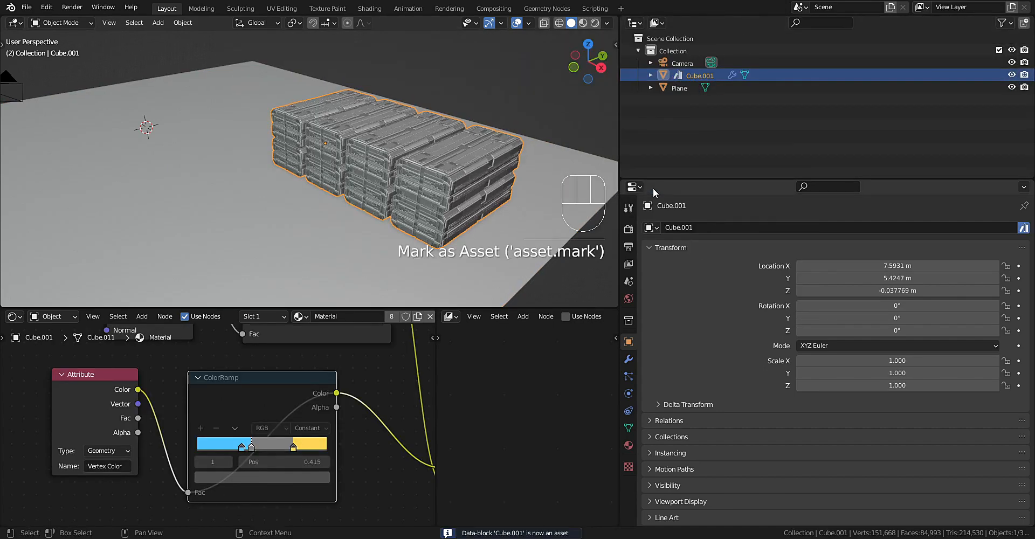
Switch the Outliner area to the Asset Browser to look for the newly marked asset.
{"action": "left_click", "coordinate": [409, 176]}
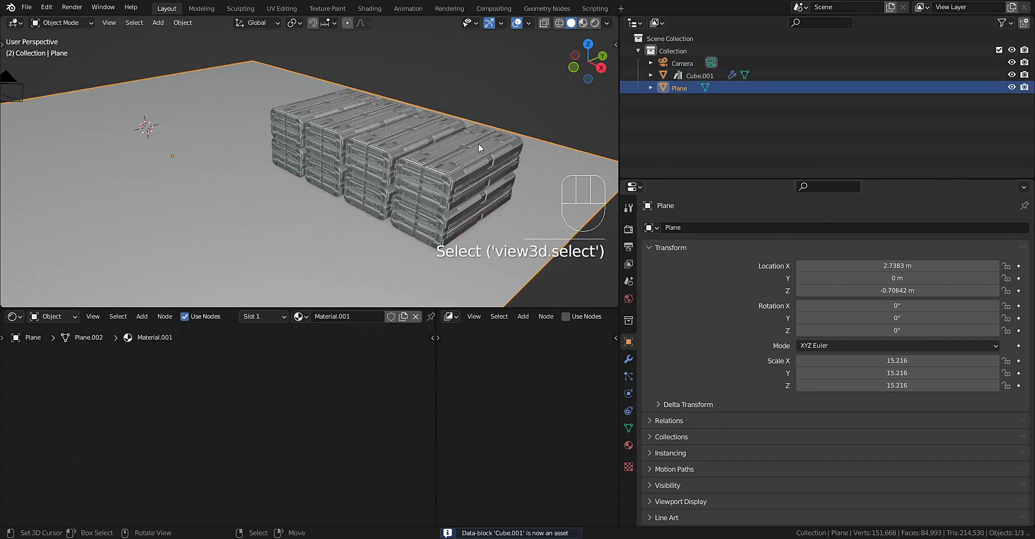
{"action": "left_click", "coordinate": [634, 23]}
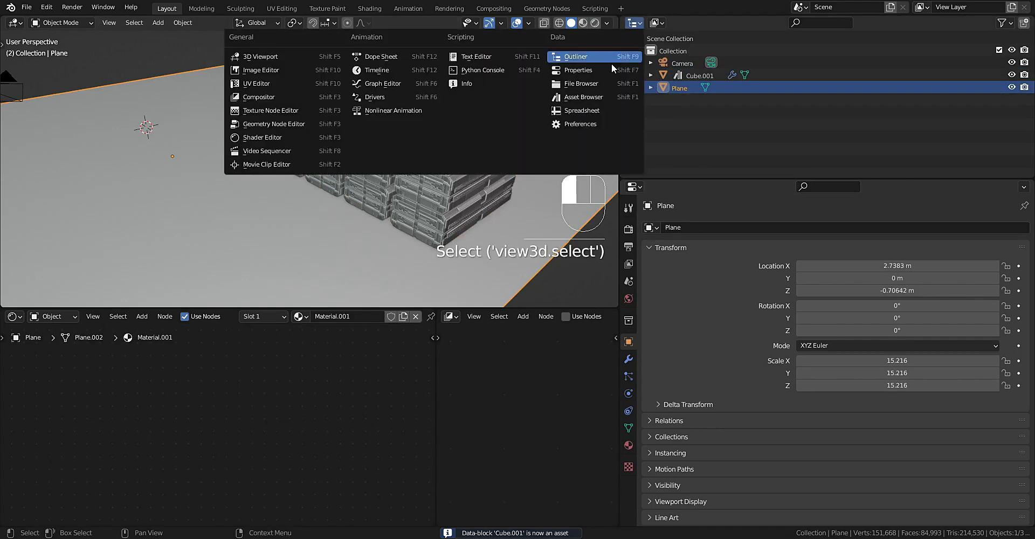
{"action": "left_click", "coordinate": [607, 97]}
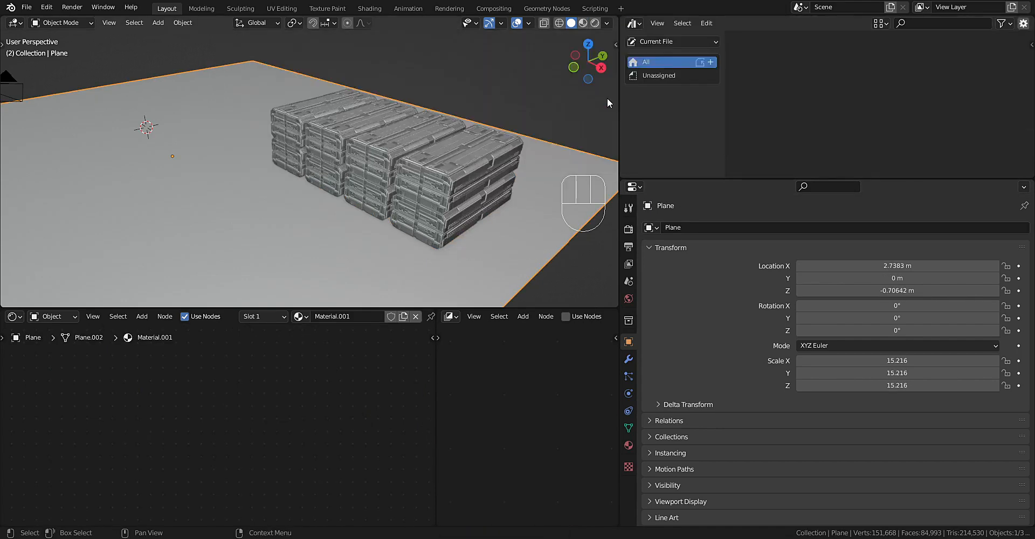
Switch the asset source to User Library and back to Current File to refresh the list of marked assets.
{"action": "left_click", "coordinate": [710, 43]}
{"action": "left_click", "coordinate": [701, 74]}
{"action": "left_click", "coordinate": [697, 41]}
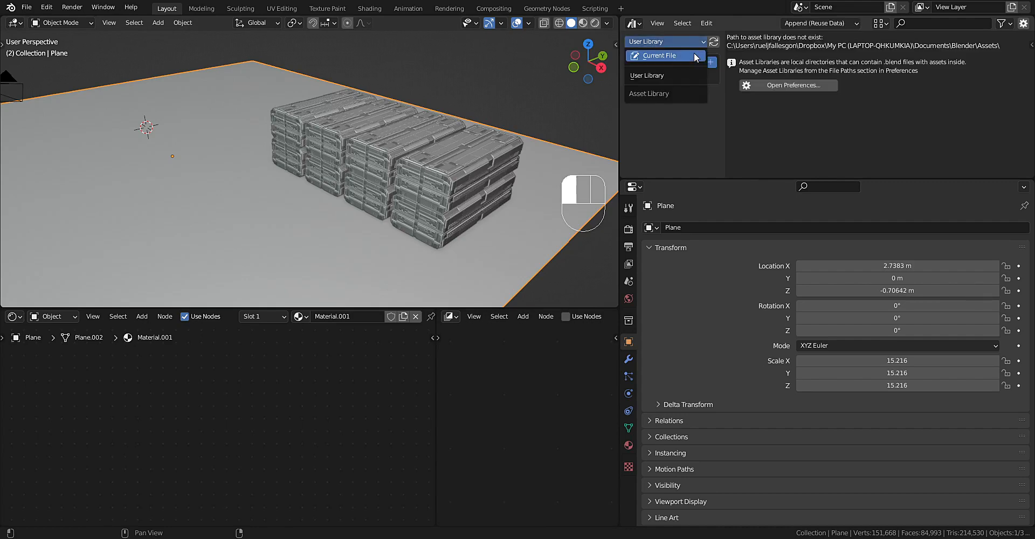
{"action": "left_click", "coordinate": [694, 55]}
{"action": "scroll", "coordinate": [444, 183], "scroll_direction": "down", "scroll_amount": 4}
{"action": "middle_click_drag", "start_coordinate": [408, 193], "coordinate": [443, 178], "text": "shift"}
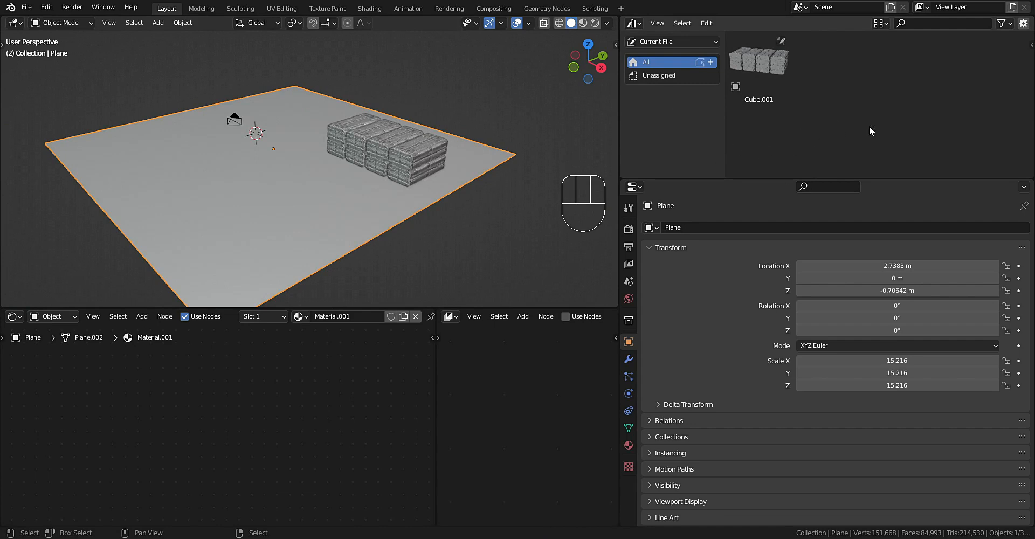
{"action": "left_click", "coordinate": [1024, 23]}
{"action": "left_click", "coordinate": [1025, 24]}
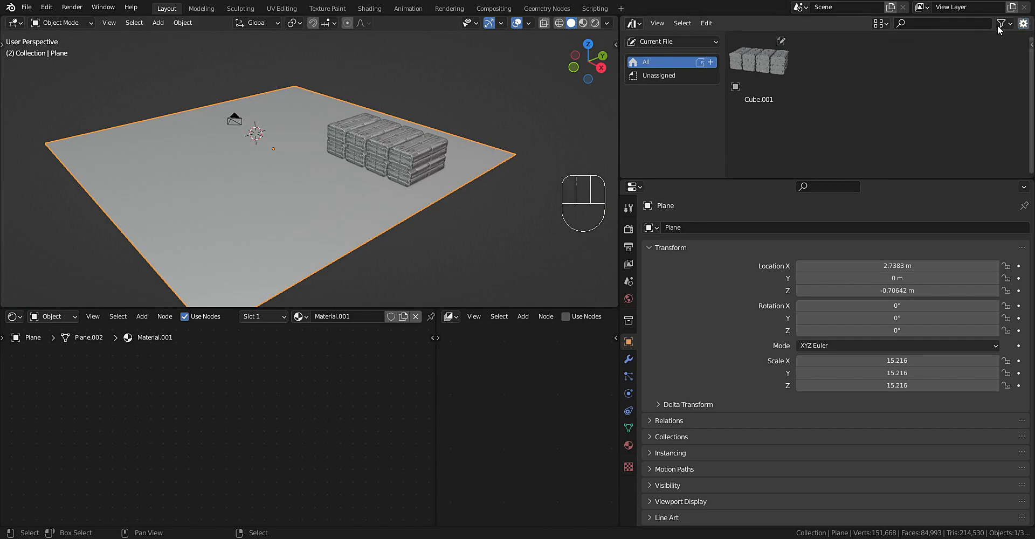
{"action": "left_click", "coordinate": [879, 24]}
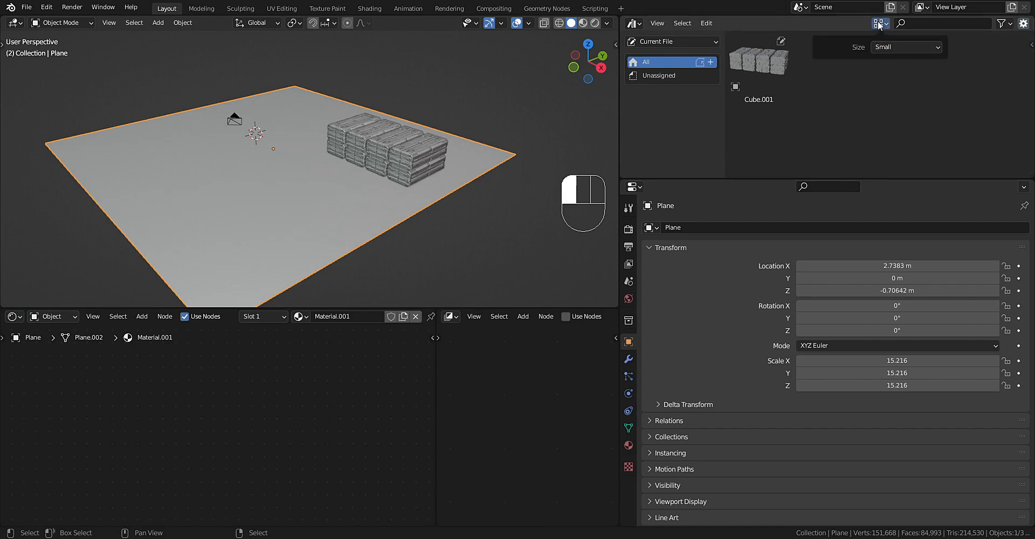
{"action": "left_click", "coordinate": [658, 24]}
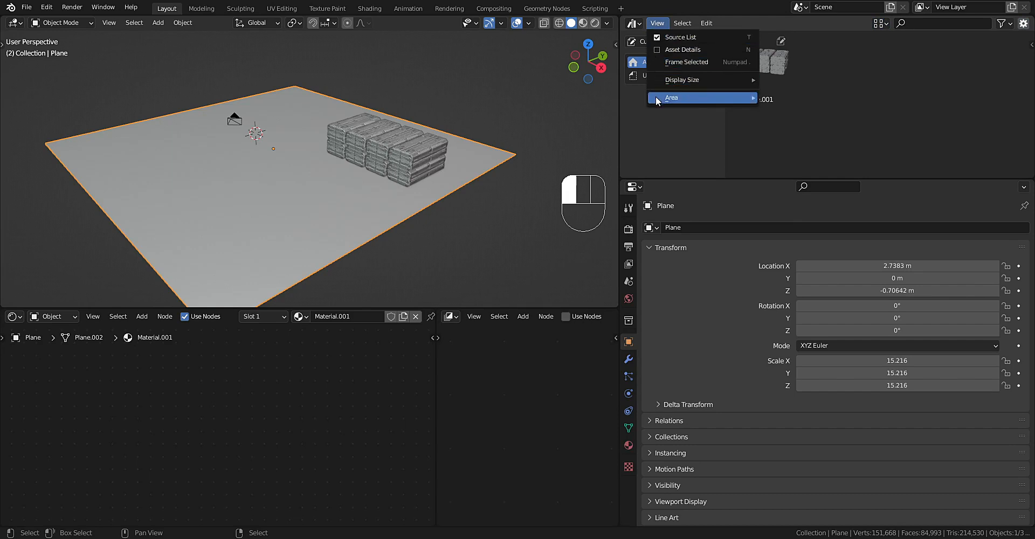
{"action": "left_click", "coordinate": [683, 25]}
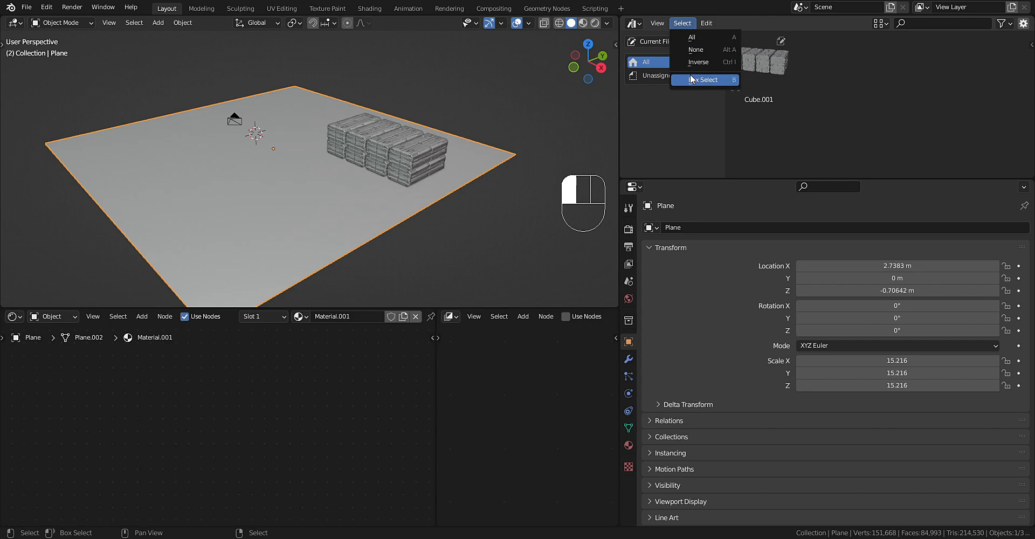
{"action": "left_click", "coordinate": [692, 37]}
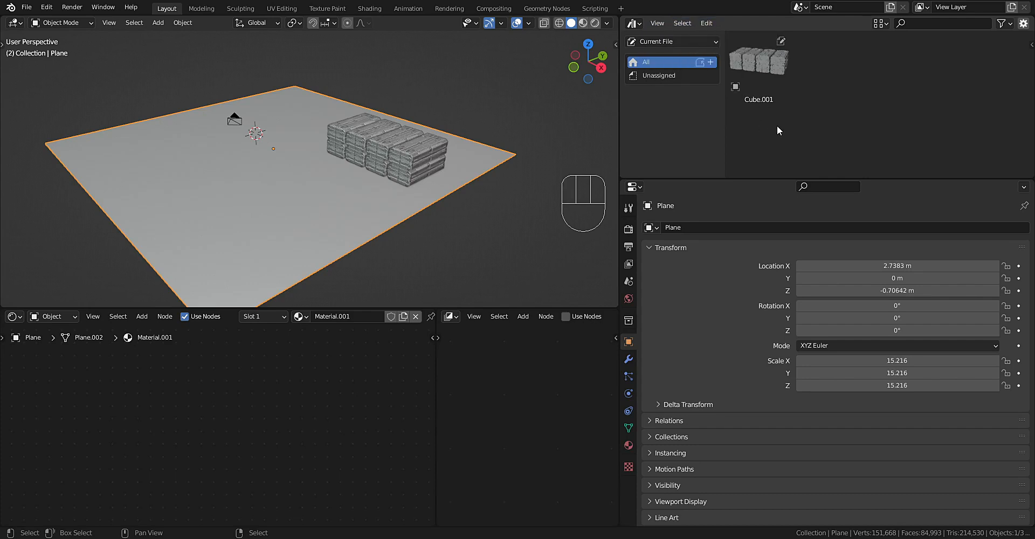
Show the viewport in rendered shading and place a copy of the Cube.001 asset on the plane beside the original stacks.
{"action": "scroll", "coordinate": [497, 163], "scroll_direction": "up", "scroll_amount": 4}
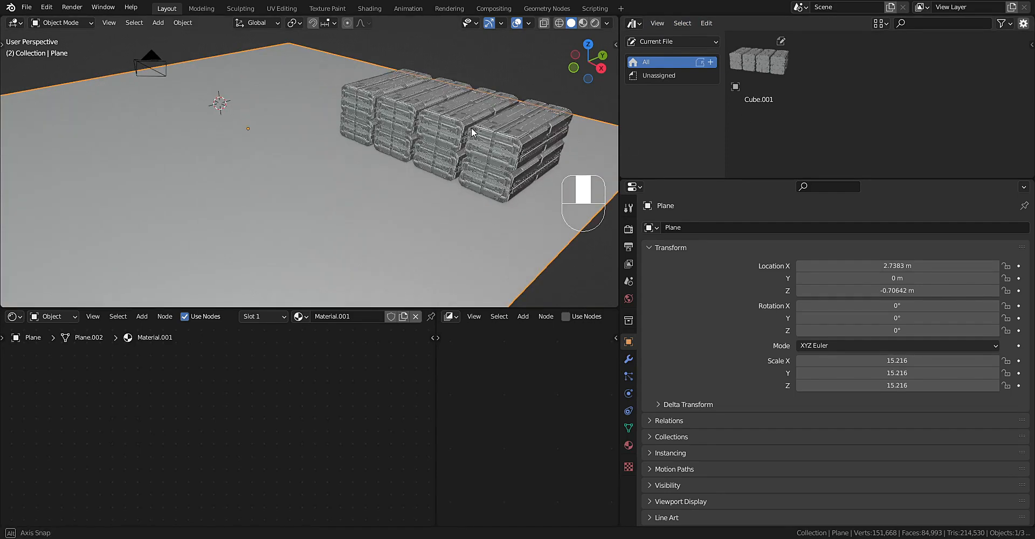
{"action": "middle_click_drag", "start_coordinate": [471, 127], "coordinate": [442, 160], "text": "shift"}
{"action": "key", "text": "z"}
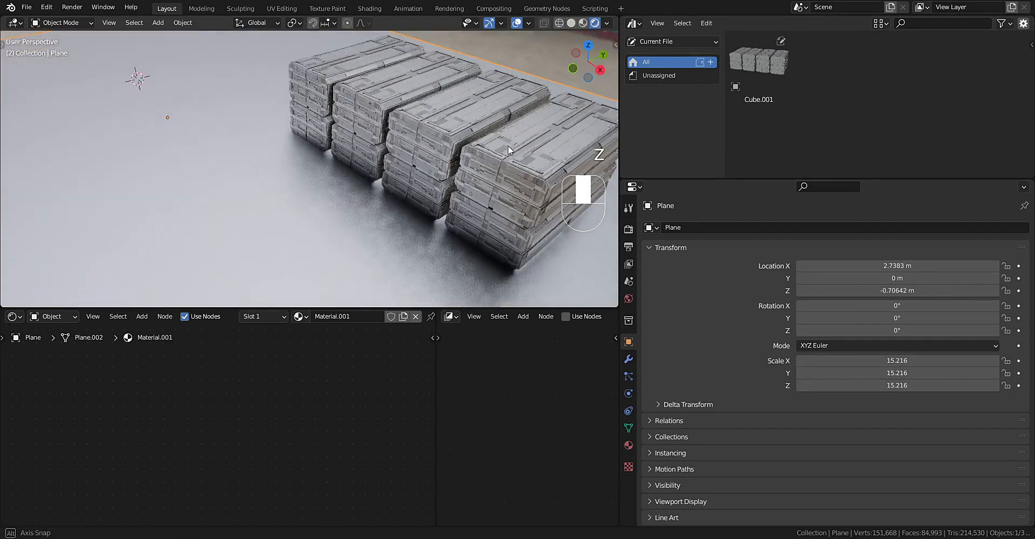
{"action": "left_click_drag", "start_coordinate": [768, 63], "coordinate": [161, 118]}
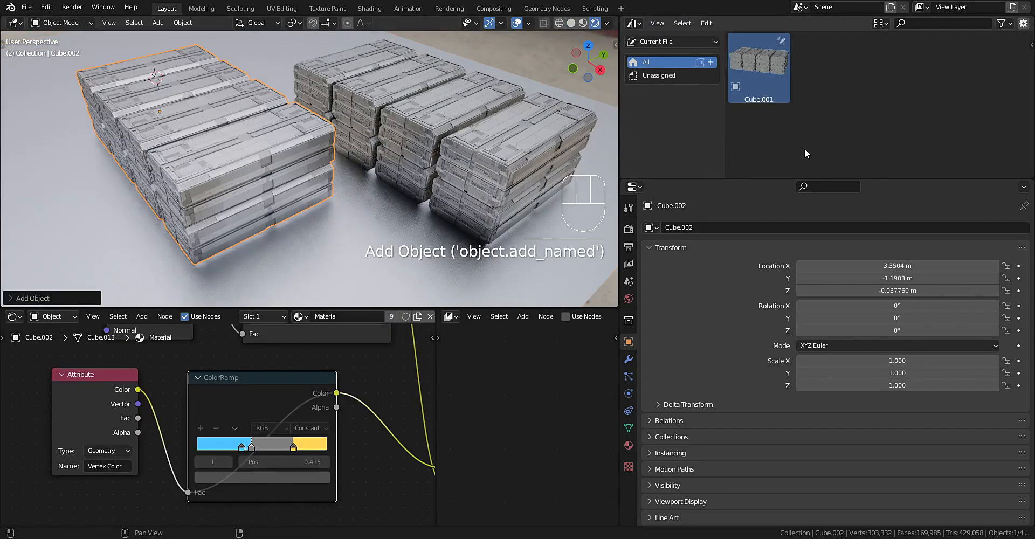
Try to place another Cube.001 asset against the stacks just added, and undo the placement.
{"action": "left_click_drag", "start_coordinate": [772, 78], "coordinate": [247, 115]}
{"action": "scroll", "coordinate": [324, 162], "scroll_direction": "down", "scroll_amount": 4}
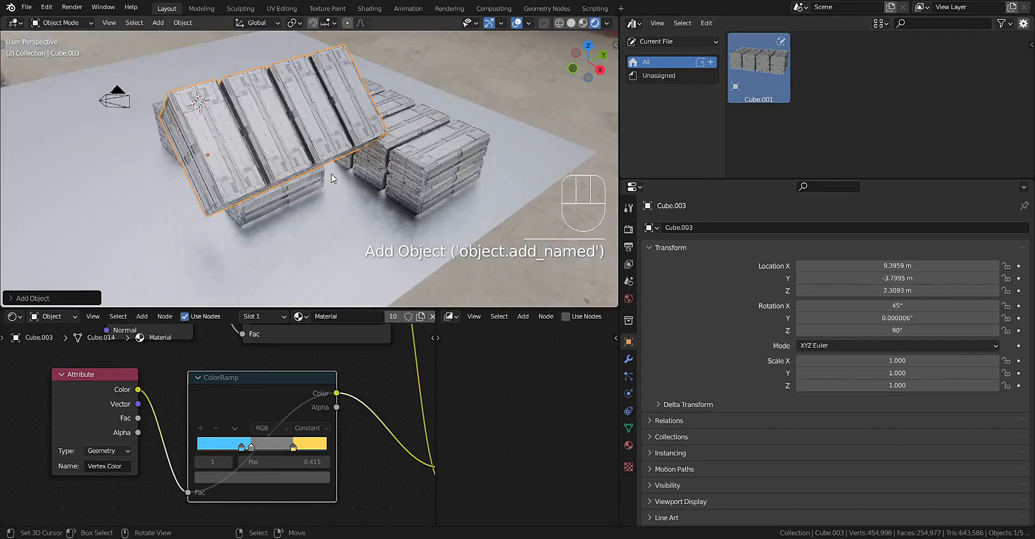
{"action": "middle_click_drag", "start_coordinate": [330, 175], "coordinate": [379, 157]}
{"action": "key", "text": "ctrl+z"}
Place another Cube.001 asset on top of the first copy and rotate it about 48° around the Z axis.
{"action": "left_click_drag", "start_coordinate": [759, 67], "coordinate": [270, 143]}
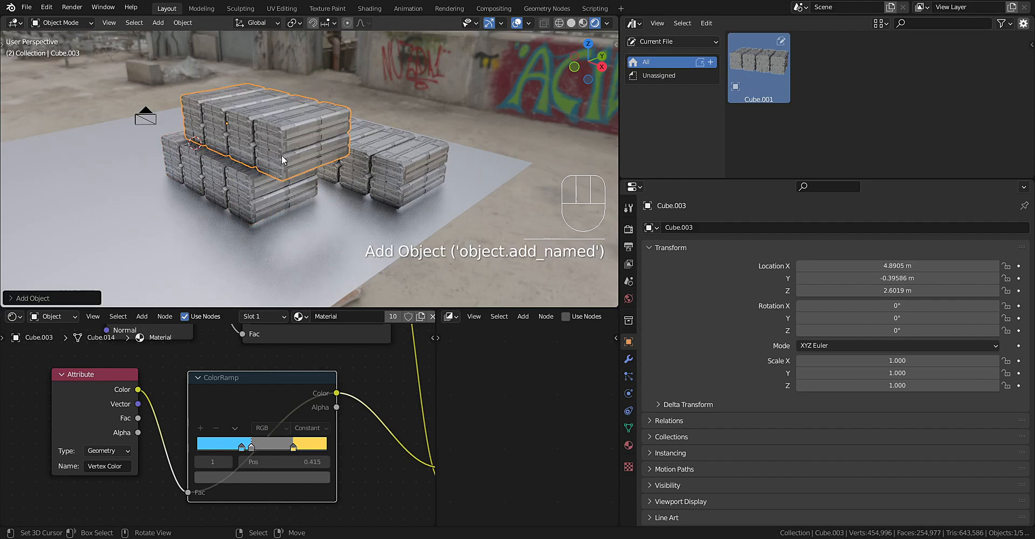
{"action": "key", "text": "r"}
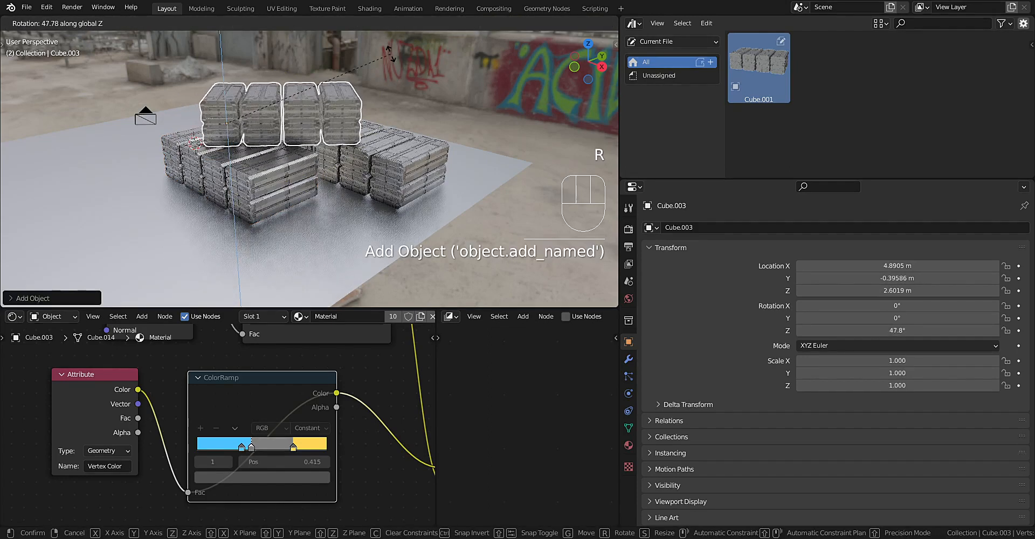
{"action": "left_click", "coordinate": [384, 109]}
Maximize the 3D viewport and inspect the rendered stacks with the overlays temporarily hidden, leaving nothing selected.
{"action": "key", "text": "ctrl+space"}
{"action": "key", "text": "shift+alt+z"}
{"action": "middle_click_drag", "start_coordinate": [502, 212], "coordinate": [617, 249]}
{"action": "scroll", "coordinate": [561, 245], "scroll_direction": "up", "scroll_amount": 5}
{"action": "middle_click_drag", "start_coordinate": [617, 249], "coordinate": [630, 227], "text": "shift"}
{"action": "right_click", "coordinate": [574, 242]}
{"action": "key", "text": "shift+alt+z"}
{"action": "key", "text": "alt+a"}
{"action": "scroll", "coordinate": [564, 236], "scroll_direction": "down", "scroll_amount": 5}
{"action": "scroll", "coordinate": [630, 226], "scroll_direction": "up", "scroll_amount": 4}
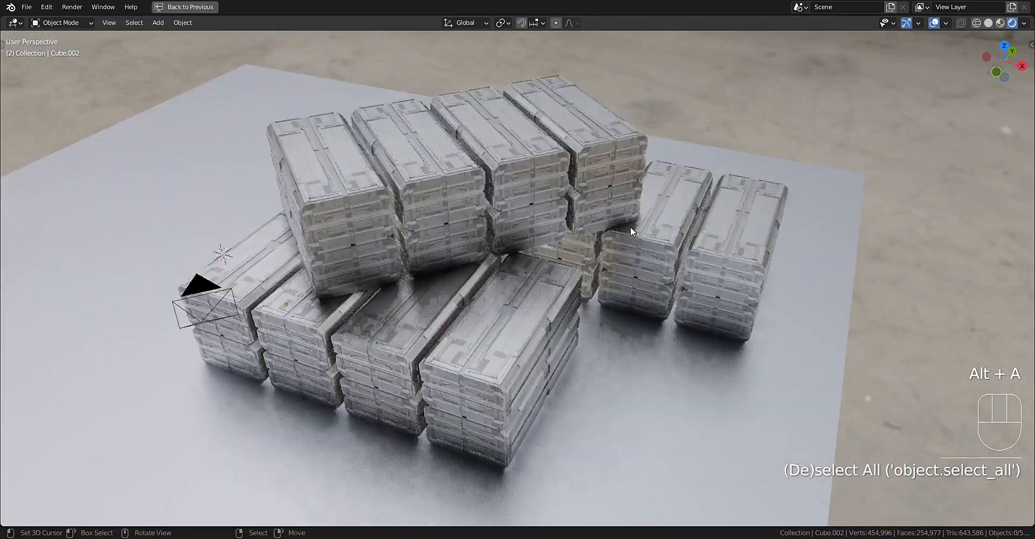
Examine the upper and lower block stacks up close, selecting each and briefly toggling Edit Mode on the lower one.
{"action": "right_click", "coordinate": [510, 192]}
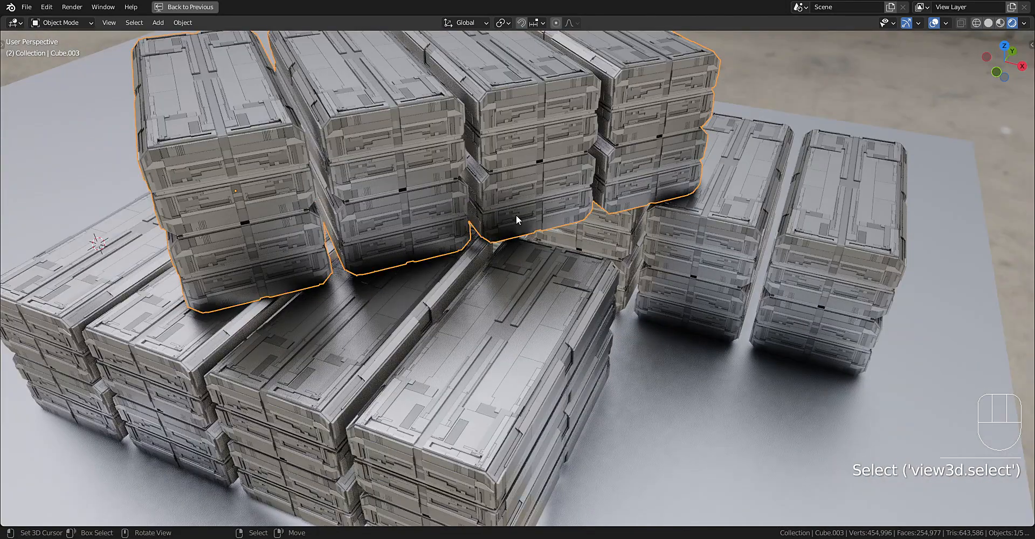
{"action": "middle_click_drag", "start_coordinate": [519, 219], "coordinate": [608, 234]}
{"action": "key", "text": "alt+a"}
{"action": "scroll", "coordinate": [594, 208], "scroll_direction": "up", "scroll_amount": 5}
{"action": "right_click", "coordinate": [551, 221]}
{"action": "key", "text": "Tab"}
{"action": "key", "text": "Tab"}
{"action": "scroll", "coordinate": [663, 221], "scroll_direction": "down", "scroll_amount": 5}
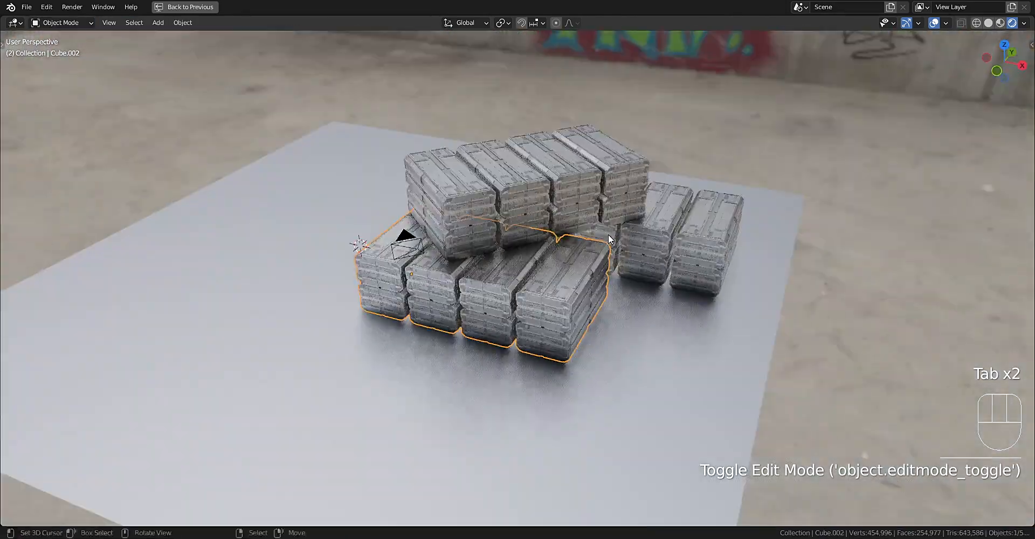
Move the ground plane in top view so that it is roughly centred beneath the block stacks.
{"action": "scroll", "coordinate": [608, 234], "scroll_direction": "up", "scroll_amount": 1}
{"action": "right_click", "coordinate": [724, 345]}
{"action": "key", "text": "KP_7"}
{"action": "scroll", "coordinate": [689, 317], "scroll_direction": "down", "scroll_amount": 3}
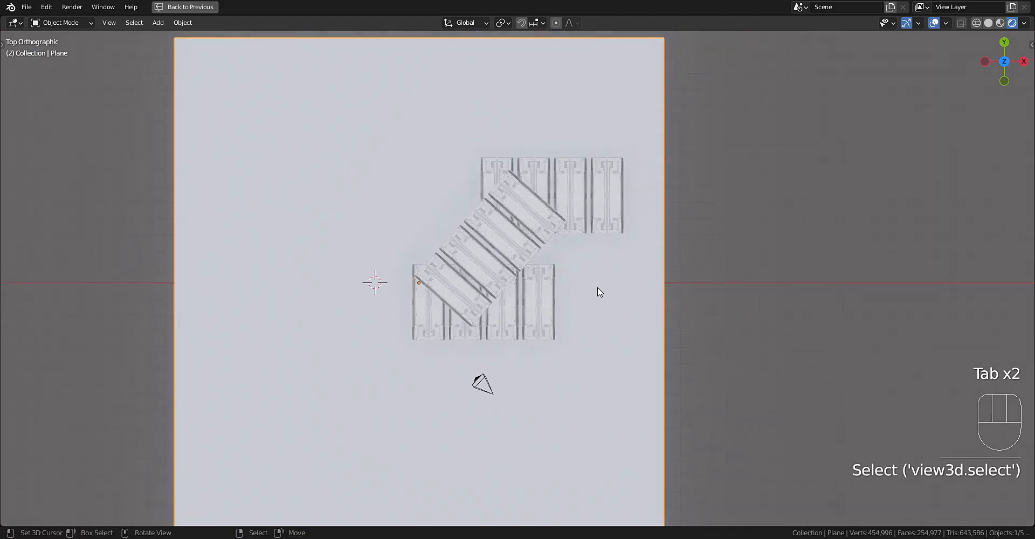
{"action": "key", "text": "g"}
{"action": "left_click", "coordinate": [708, 280]}
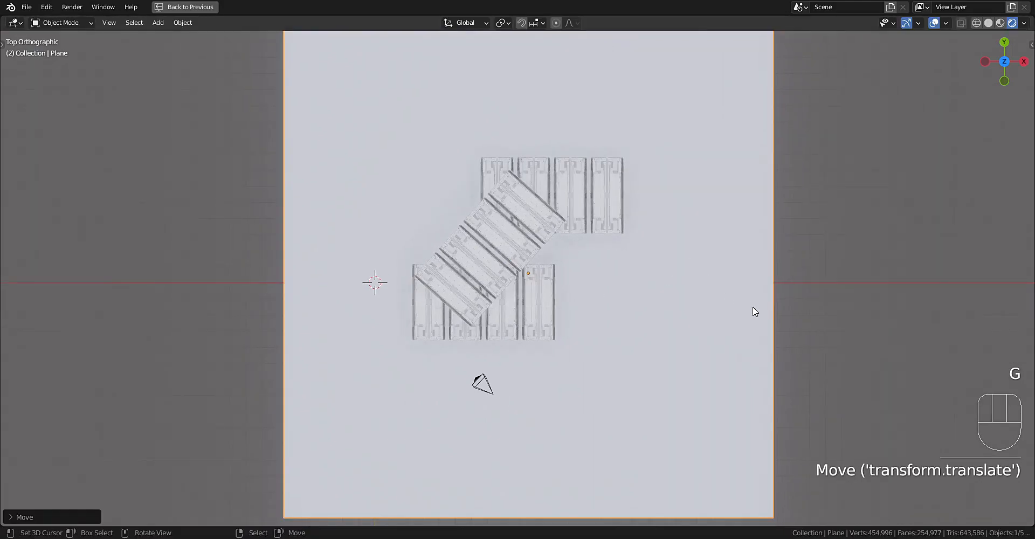
Examine the arranged block stacks and their surface detail in the rendered view from several angles.
{"action": "middle_click_drag", "start_coordinate": [753, 307], "coordinate": [641, 288]}
{"action": "scroll", "coordinate": [658, 229], "scroll_direction": "up", "scroll_amount": 4}
{"action": "scroll", "coordinate": [633, 276], "scroll_direction": "up", "scroll_amount": 3}
{"action": "middle_click_drag", "start_coordinate": [641, 288], "coordinate": [591, 216]}
{"action": "scroll", "coordinate": [628, 254], "scroll_direction": "down", "scroll_amount": 2}
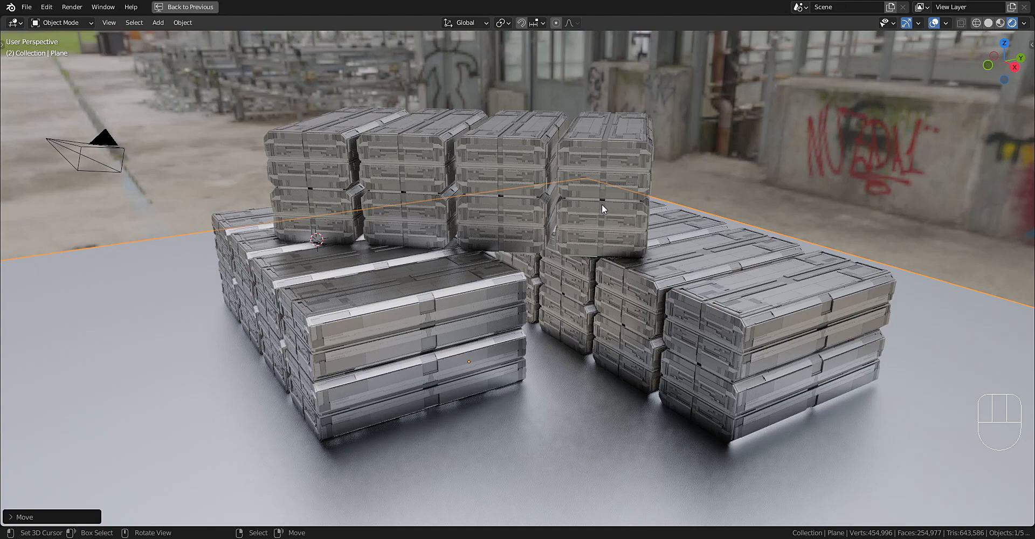
{"action": "scroll", "coordinate": [608, 175], "scroll_direction": "up", "scroll_amount": 1}
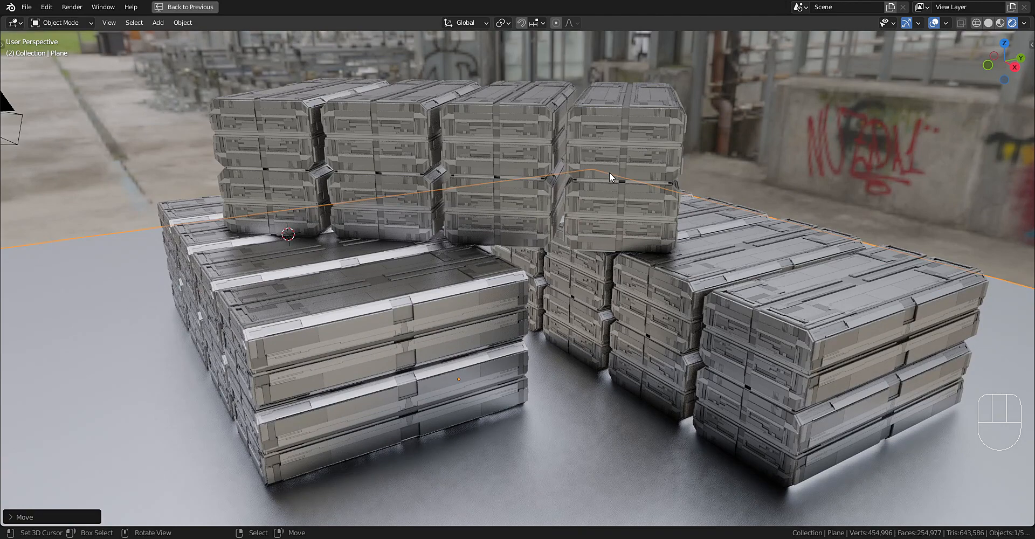
{"action": "scroll", "coordinate": [610, 173], "scroll_direction": "down", "scroll_amount": 3}
{"action": "middle_click_drag", "start_coordinate": [609, 173], "coordinate": [627, 188]}
{"action": "scroll", "coordinate": [627, 188], "scroll_direction": "up", "scroll_amount": 3}
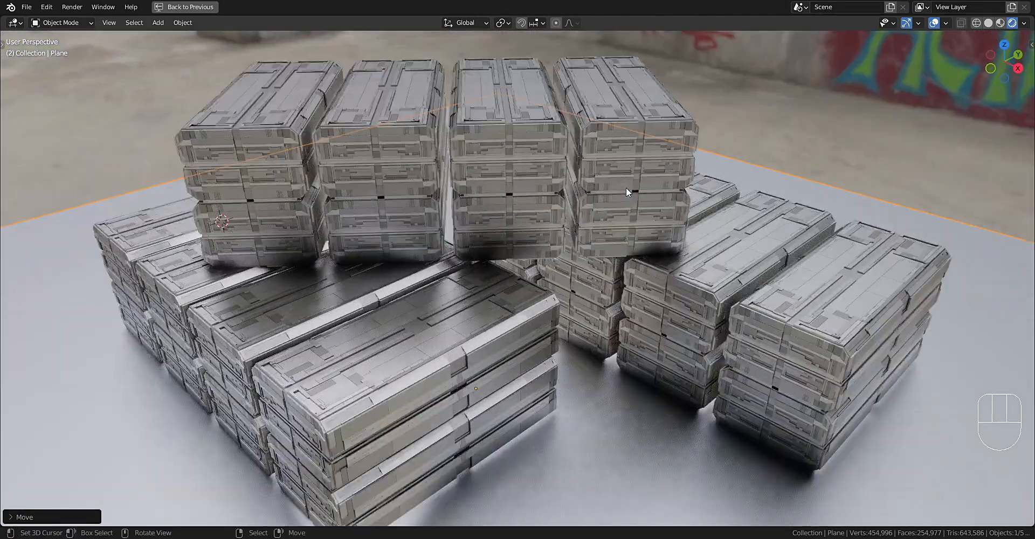